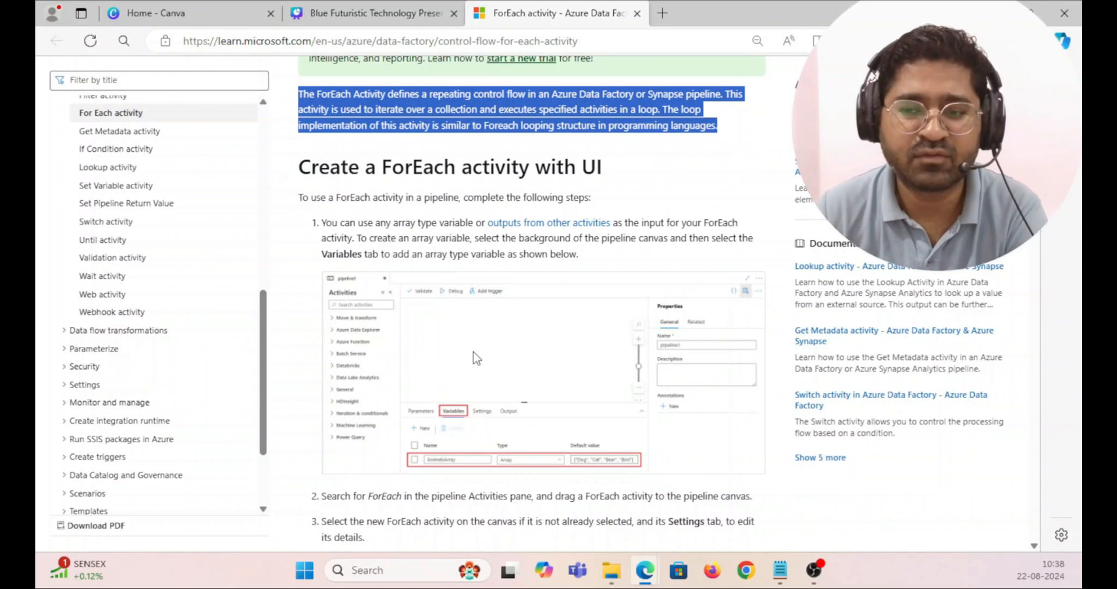
Step: Read through the ForEach activity documentation, from creating the array variable to the dynamic content settings and the Syntax section
scroll(551, 344, down, 4)
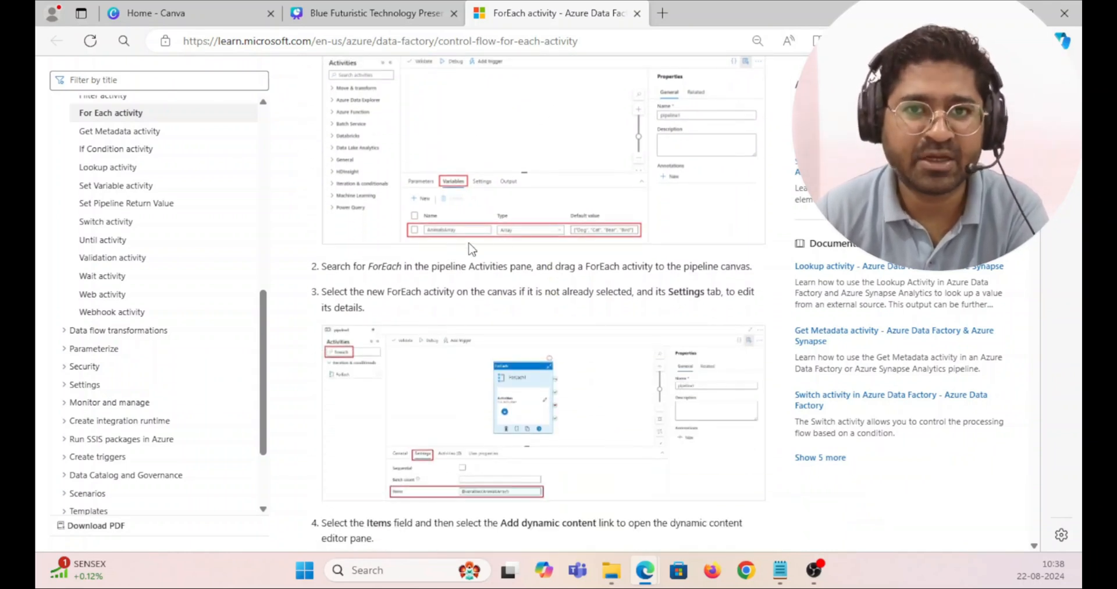
scroll(472, 249, down, 1)
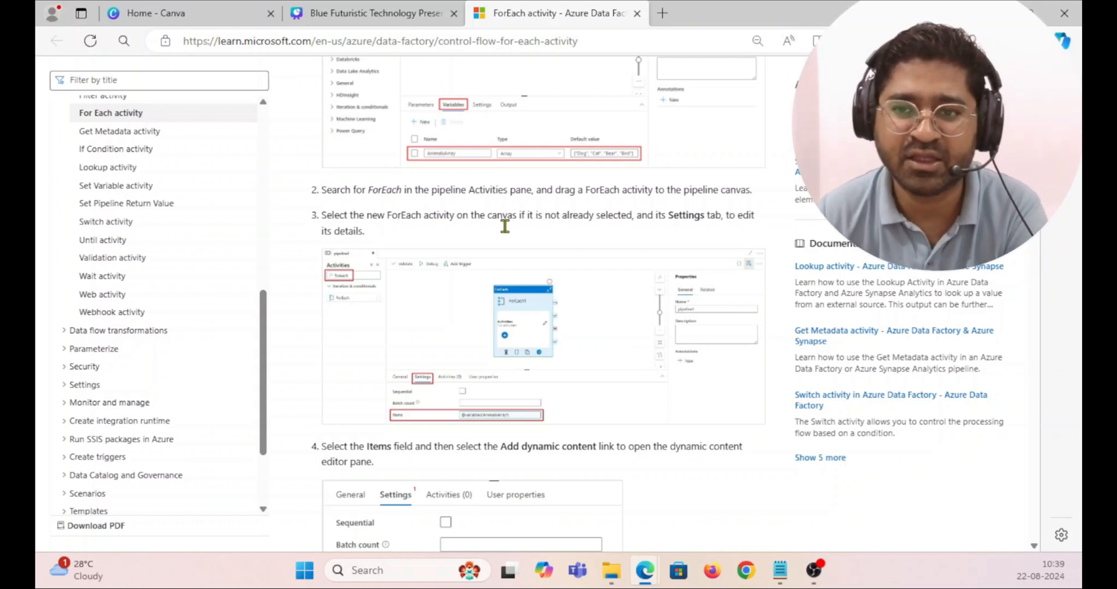
scroll(538, 254, down, 5)
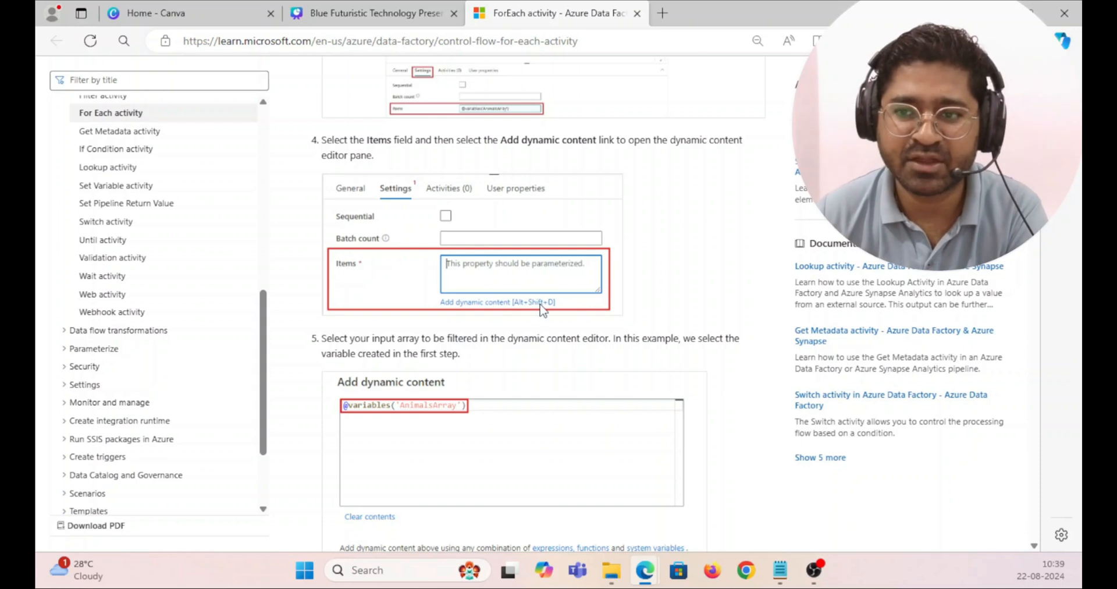
scroll(542, 308, down, 4)
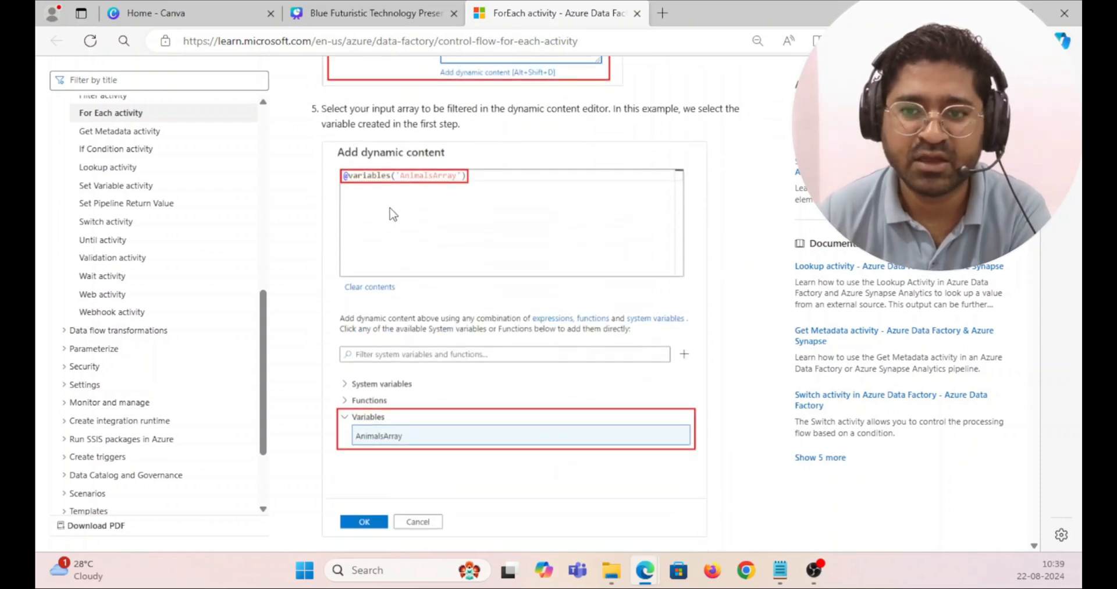
scroll(638, 349, down, 7)
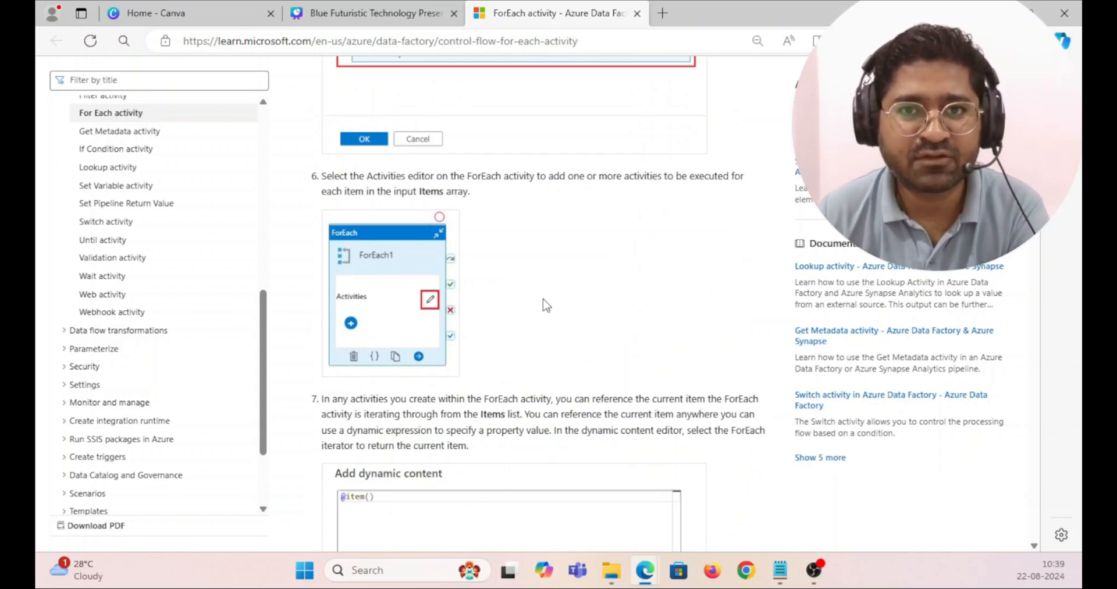
scroll(545, 304, down, 7)
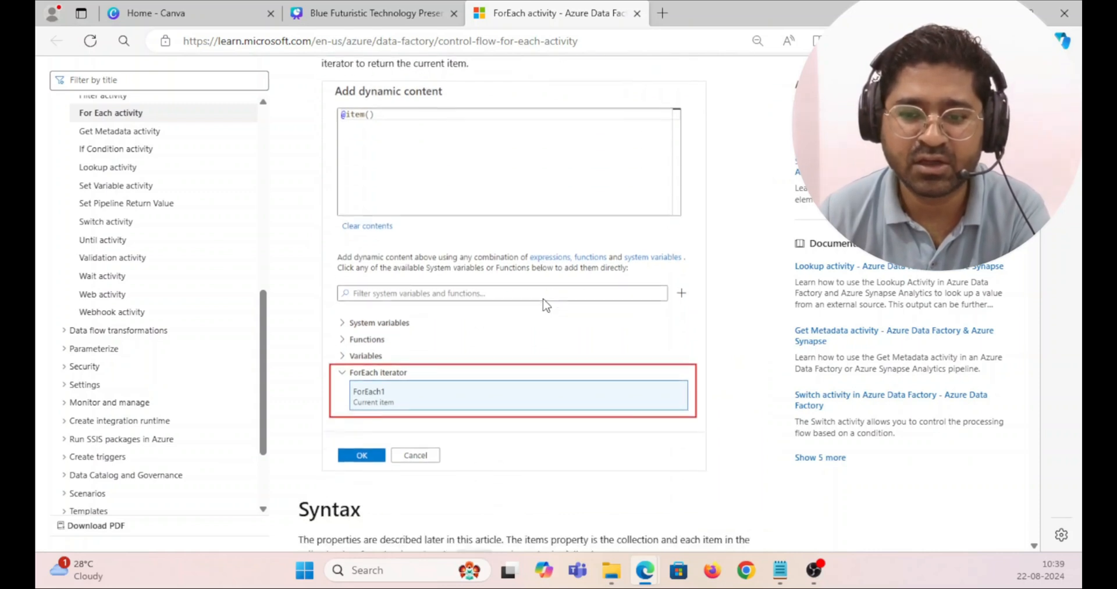
scroll(546, 303, down, 2)
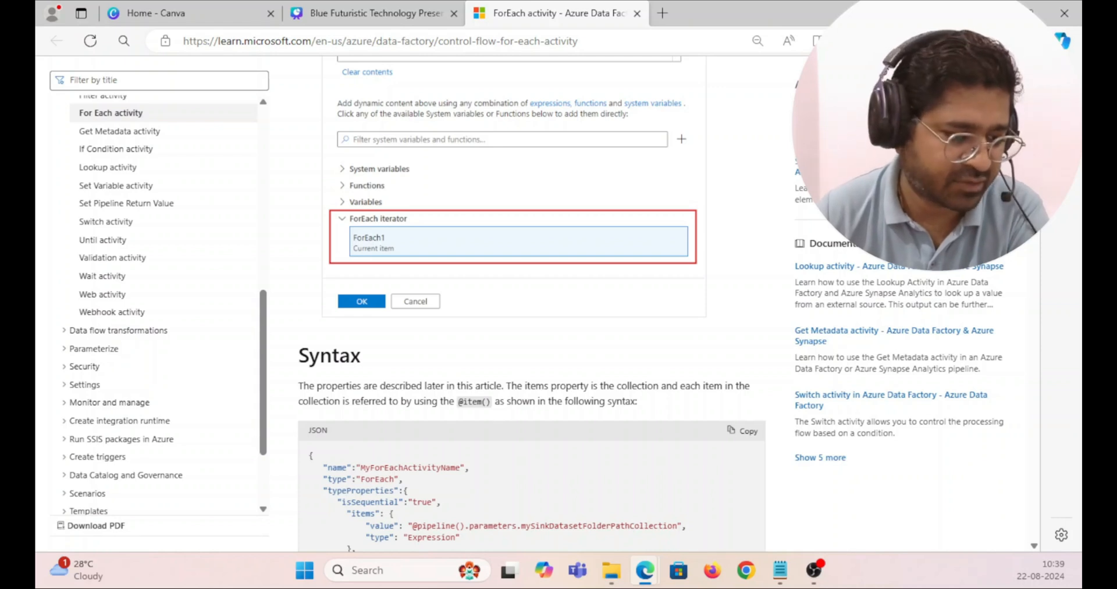
Step: Switch to the maximized Azure browser window and show pipeline1 in Data Factory with the Factory Resources pane collapsed
drag(36, 125, 516, 77)
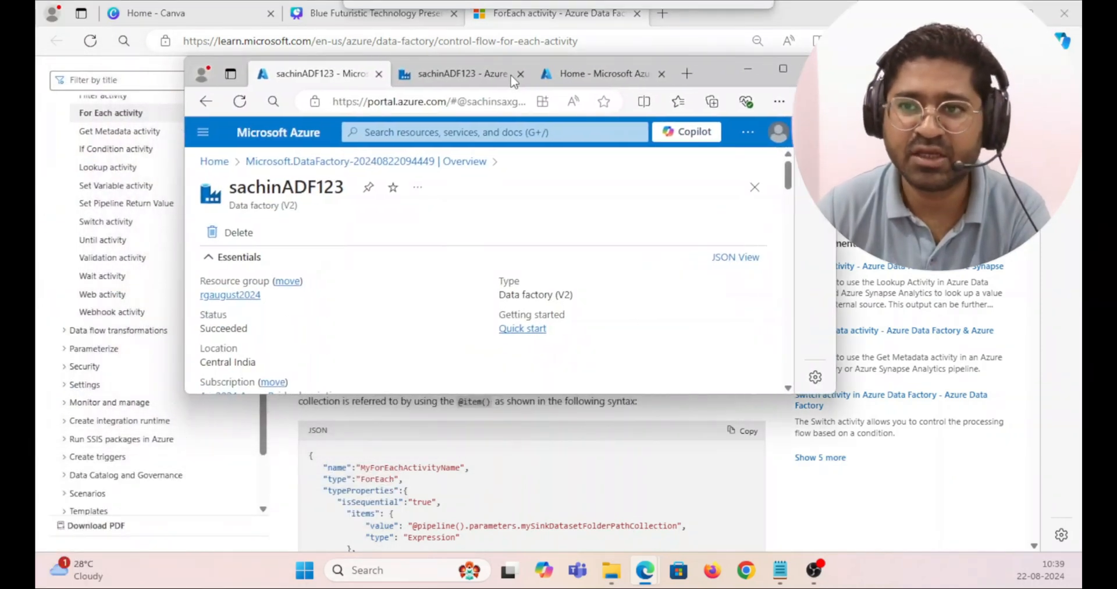
click(783, 69)
click(367, 8)
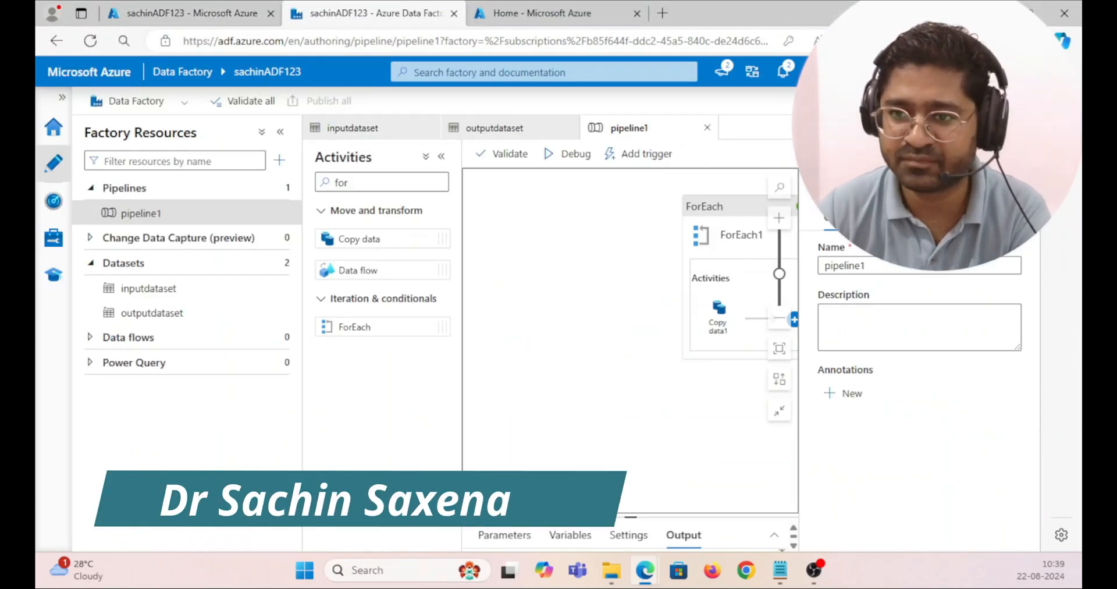
click(280, 133)
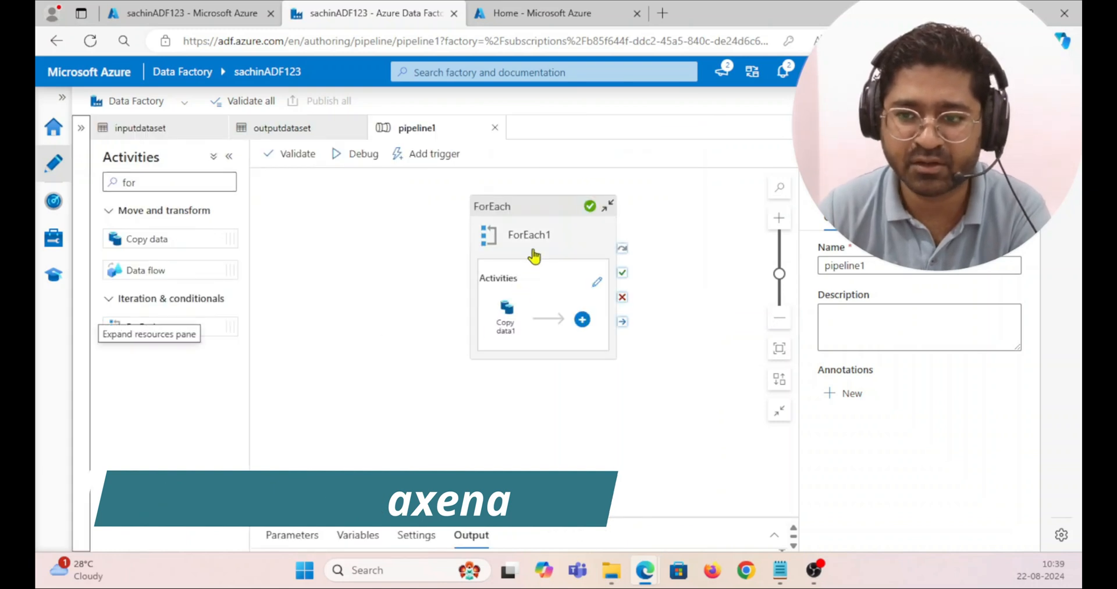
Step: Enlarge the pipeline's run output area, review the activity runs, and view the output of the ForEach1 run
drag(527, 520, 536, 405)
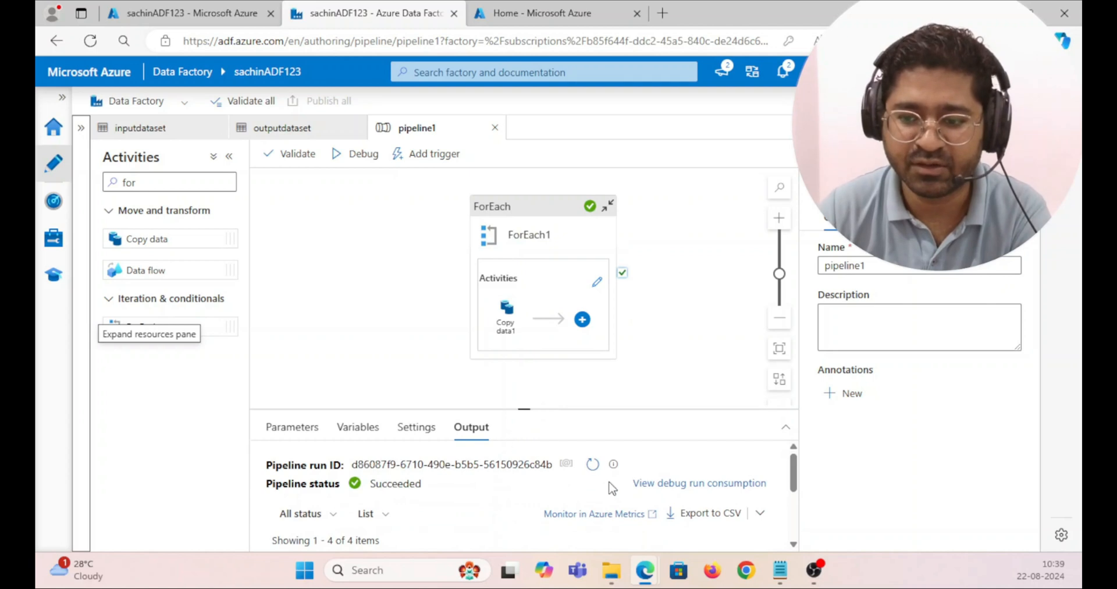
drag(525, 409, 531, 332)
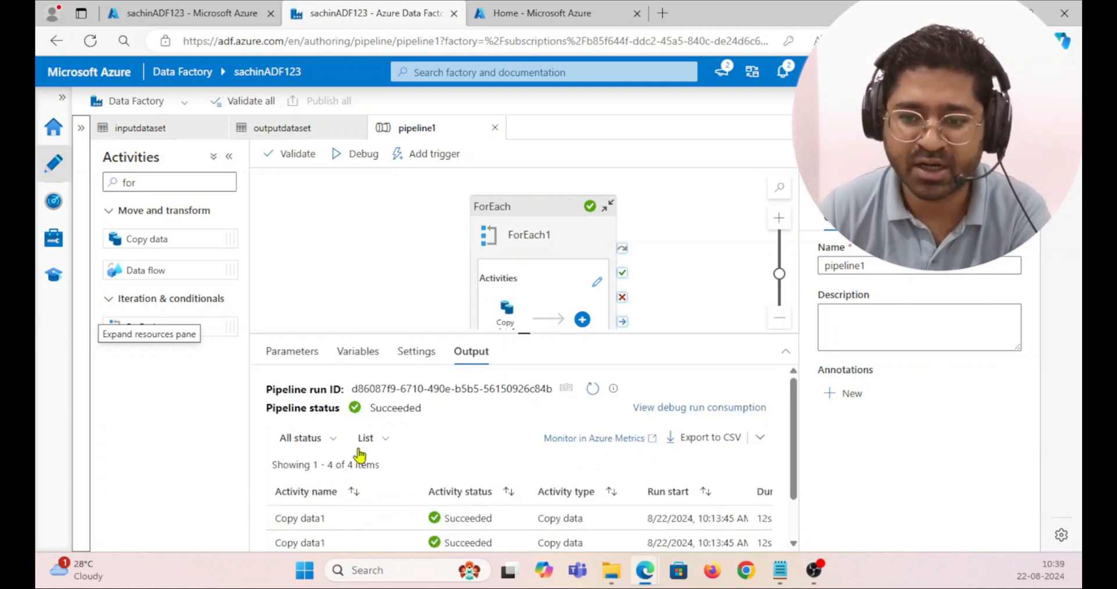
scroll(443, 449, down, 2)
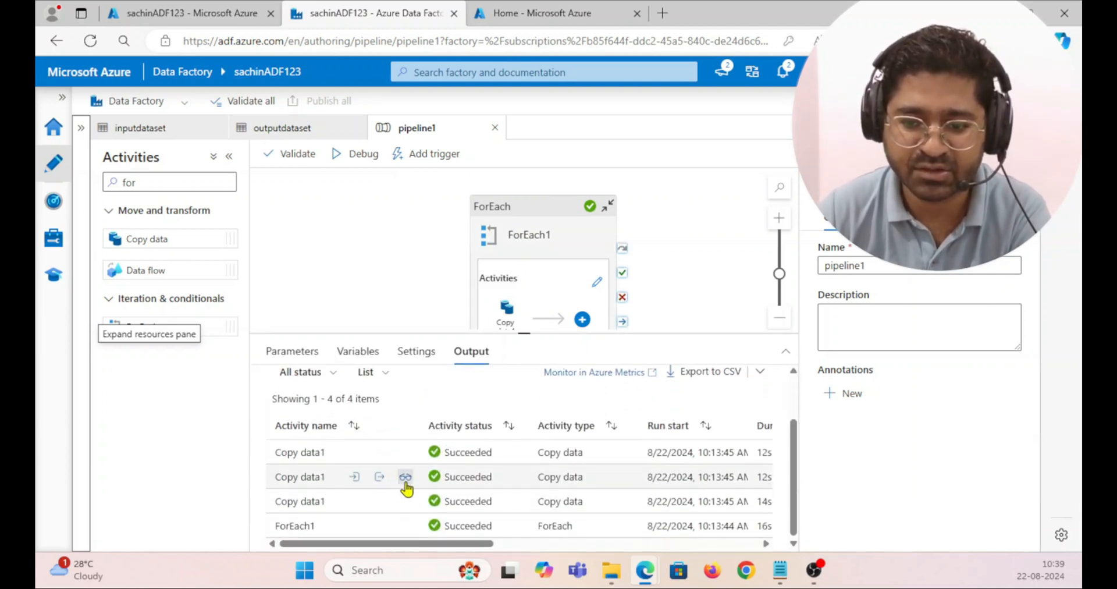
scroll(401, 425, up, 1)
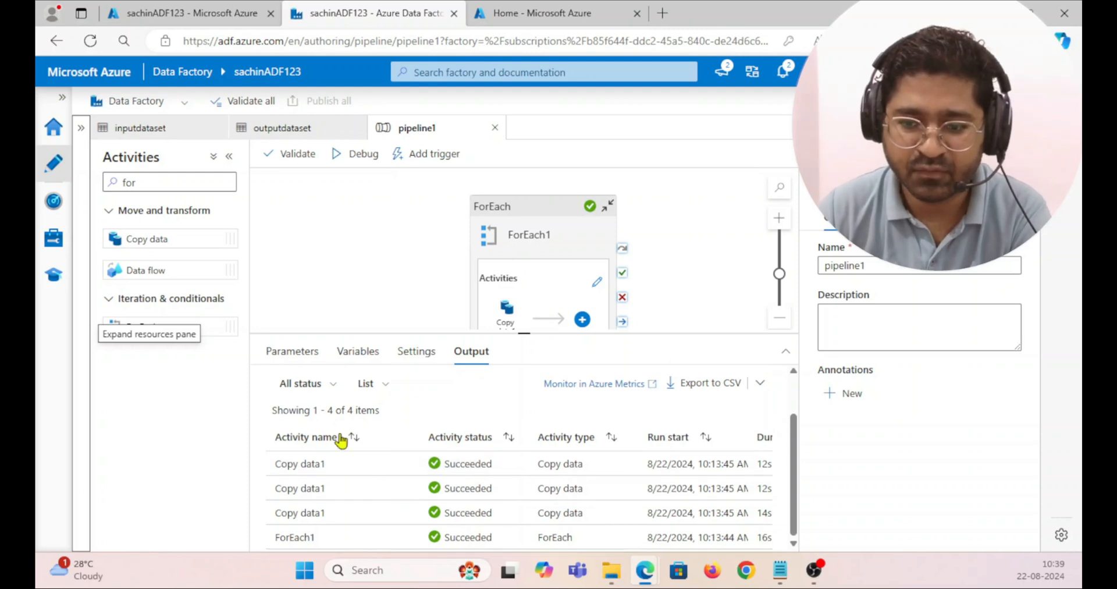
scroll(400, 442, down, 1)
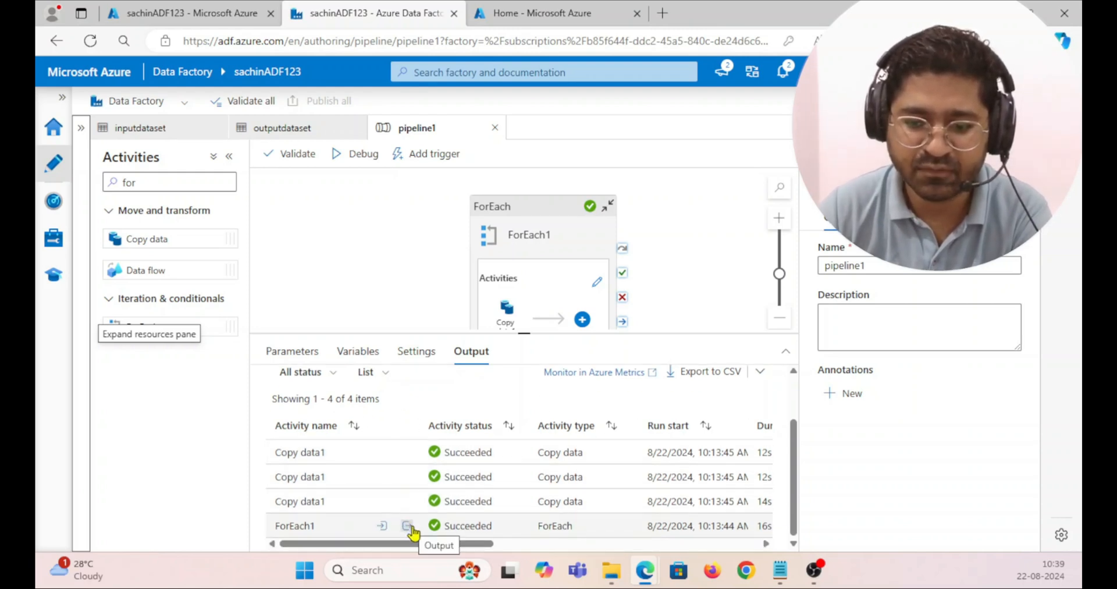
click(407, 526)
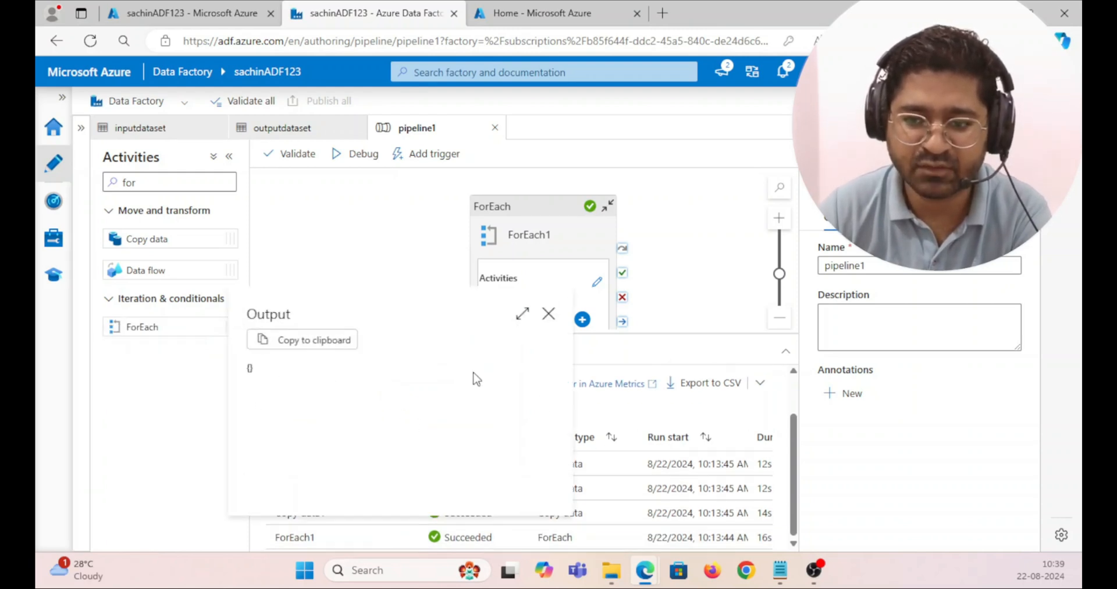
click(549, 314)
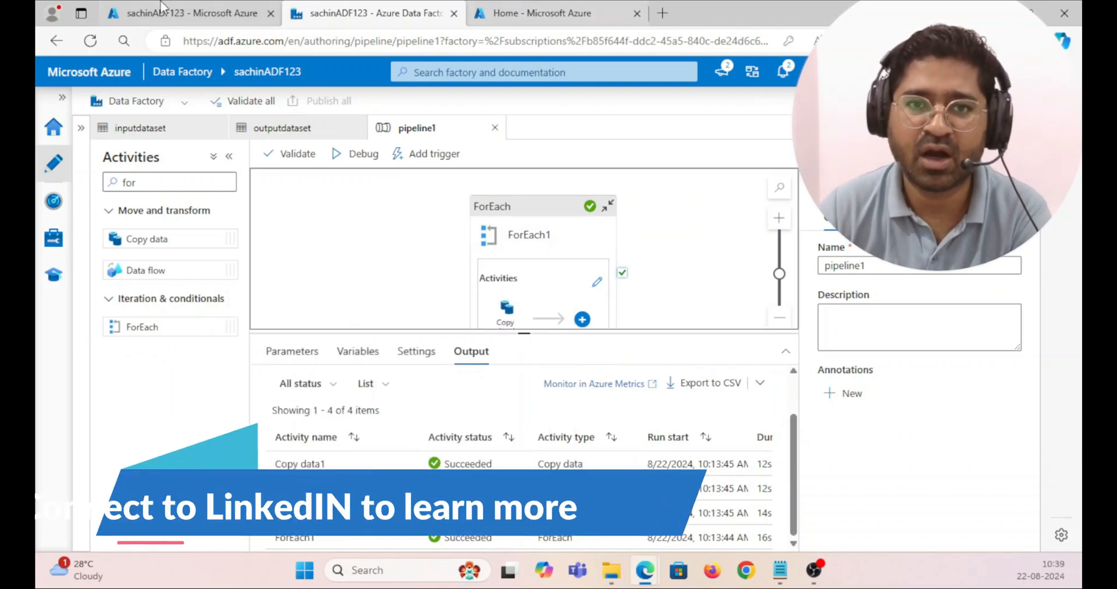
Step: Go to the storage account's input container in the Azure portal and view the source files in its folder directory
click(186, 13)
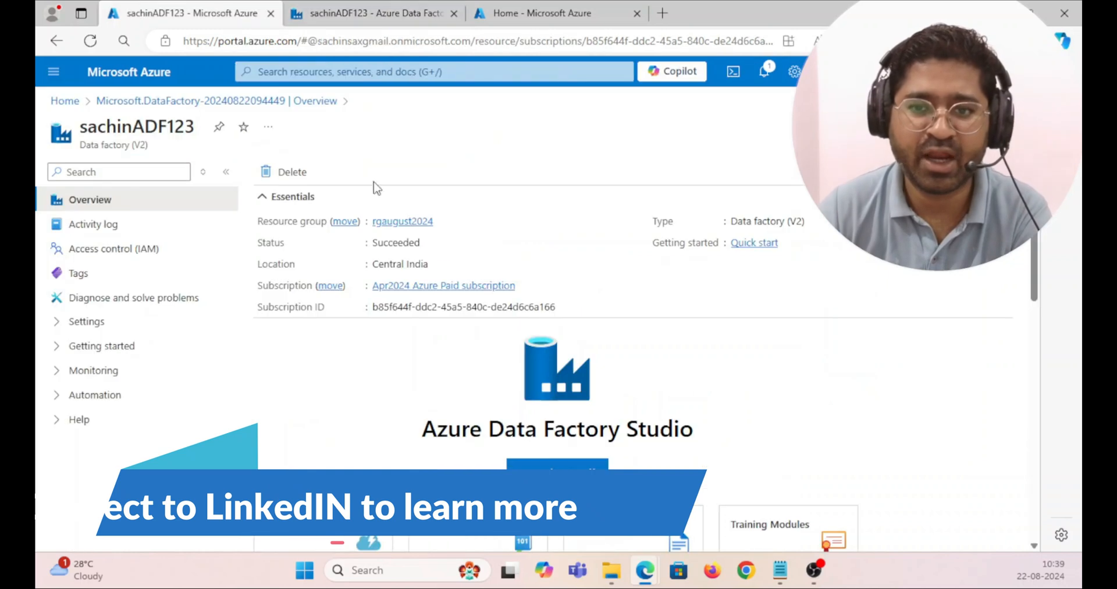
click(69, 103)
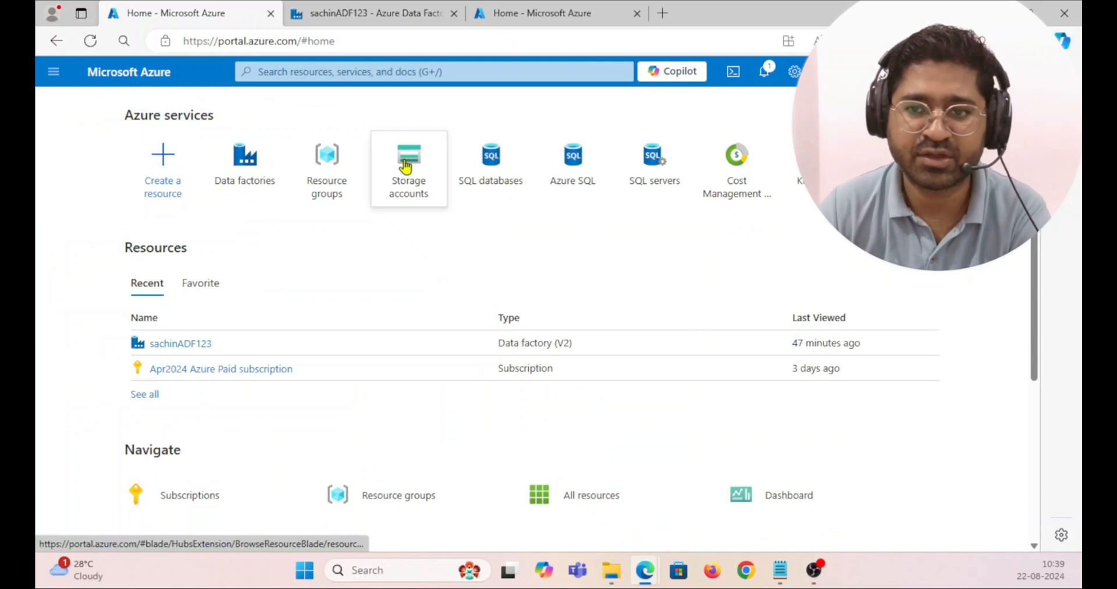
click(390, 166)
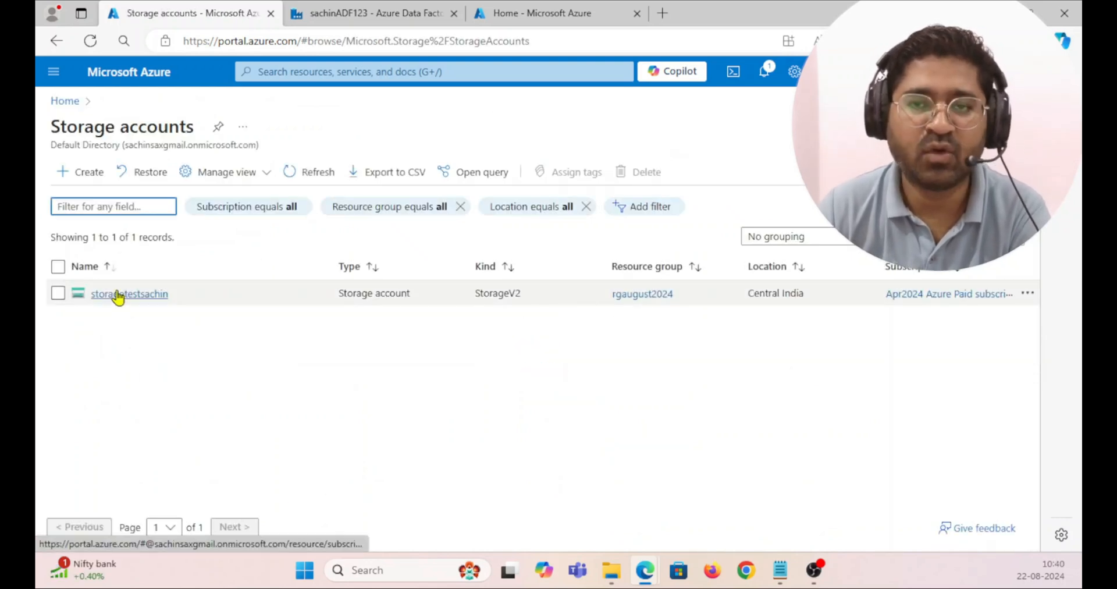
click(114, 295)
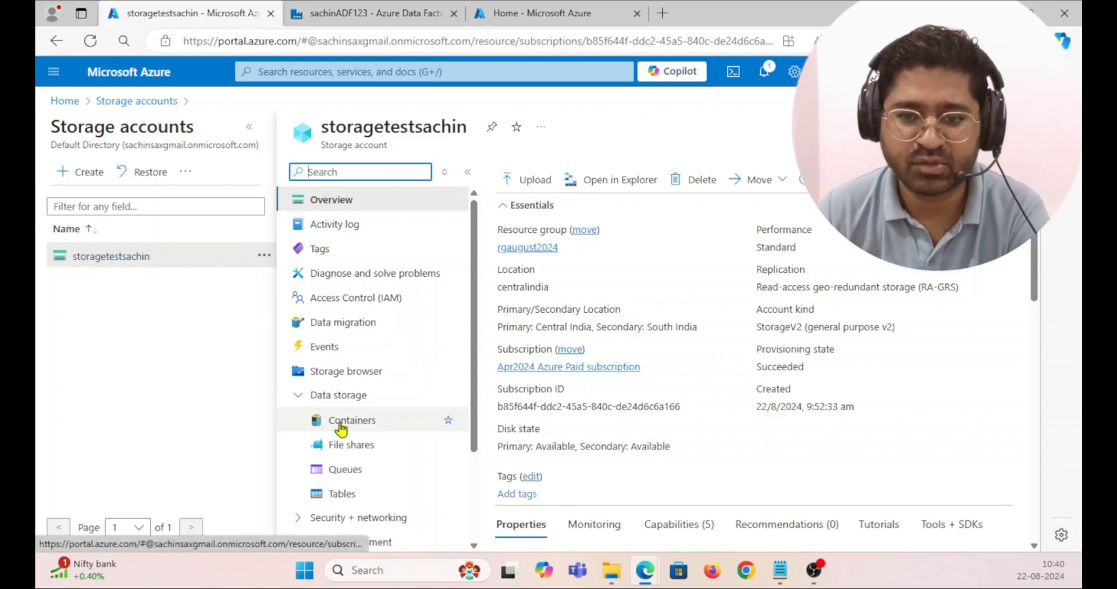
click(341, 427)
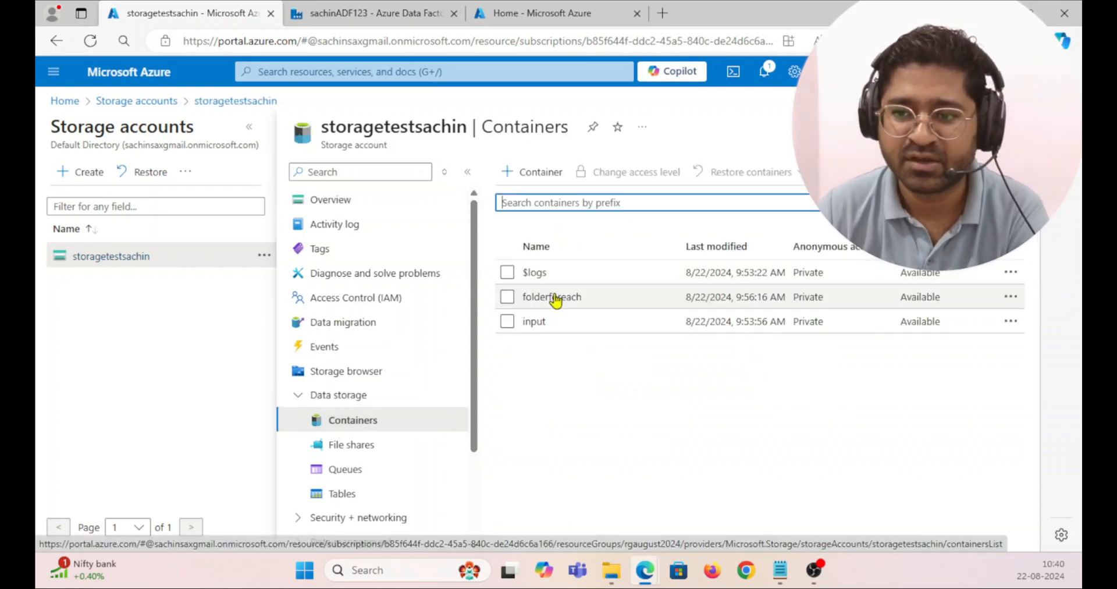
click(534, 322)
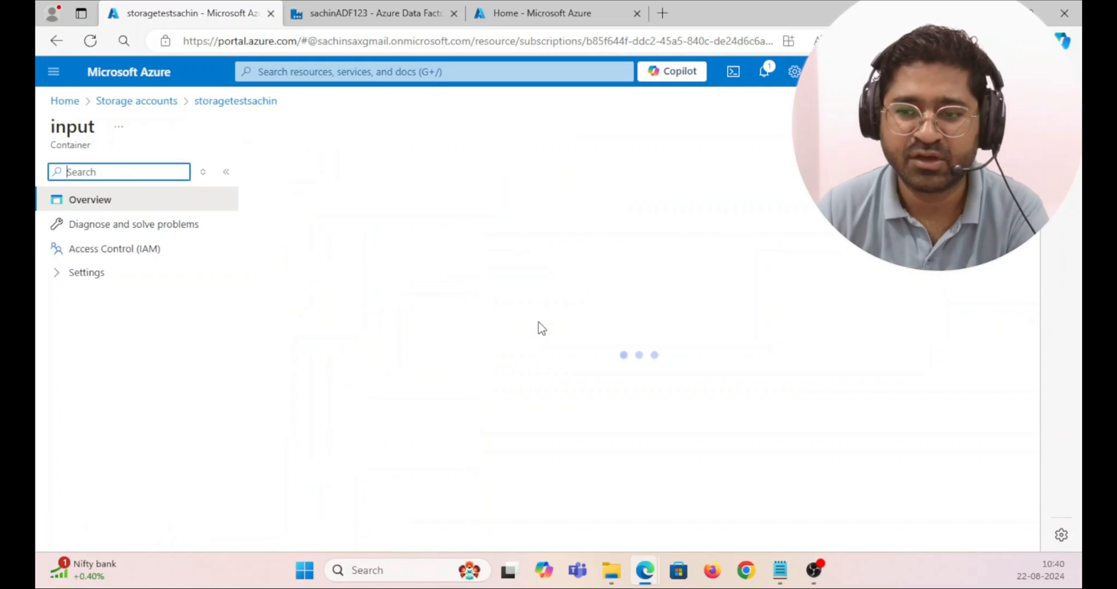
click(309, 313)
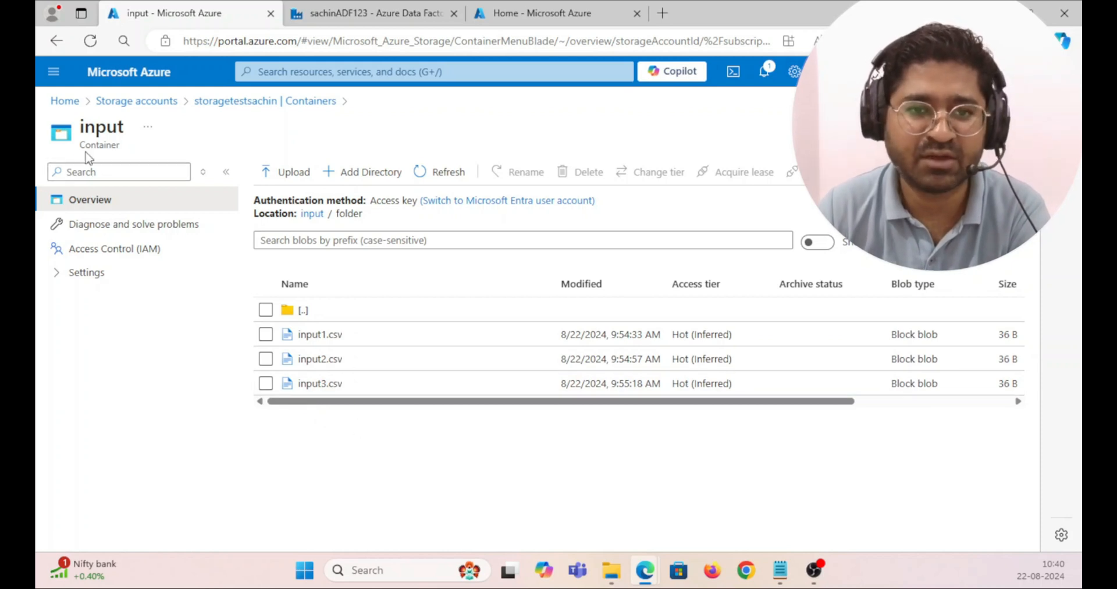
Step: Return to the storage account's container list and open the folderforeach container
click(130, 104)
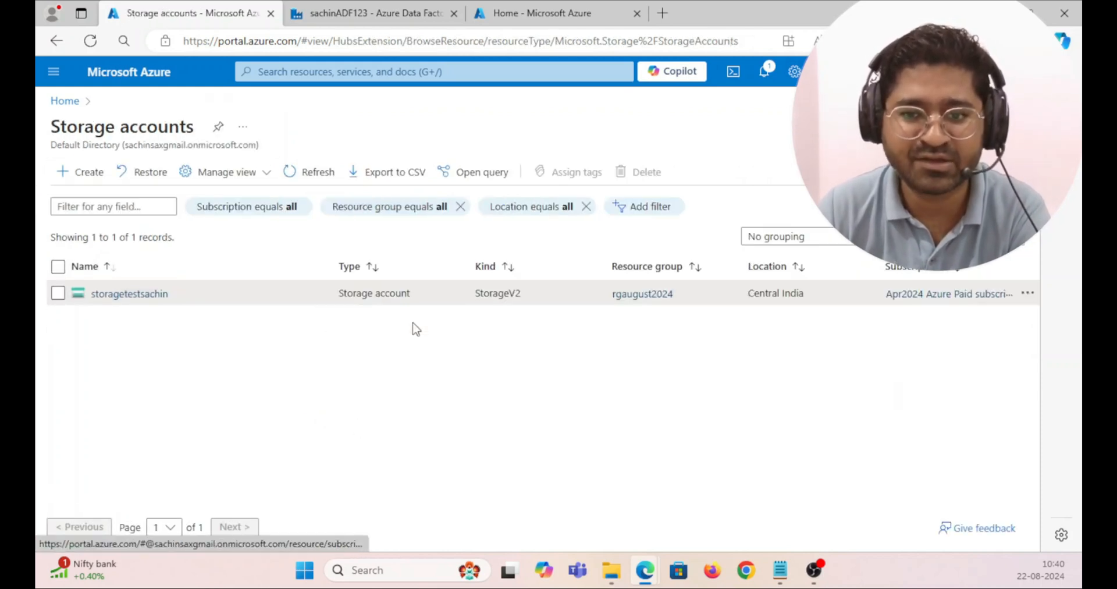
click(111, 296)
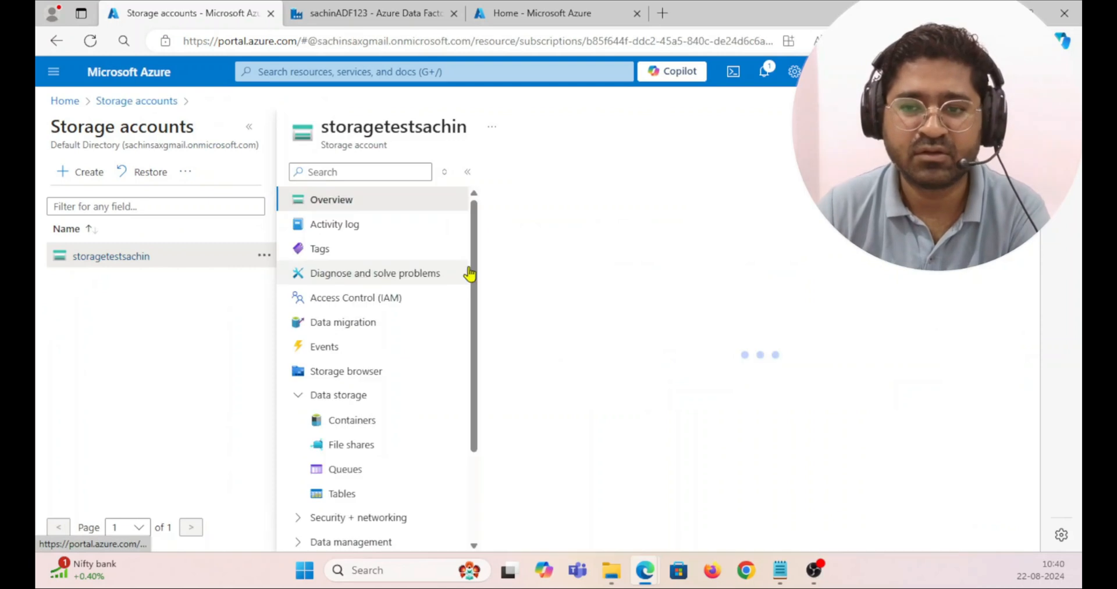
click(354, 421)
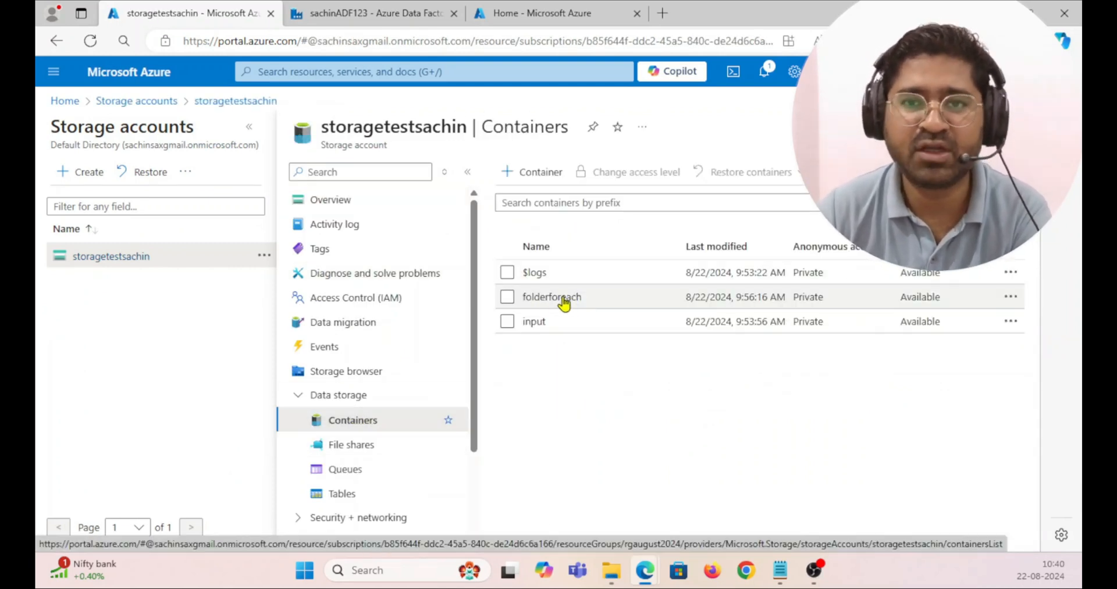
click(562, 298)
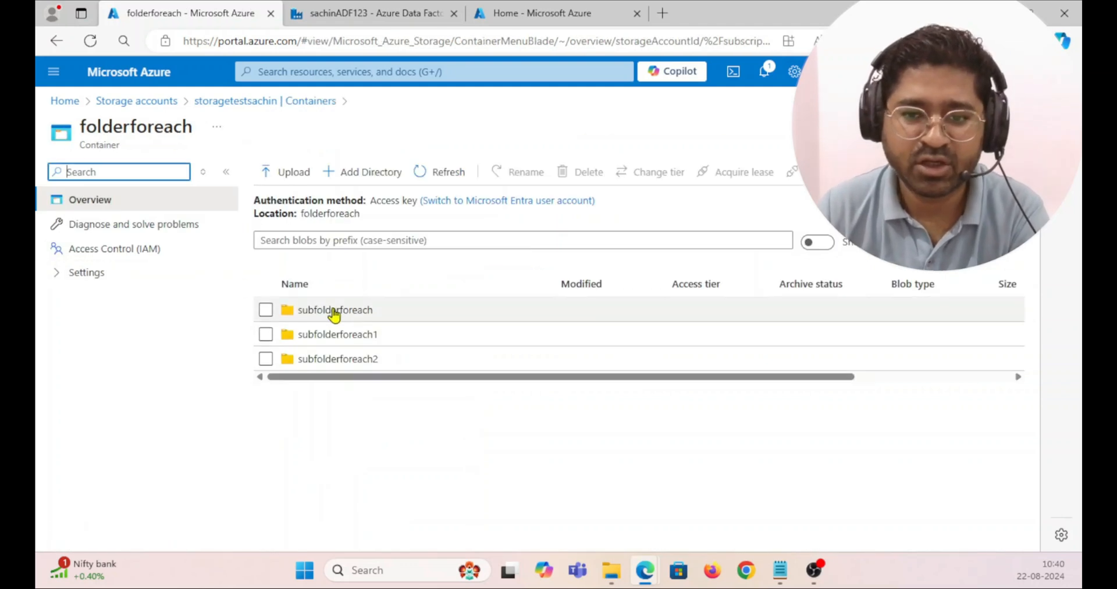
Step: Inspect the files in subfolderforeach, subfolderforeach1 and subfolderforeach2, and return to the container's root
click(318, 314)
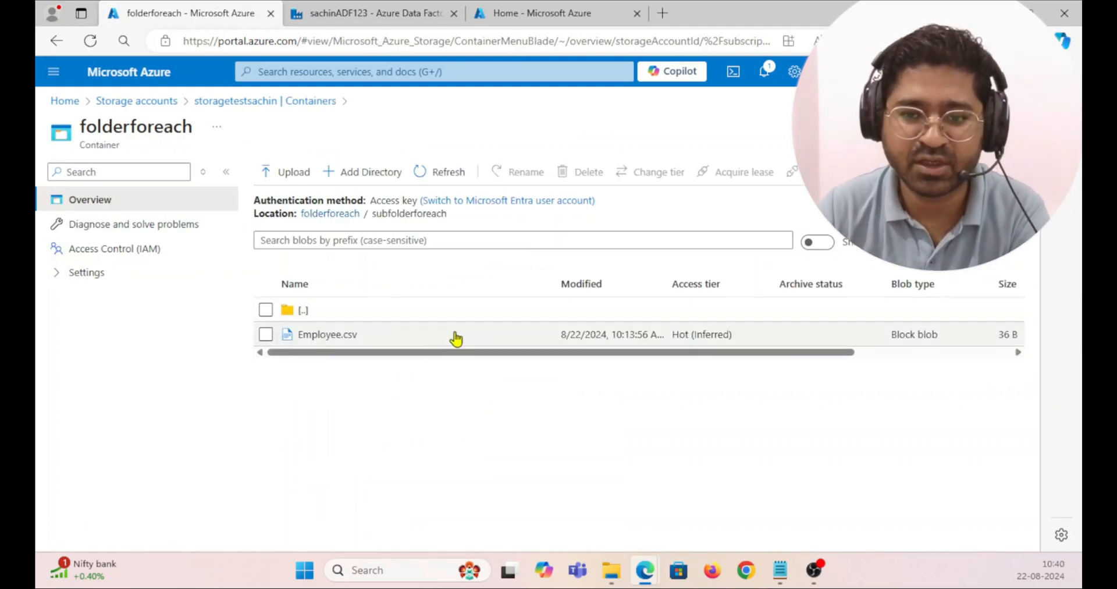
click(344, 213)
click(335, 335)
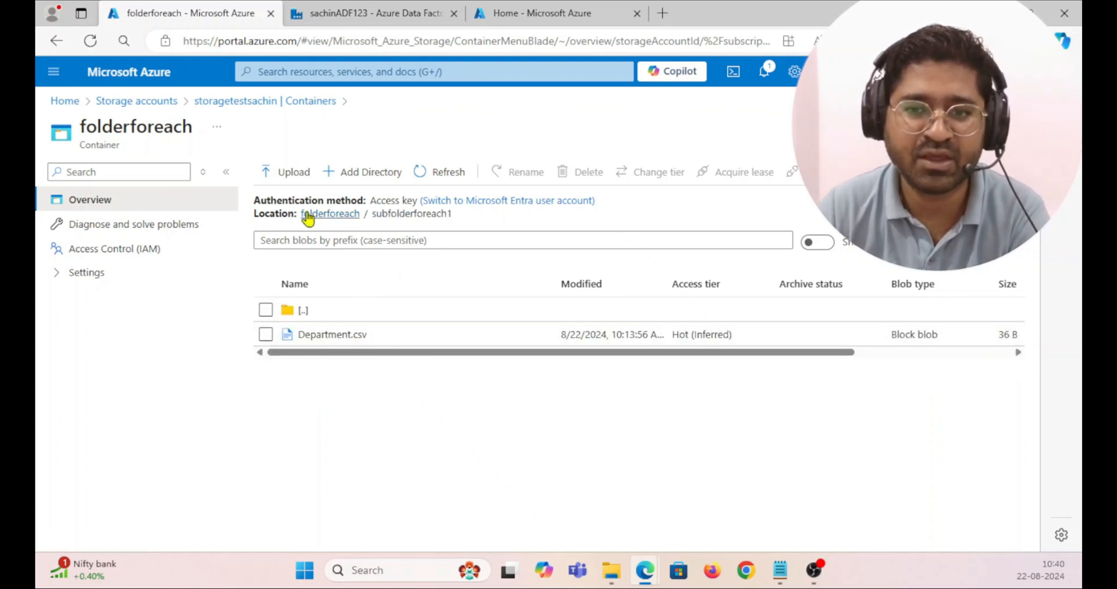
click(317, 215)
click(337, 360)
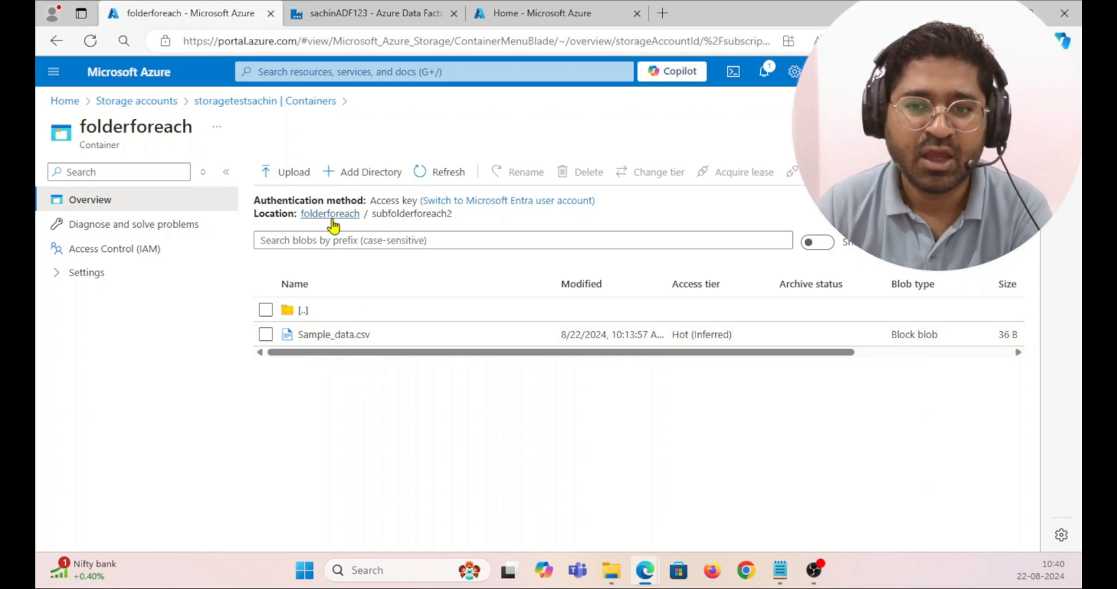
click(325, 214)
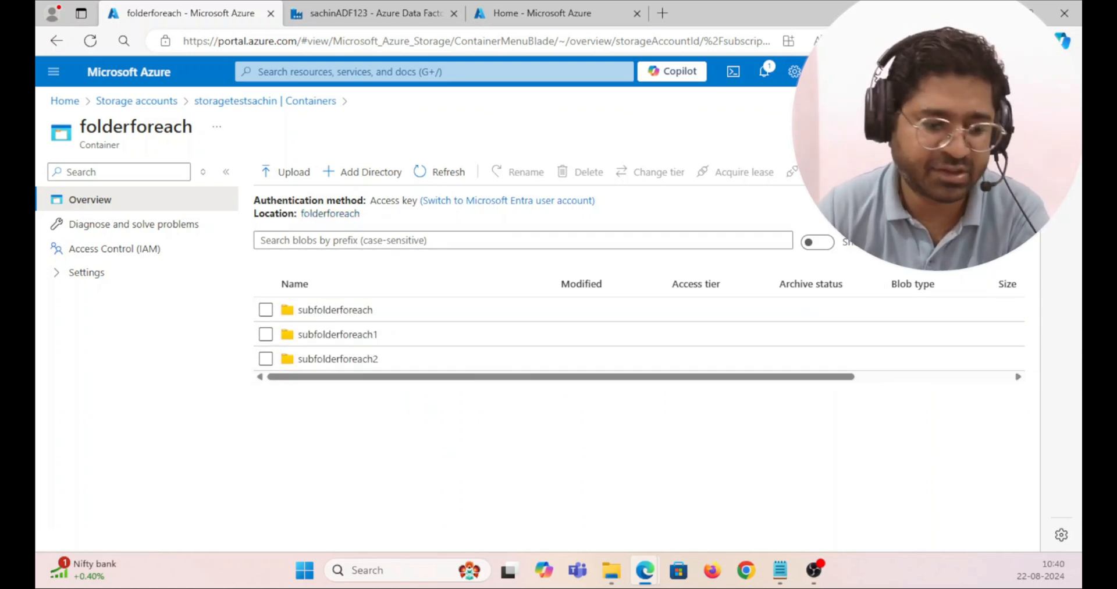
Step: Switch to Notepad, maximize the window with the JSON array of input and output files, and zoom its text to 230%
key(alt+Tab)
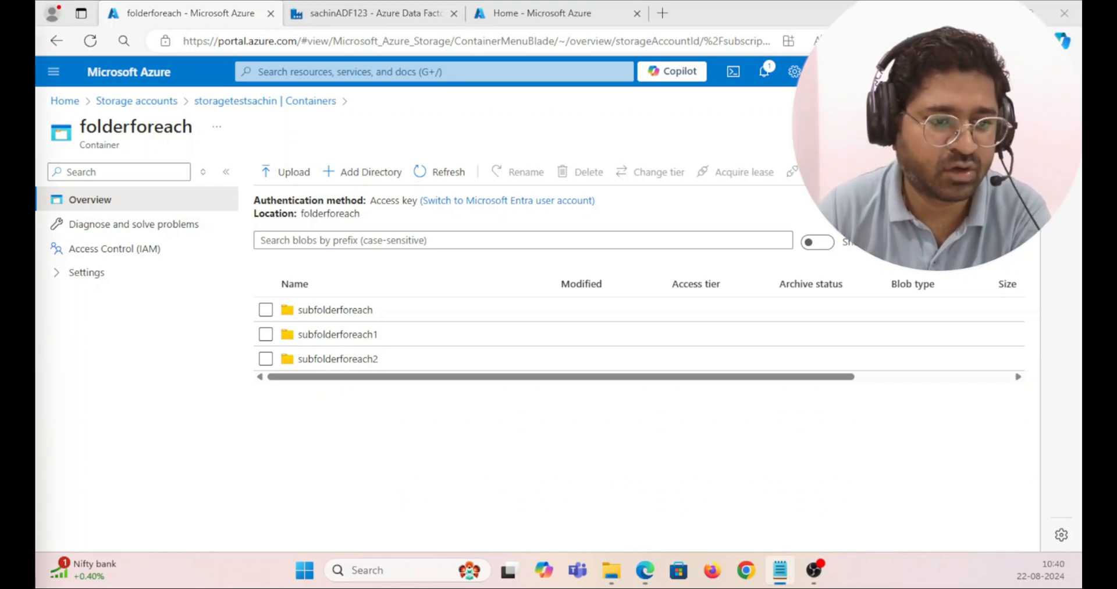
drag(36, 117, 789, 79)
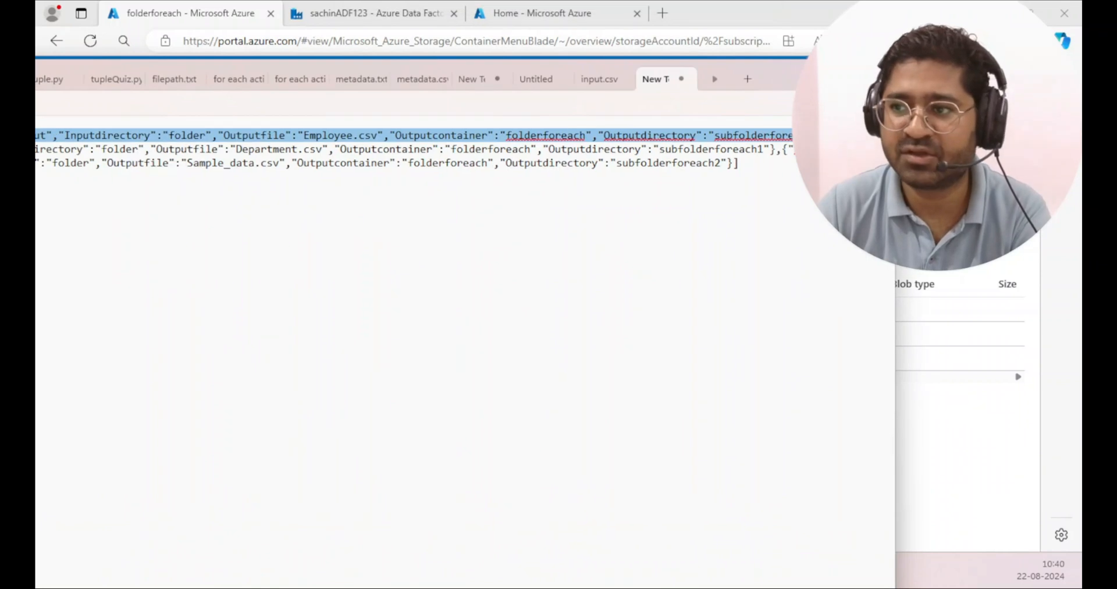
click(842, 77)
click(780, 117)
scroll(621, 102, up, 2)
scroll(622, 102, up, 11)
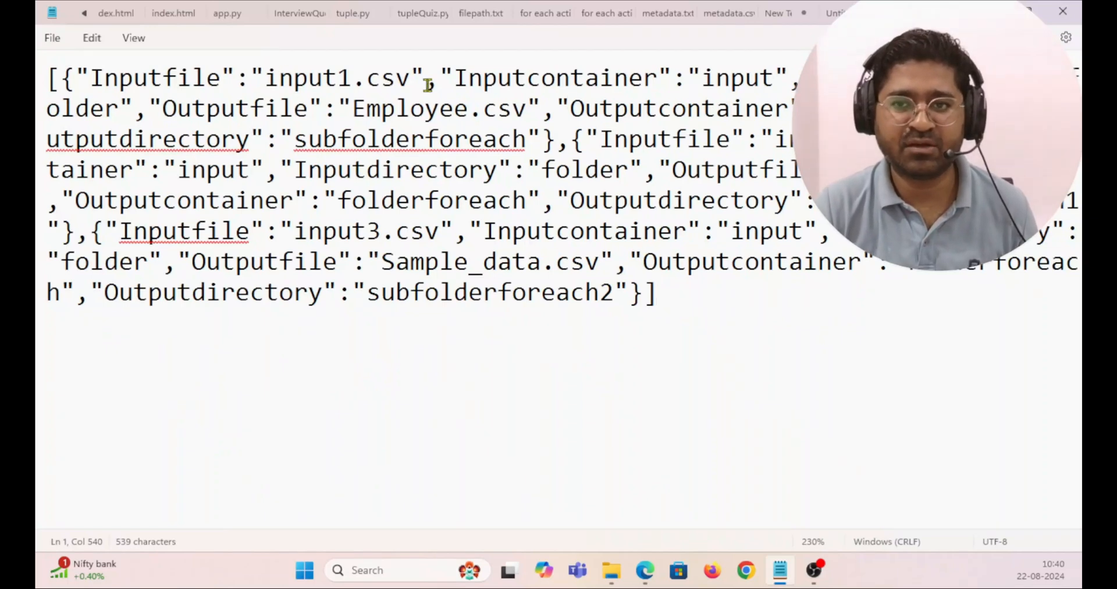
Step: Highlight the first Inputcontainer value, input, and insert a blank line between the array's first and second JSON objects
drag(775, 79, 700, 88)
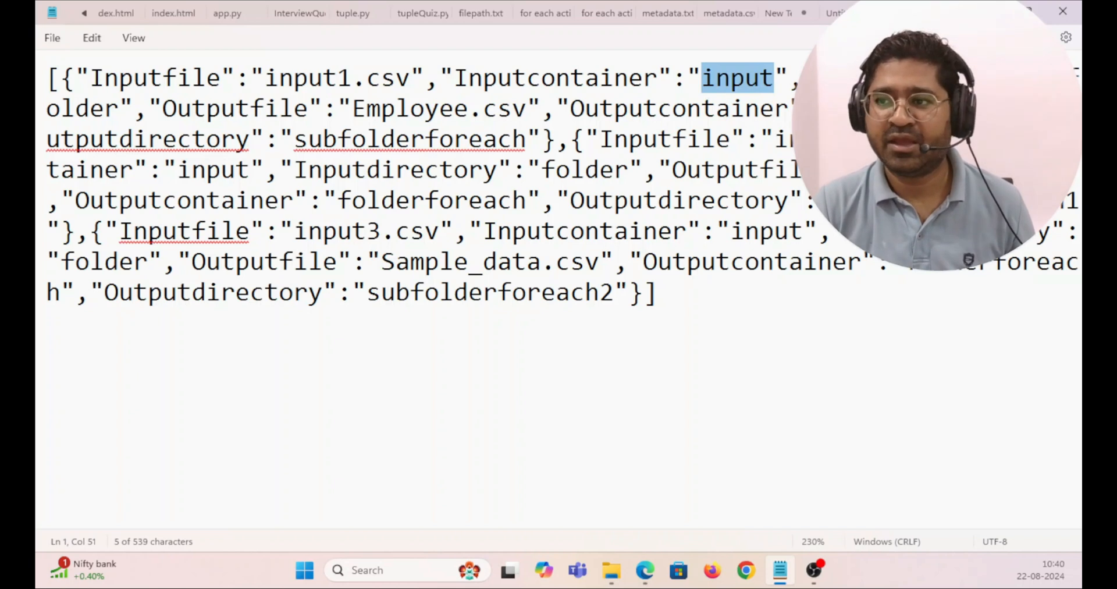
click(906, 80)
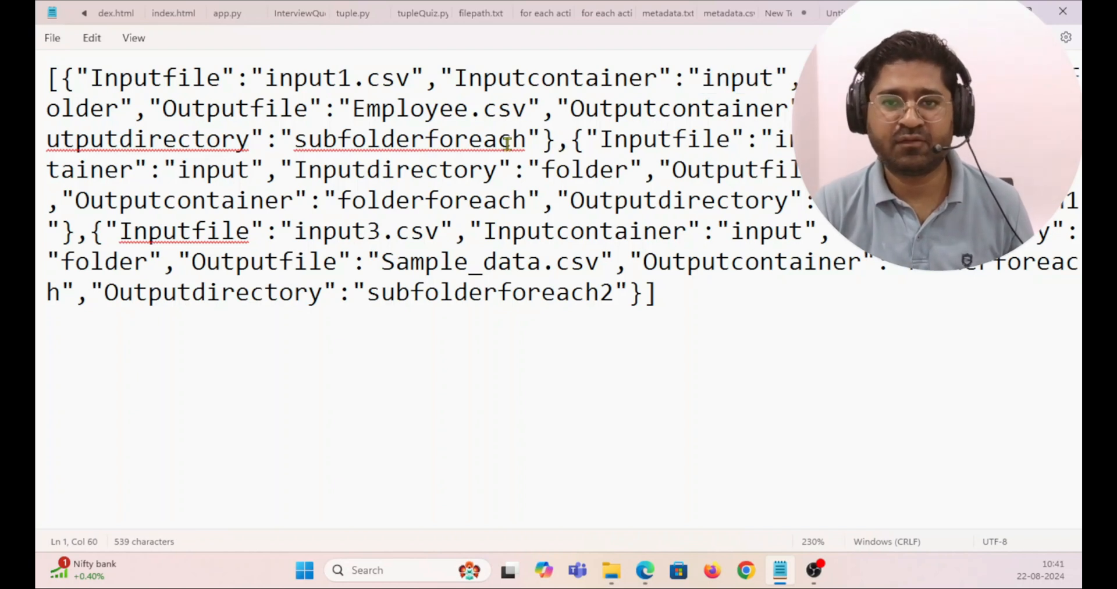
click(572, 141)
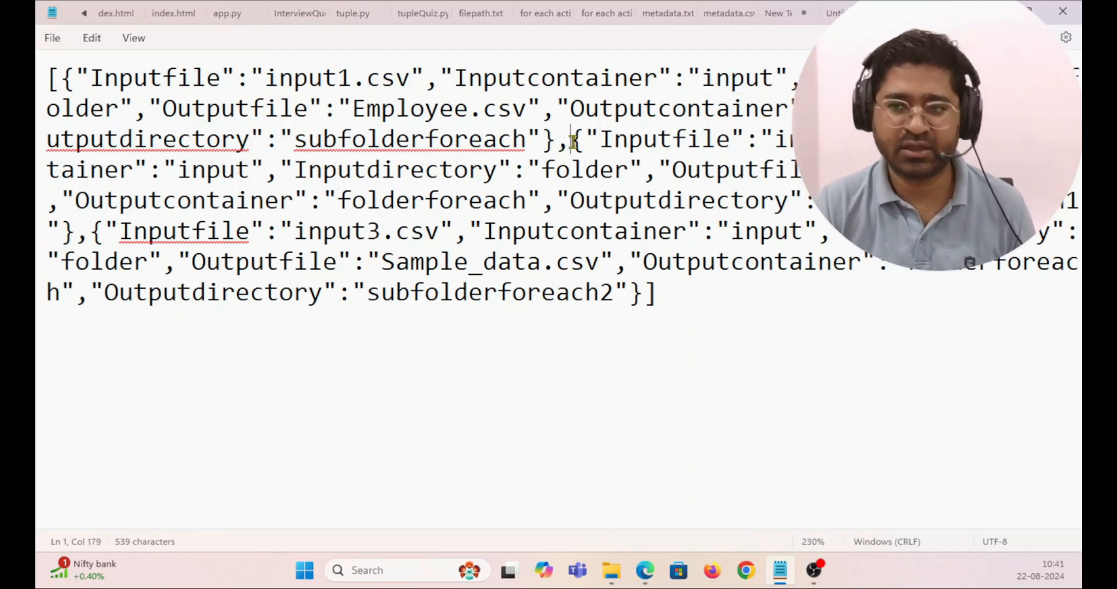
key(Return)
key(Return)
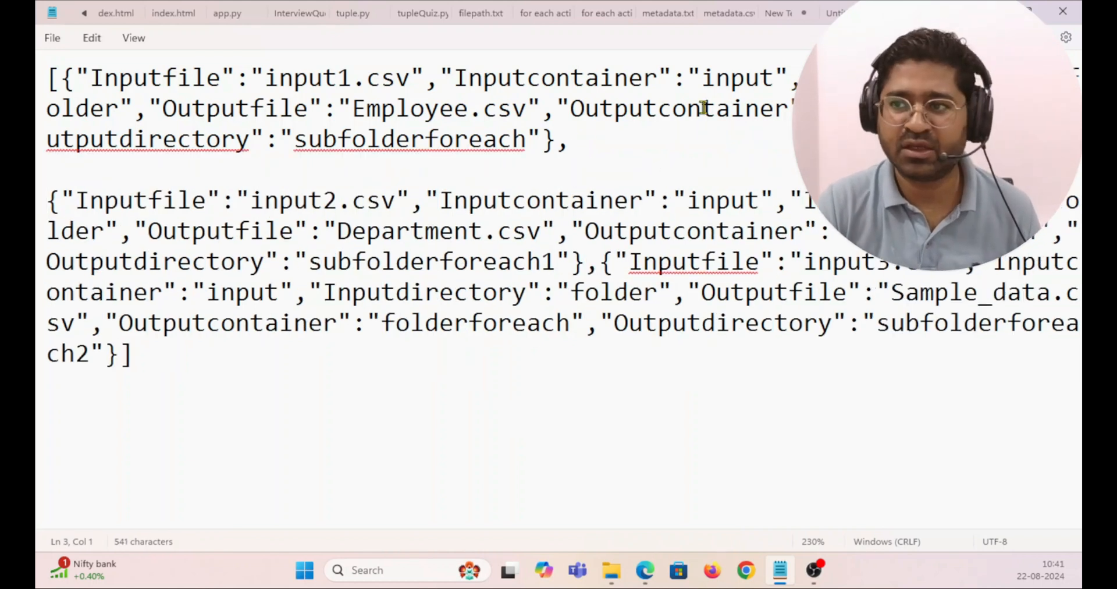
Step: Break the first JSON object into separate lines so each property, from Inputfile to Outputdirectory, stands on its own line
key(Return)
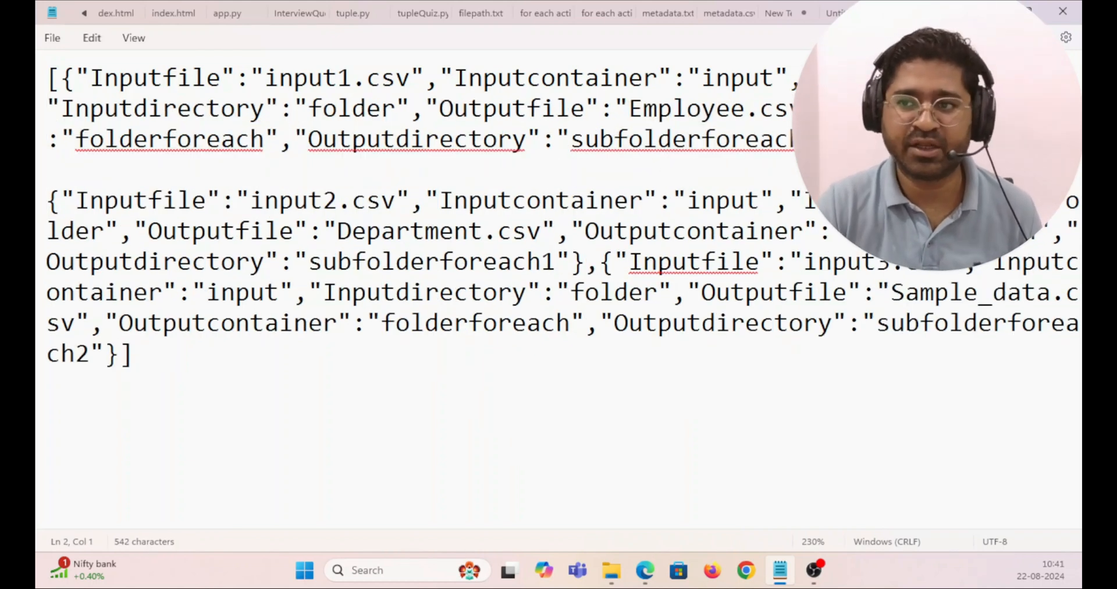
key(Return)
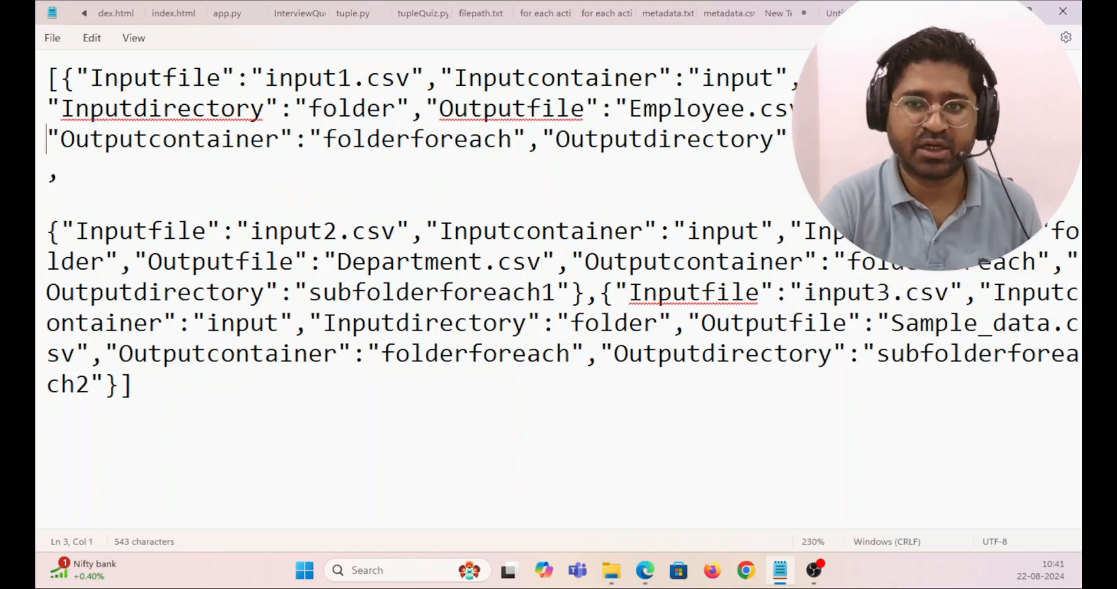
click(541, 140)
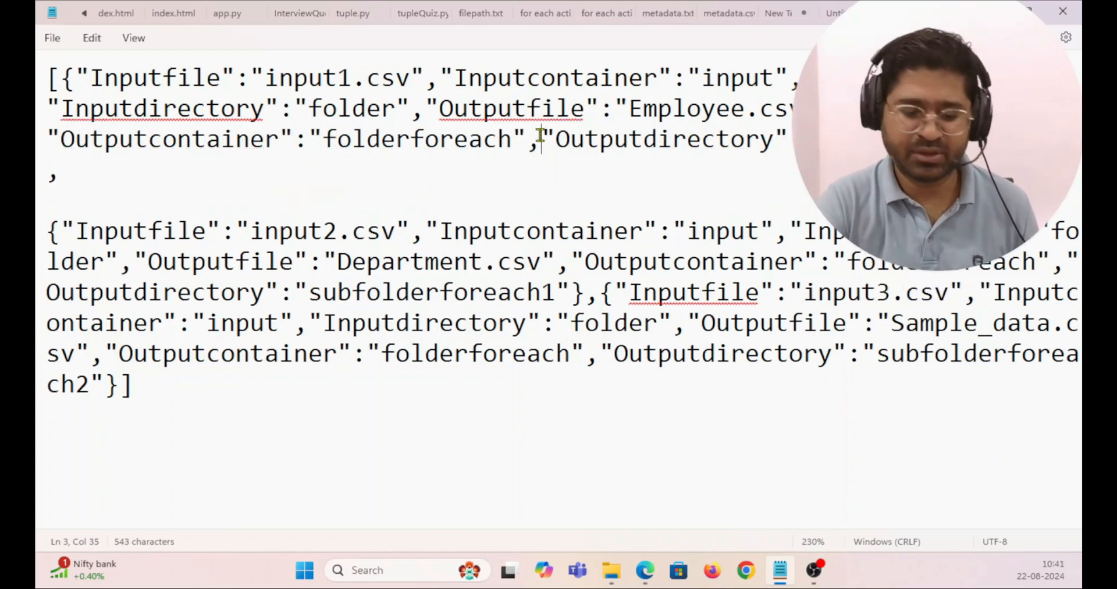
key(Return)
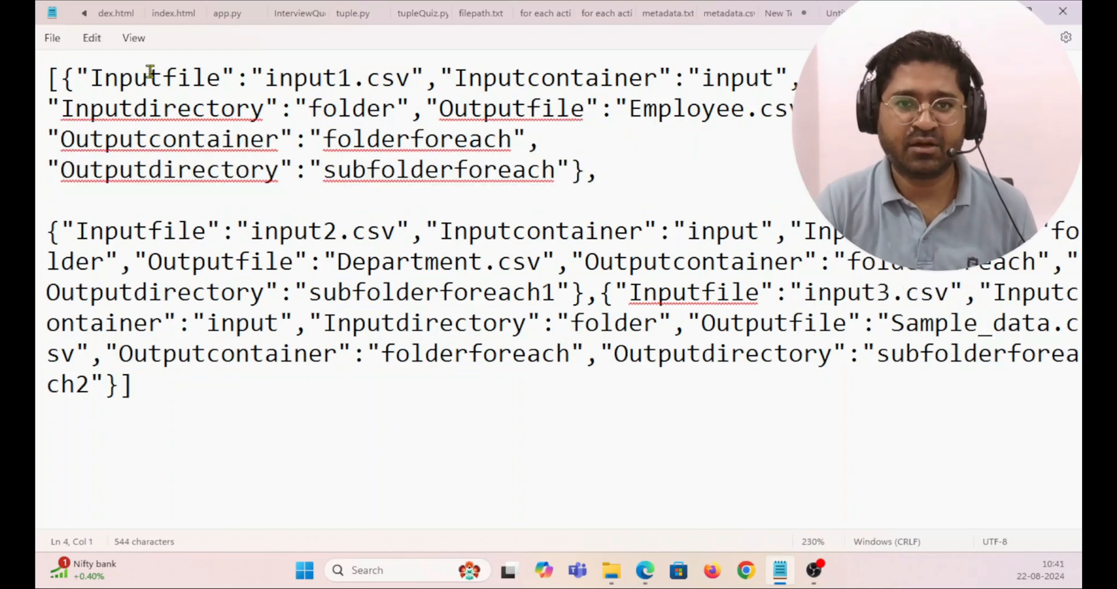
click(441, 80)
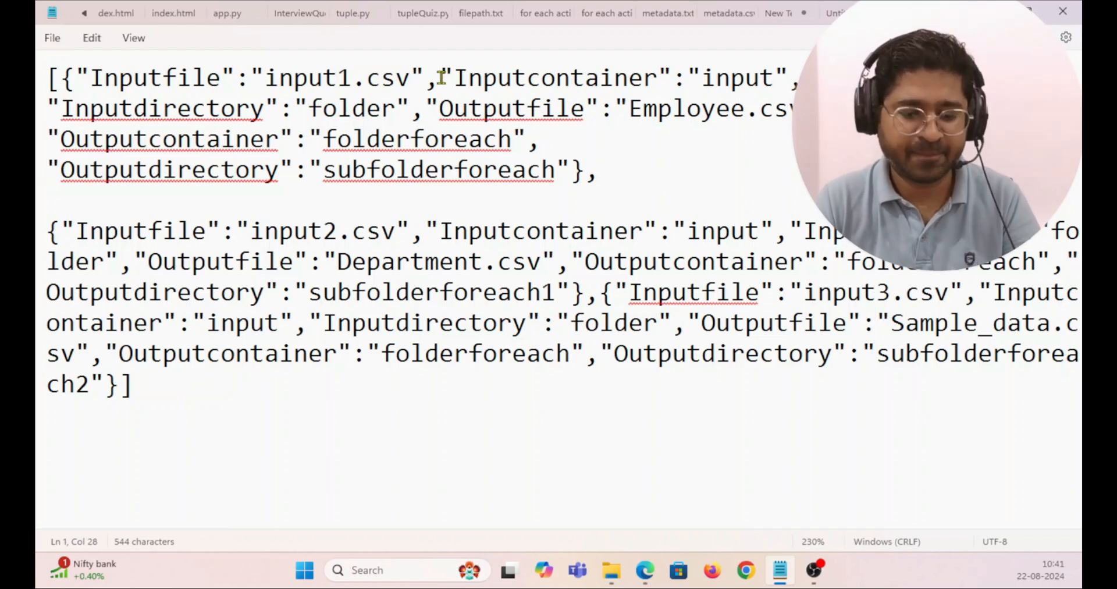
key(Return)
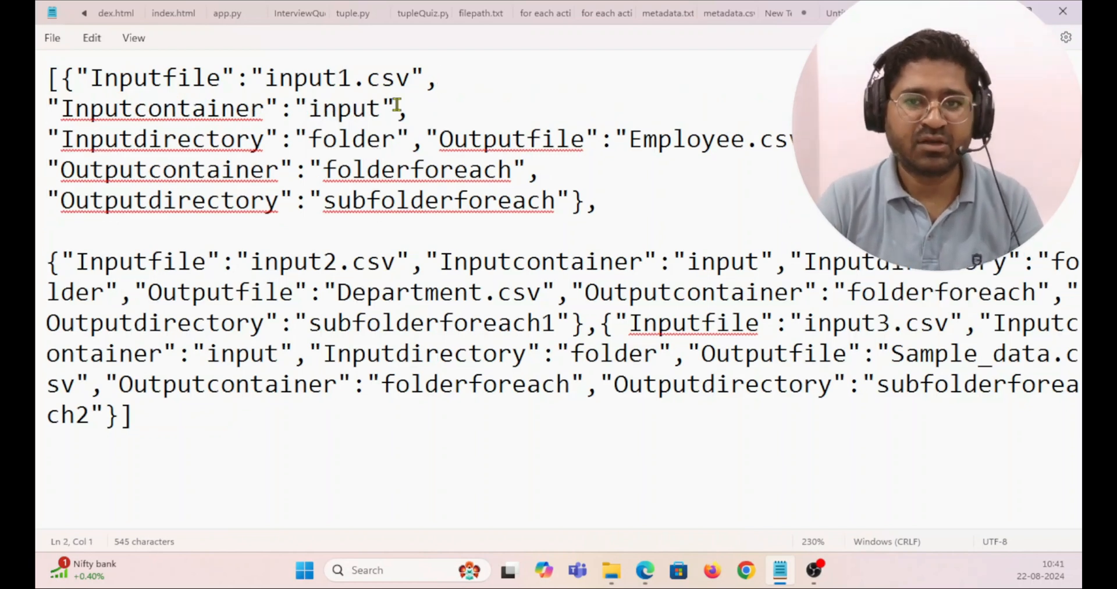
click(434, 112)
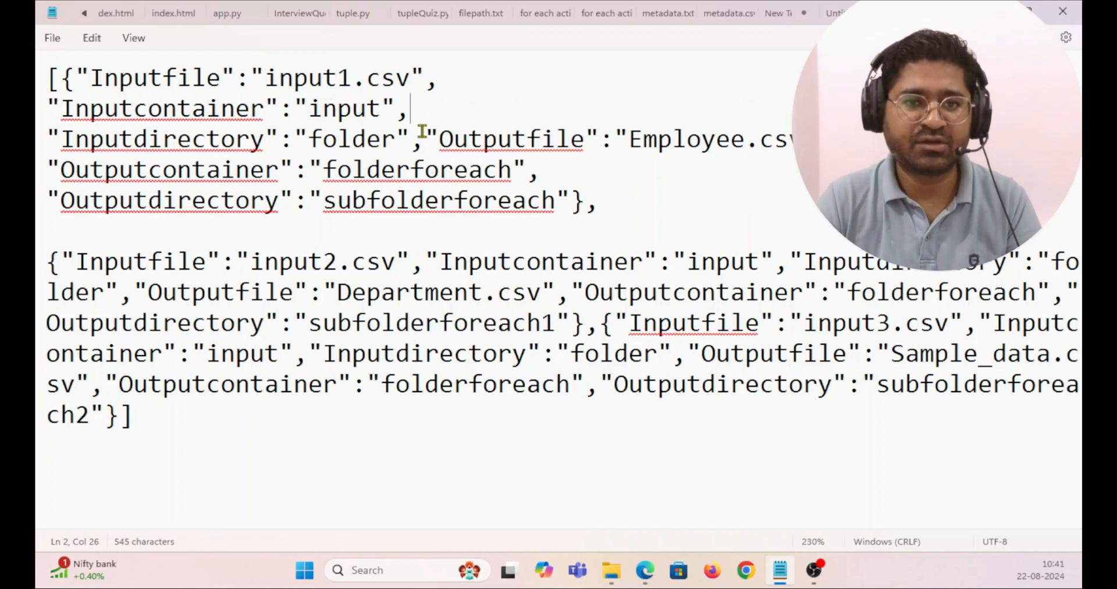
key(Return)
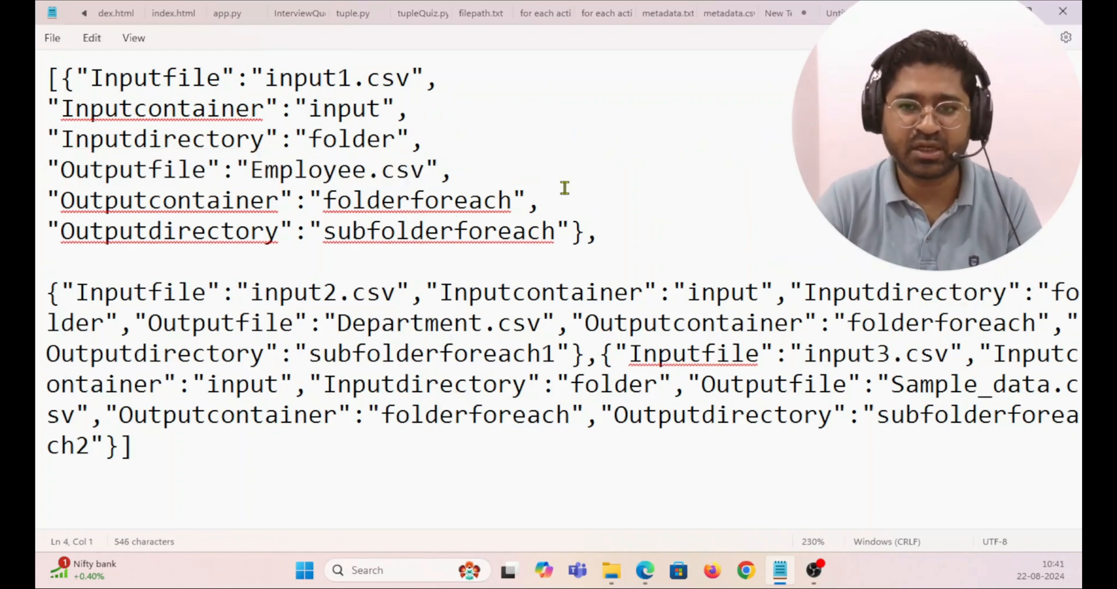
click(618, 237)
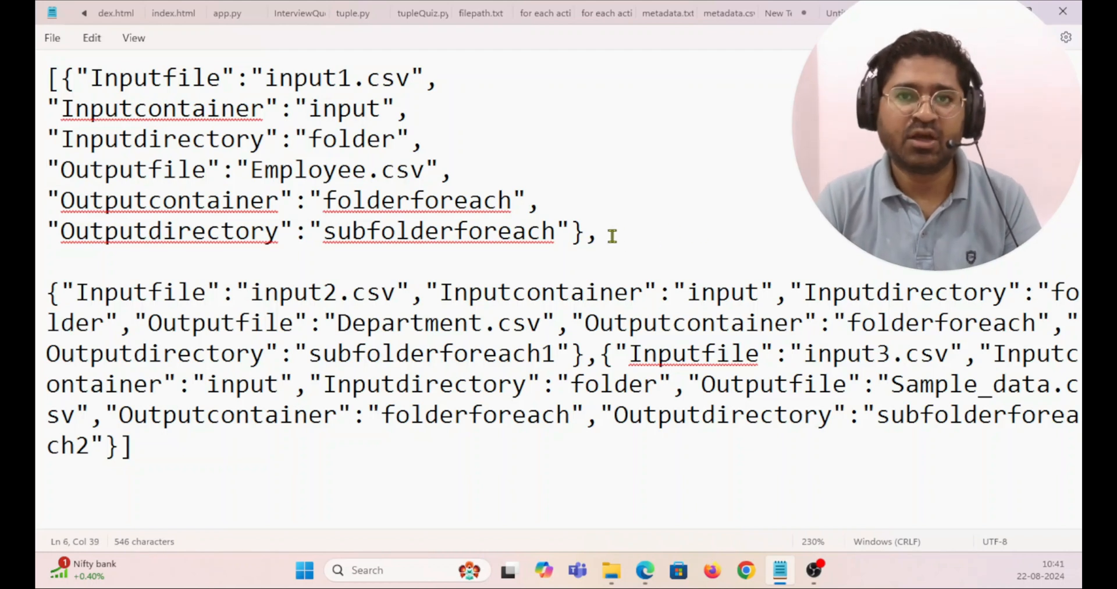
Step: Highlight the whole first JSON object from brace to brace, and do the same for the input2.csv object
drag(66, 79, 588, 240)
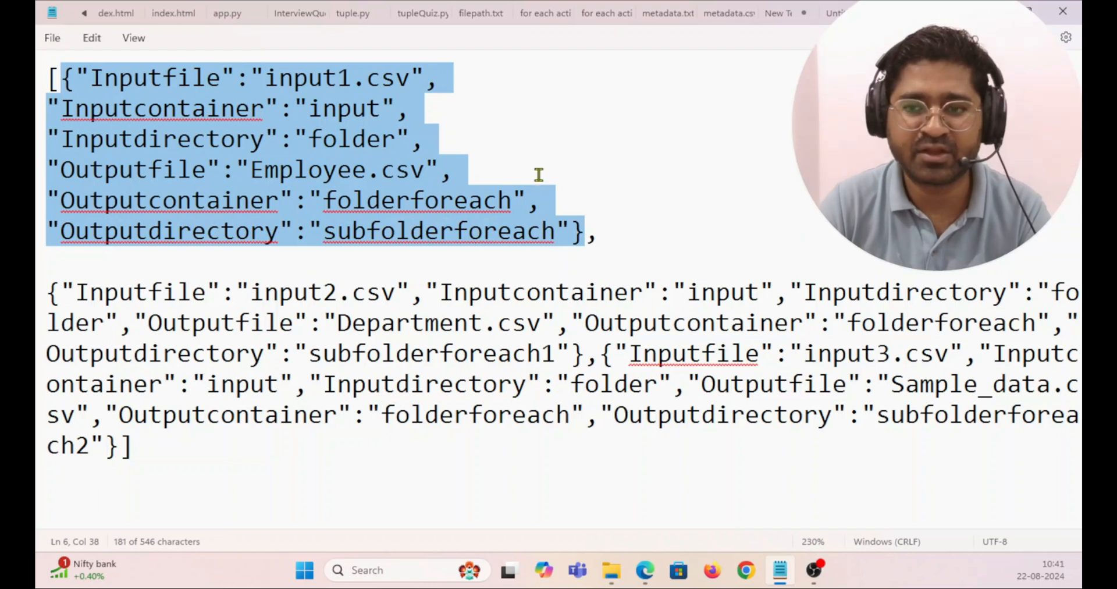
click(428, 137)
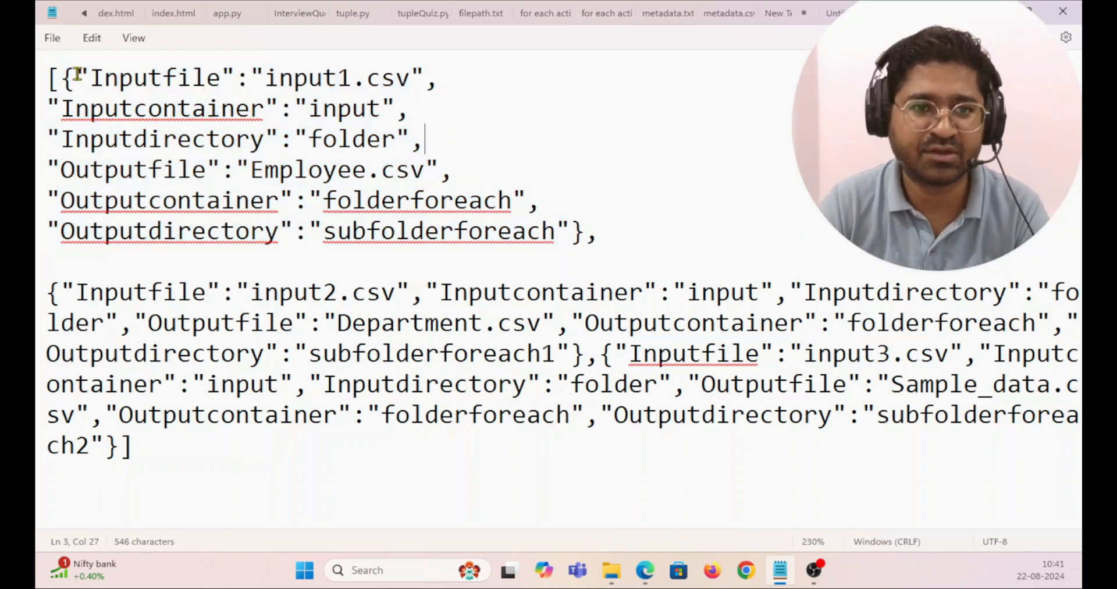
drag(66, 73, 573, 241)
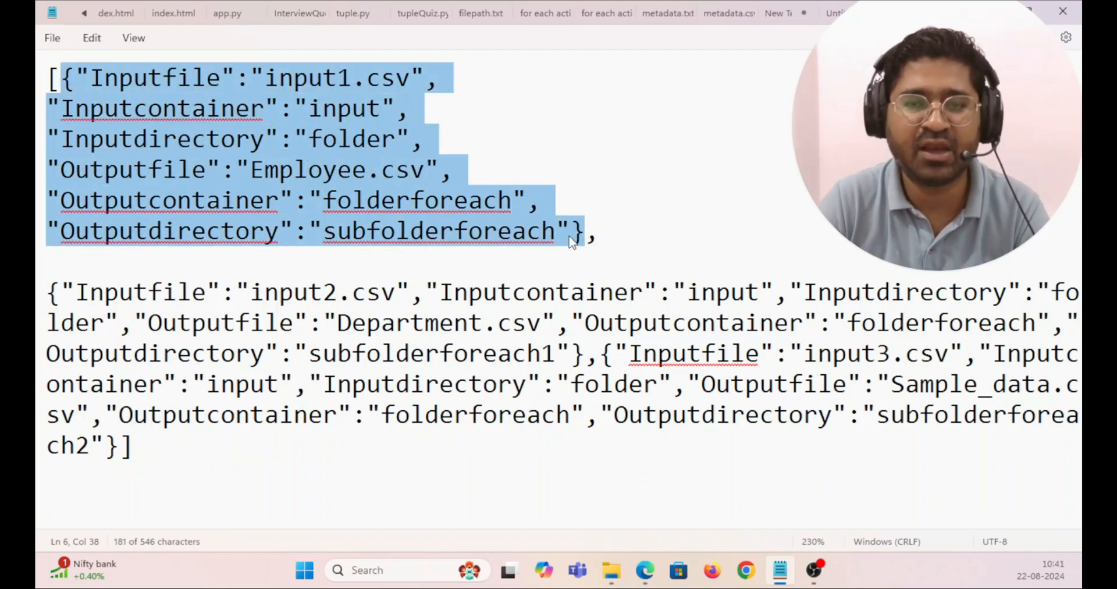
click(545, 151)
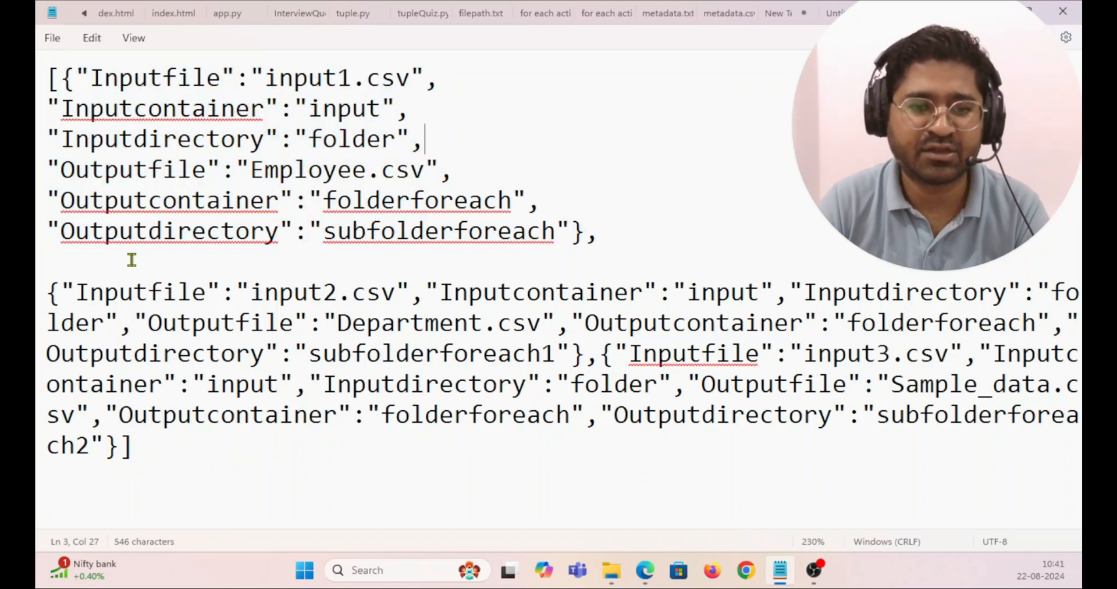
drag(50, 285, 590, 355)
Step: Set off the input3.csv object and the array's closing bracket with blank lines before each
click(587, 356)
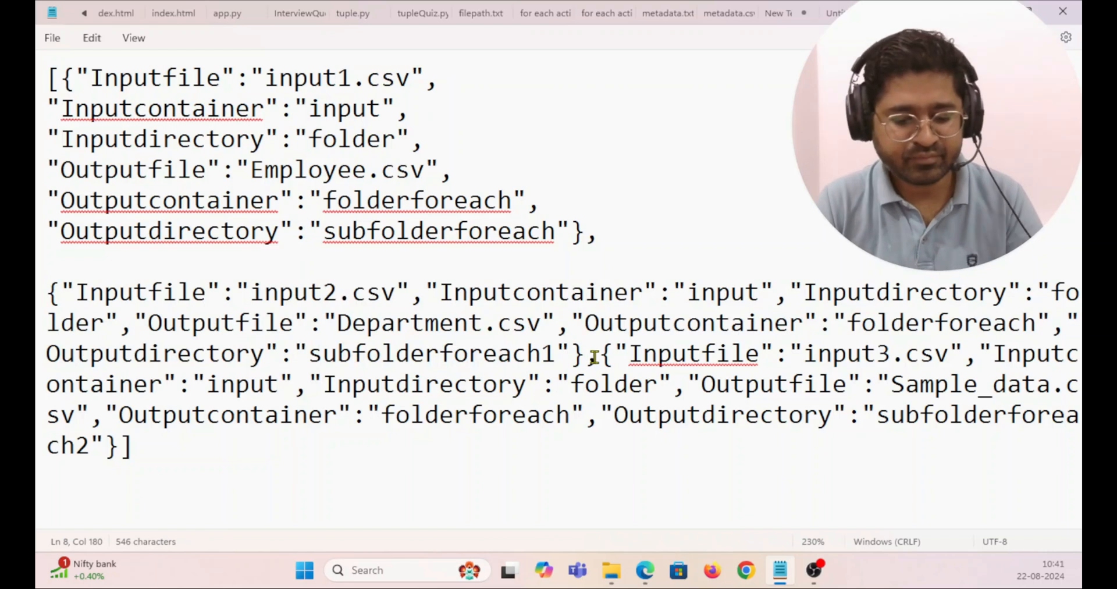
key(Return)
key(Return)
click(612, 477)
key(Return)
key(Return)
Step: Highlight the input3.csv object, clear the selection, and return to the beginning of the JSON array
drag(642, 436, 47, 373)
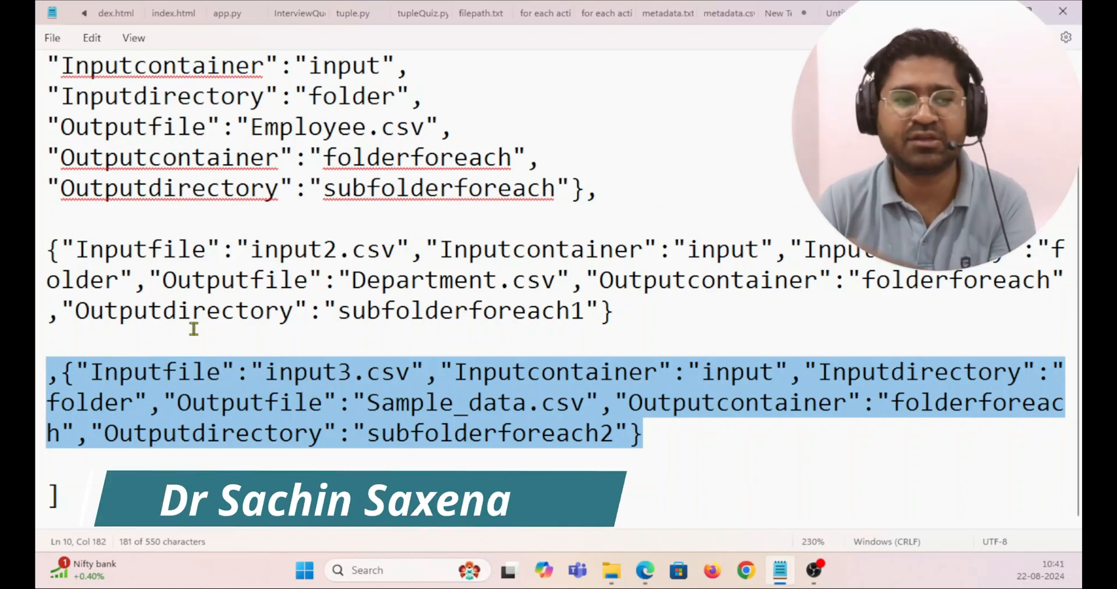
click(585, 156)
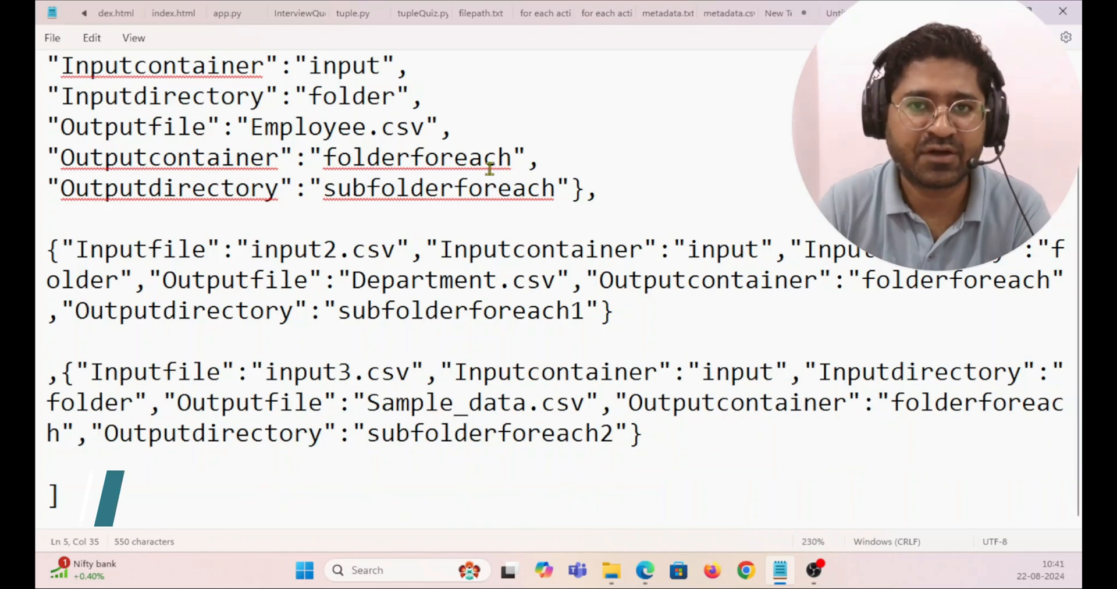
scroll(391, 337, up, 1)
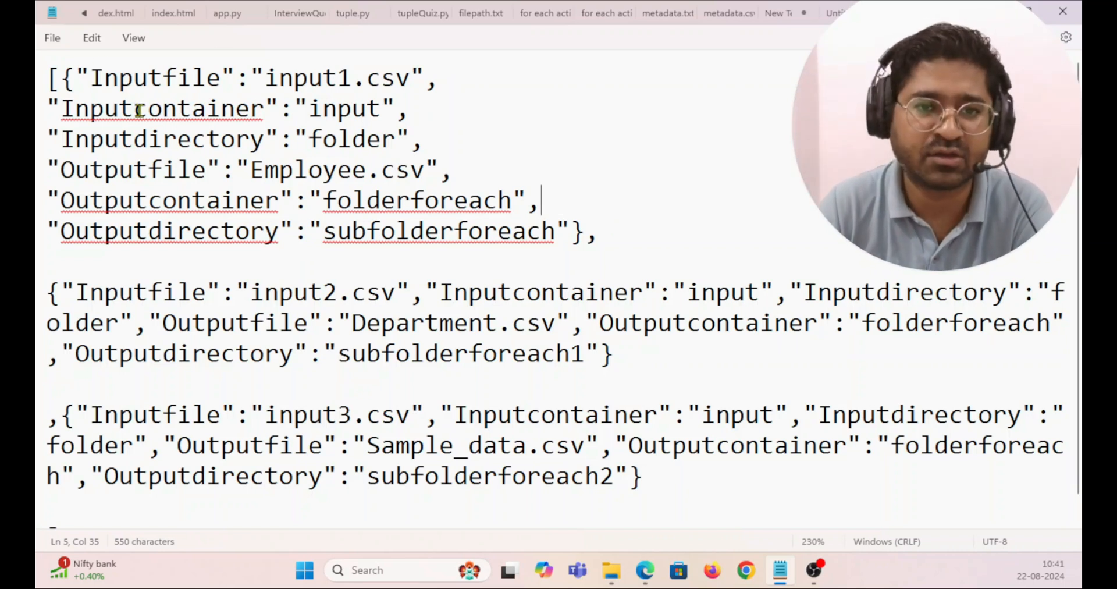
Step: Replace Outputcontainer in the first JSON object with the suggested spelling "Output container"
click(152, 139)
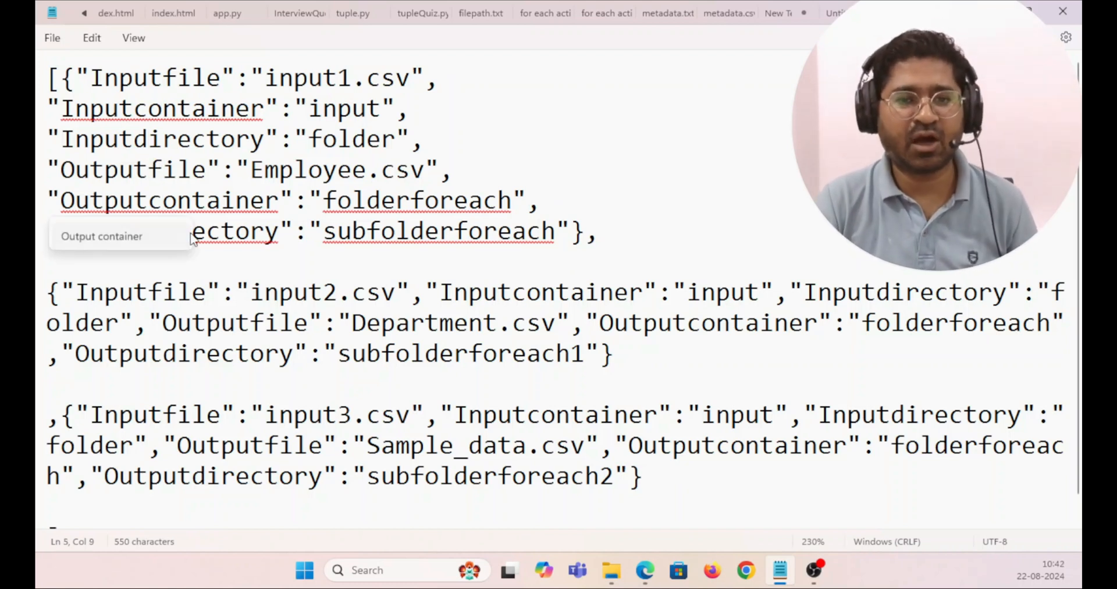
click(179, 235)
click(602, 213)
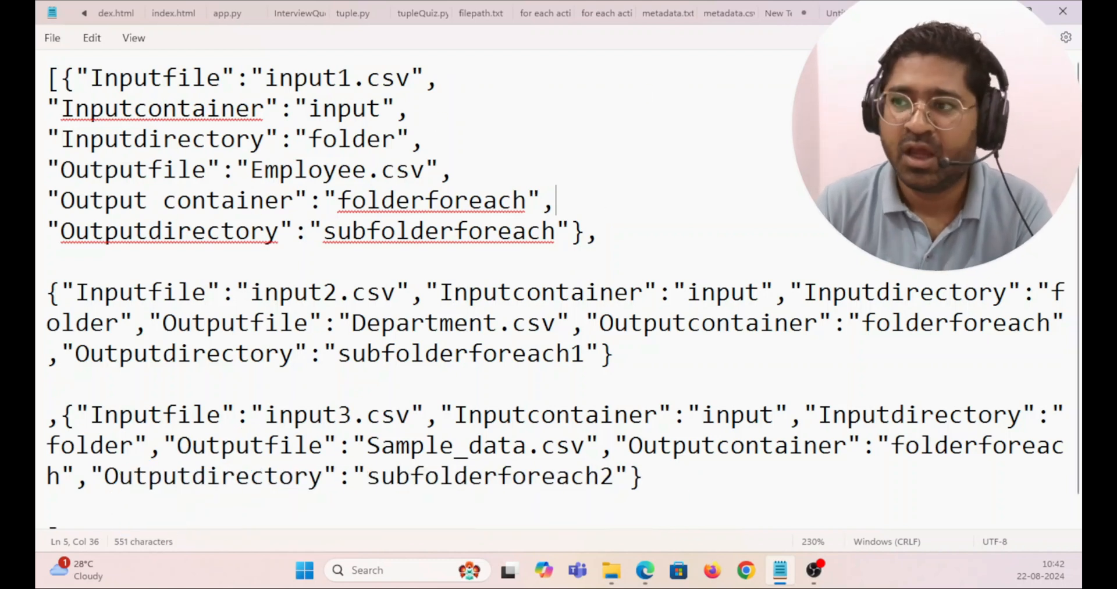
Step: Switch to pipeline1 in Azure Data Factory in the browser and view the ForEach1 activity's settings with its Items expression
key(alt+Tab)
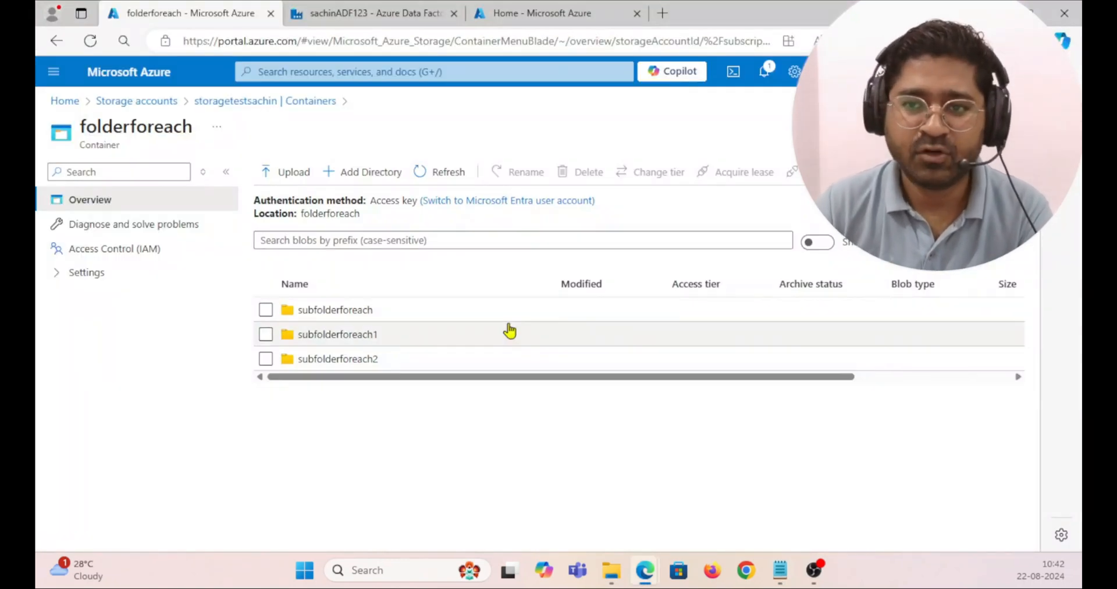
click(358, 12)
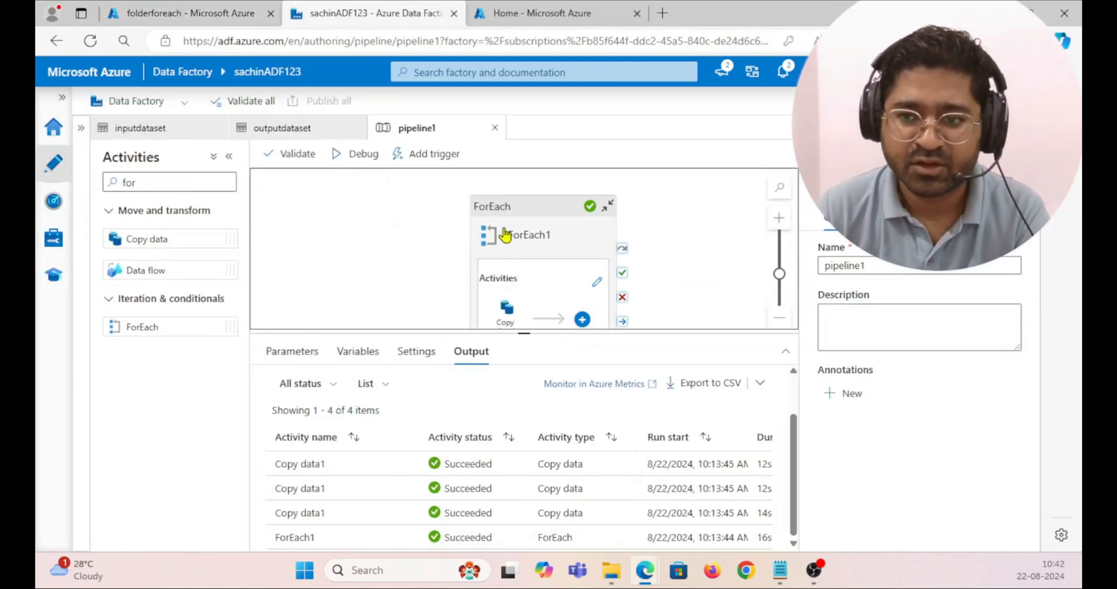
click(526, 215)
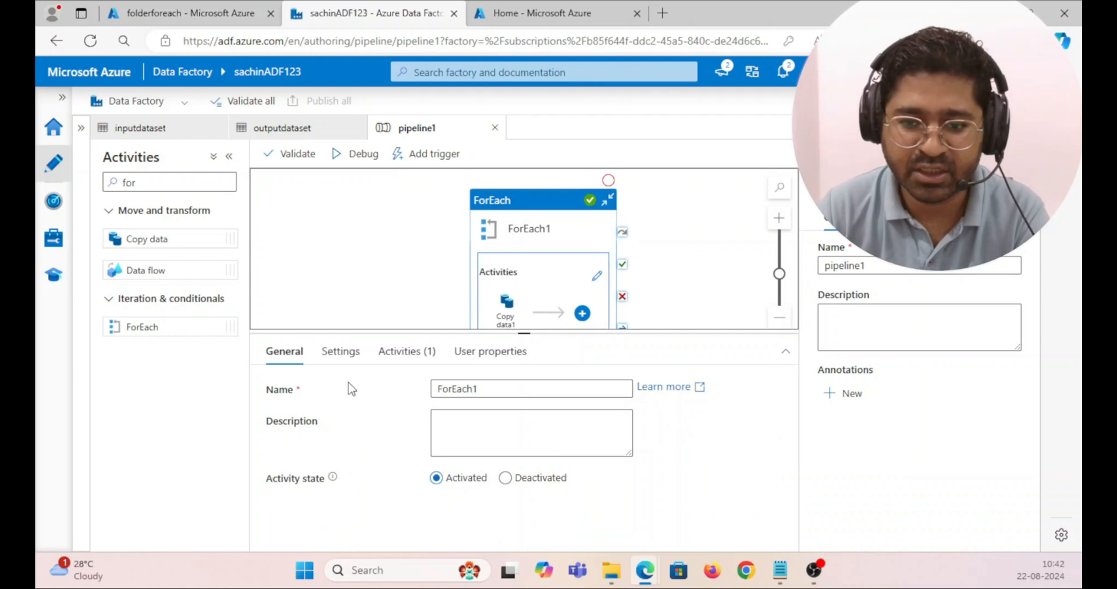
click(339, 352)
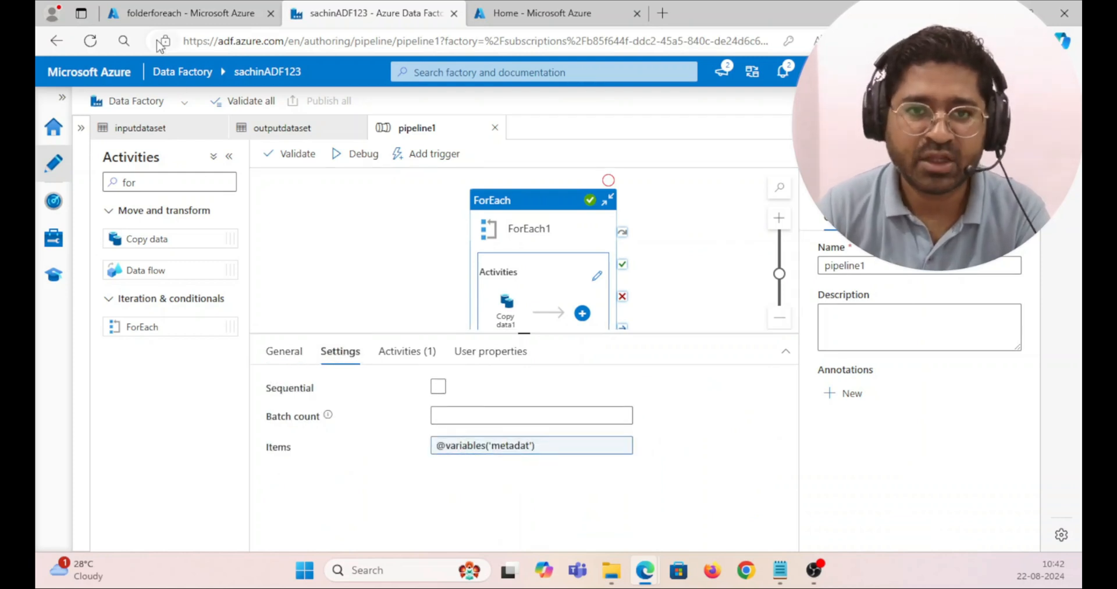
Step: Switch to Notepad and add the line "metadata=" above the JSON array, followed by a blank line
click(780, 570)
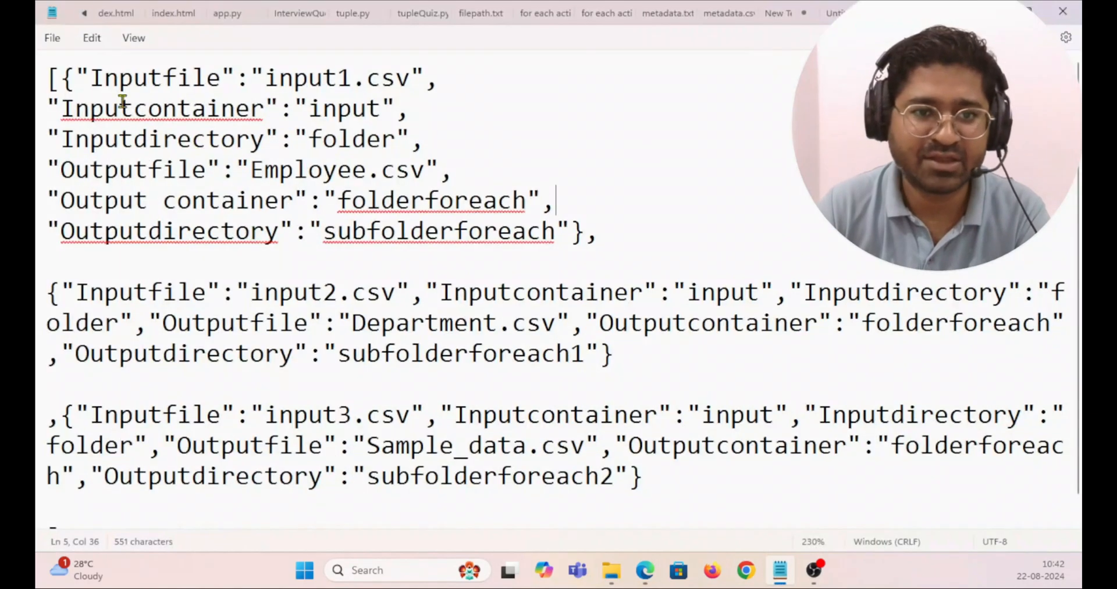
click(52, 78)
key(Return)
key(Up)
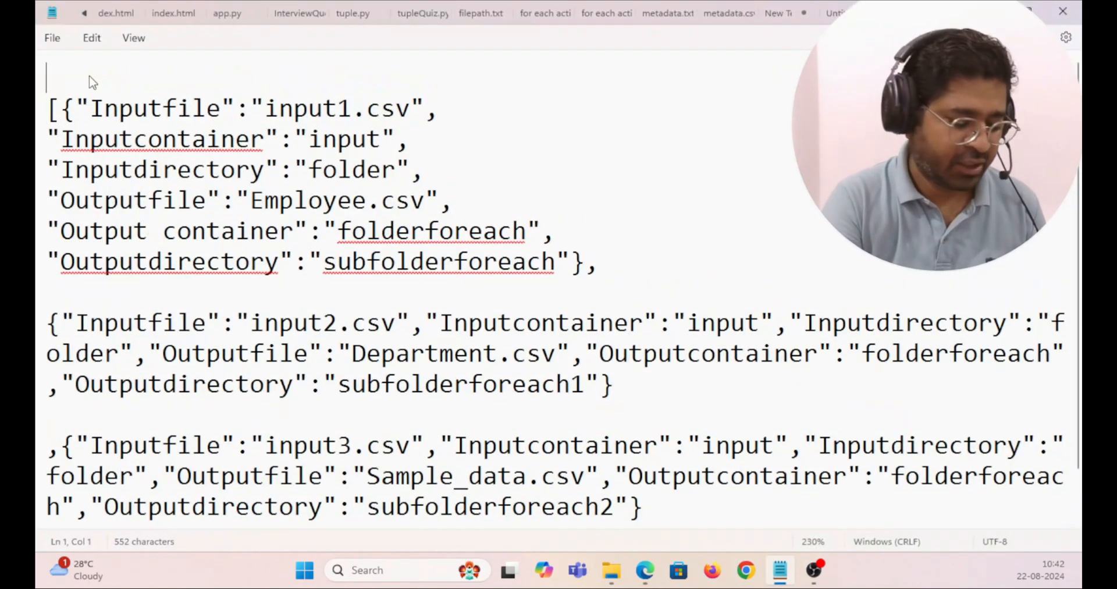
text(met)
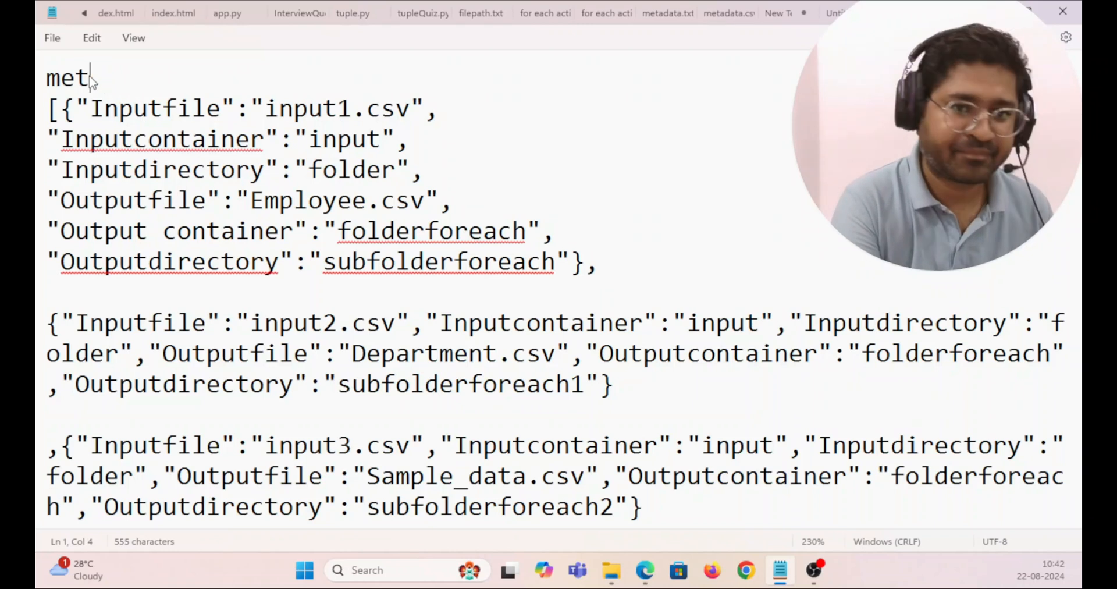
text(adata=)
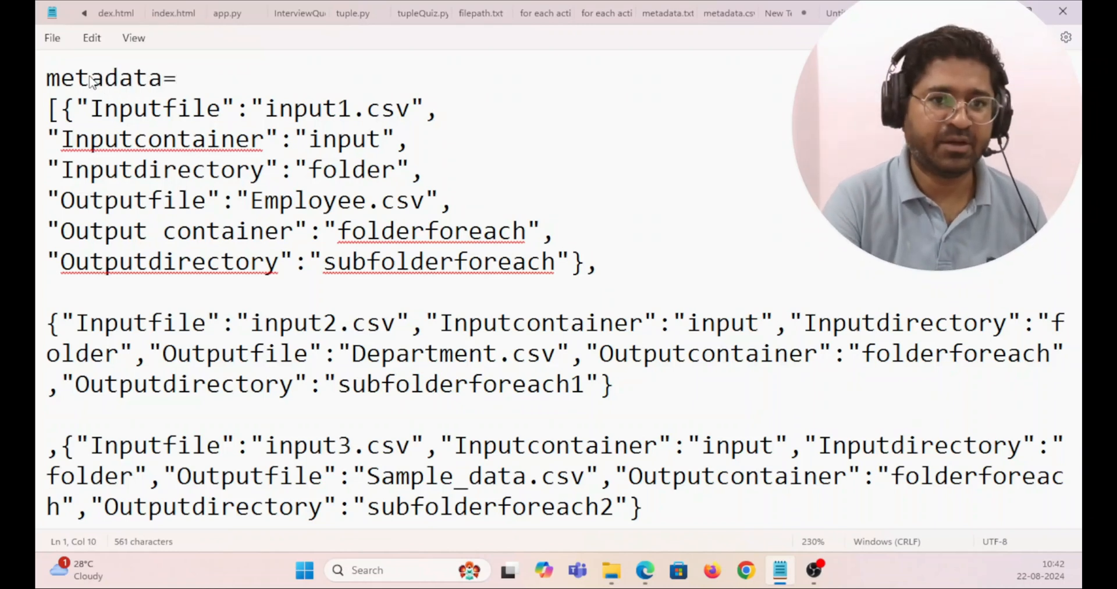
key(Return)
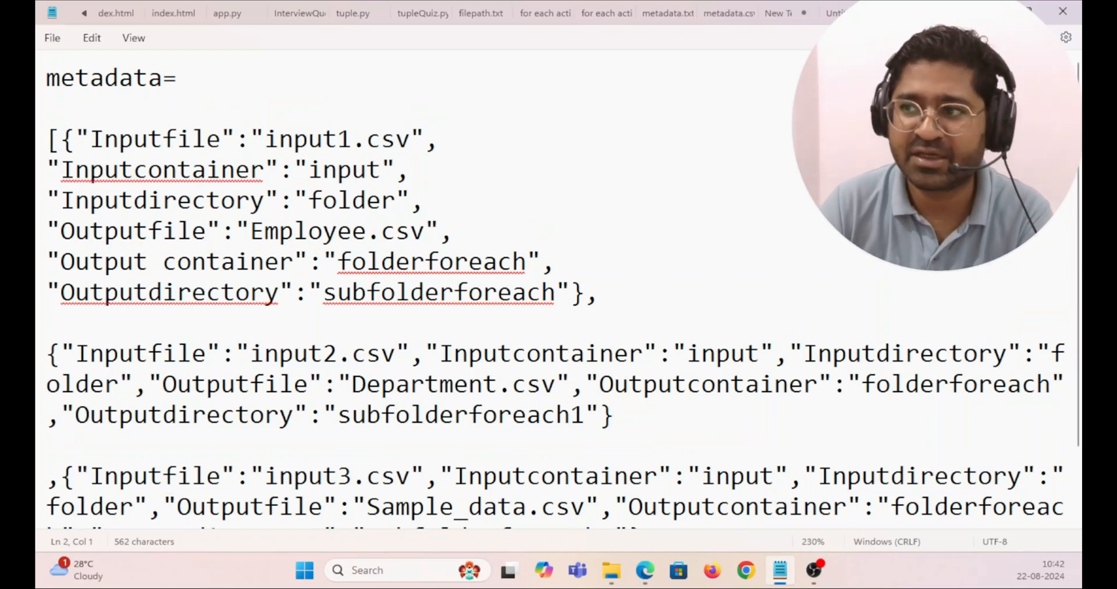
Step: Return to Azure Data Factory and view the variables defined for pipeline1
key(alt+Tab)
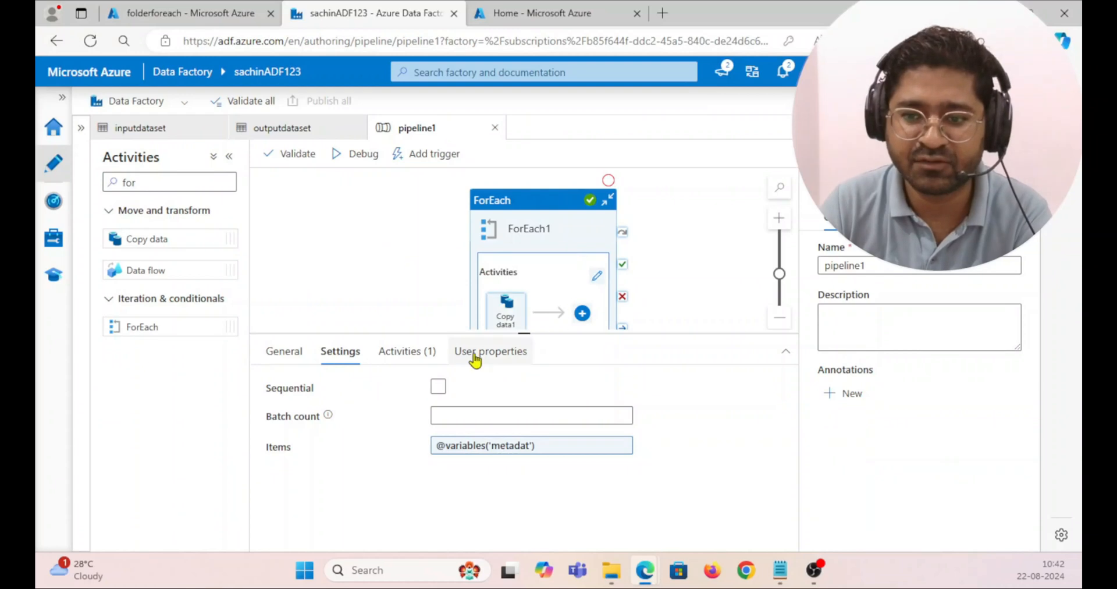
click(349, 224)
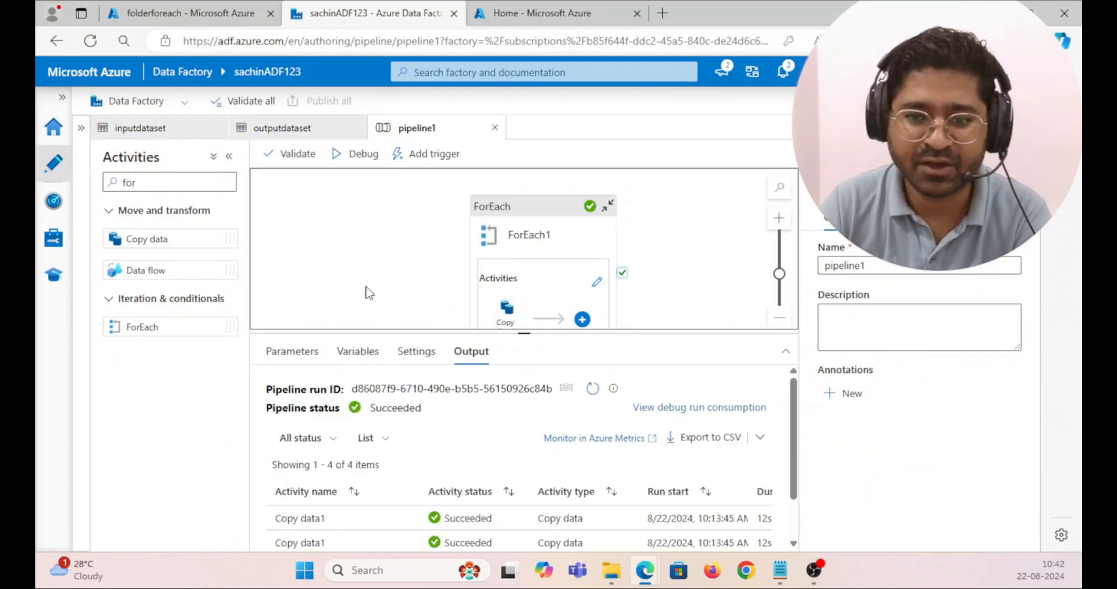
click(358, 351)
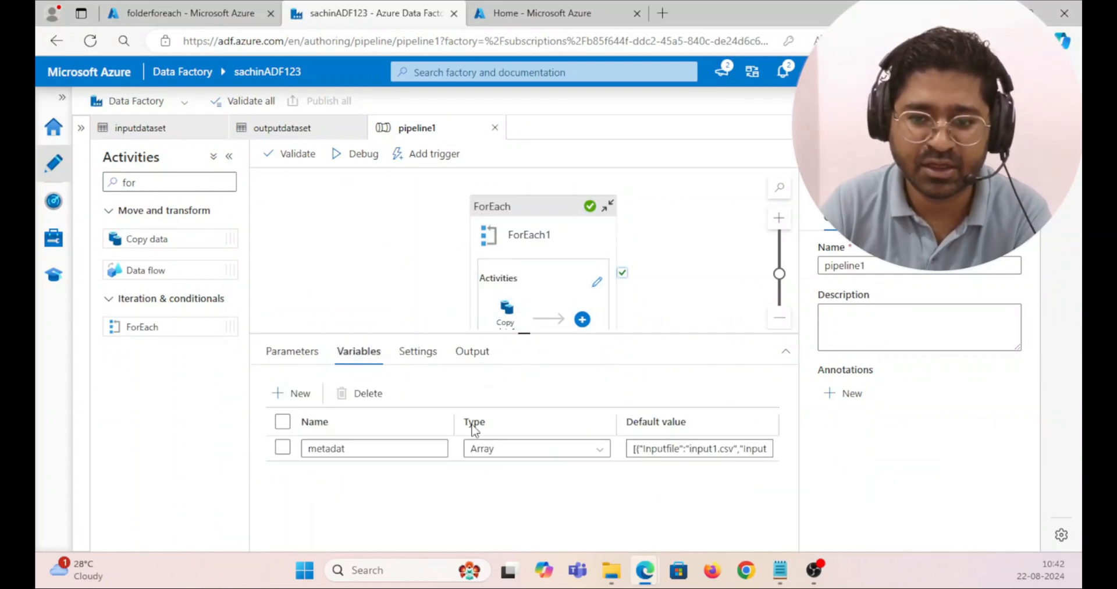
Step: Rename the array variable of pipeline1 to metadata and highlight its whole default value for review
click(367, 448)
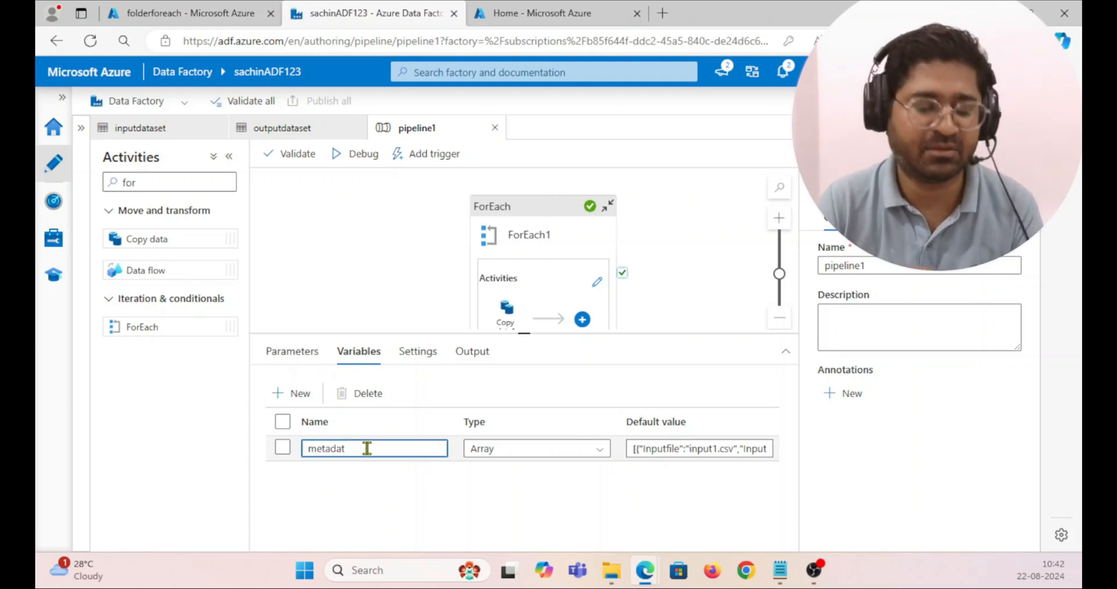
text(a)
click(681, 449)
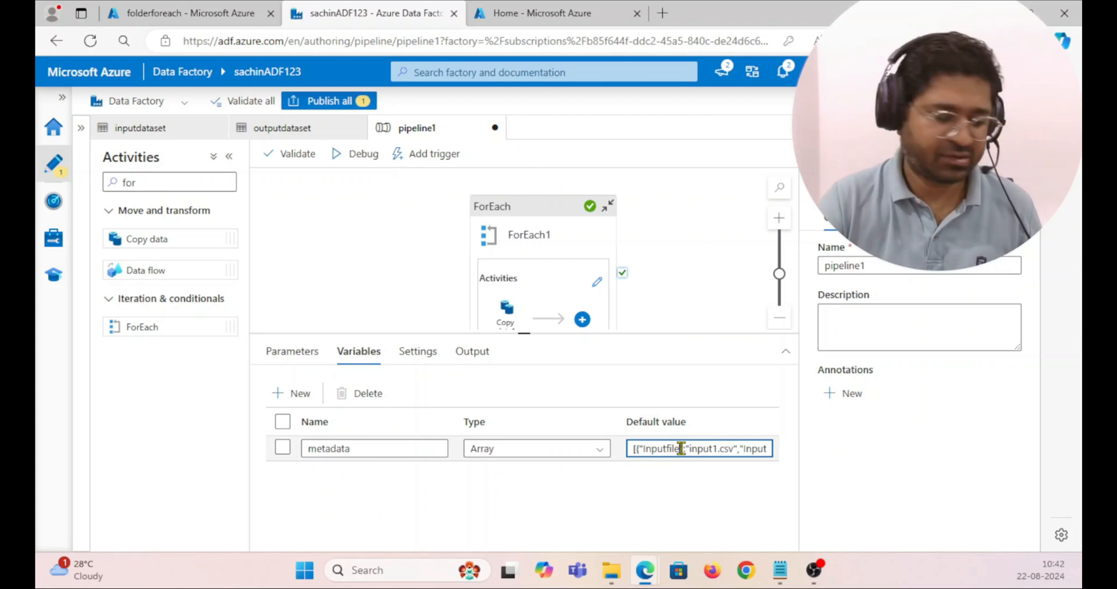
key(ctrl+a)
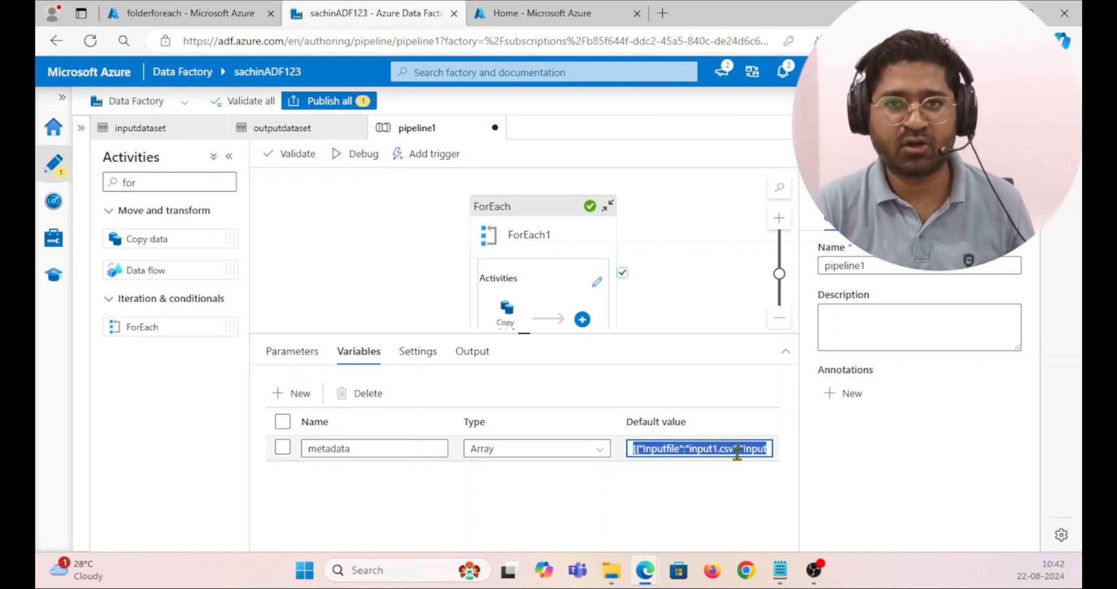
click(378, 275)
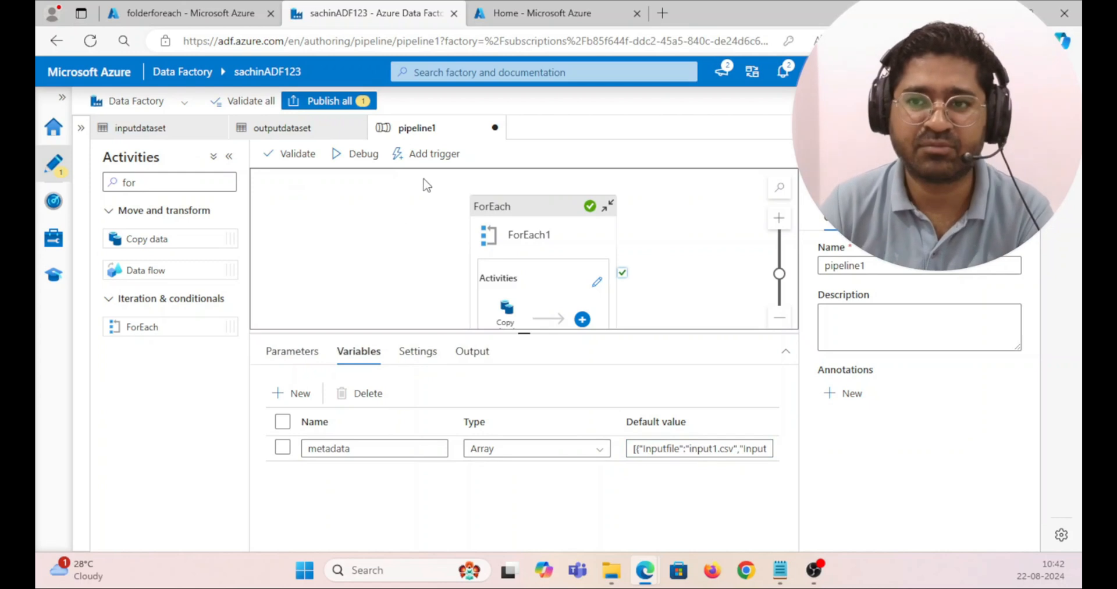
Step: Switch to the Azure portal home page and start creating a new storage account
click(534, 13)
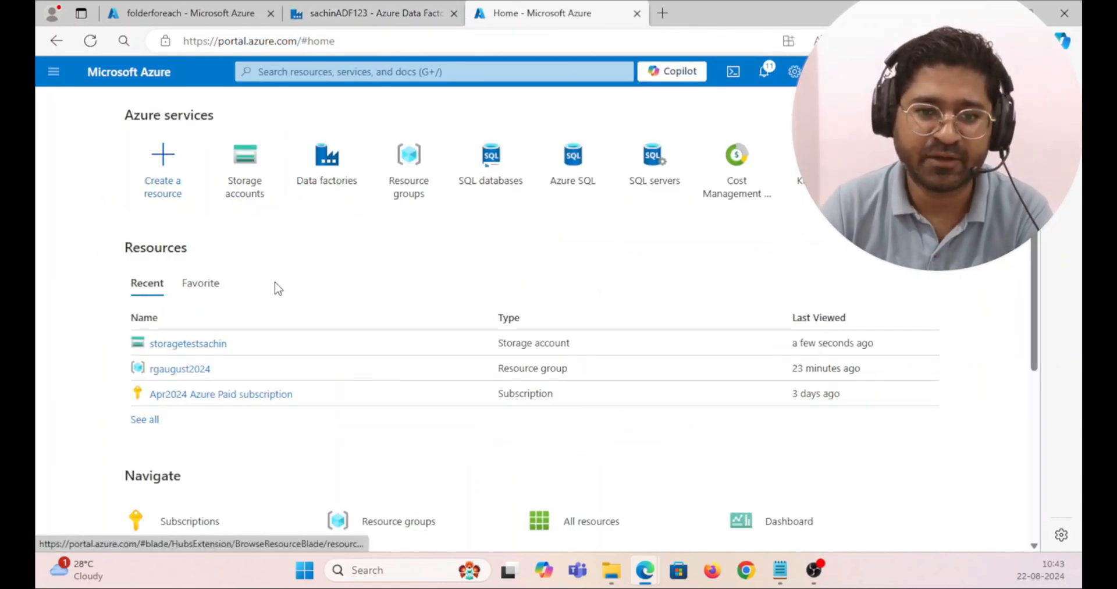
mouse_move(328, 169)
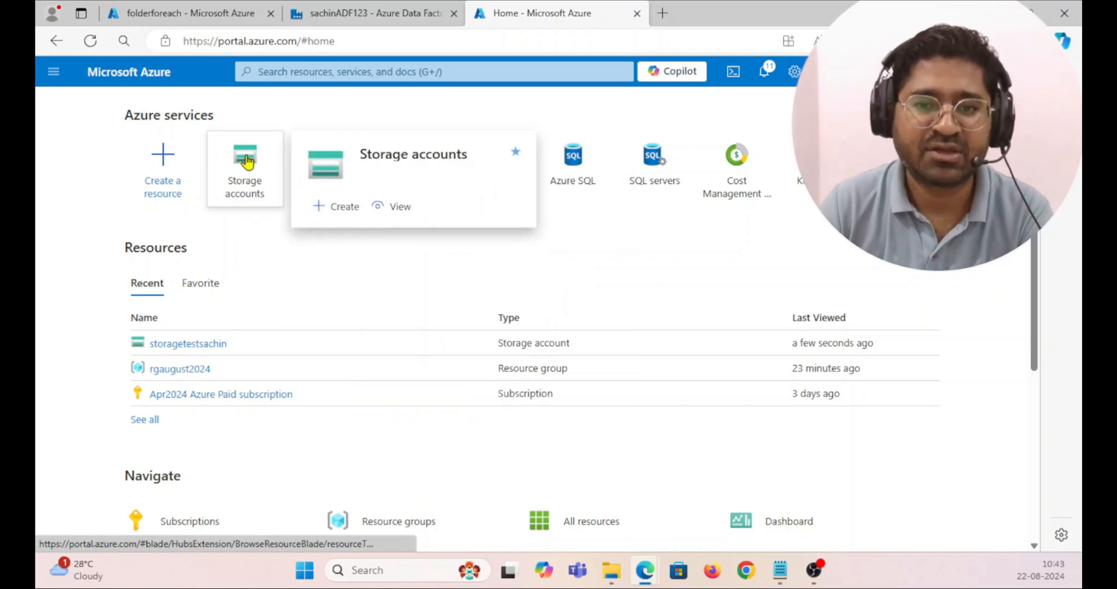
click(248, 161)
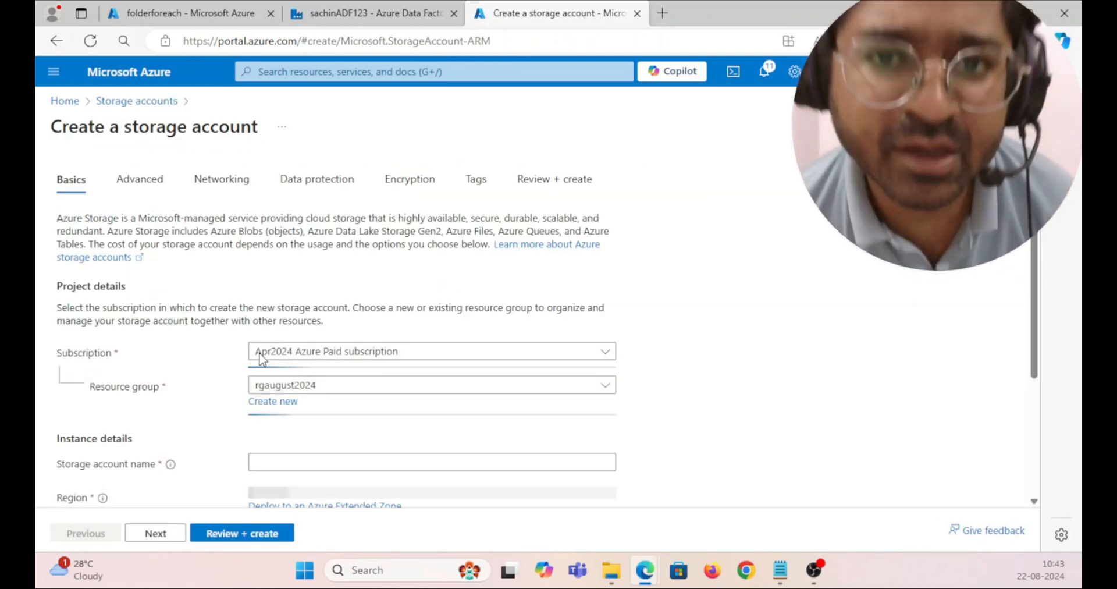
Step: Name the new storage account storageaugust22test2, keeping resource group rgaugust2024 and the Central India region
scroll(303, 364, down, 2)
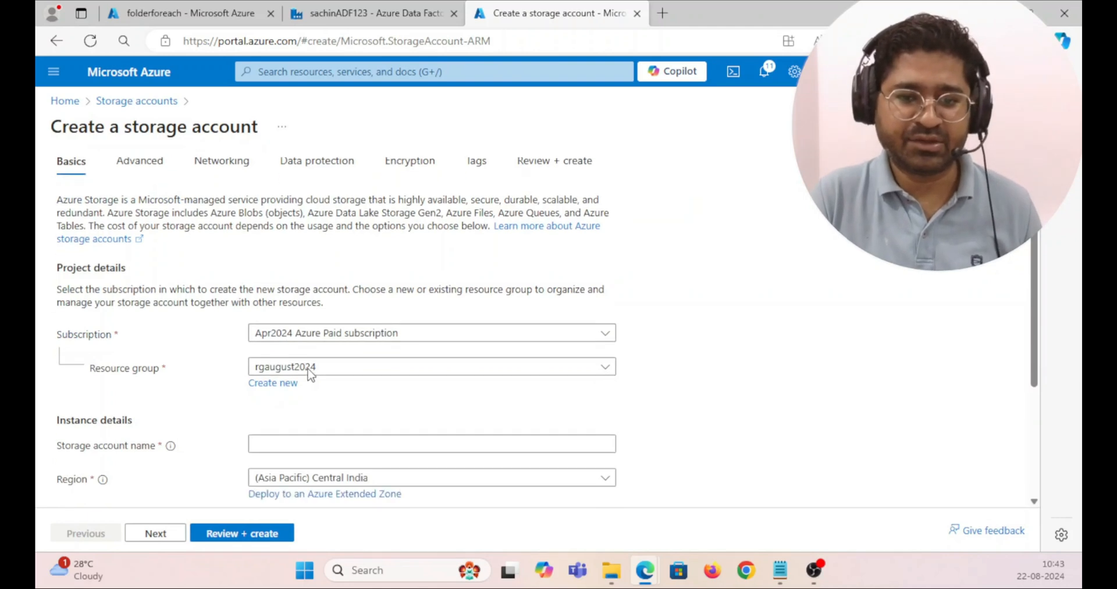
scroll(329, 341, down, 1)
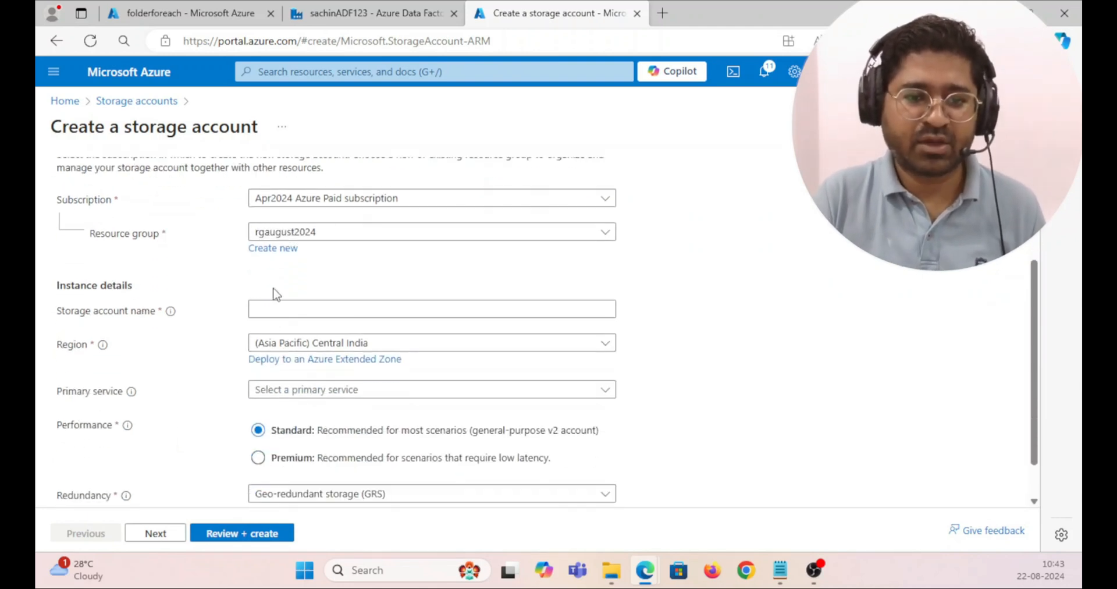
click(284, 309)
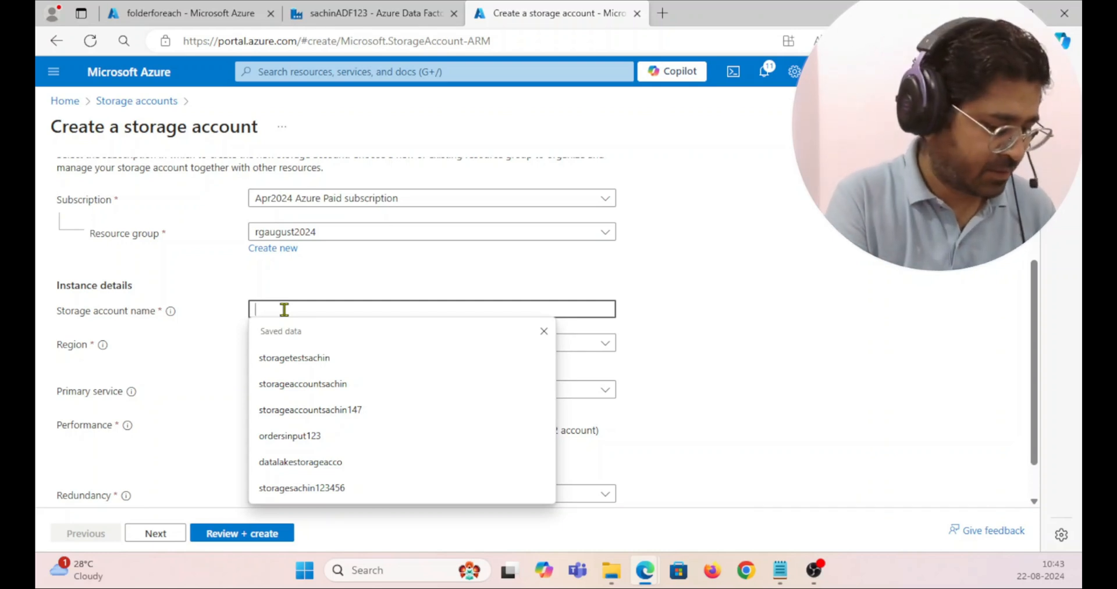
text(test)
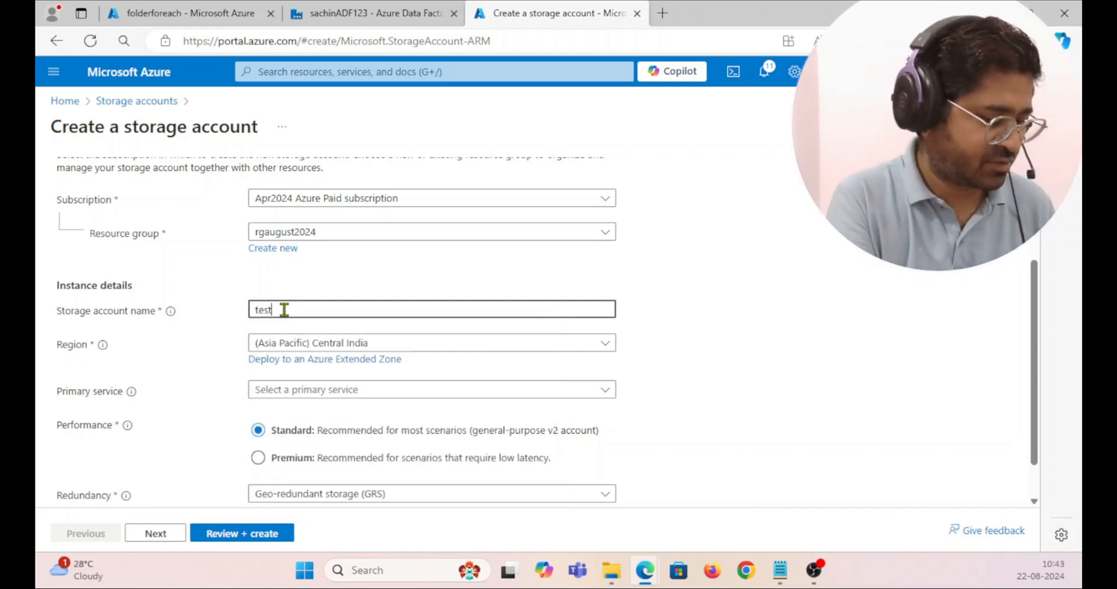
text(2)
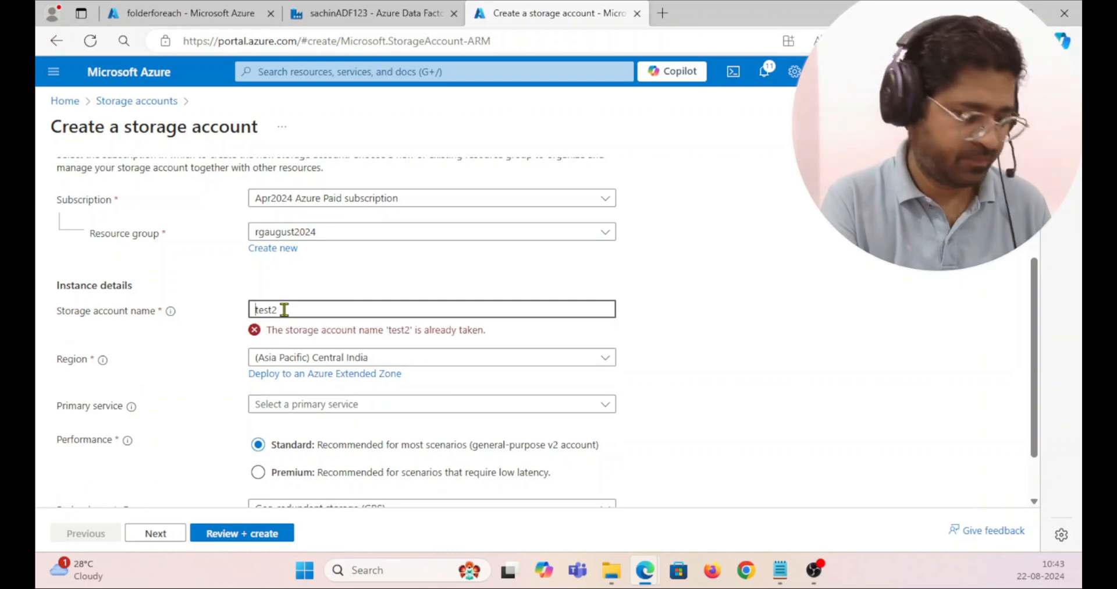
text(stirage)
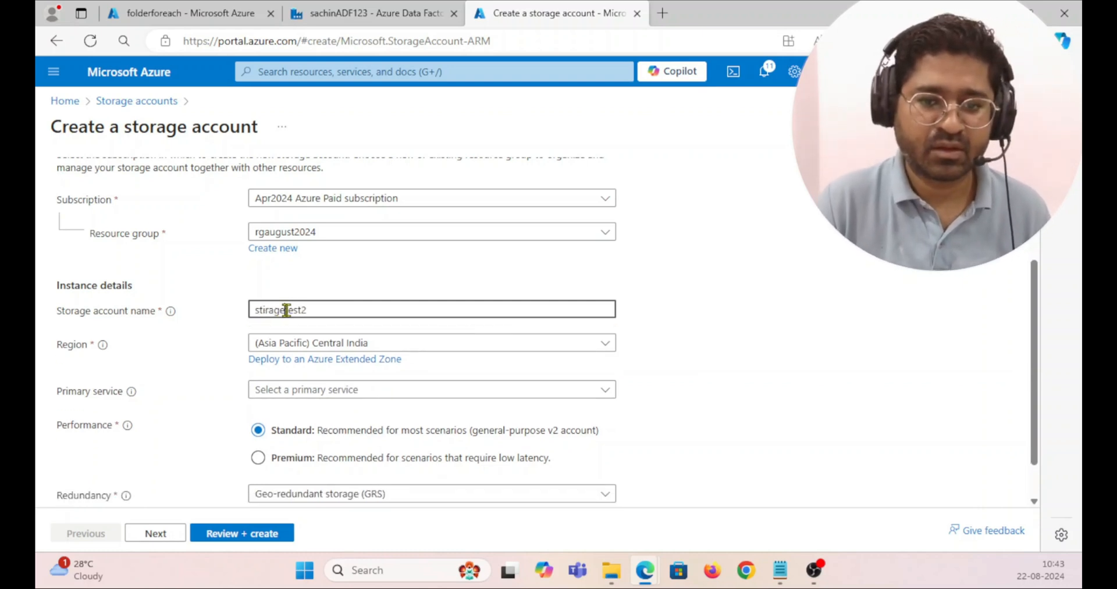
drag(286, 310, 232, 314)
text(storag)
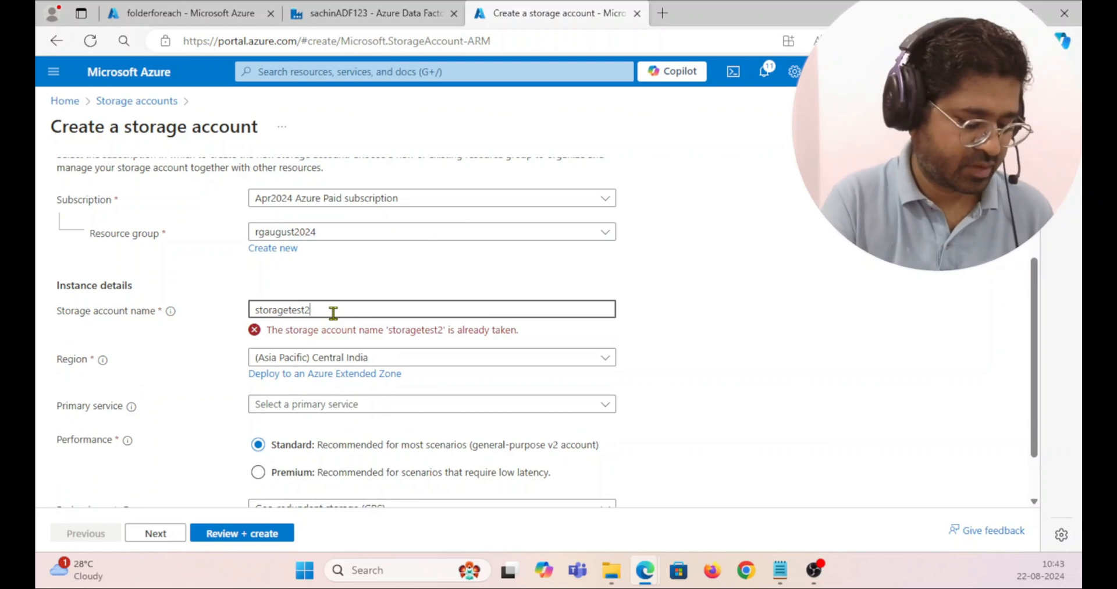
text(eaugust22)
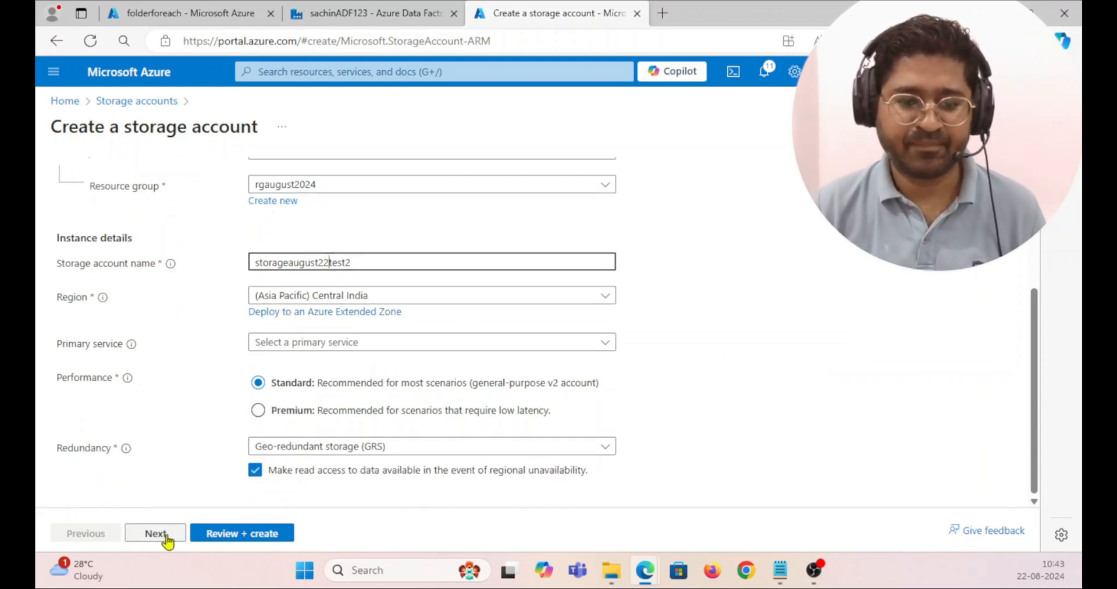
Step: Proceed to the storage account's advanced settings and enable the hierarchical namespace for Data Lake Storage Gen2
click(156, 533)
scroll(250, 373, down, 5)
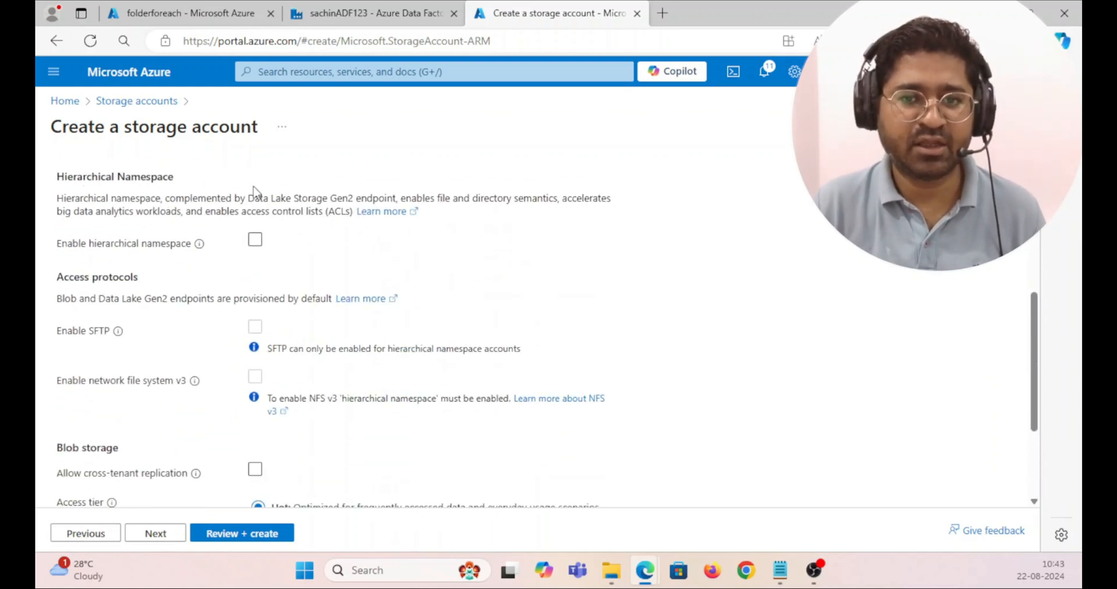
drag(249, 197, 400, 198)
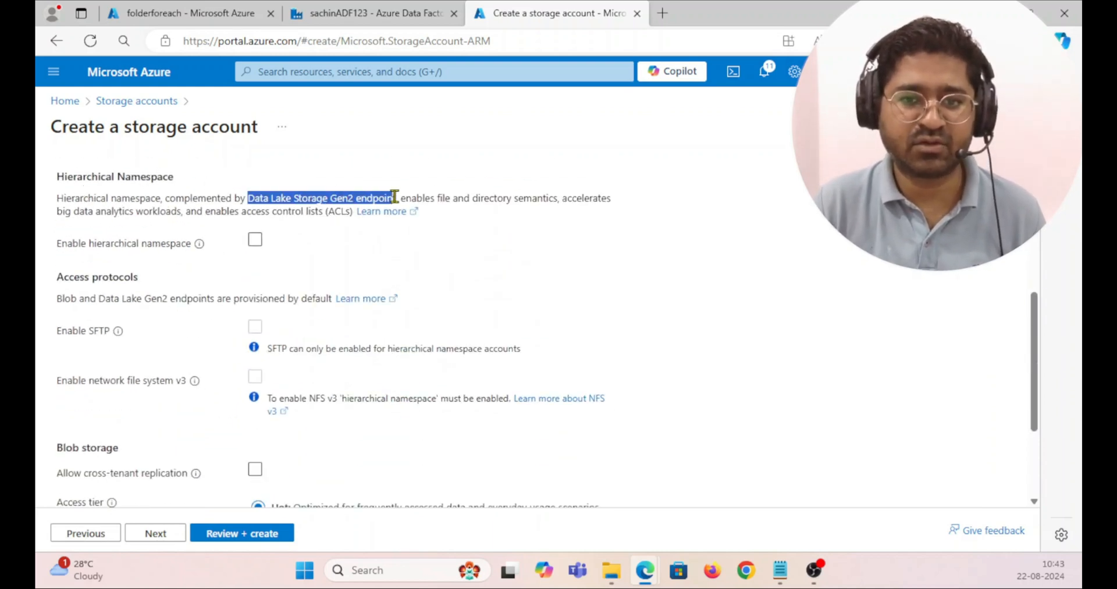
click(255, 239)
drag(213, 215, 352, 213)
click(334, 243)
click(255, 241)
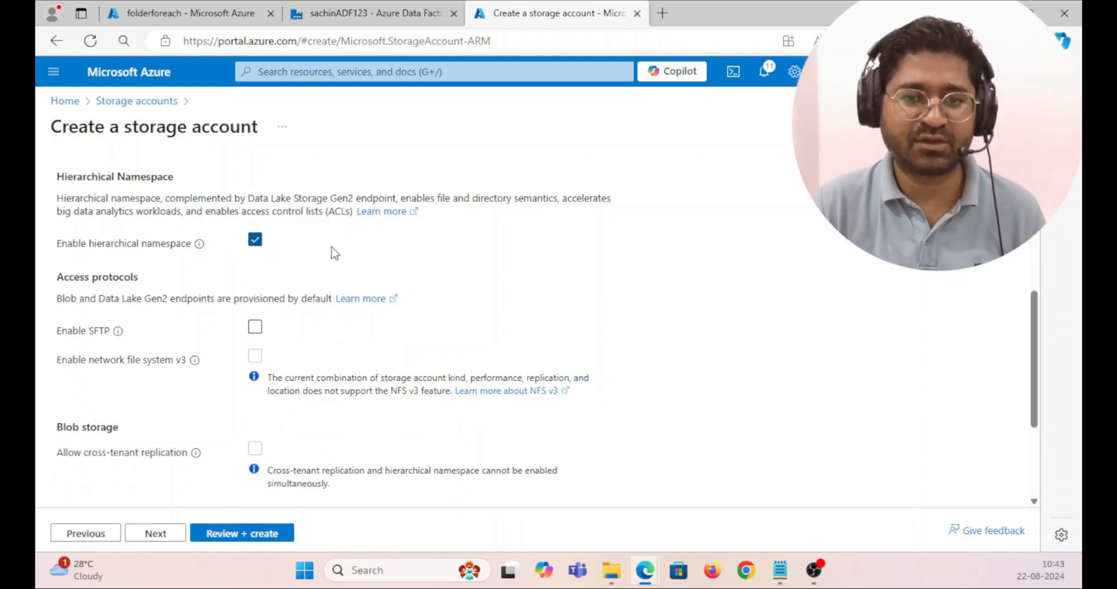
Step: Keep the default networking, data protection, encryption and tag settings, review the configuration and create the storage account
click(155, 532)
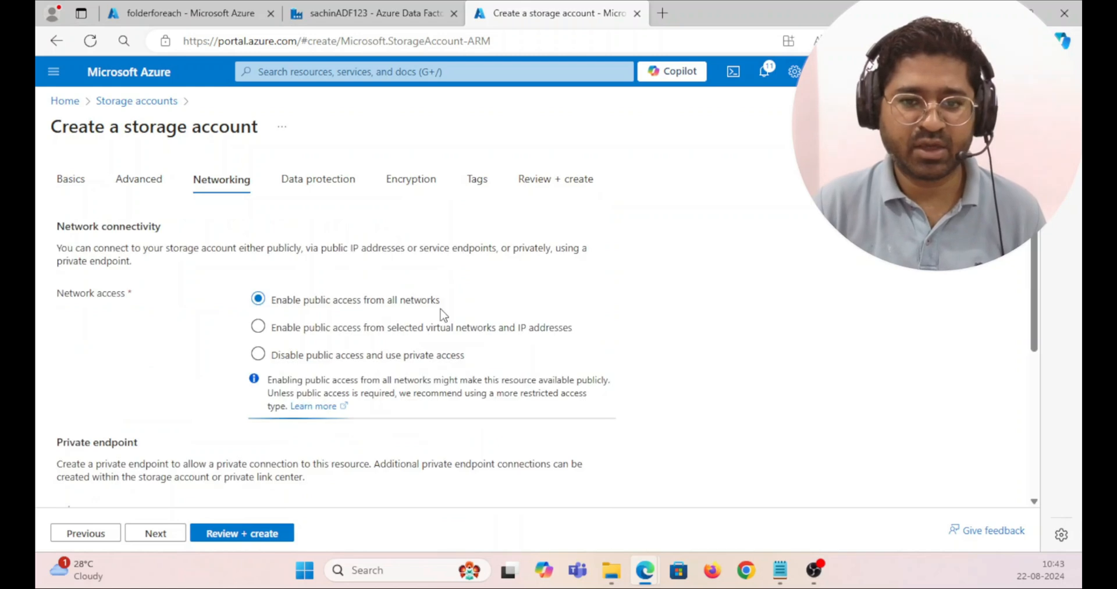
scroll(441, 315, down, 5)
click(154, 534)
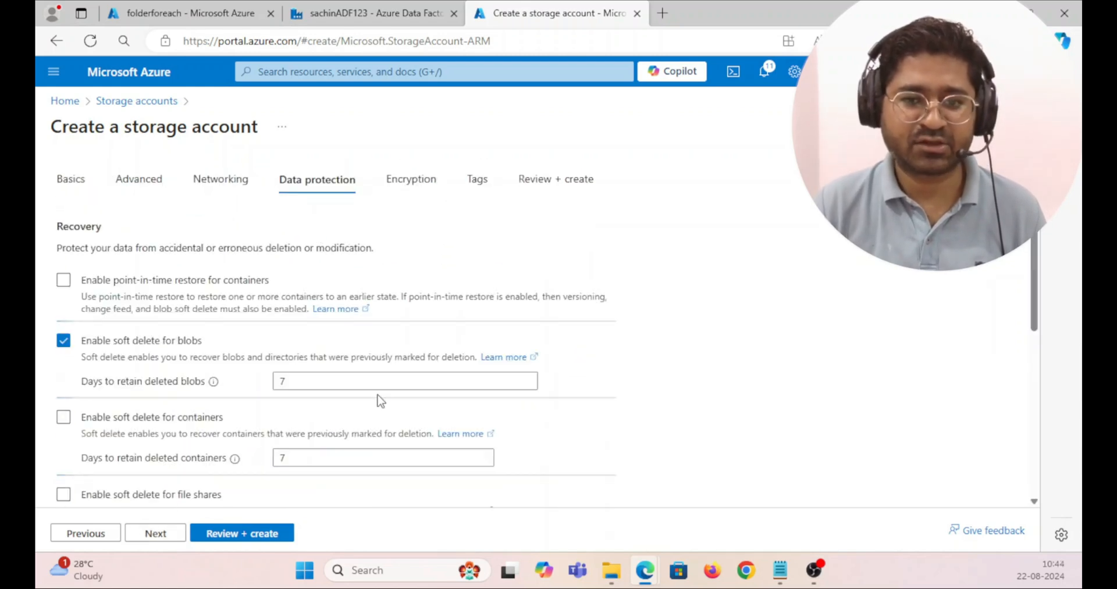
scroll(384, 389, down, 10)
click(138, 539)
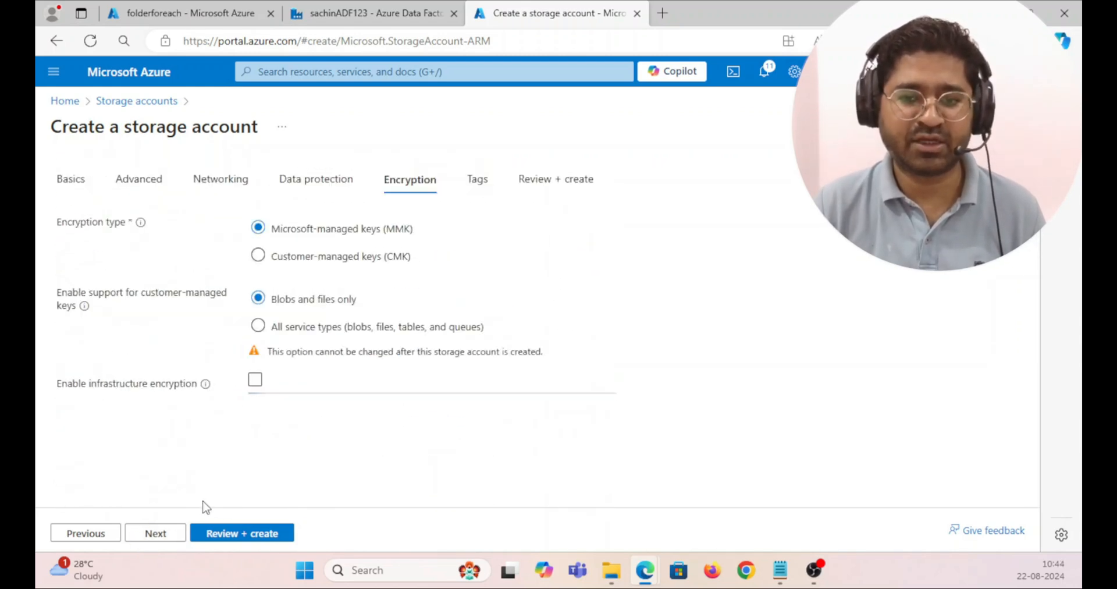
click(155, 538)
click(154, 534)
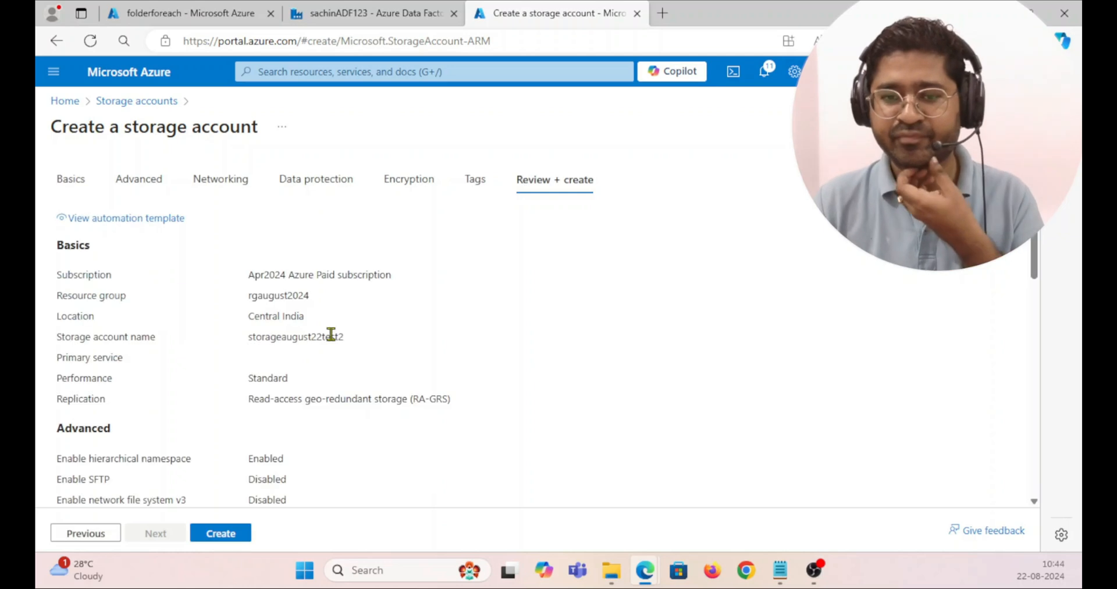
scroll(268, 378, down, 4)
click(224, 534)
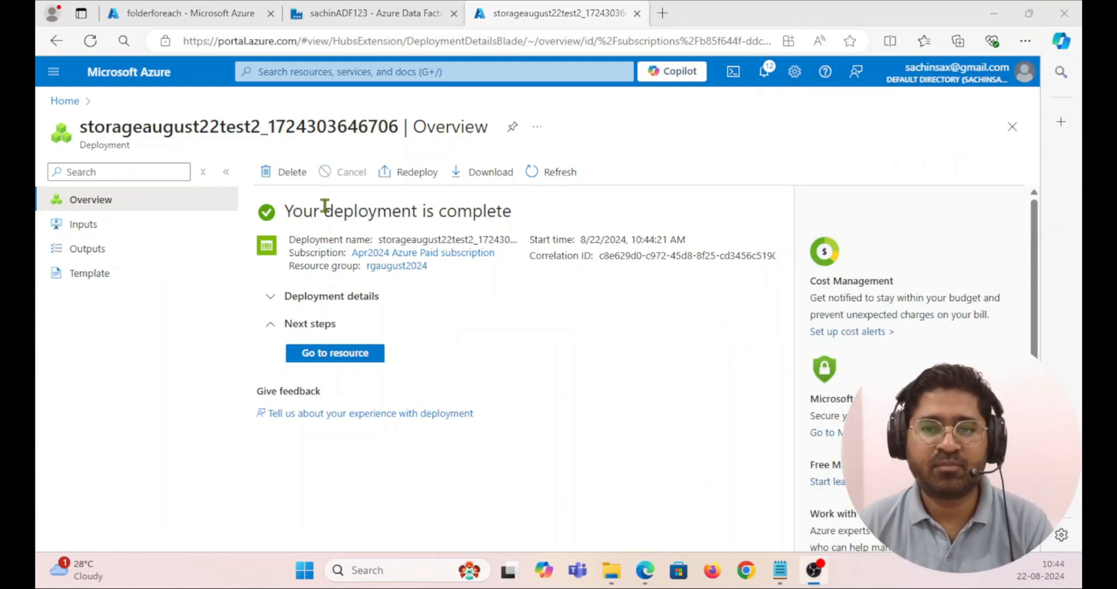
Step: Open the deployed storage account and create a container named input in it
click(344, 355)
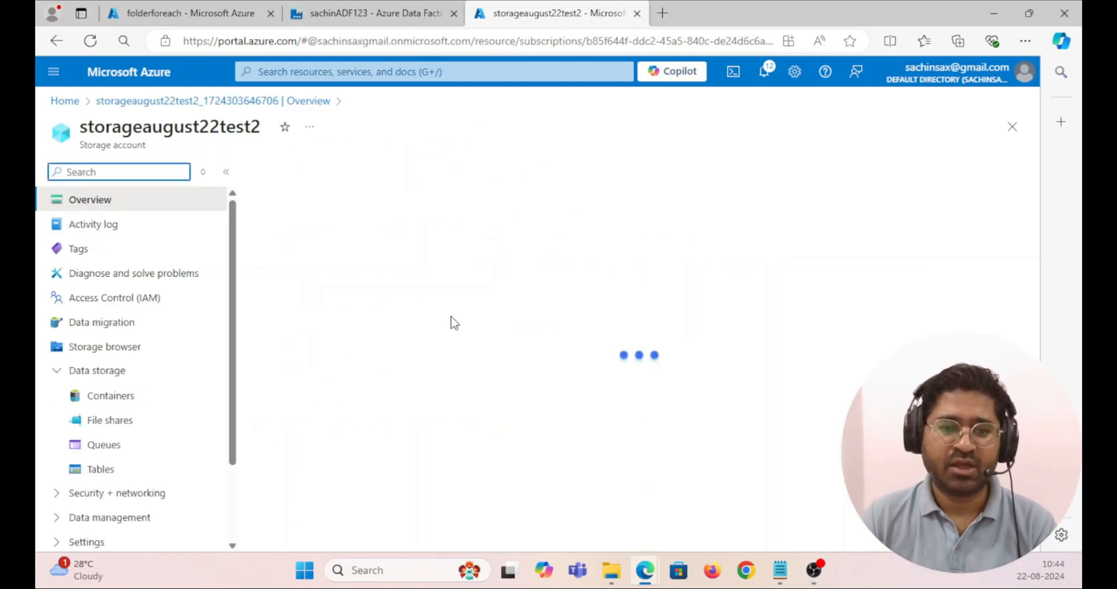
click(110, 419)
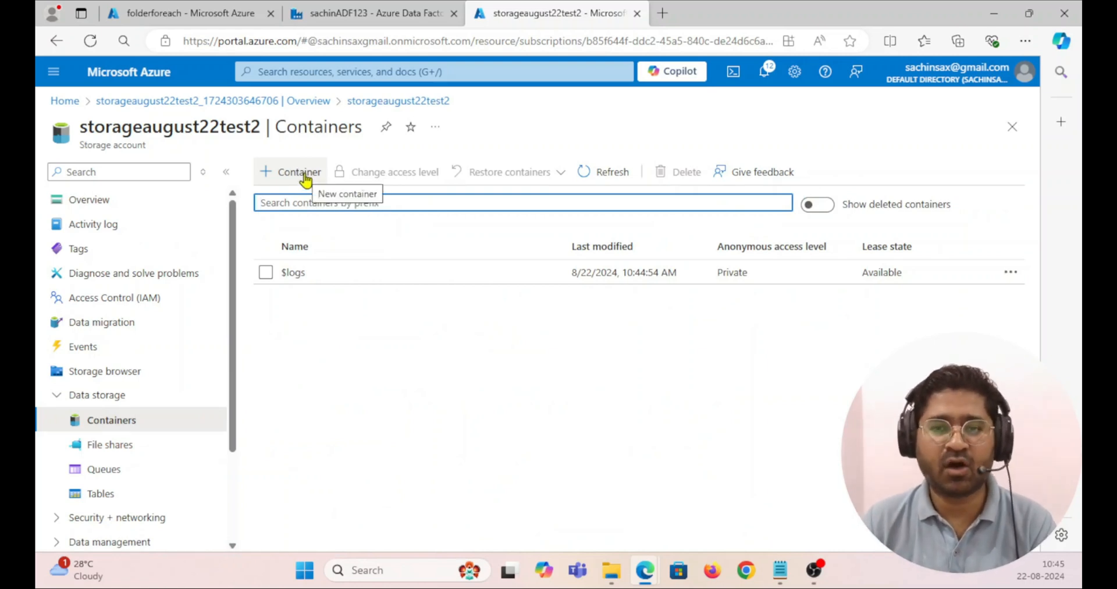
click(303, 174)
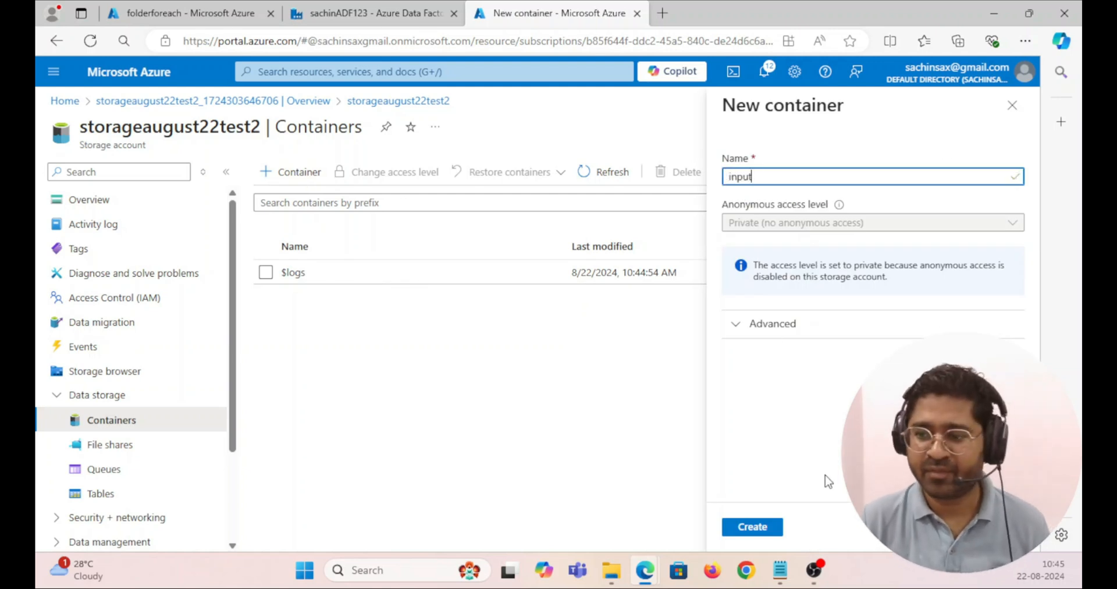
click(753, 527)
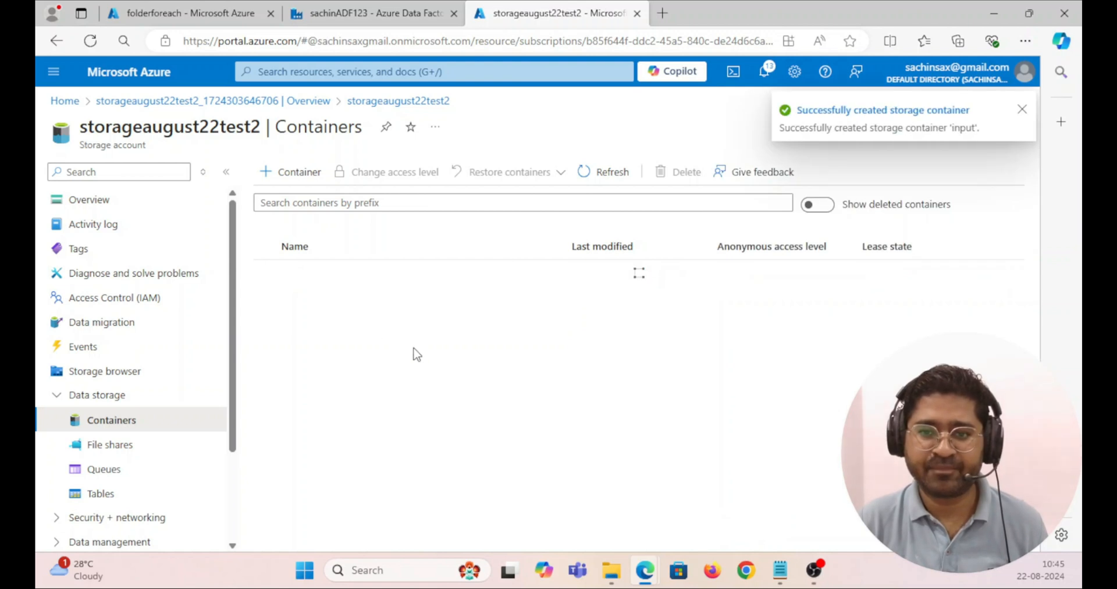
Step: Add a directory named input_directory inside the input container, copying its name to the clipboard before saving
click(299, 295)
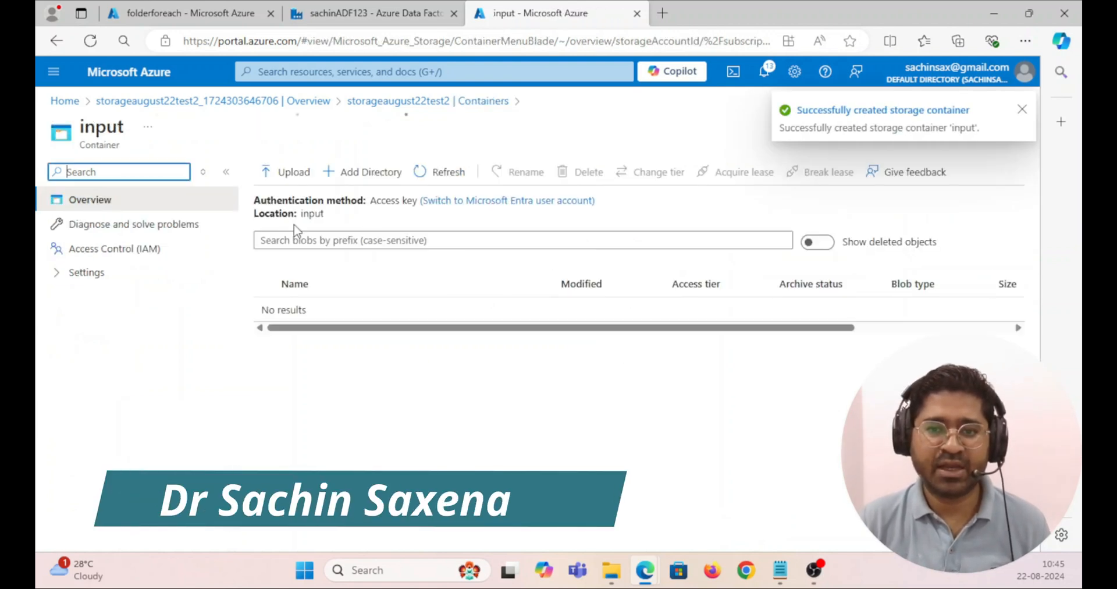
click(368, 172)
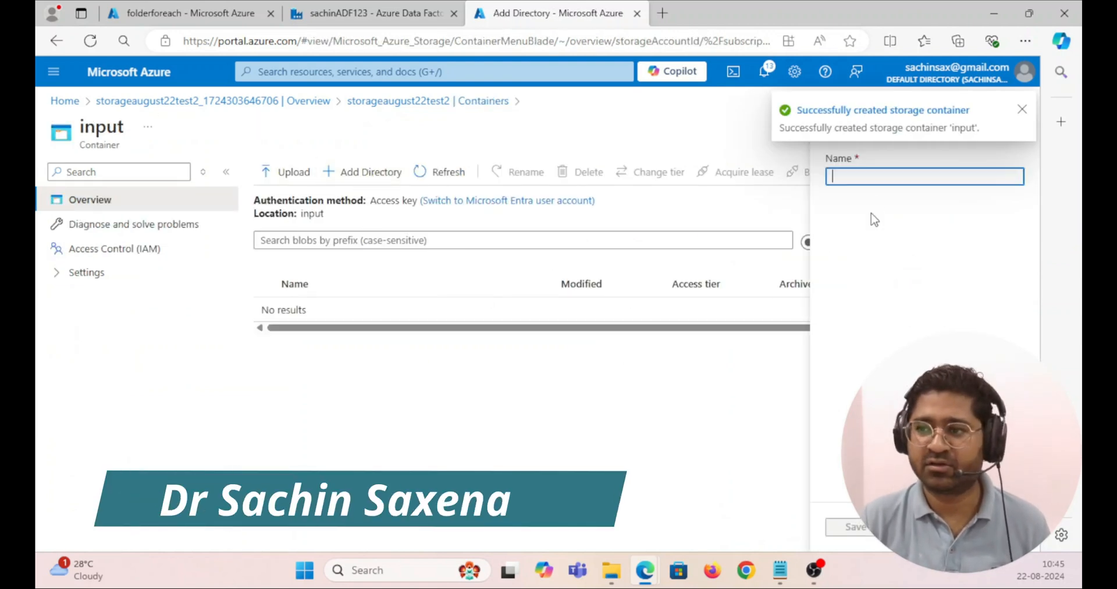
text(input)
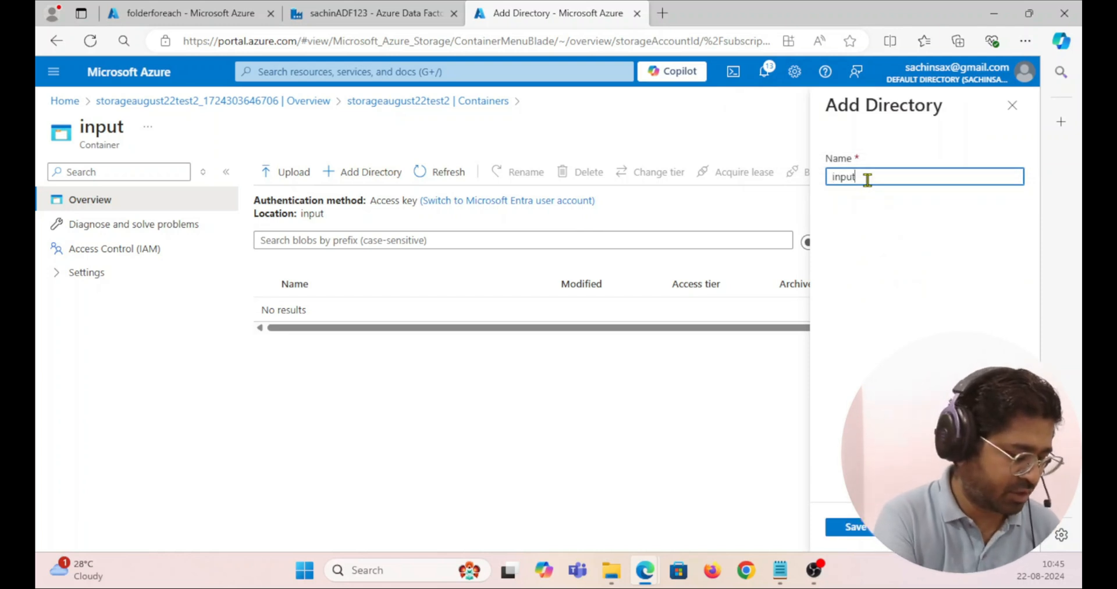
text(_dire)
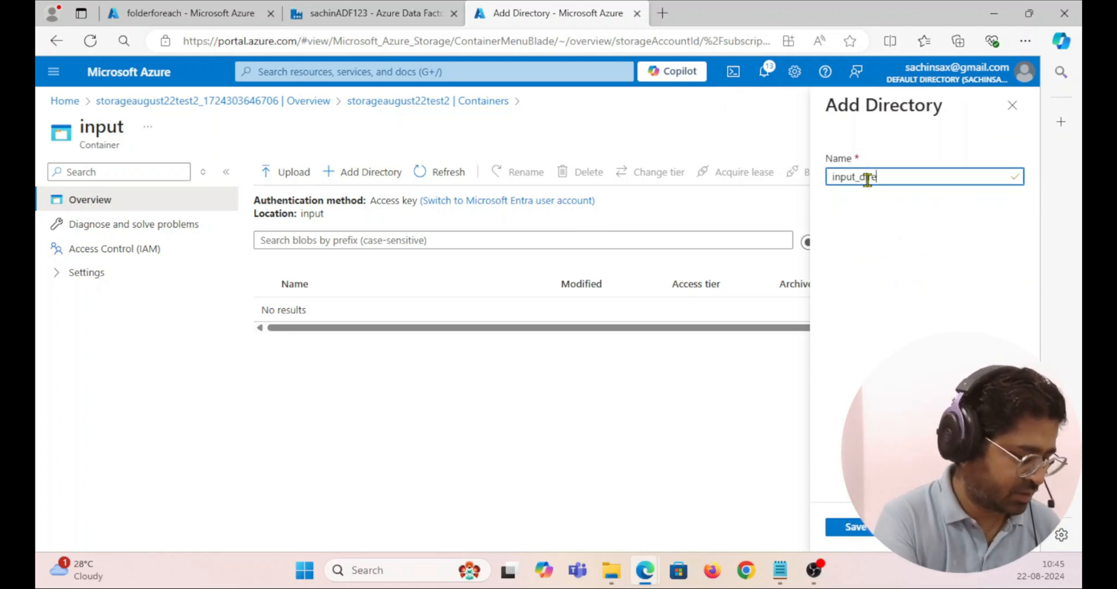
text(ctory)
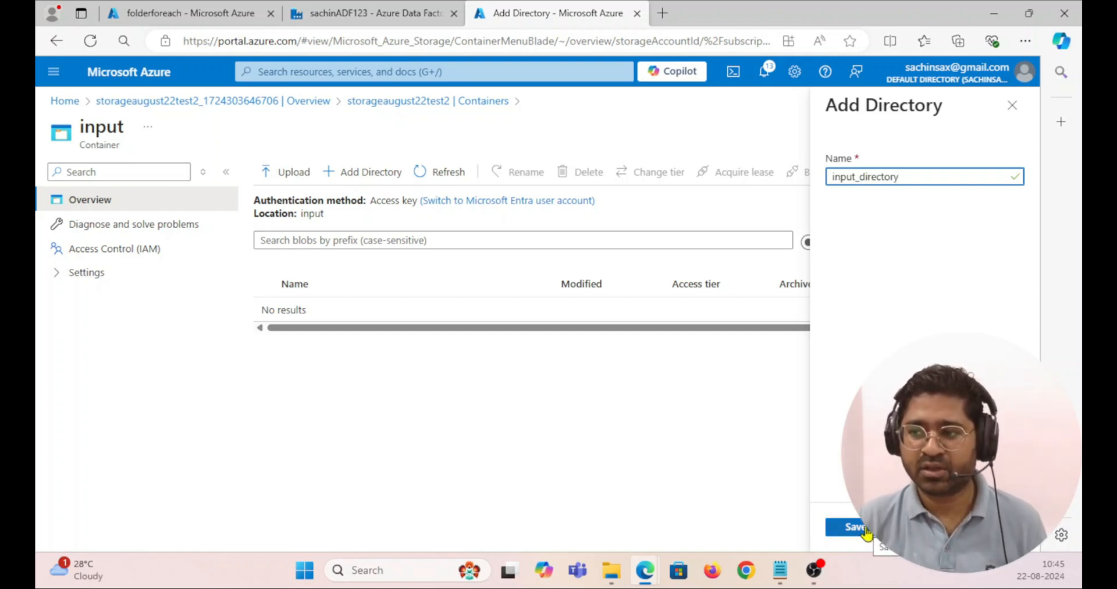
drag(914, 178, 822, 185)
key(ctrl+c)
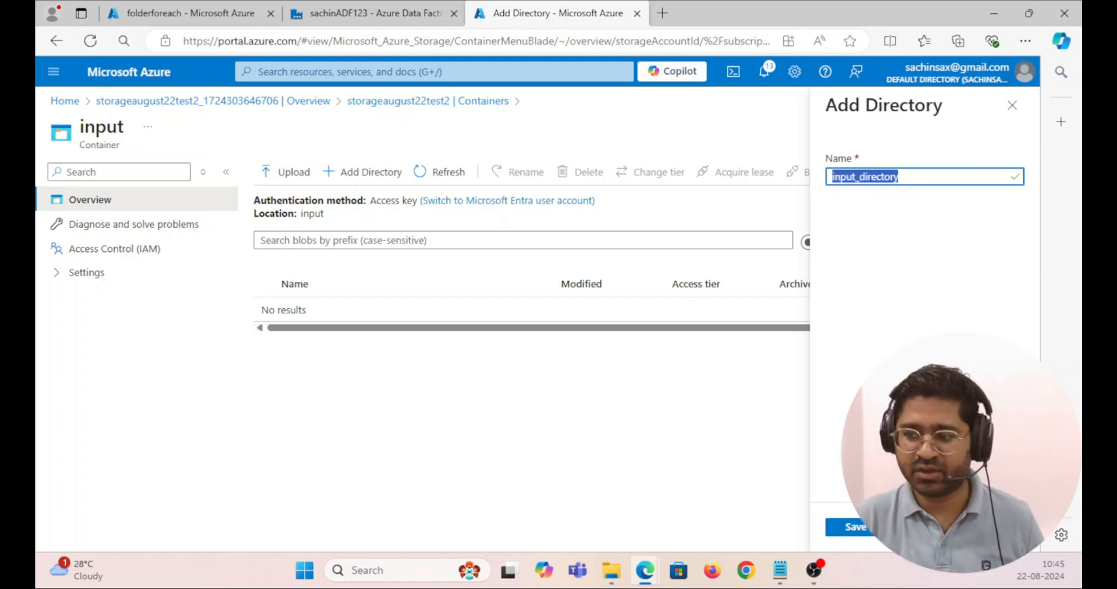
click(855, 526)
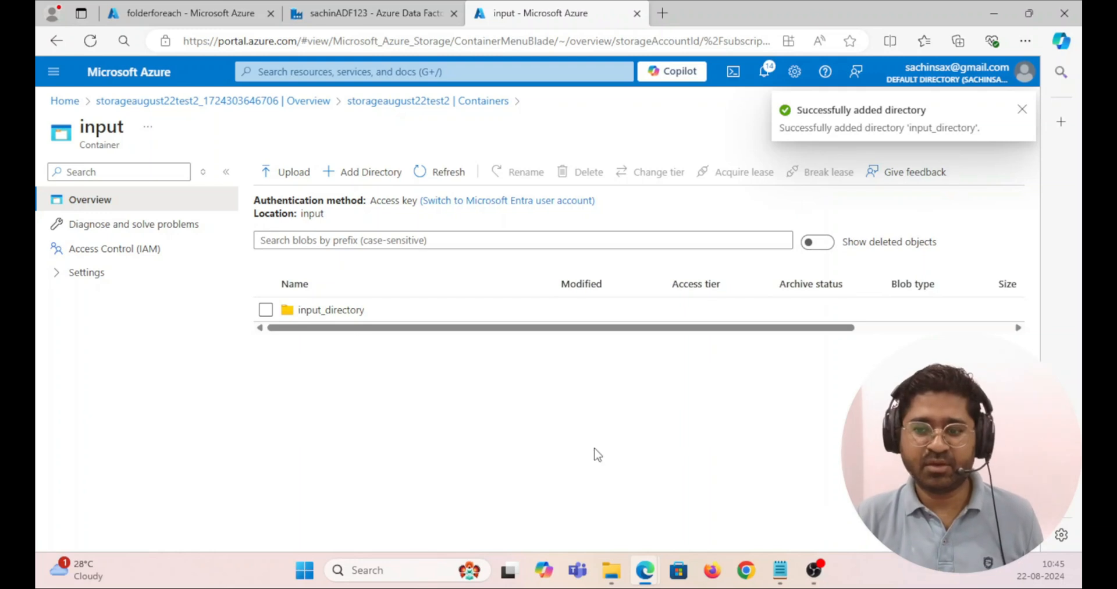
Step: In the metadata JSON notes, replace the Inputdirectory value folder with the copied input_directory in all three file entries
click(780, 570)
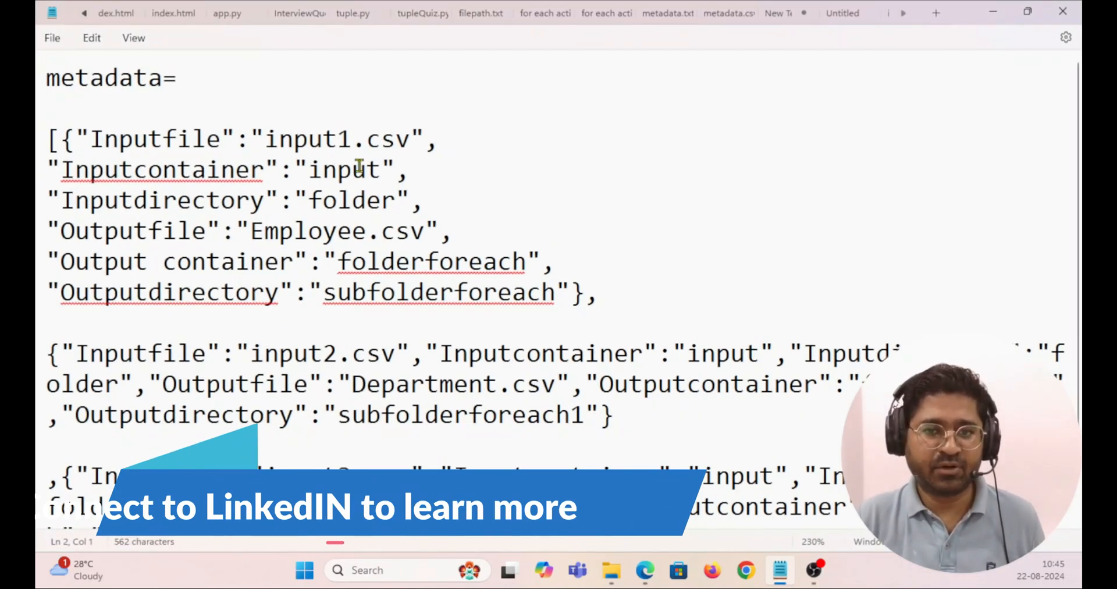
drag(308, 200, 405, 212)
key(ctrl+v)
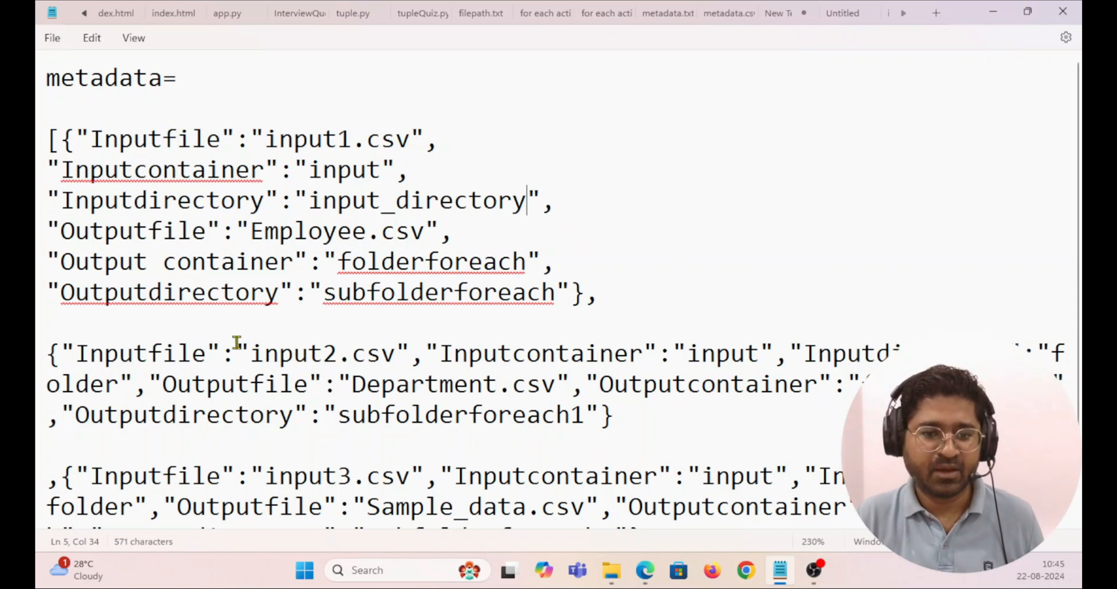
scroll(274, 340, down, 1)
scroll(448, 294, up, 1)
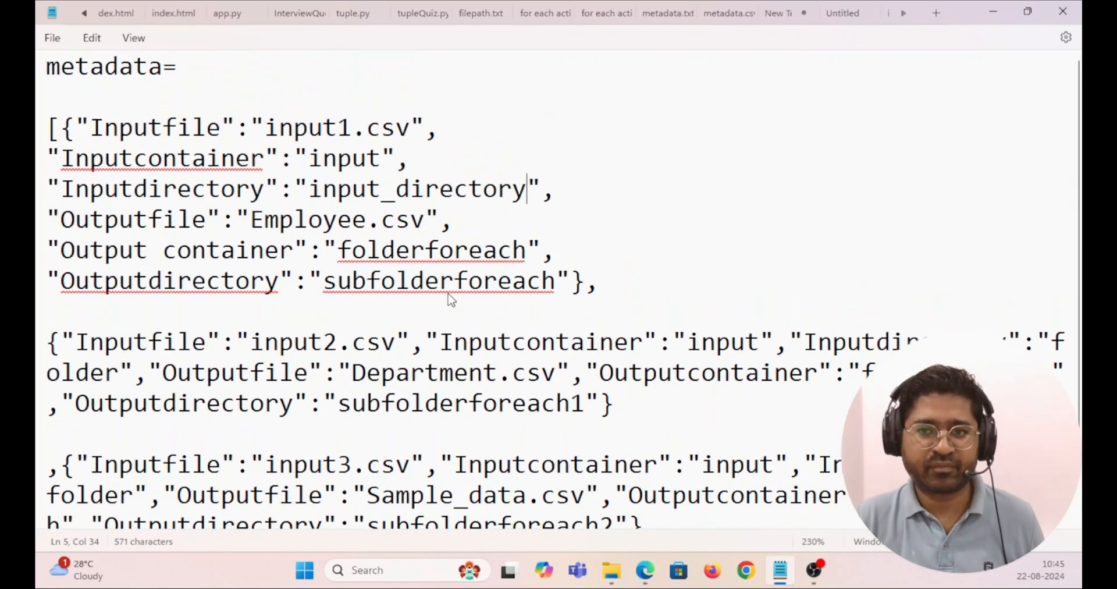
drag(1050, 341, 118, 377)
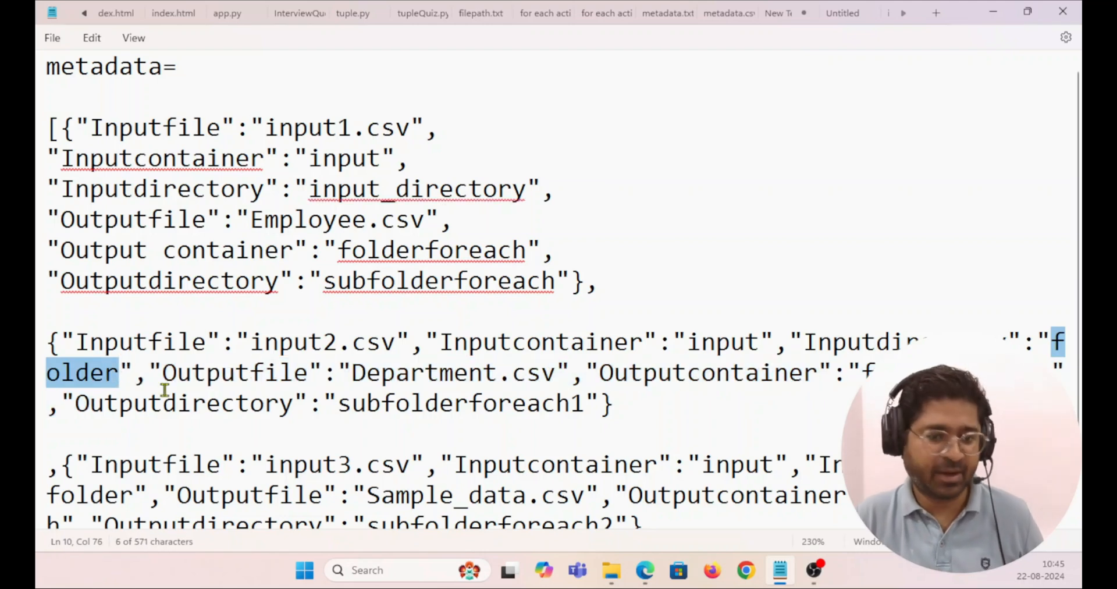
key(ctrl+v)
scroll(390, 346, down, 1)
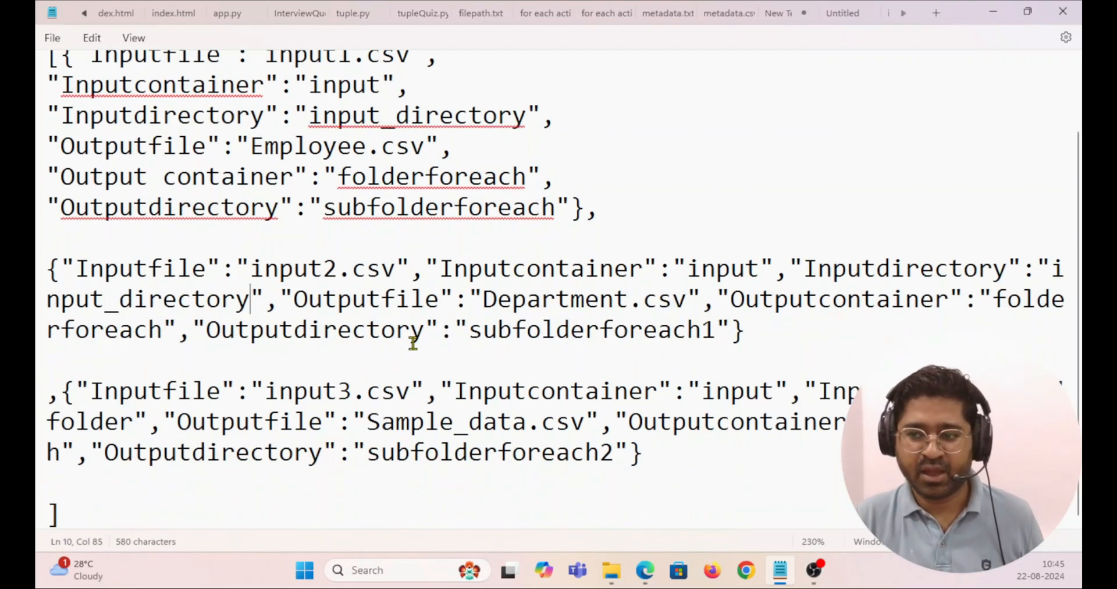
drag(135, 416, 53, 424)
key(ctrl+v)
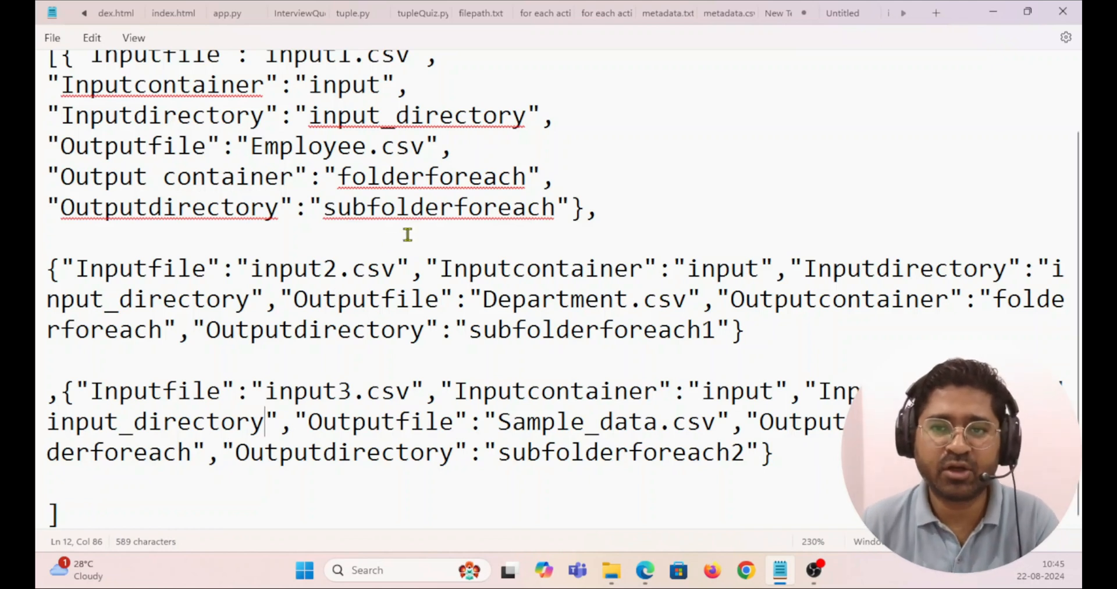
Step: Switch back to the Azure portal and open the container list of the storageaugust22test2 storage account
click(997, 14)
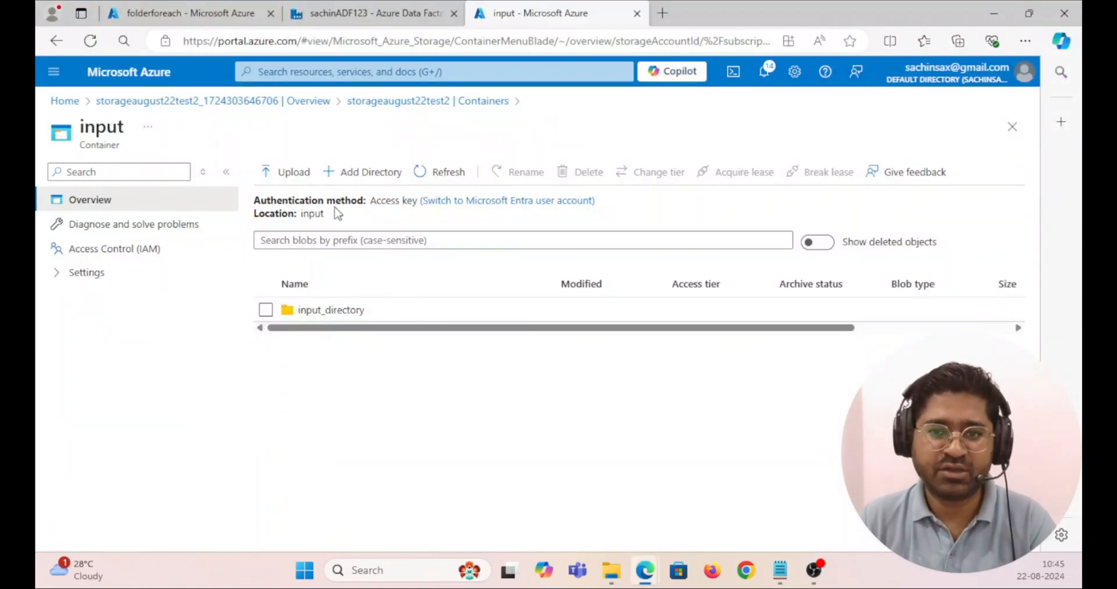
click(227, 105)
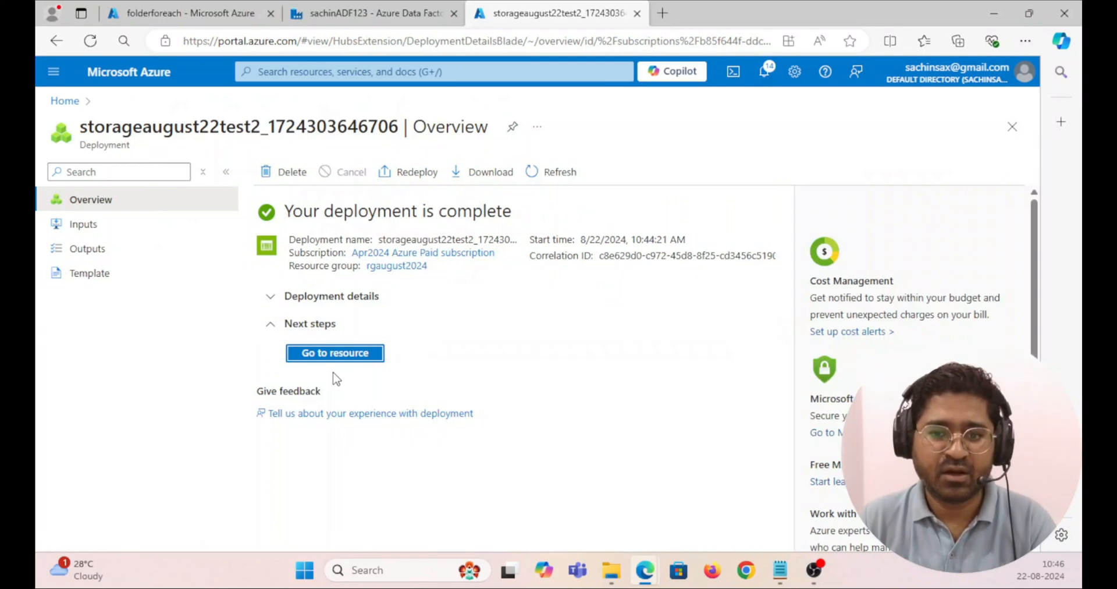
click(347, 353)
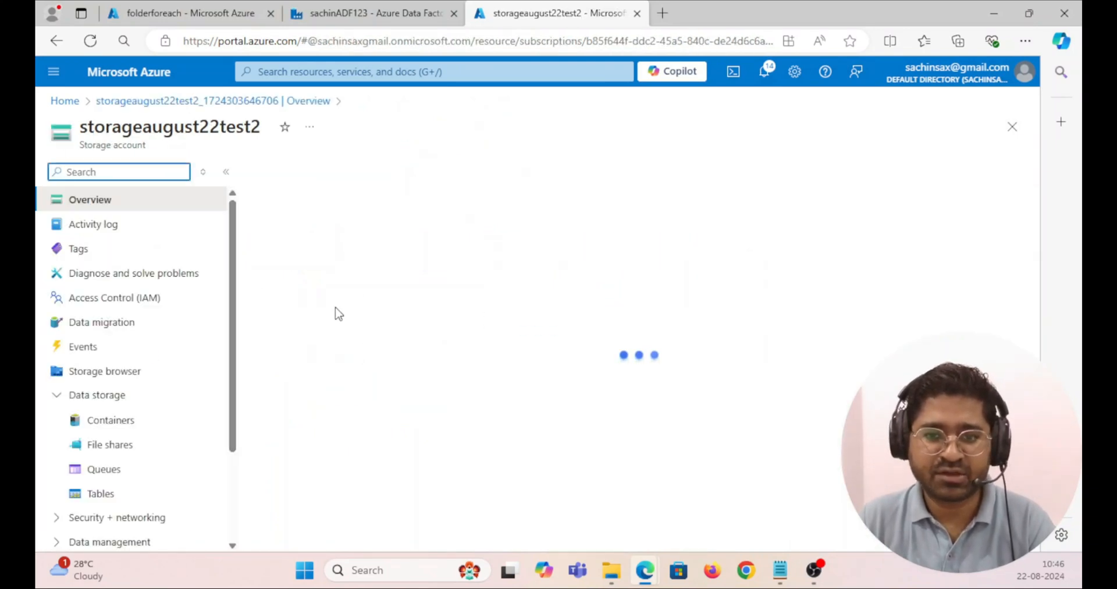
click(110, 420)
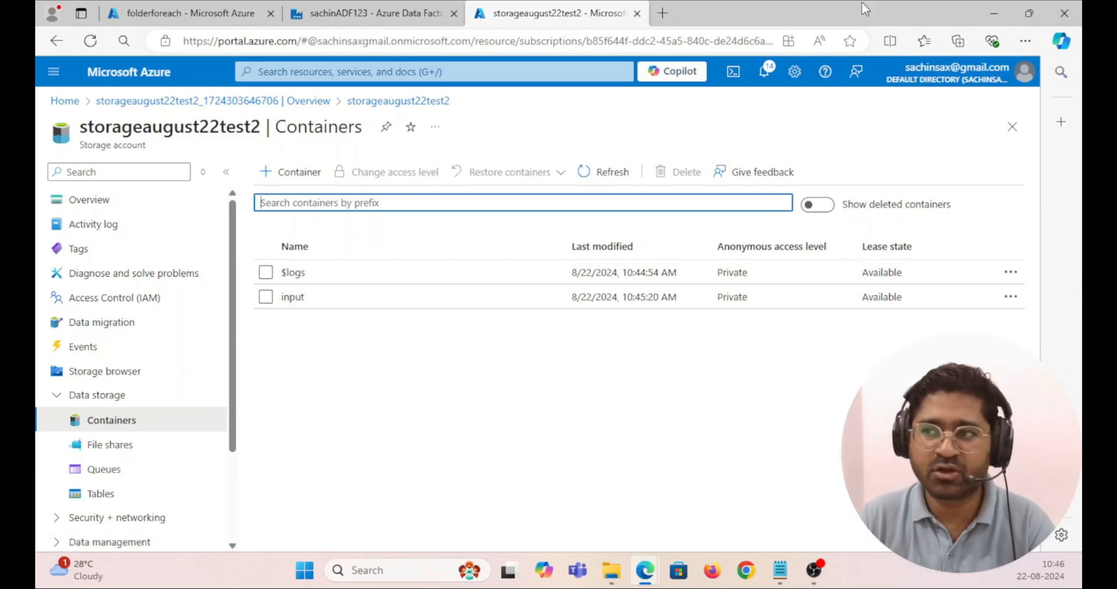
Step: Check the Inputcontainer values of the three entries in the metadata JSON notes against the storage account's container name
click(996, 14)
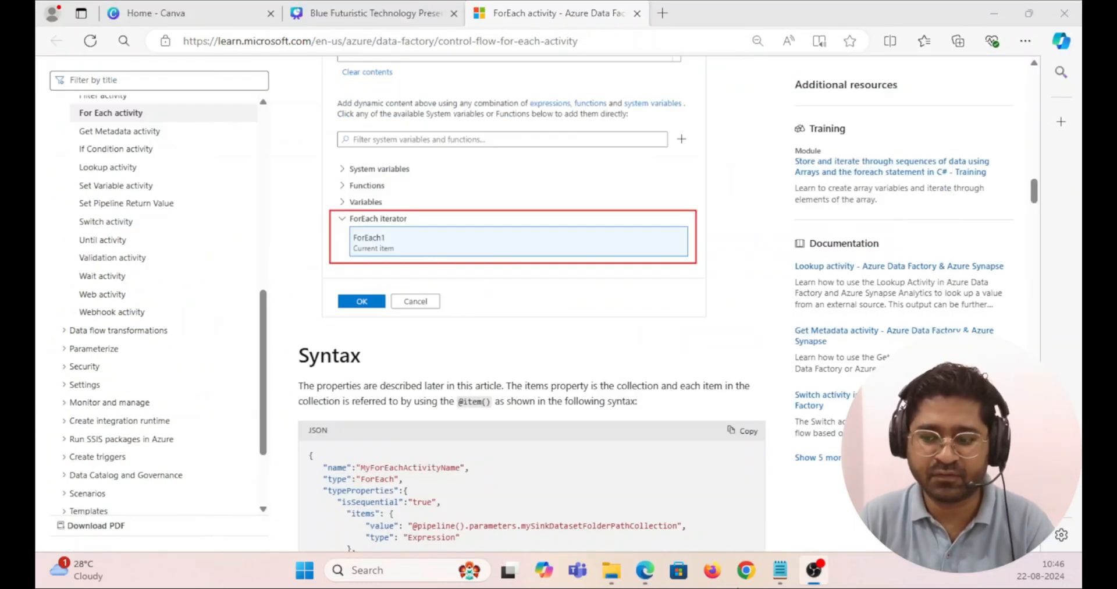
click(778, 565)
scroll(230, 137, up, 1)
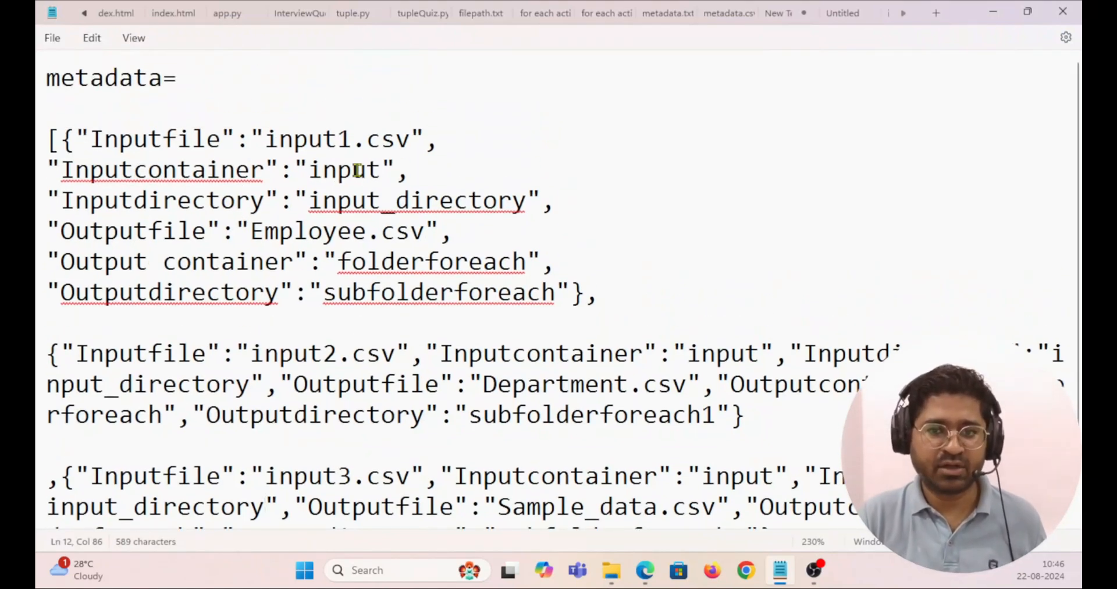
drag(382, 169, 308, 175)
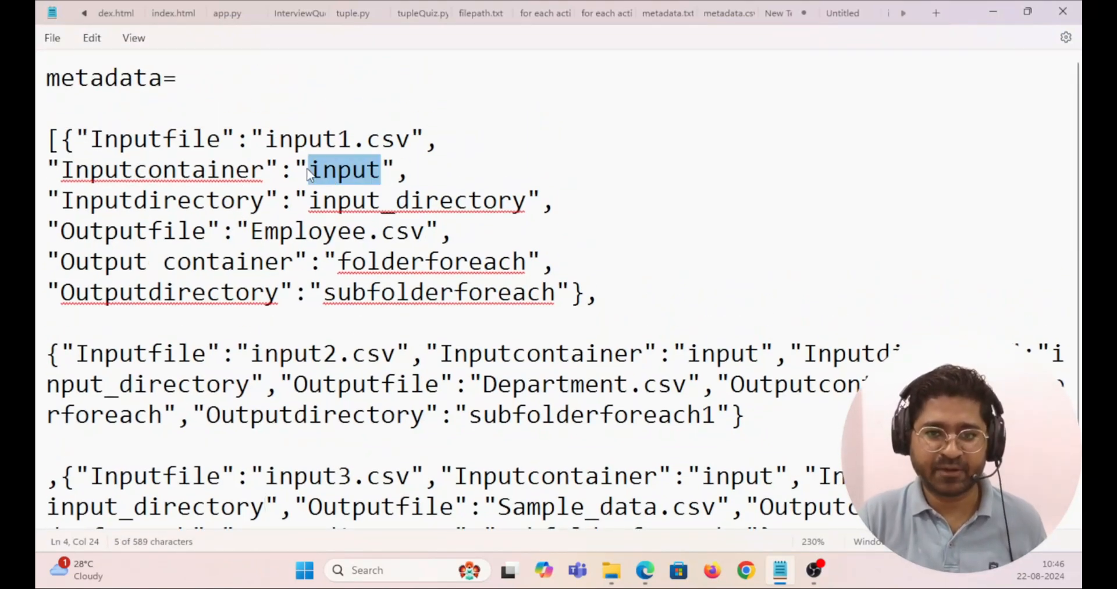
click(730, 356)
scroll(463, 330, down, 1)
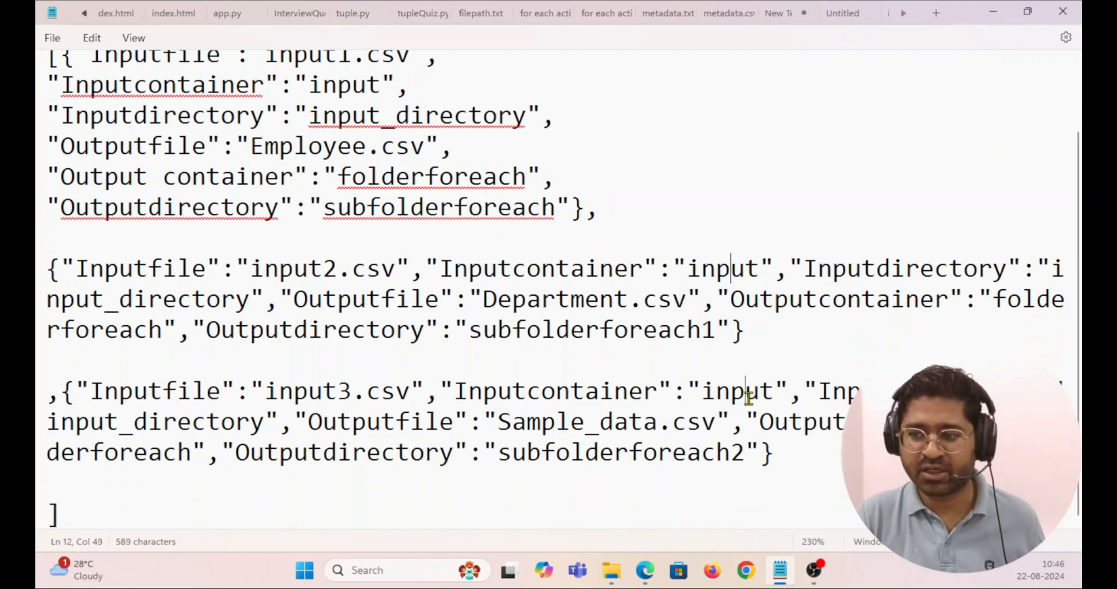
click(997, 11)
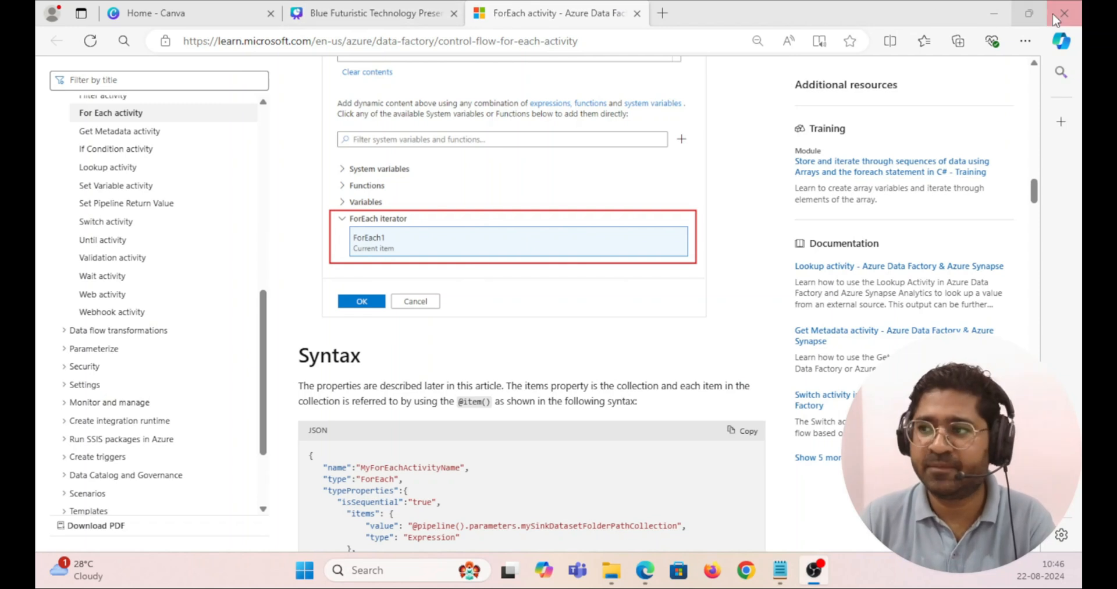
Step: Back in the Azure portal, open input_directory inside the input container and start browsing for local files to upload
click(994, 13)
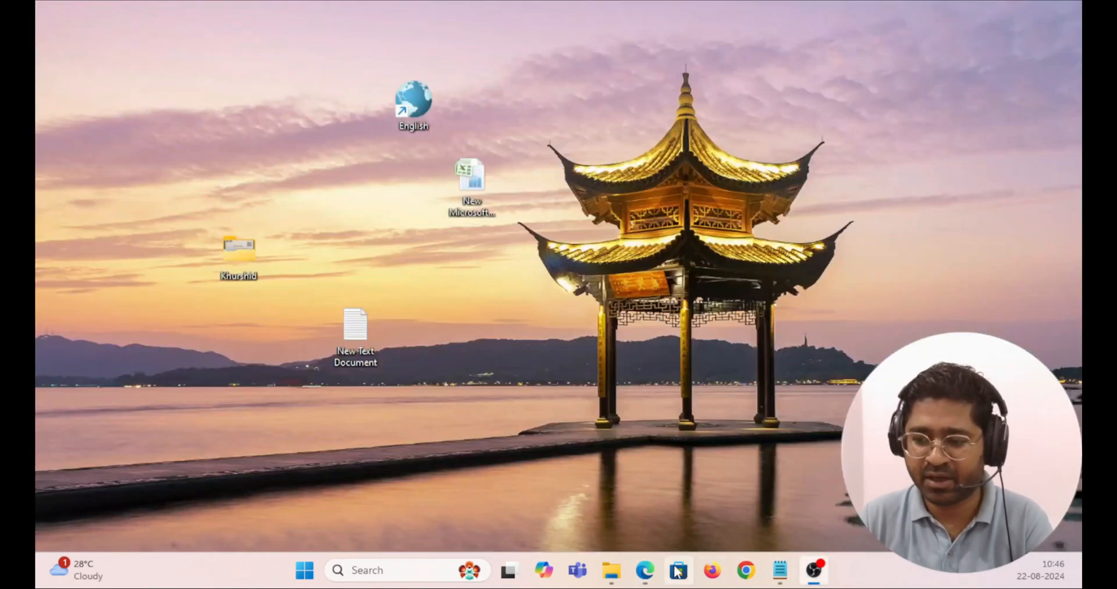
mouse_move(645, 570)
click(630, 514)
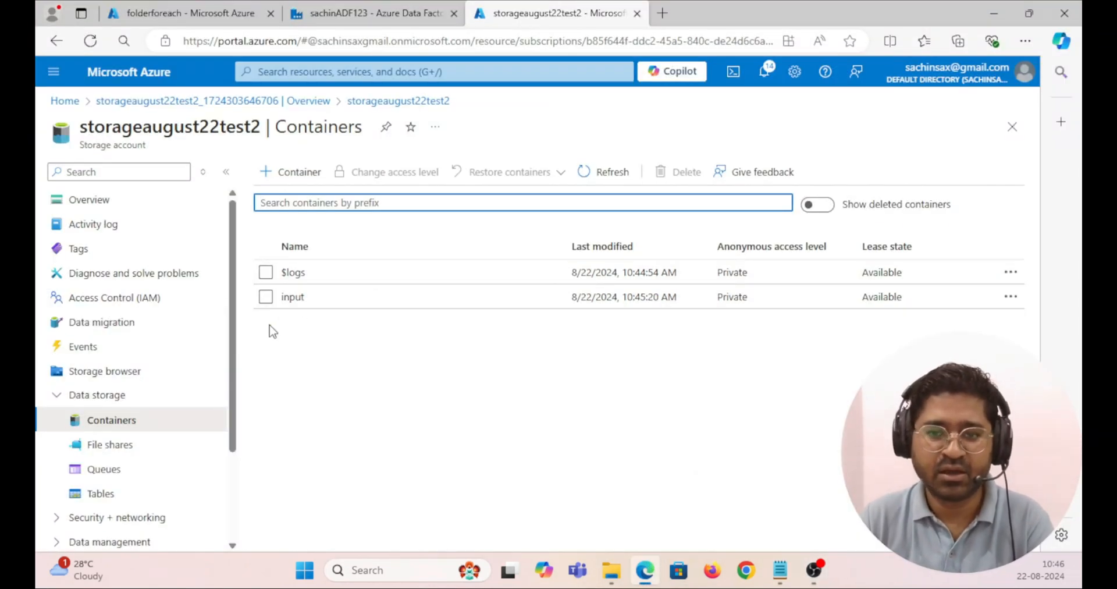
click(300, 308)
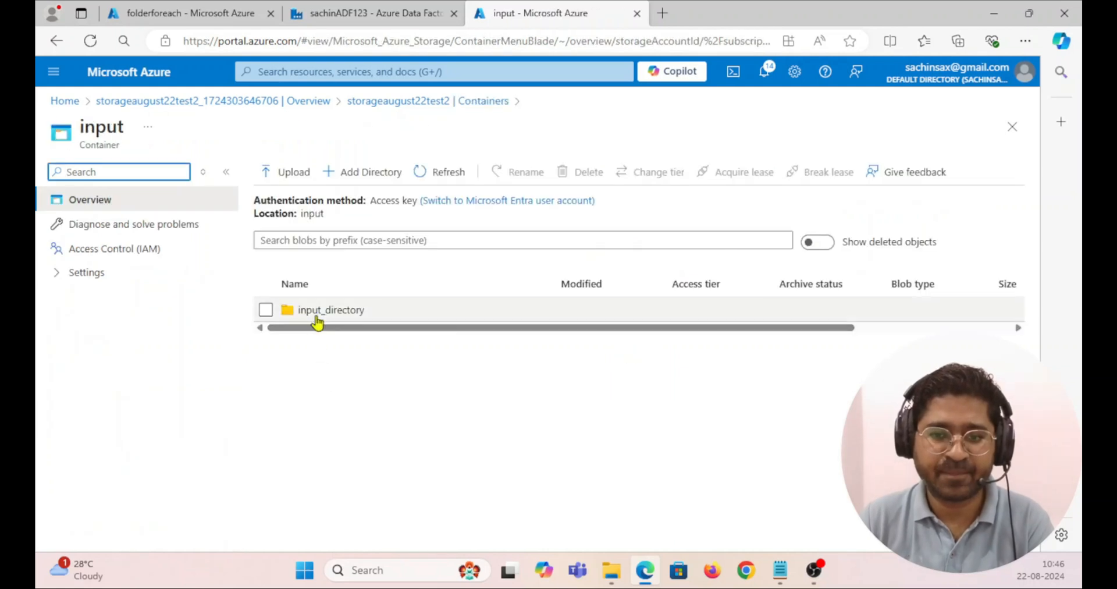
click(316, 310)
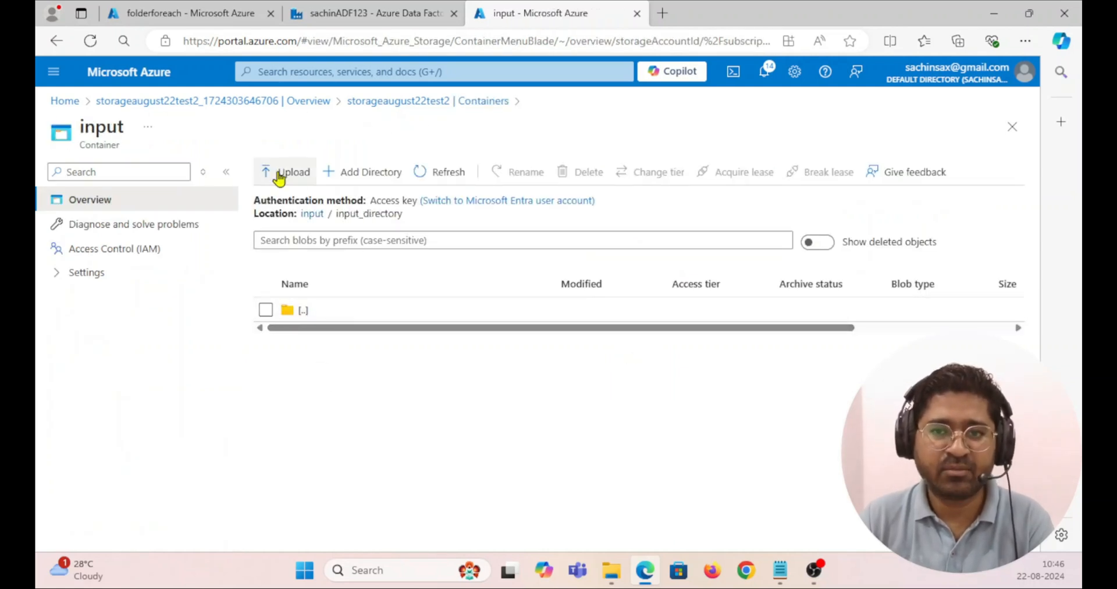
click(280, 174)
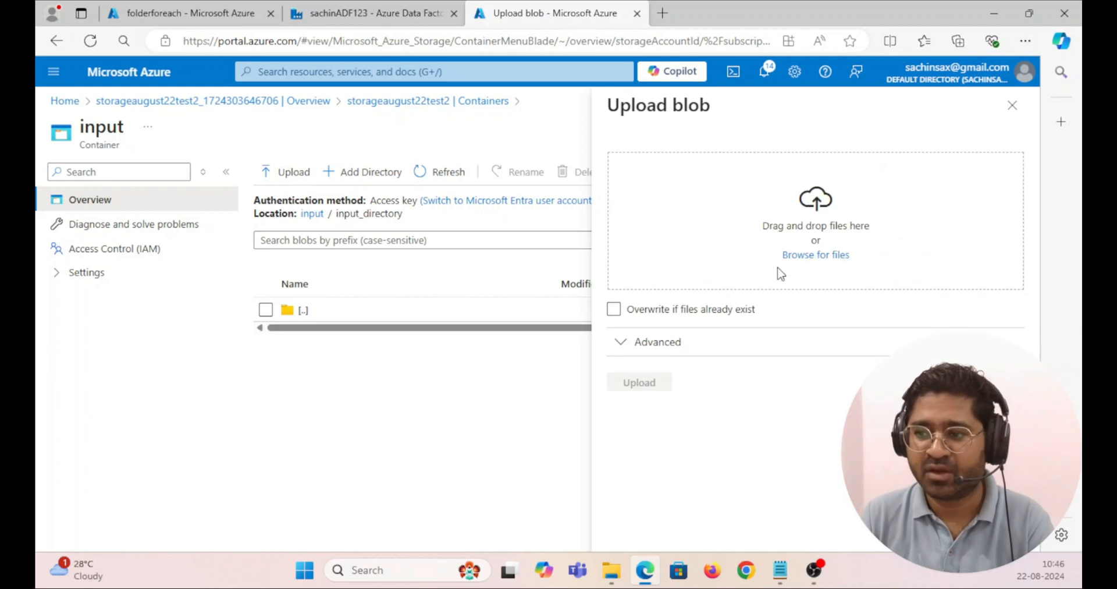
click(828, 247)
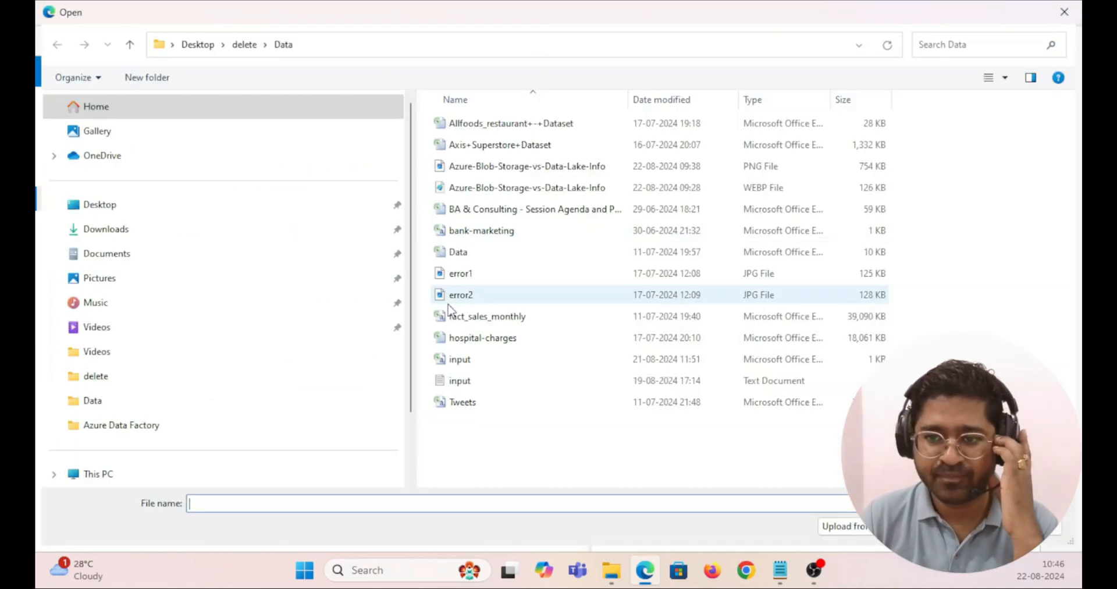
Step: Make two copies of the input CSV file within the local Data folder
click(464, 365)
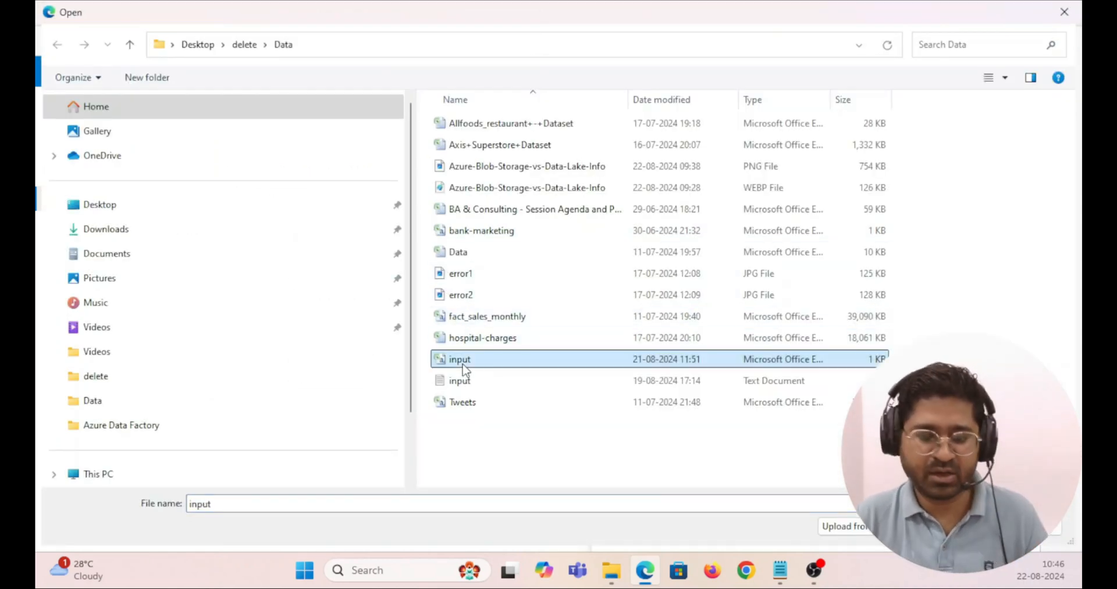
click(464, 463)
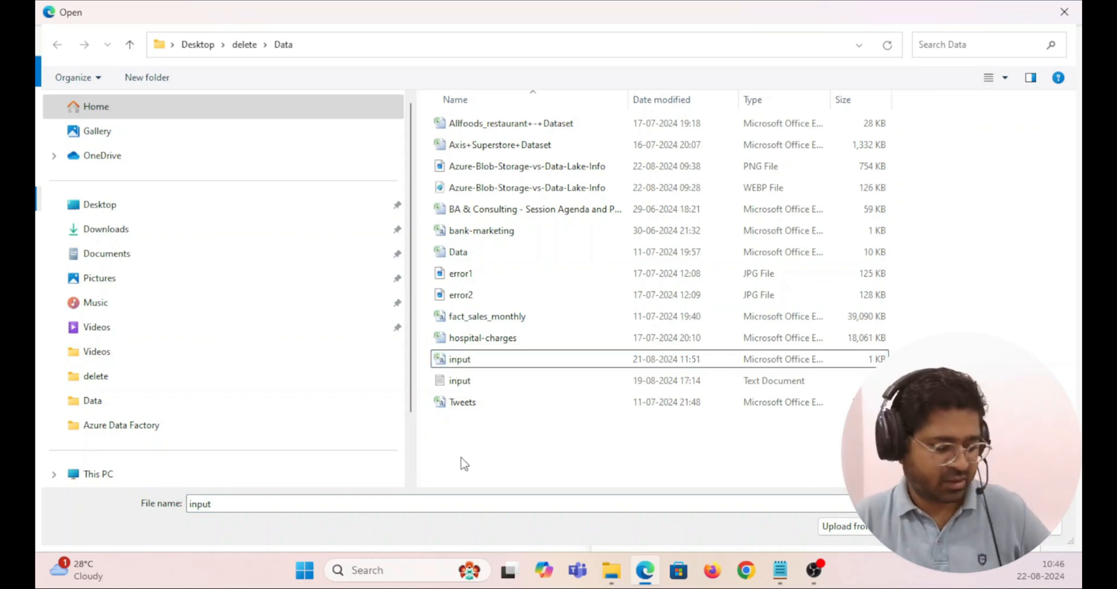
key(ctrl+v)
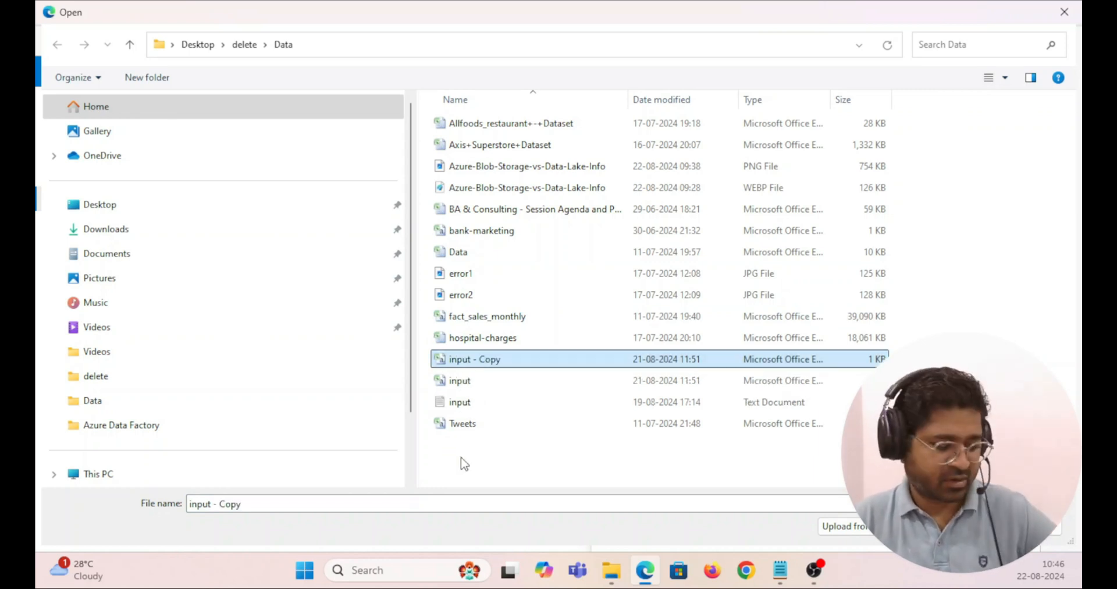
key(ctrl+v)
Step: Rename the original input CSV file to input1
click(475, 406)
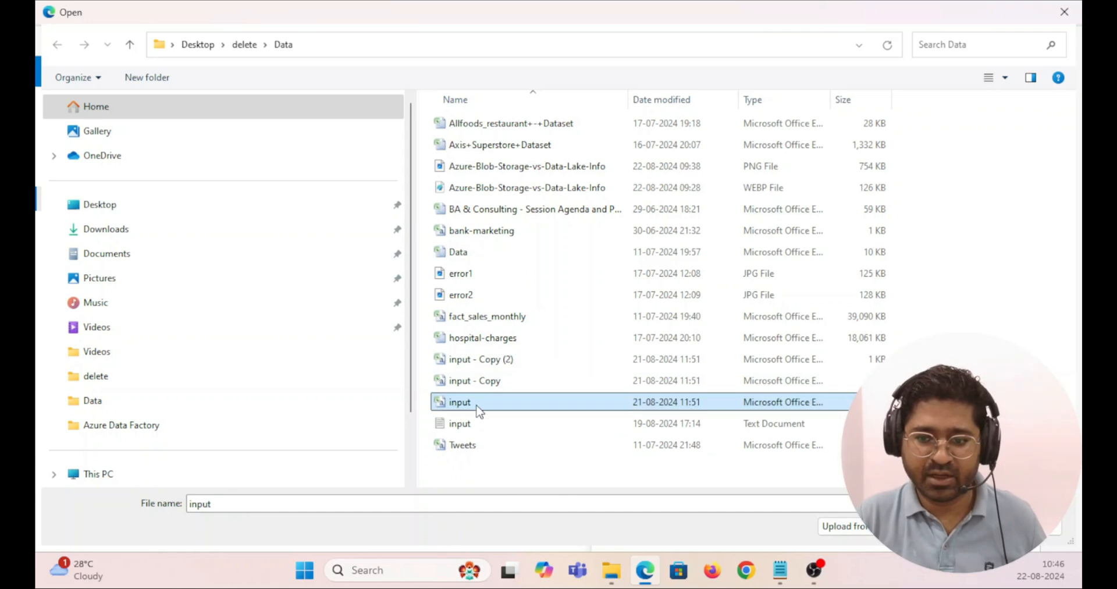
click(477, 405)
click(477, 402)
text(1)
key(Return)
Step: Rename the file "input - Copy" to input2
click(476, 383)
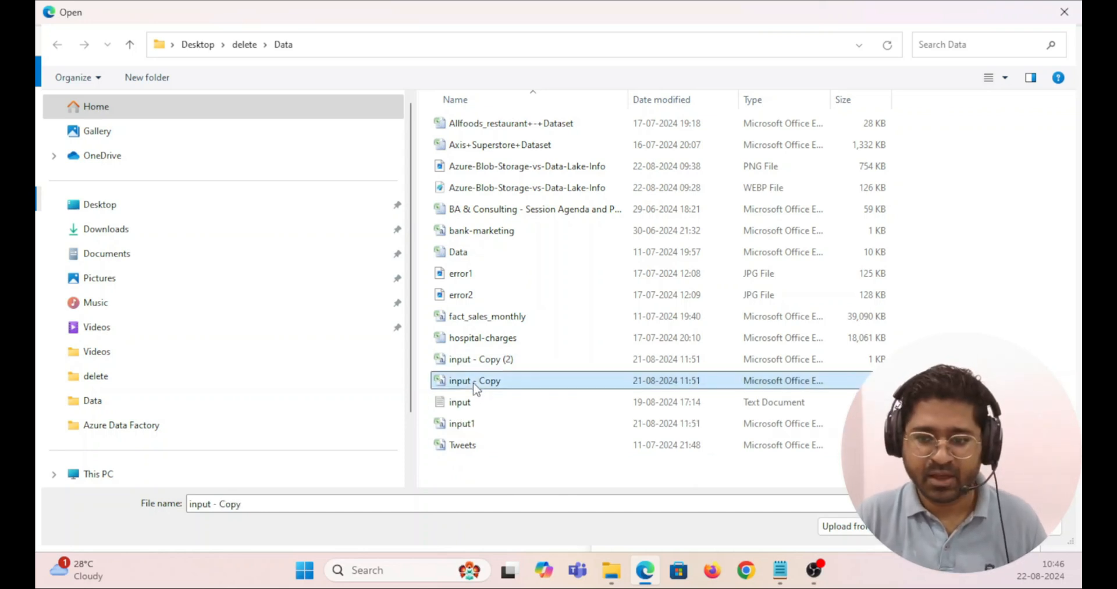
click(491, 381)
click(519, 380)
drag(518, 380, 479, 381)
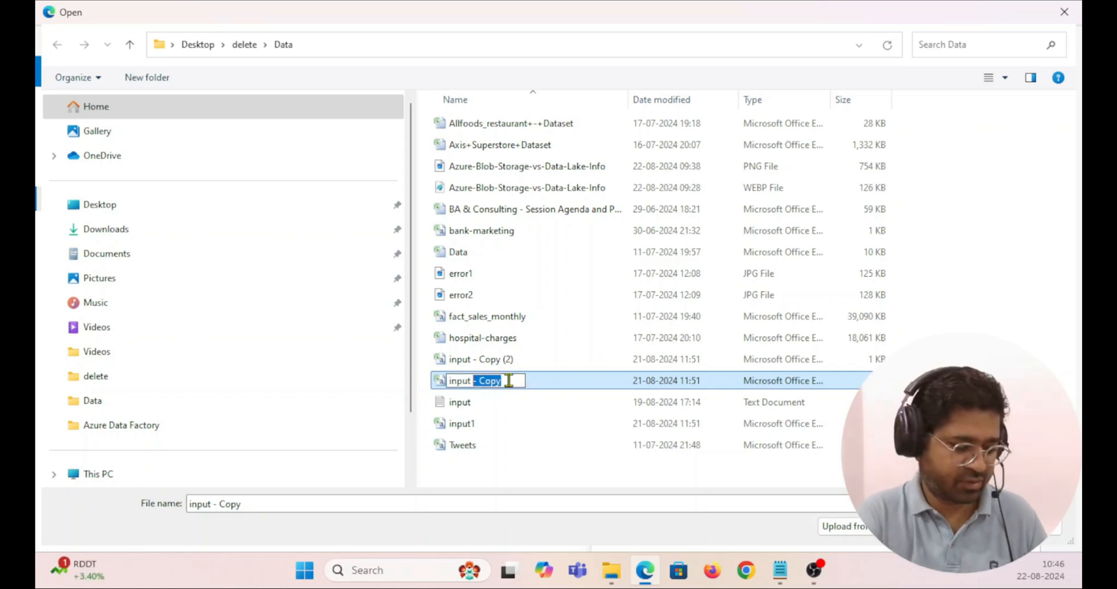
key(BackSpace)
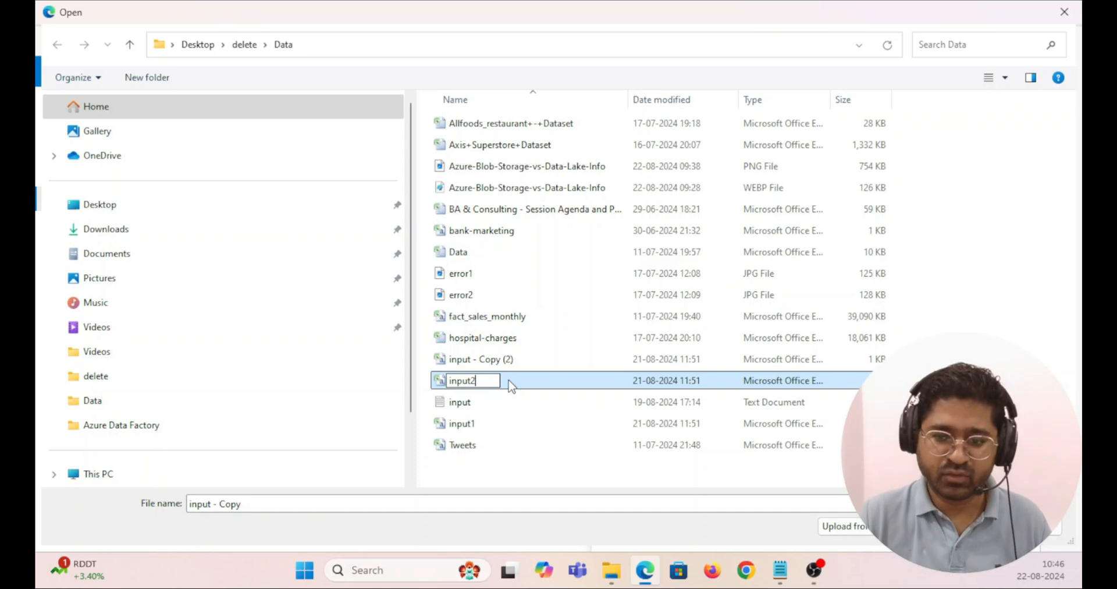
key(Return)
Step: Rename the file "input - Copy (2)" to input3
click(479, 361)
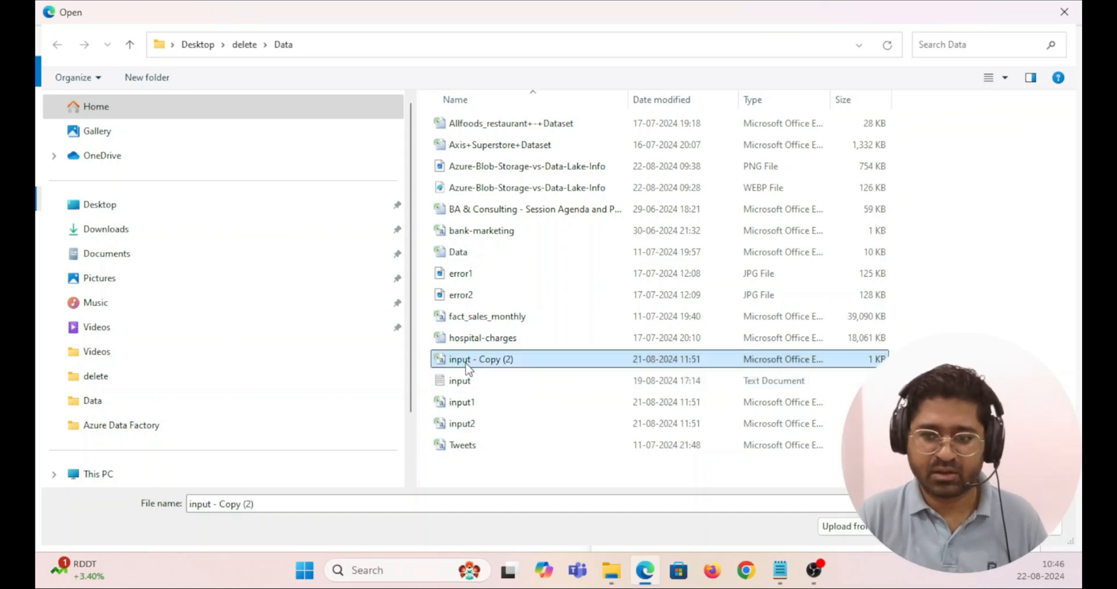
key(F2)
click(528, 358)
key(BackSpace)
key(BackSpace)
key(BackSpace)
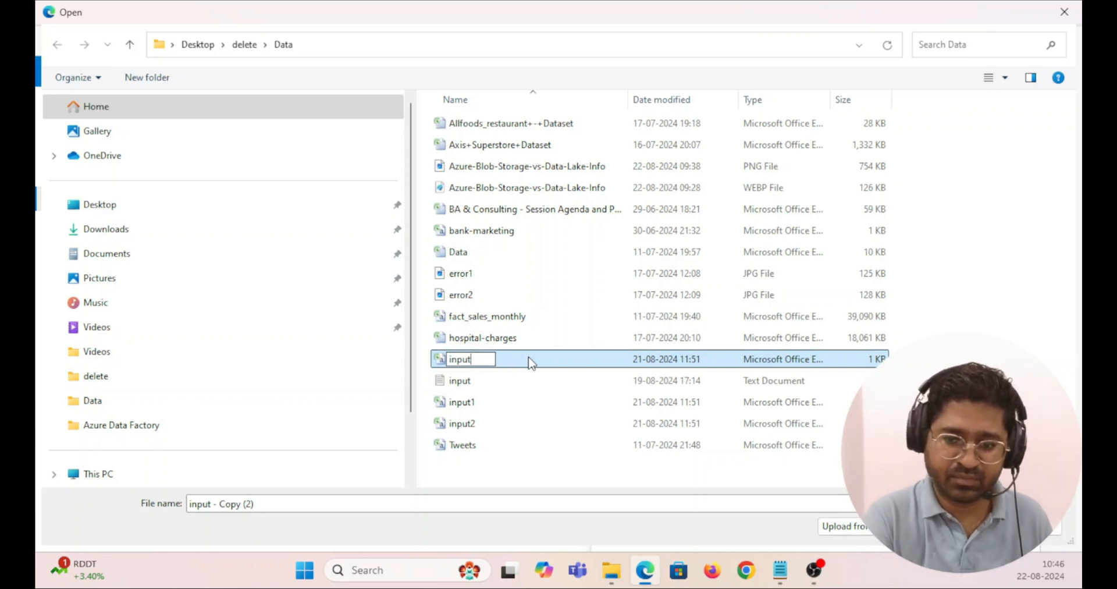
text(3)
key(Return)
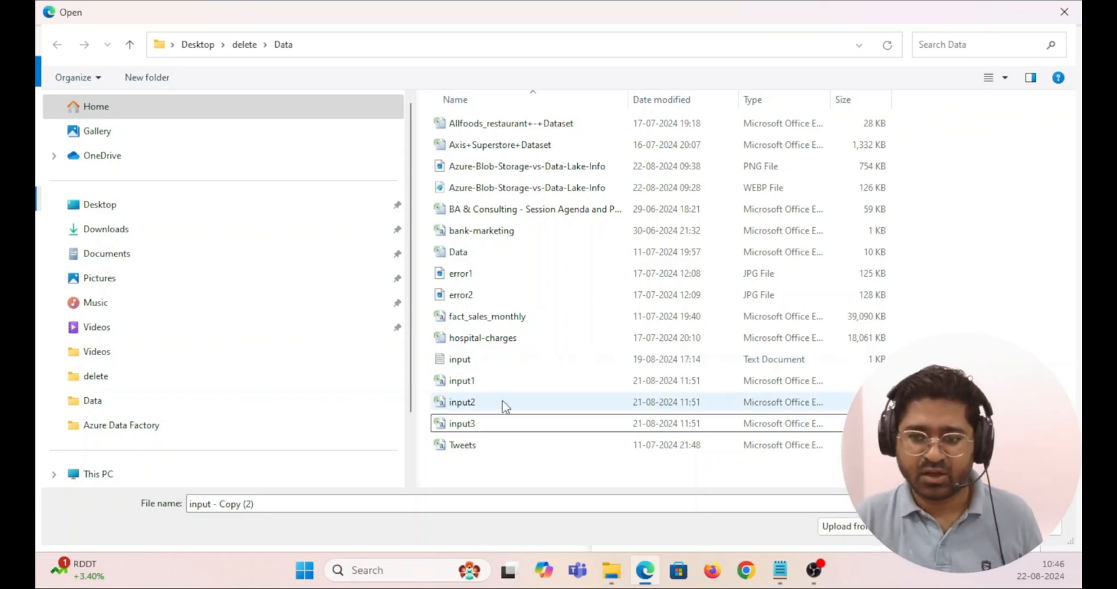
Step: Select input1, input2 and input3, upload them to input_directory and dismiss the notification
click(483, 380)
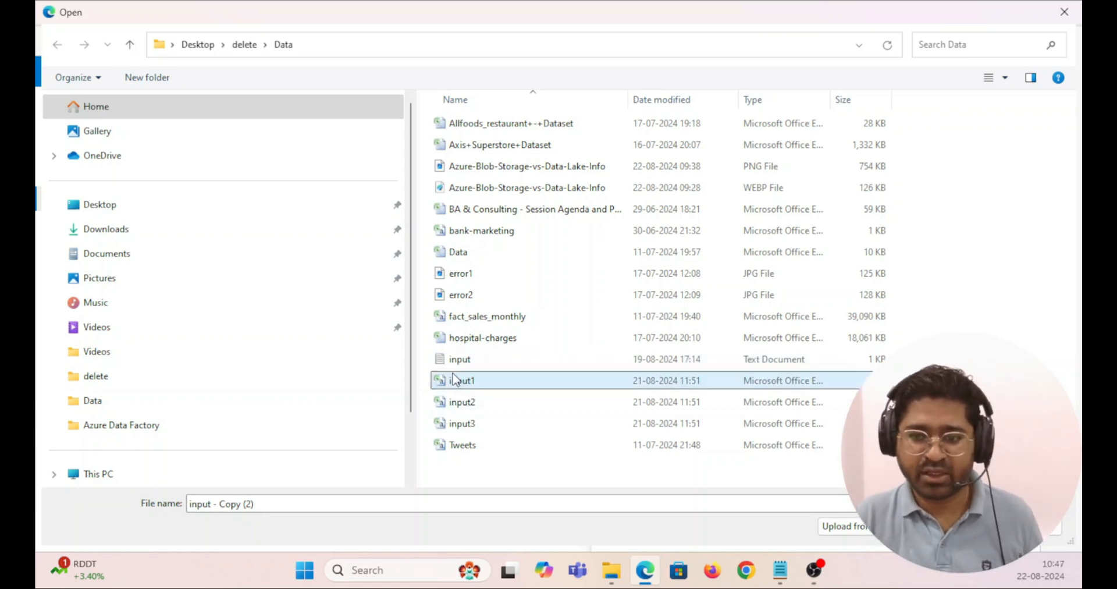
ctrl+click(473, 402)
ctrl+click(486, 424)
click(956, 526)
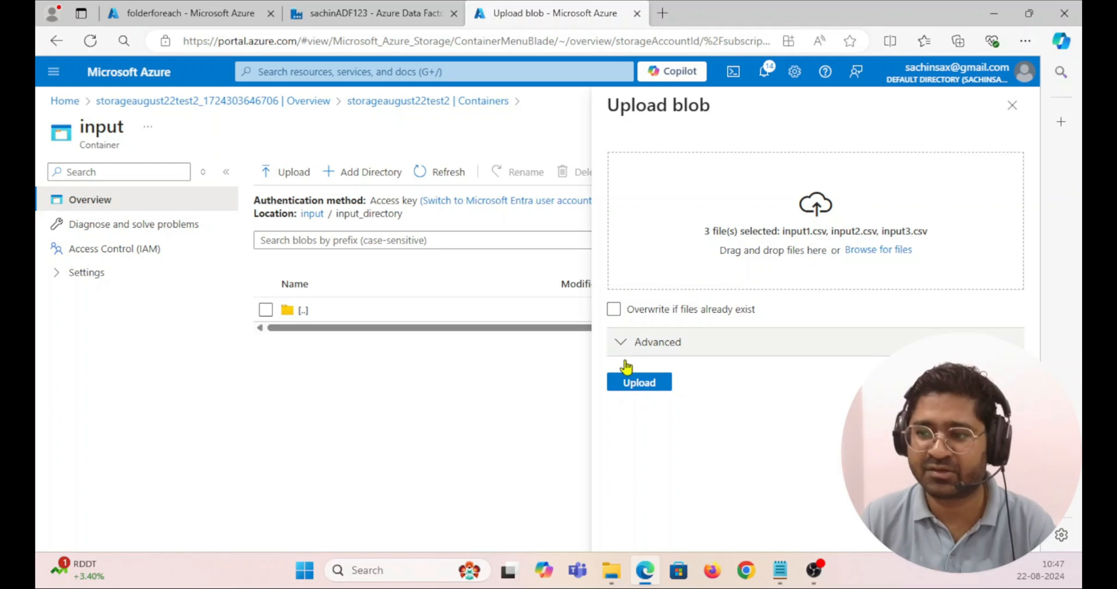
click(655, 382)
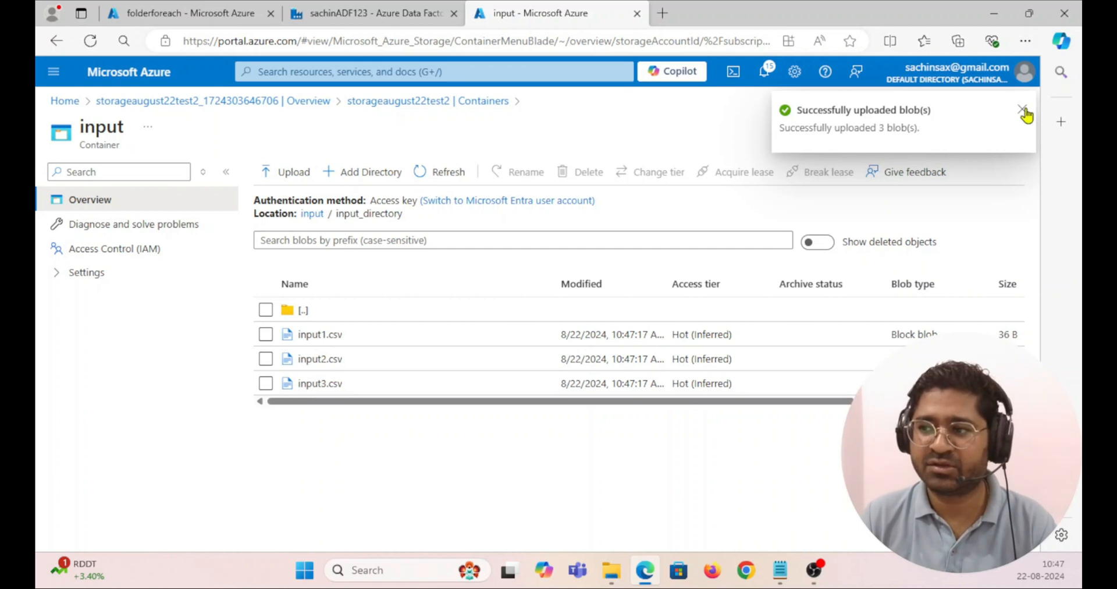
click(1023, 109)
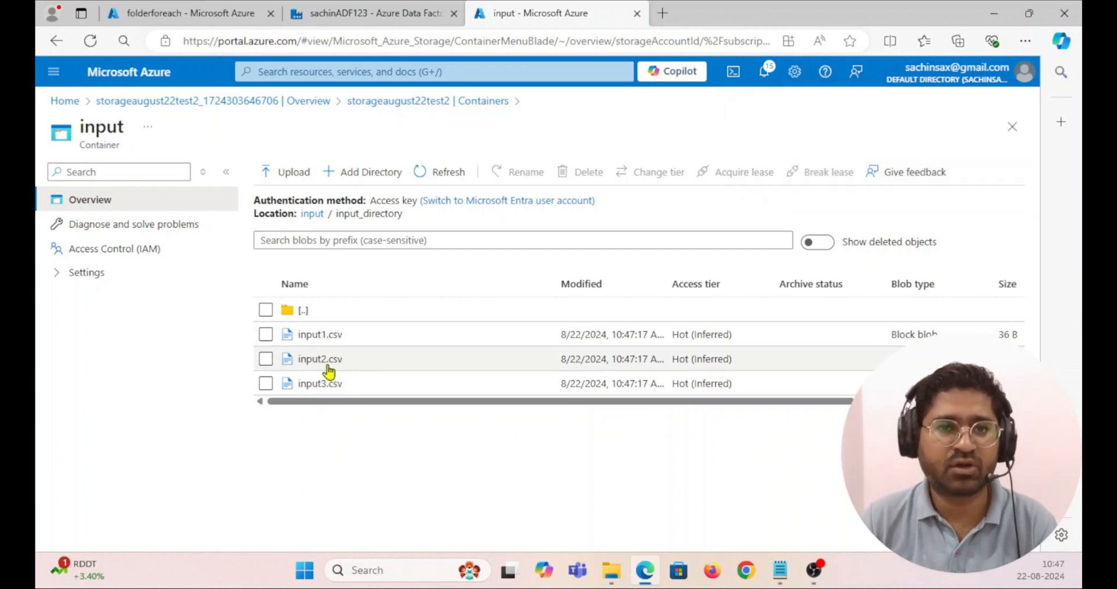
Step: Switch to Notepad and check the Inputfile names input1.csv, input2.csv and input3.csv in the metadata JSON array
click(773, 575)
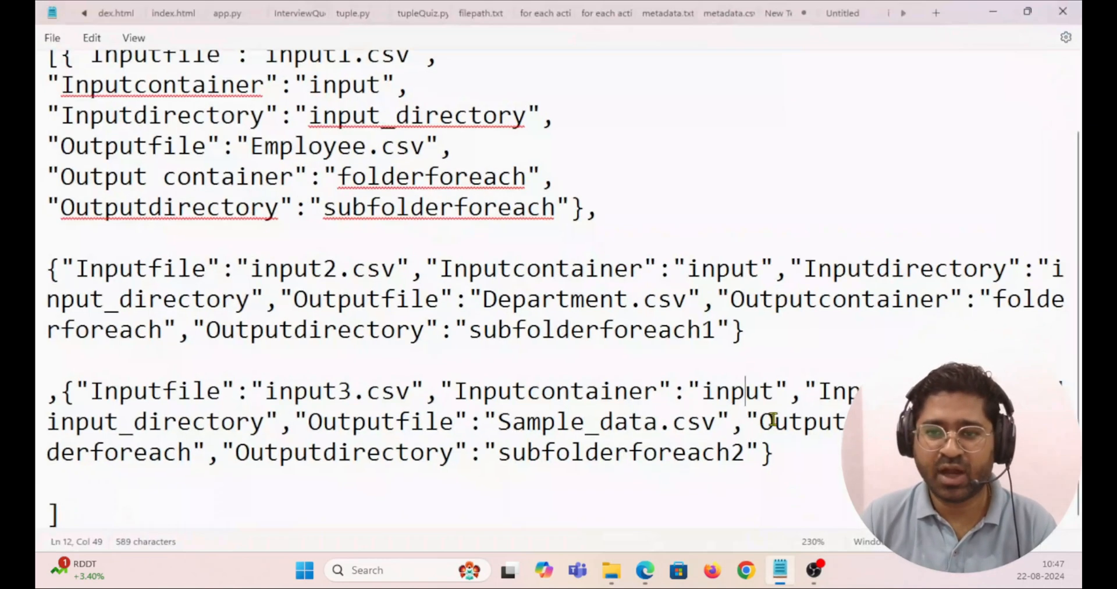
scroll(340, 170, up, 3)
drag(267, 140, 414, 142)
click(384, 233)
drag(251, 353, 378, 337)
scroll(378, 338, down, 1)
scroll(378, 338, down, 1)
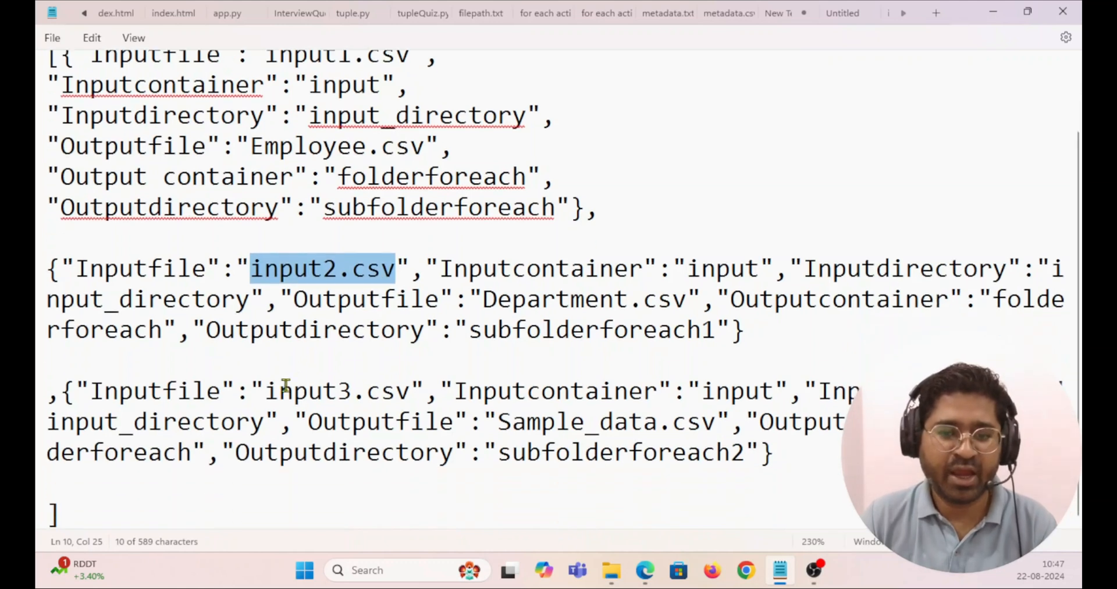
drag(269, 393, 415, 394)
click(338, 424)
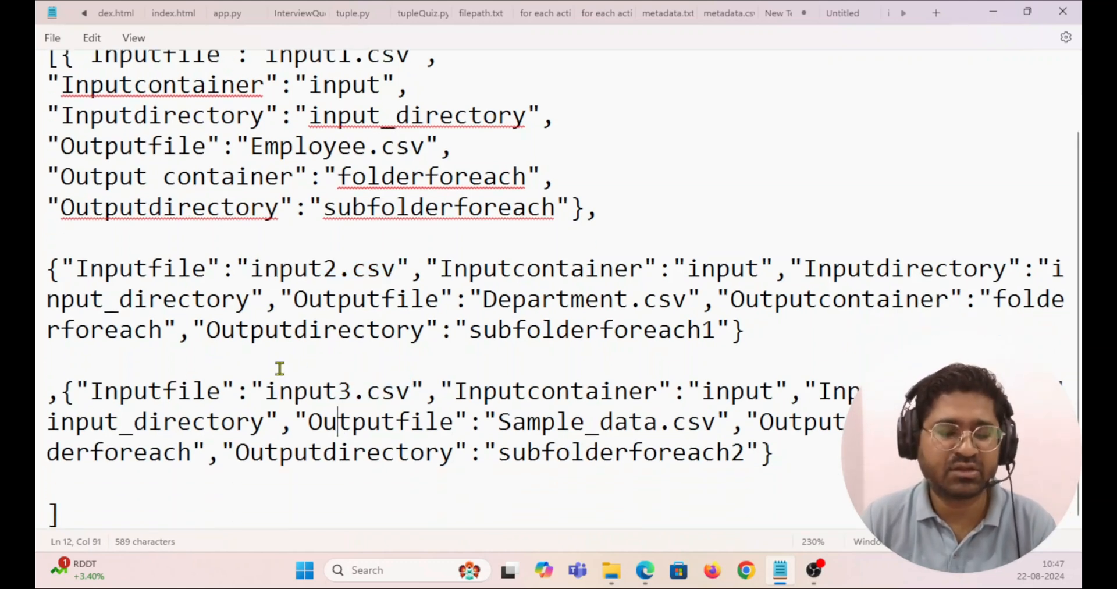
scroll(334, 365, up, 1)
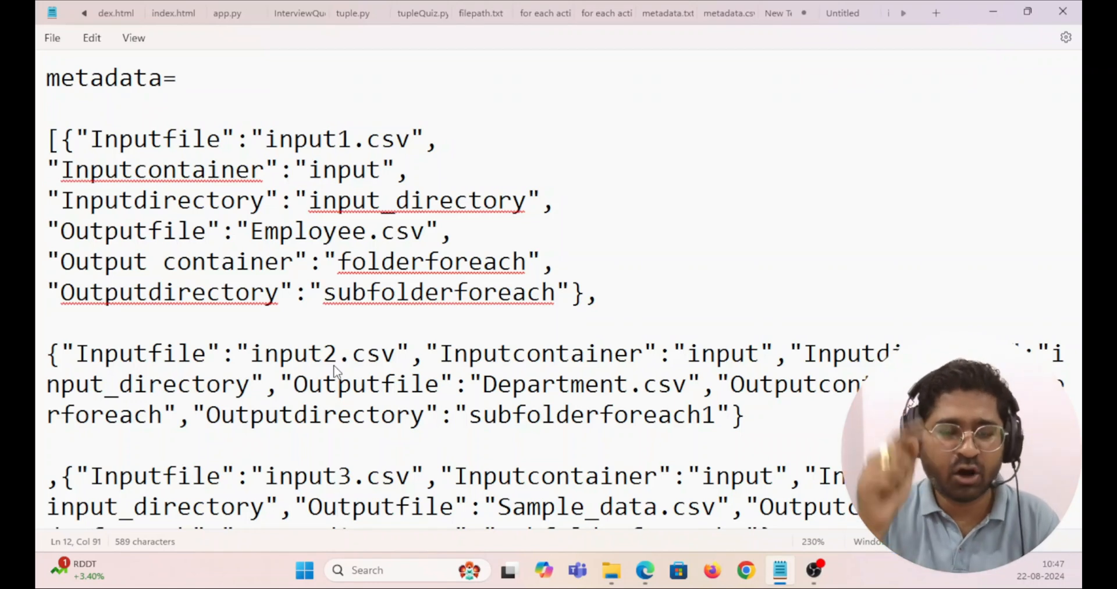
drag(279, 136, 425, 142)
click(516, 180)
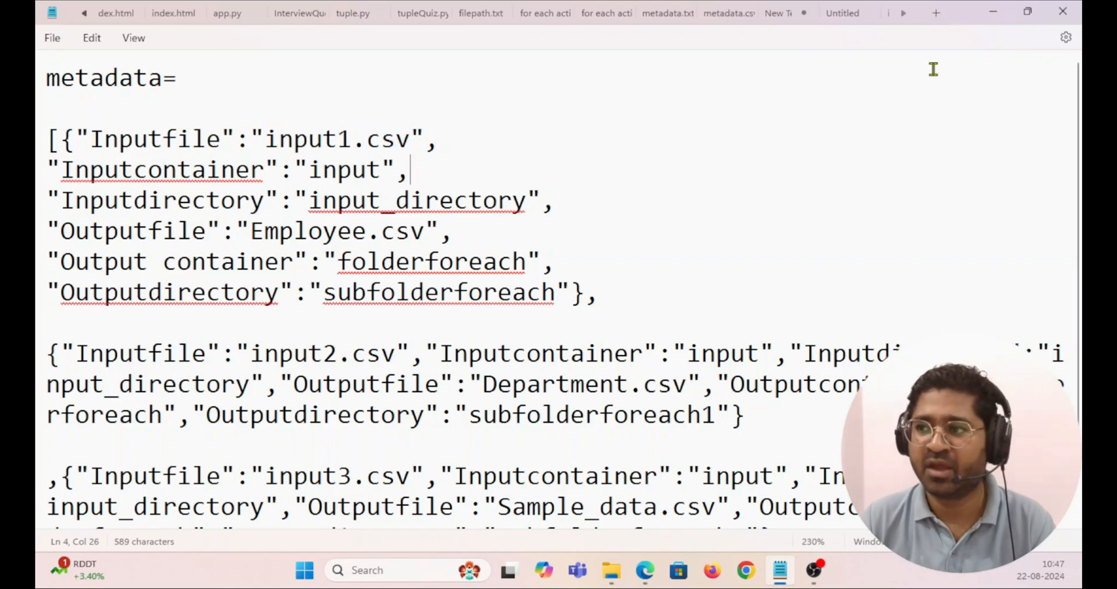
Step: Return to the Azure portal and create a container named output in the storageaugust22test2 storage account, copying its name
click(993, 11)
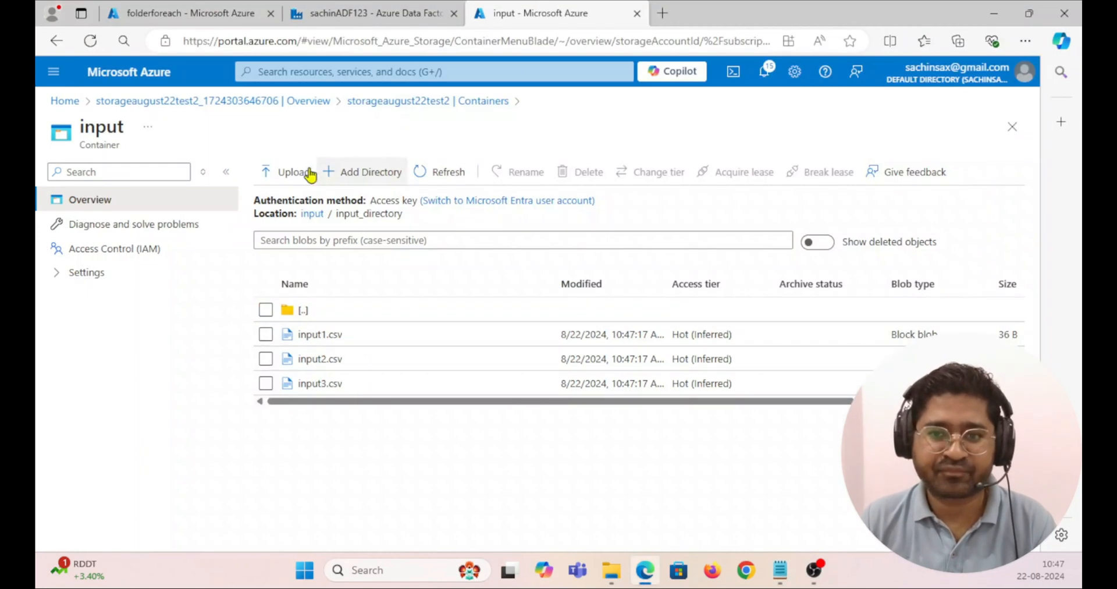
click(391, 104)
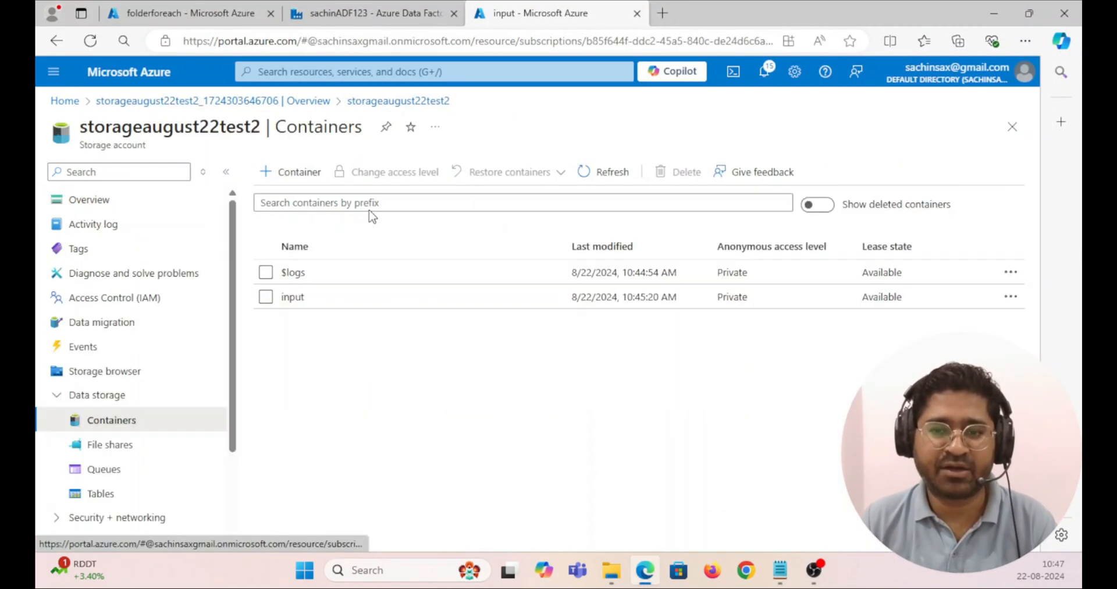
click(298, 173)
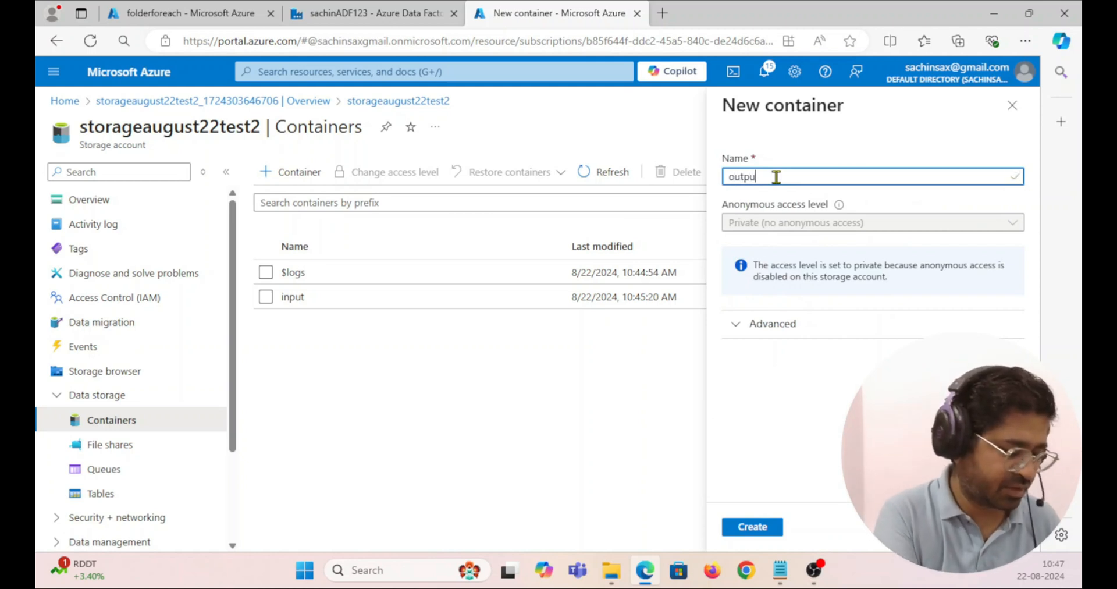
drag(776, 177, 687, 176)
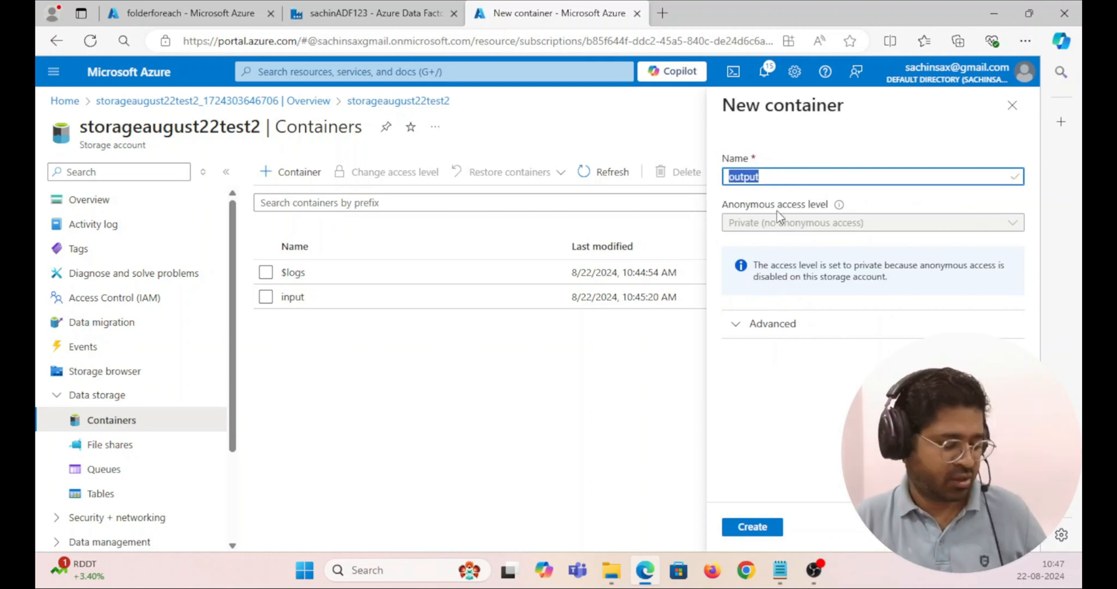
click(761, 527)
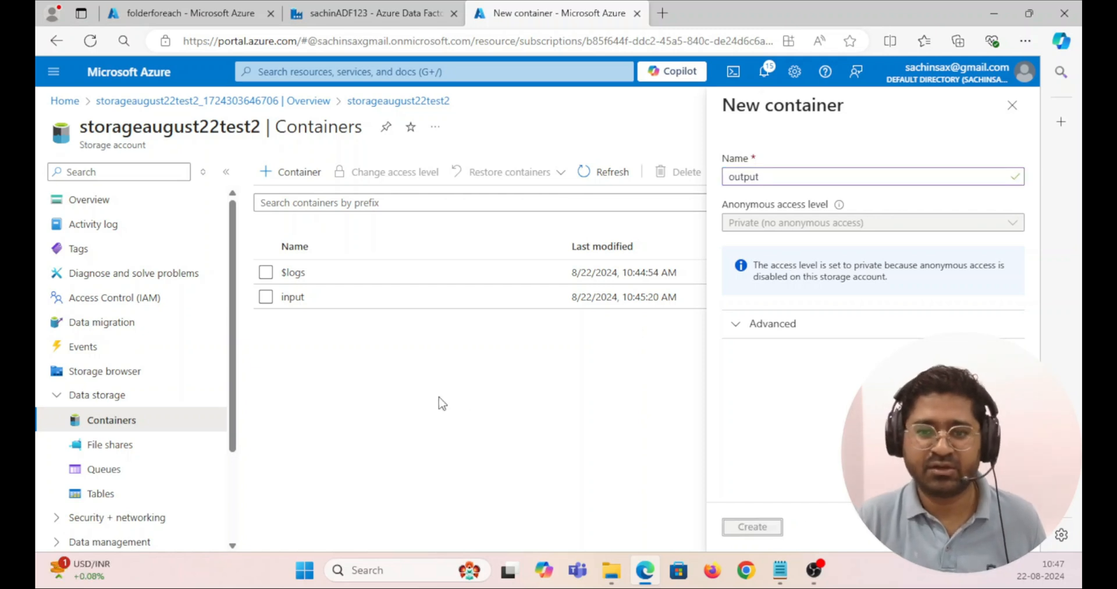
Step: In the Notepad metadata's first entry, set the output container value to output and remove the space from its key to read Outputcontainer
click(779, 571)
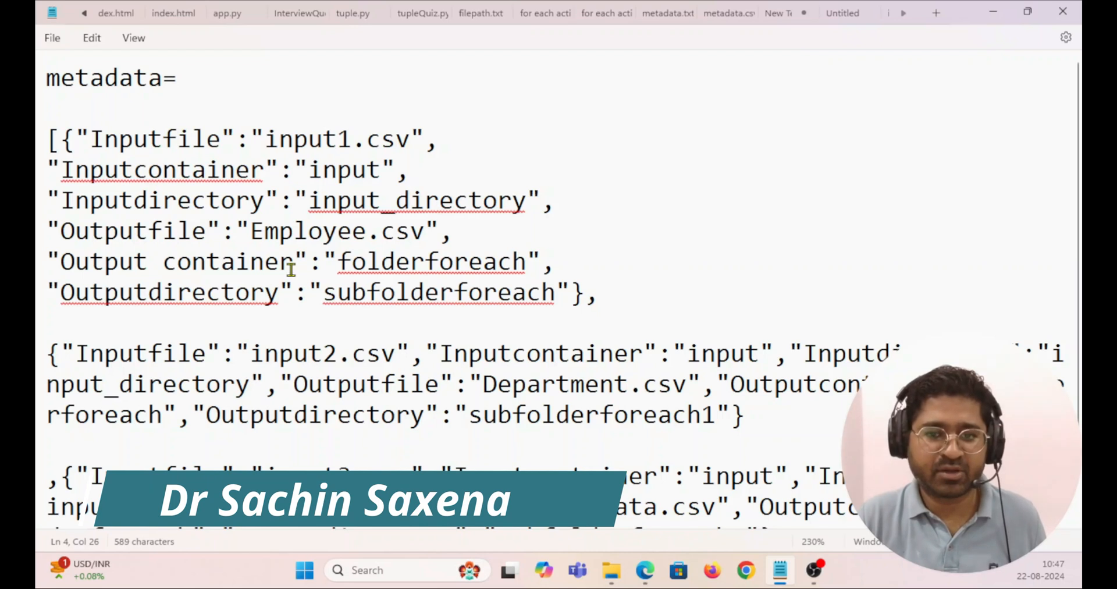
drag(338, 263, 526, 259)
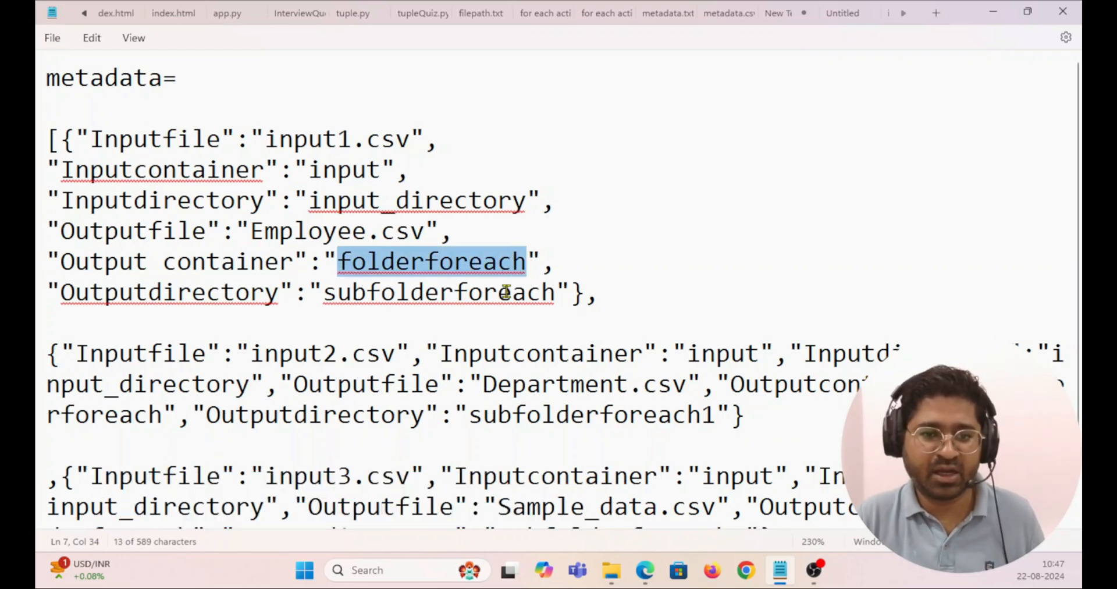
text(output)
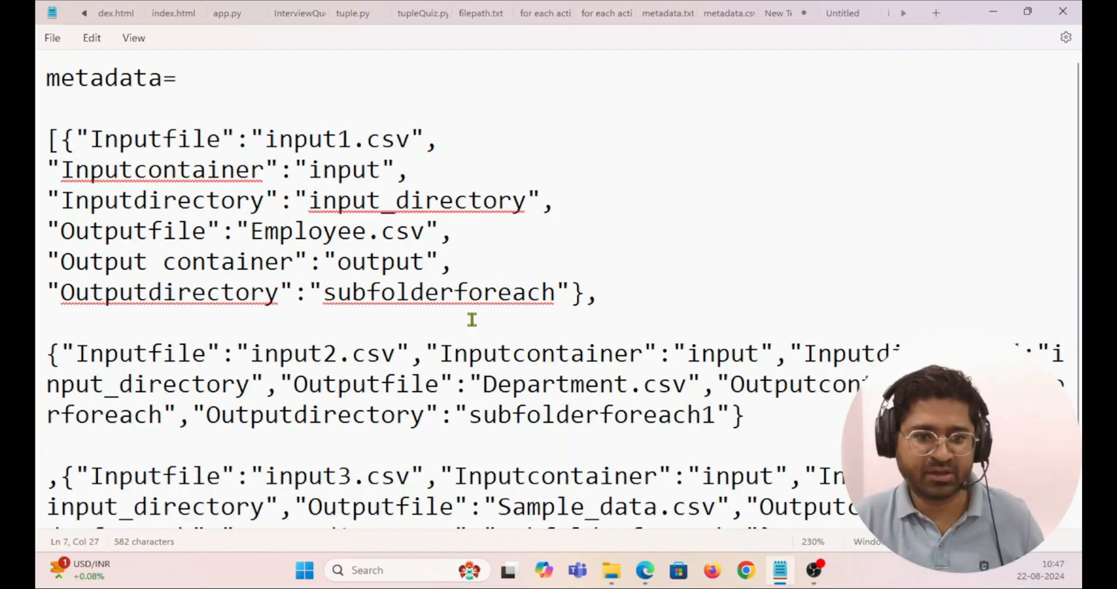
scroll(464, 330, down, 1)
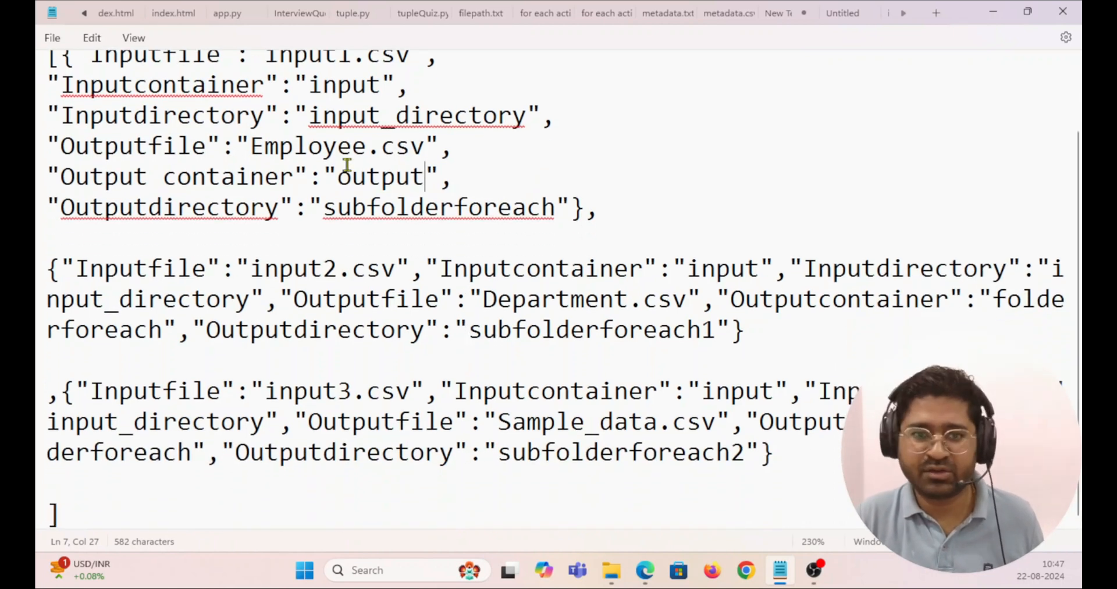
click(166, 177)
key(BackSpace)
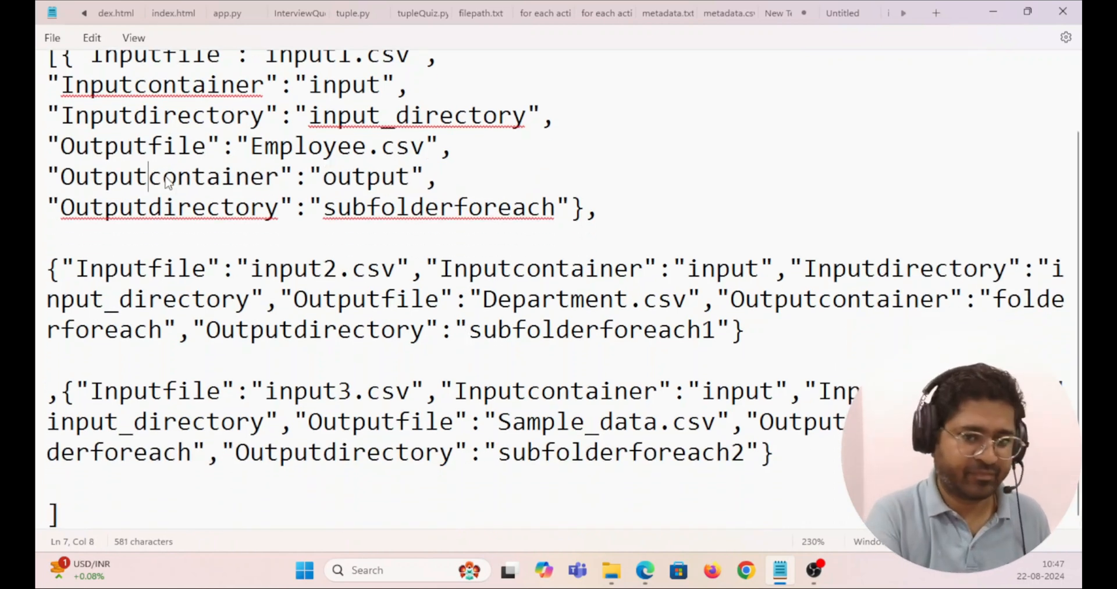
Step: Set the Outputcontainer value to output in the input2.csv and input3.csv entries of the metadata
drag(994, 298, 165, 336)
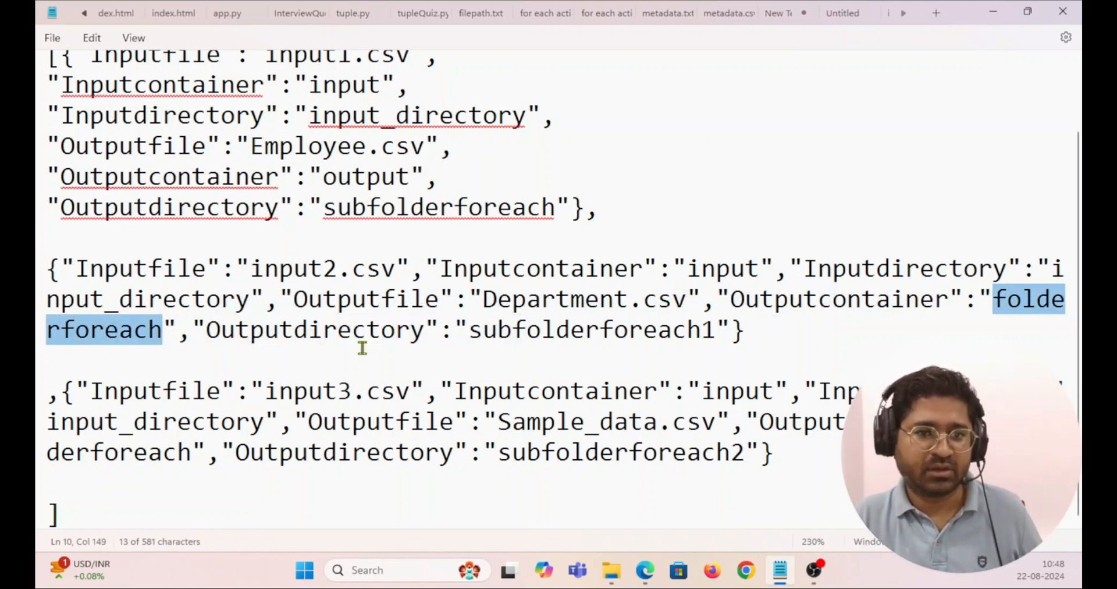
text(output)
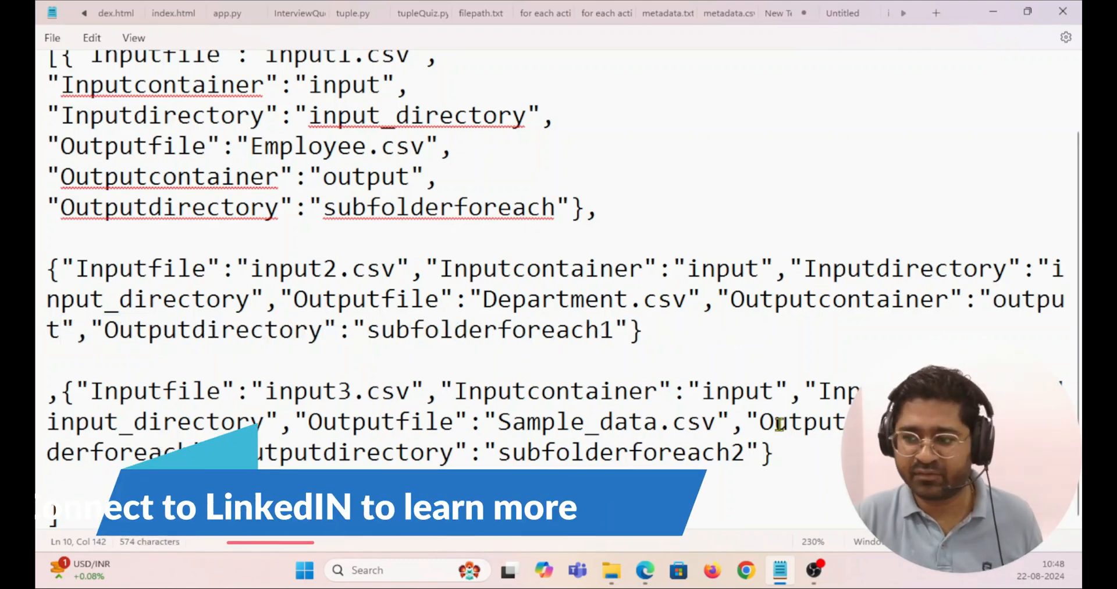
drag(1022, 422, 195, 452)
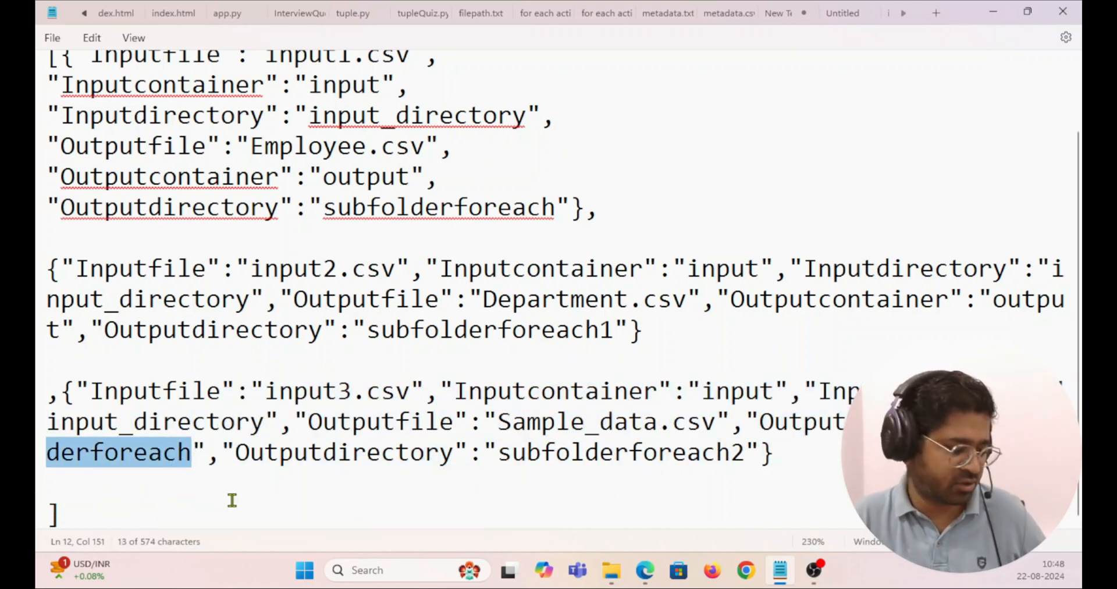
text(output)
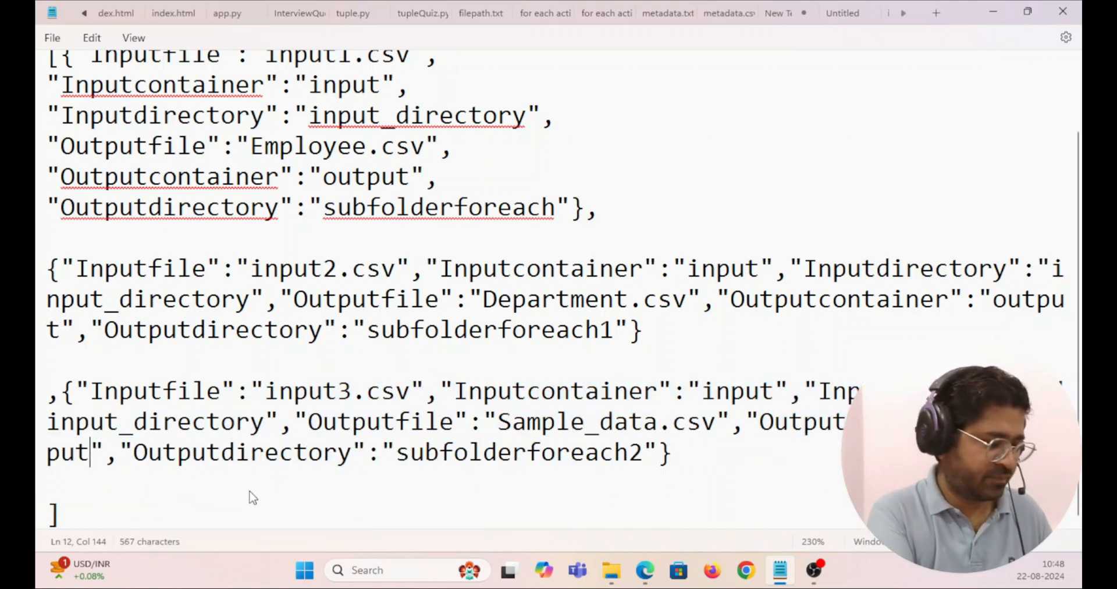
Step: Switch back to the Azure portal and add a directory named output_directory to the output container, copying its name
click(994, 11)
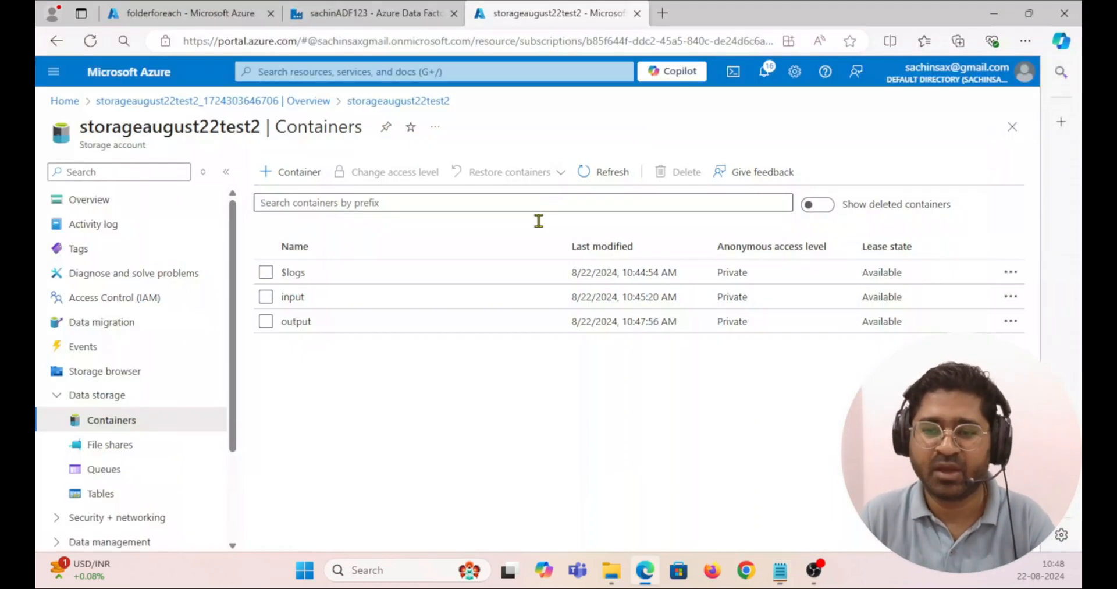
click(296, 322)
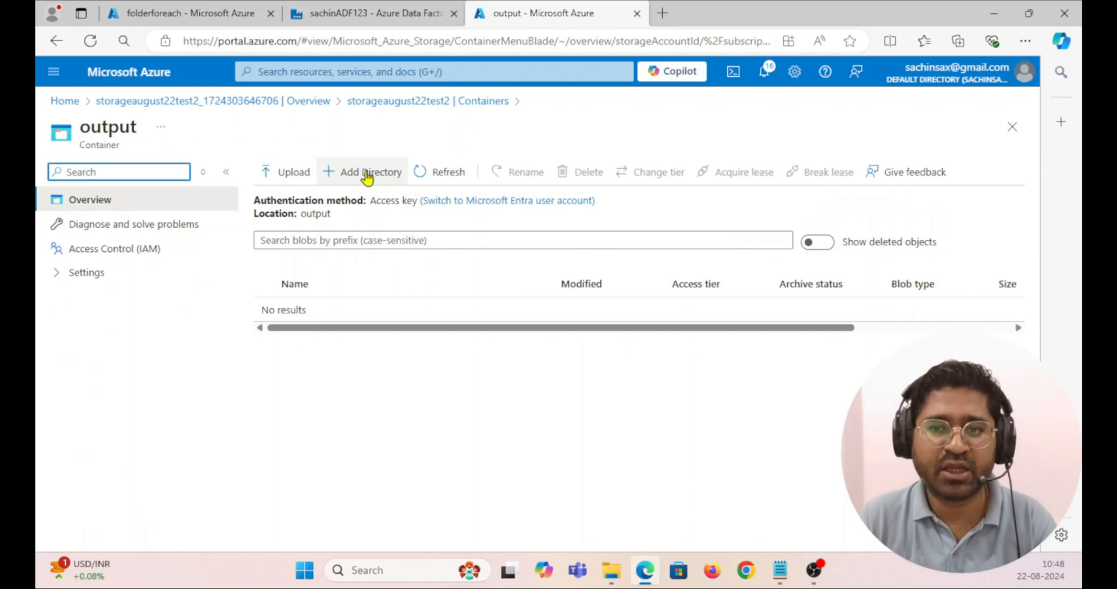
click(367, 174)
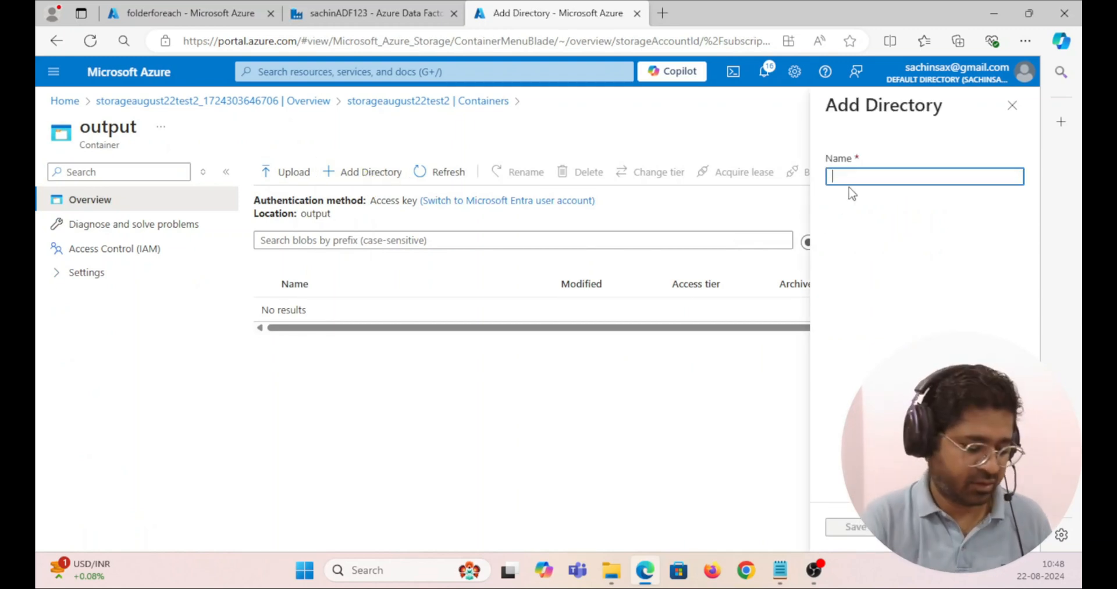
text(output)
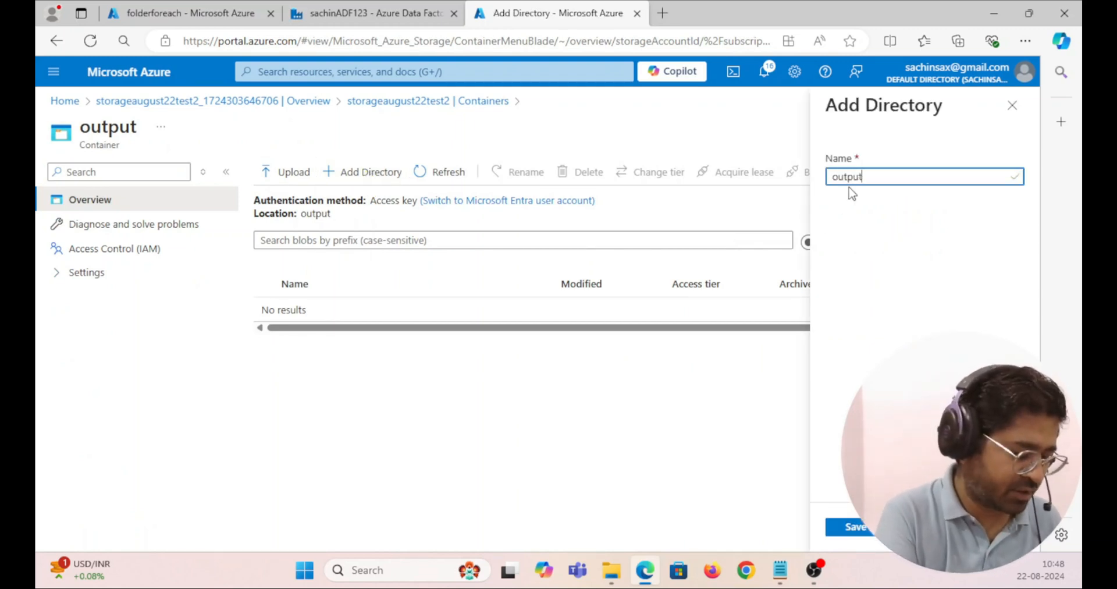
text(_direct)
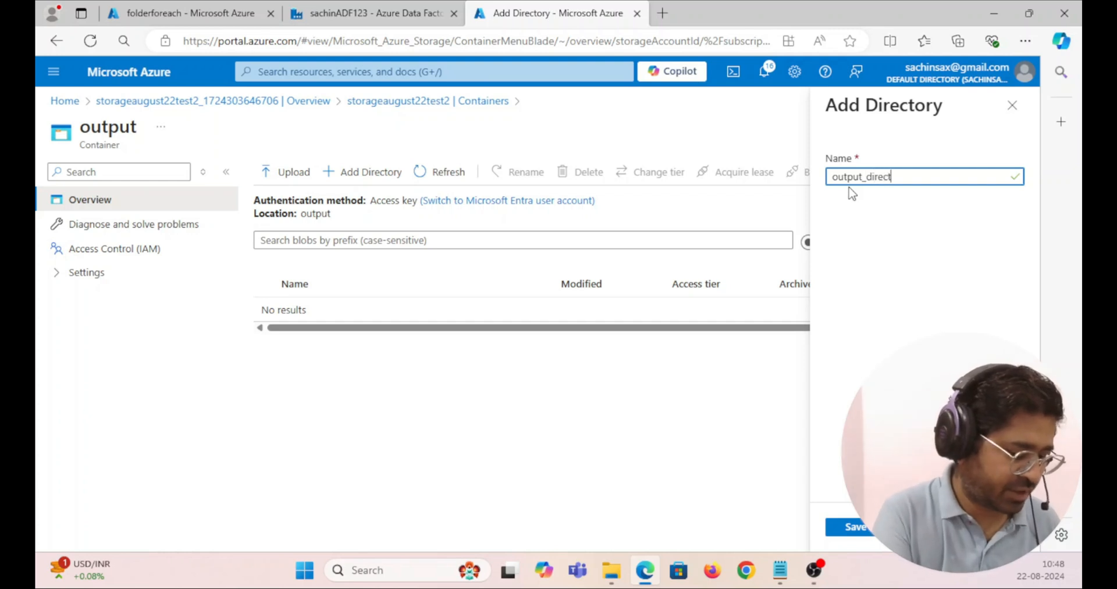
text(ory)
key(ctrl+a)
key(ctrl+c)
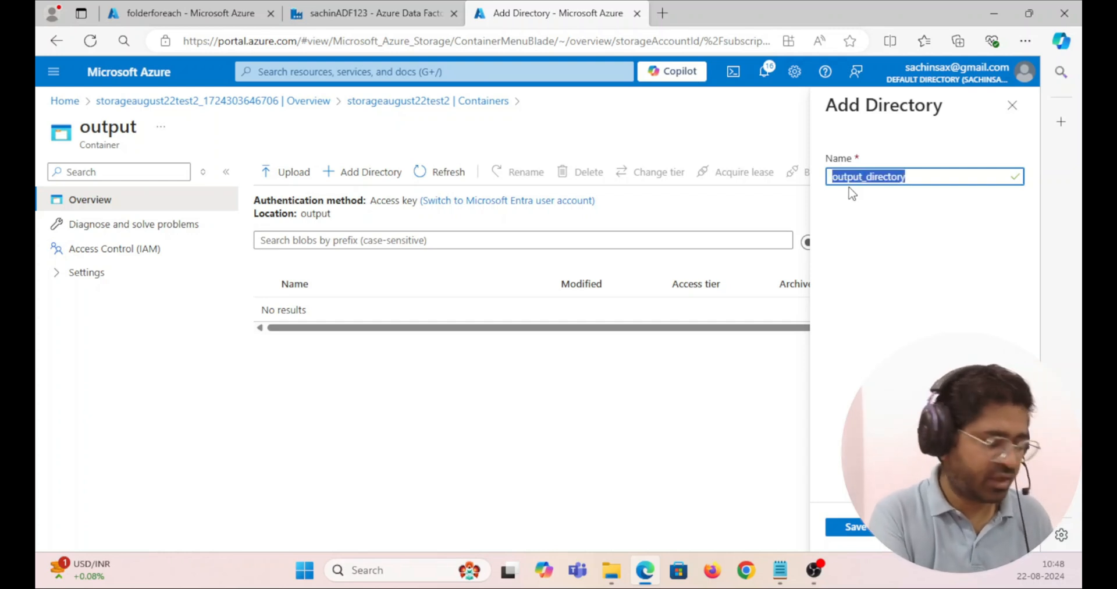
click(846, 527)
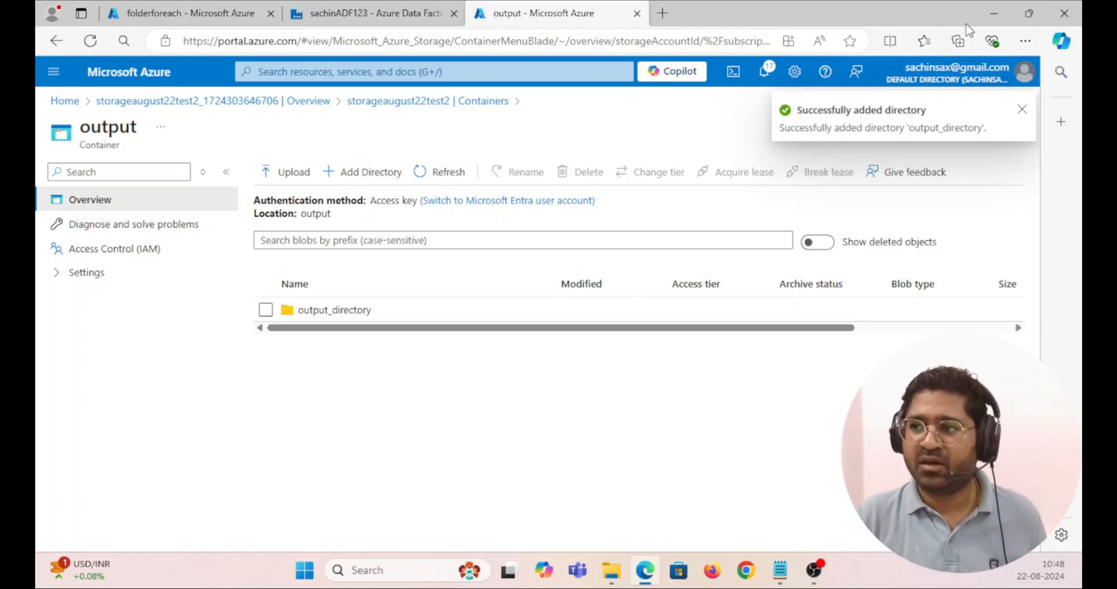
Step: In Notepad, replace the Outputdirectory value of the input1.csv entry with the copied name output_directory
click(994, 13)
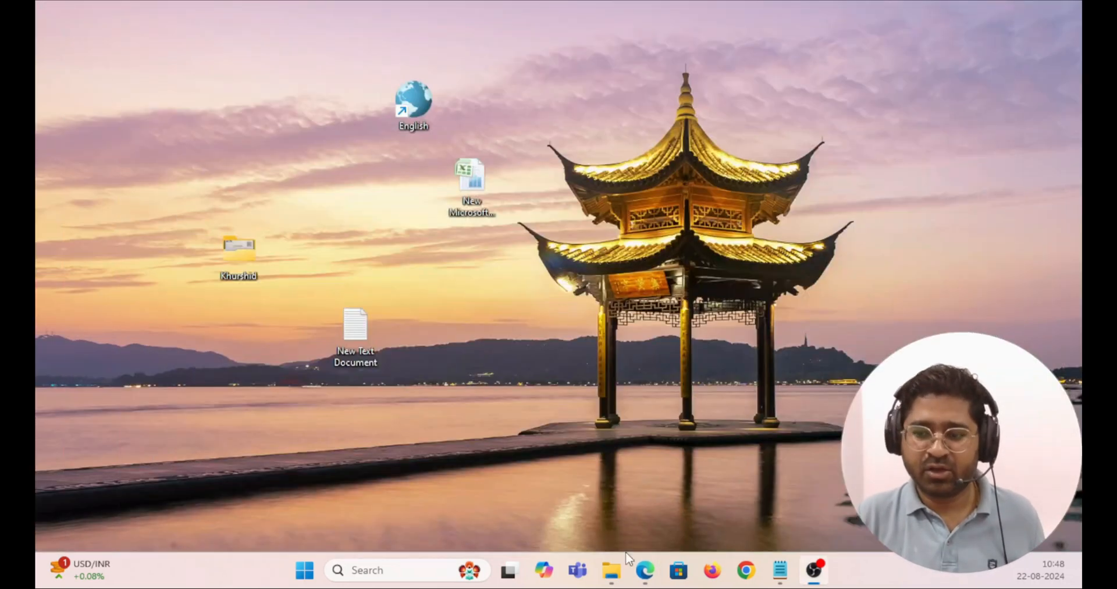
click(780, 570)
scroll(326, 256, up, 1)
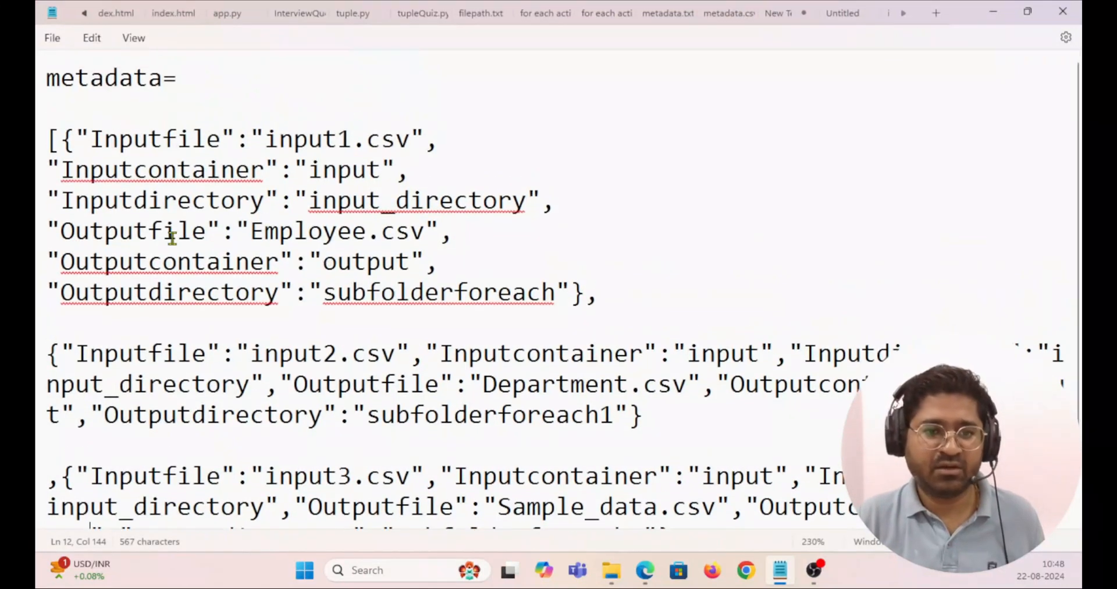
drag(324, 294, 557, 307)
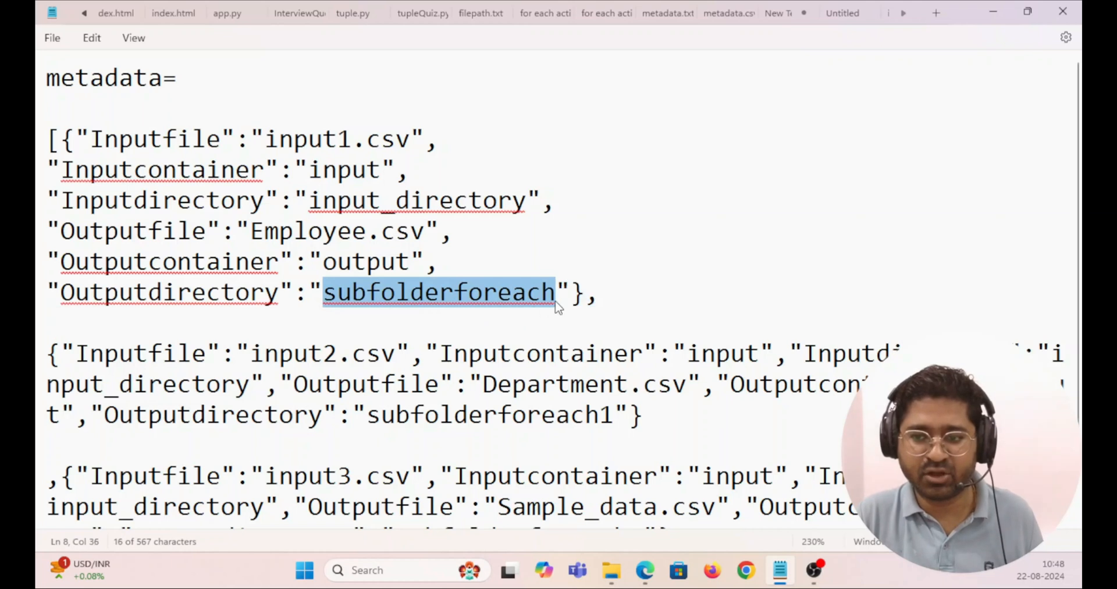
key(ctrl+v)
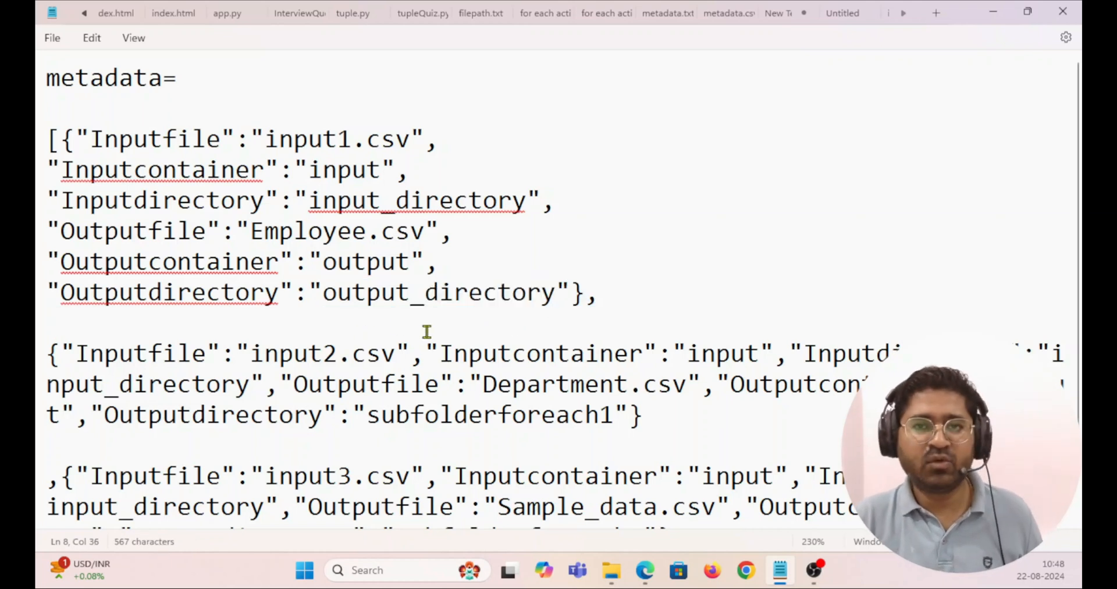
Step: Replace the Outputdirectory values of the input2.csv and input3.csv entries with output_directory
scroll(435, 332, down, 1)
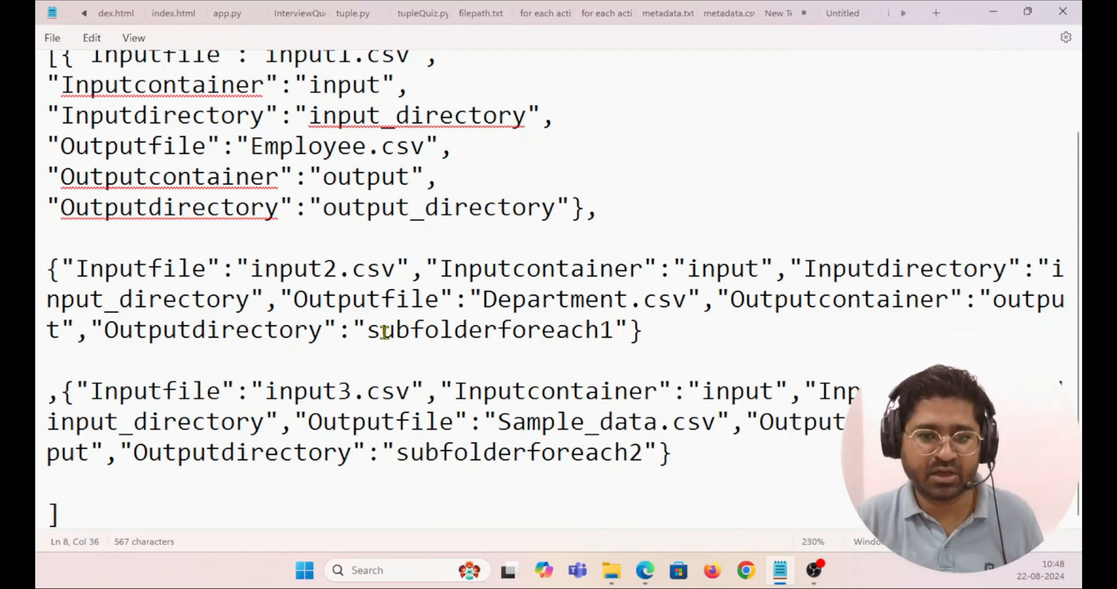
drag(367, 330, 612, 336)
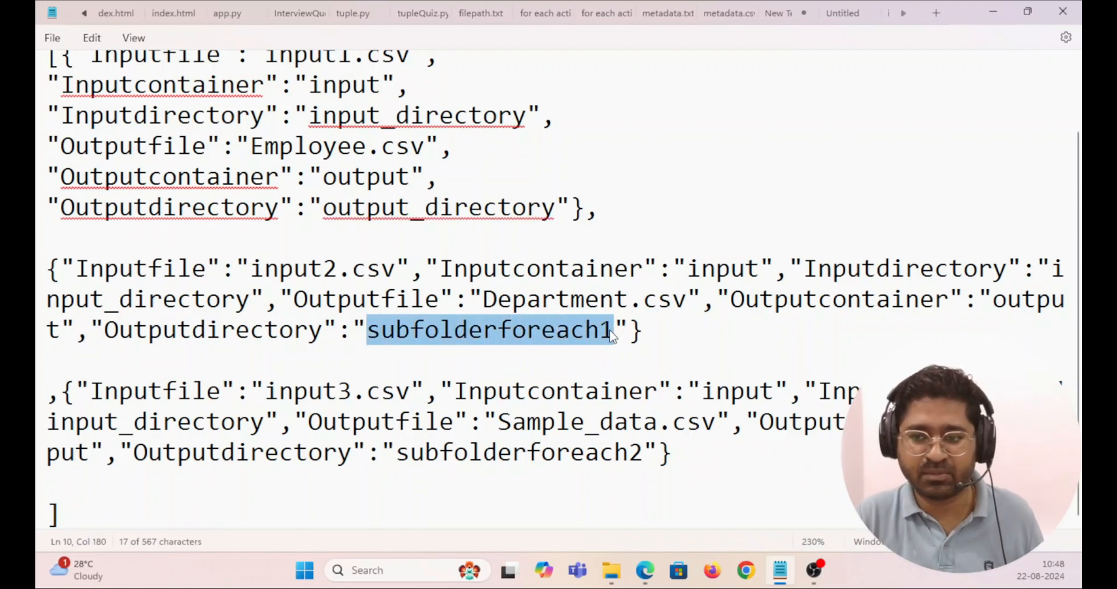
key(ctrl+v)
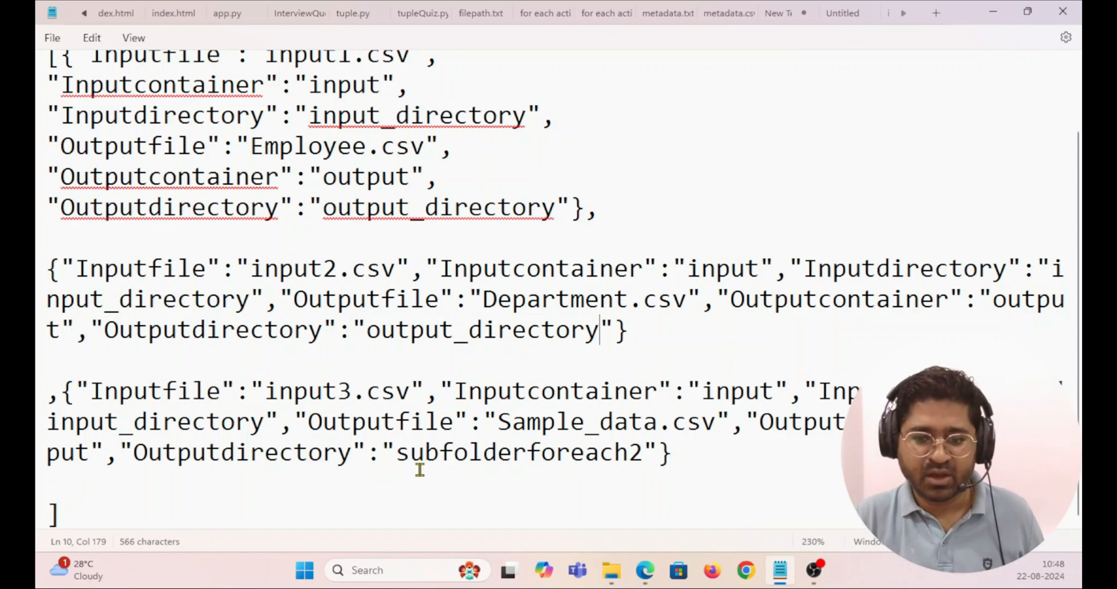
drag(402, 453, 643, 454)
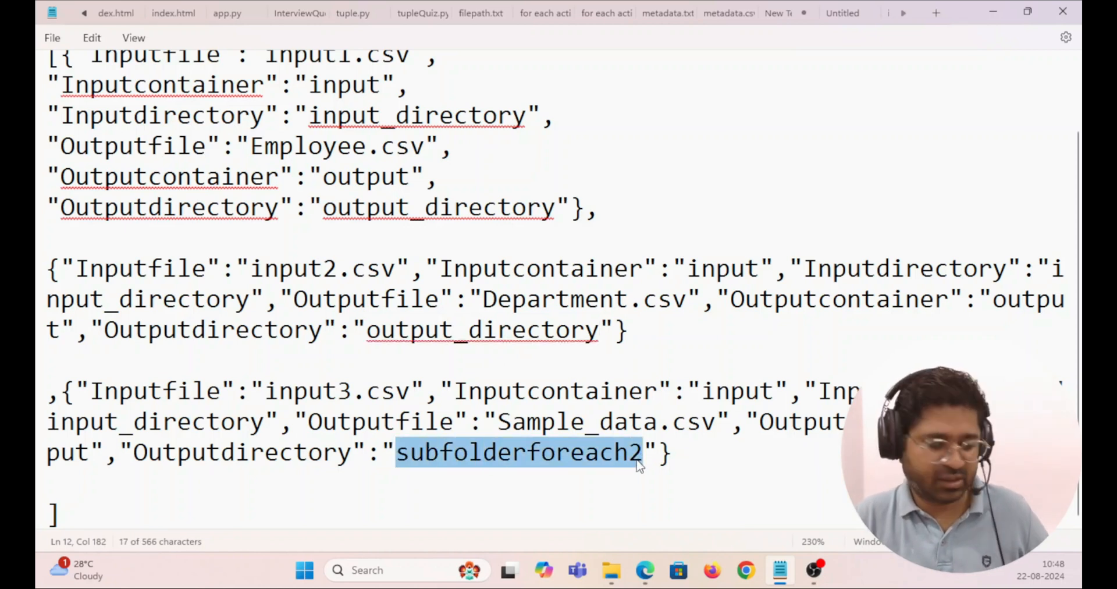
key(ctrl+v)
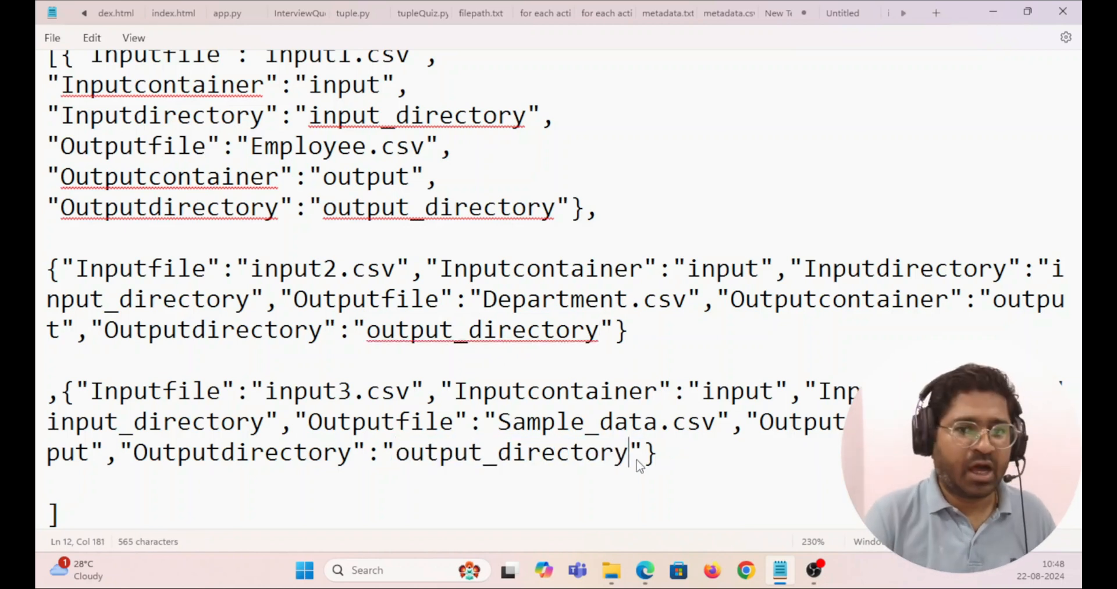
Step: Check the completed metadata, switch to the Azure portal and open output_directory in the output container
scroll(369, 319, up, 1)
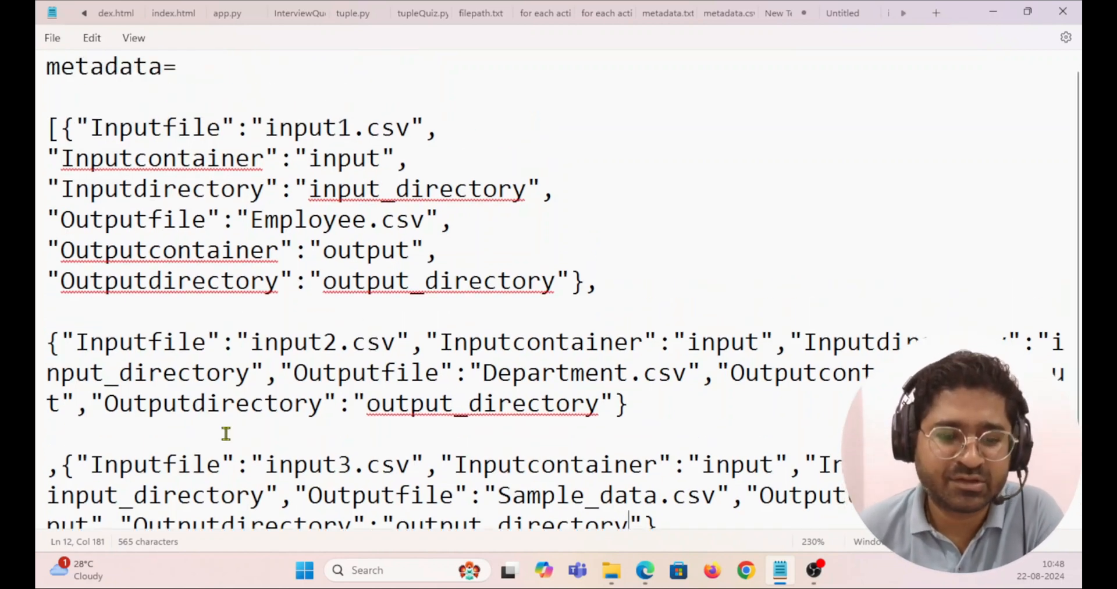
scroll(225, 433, down, 1)
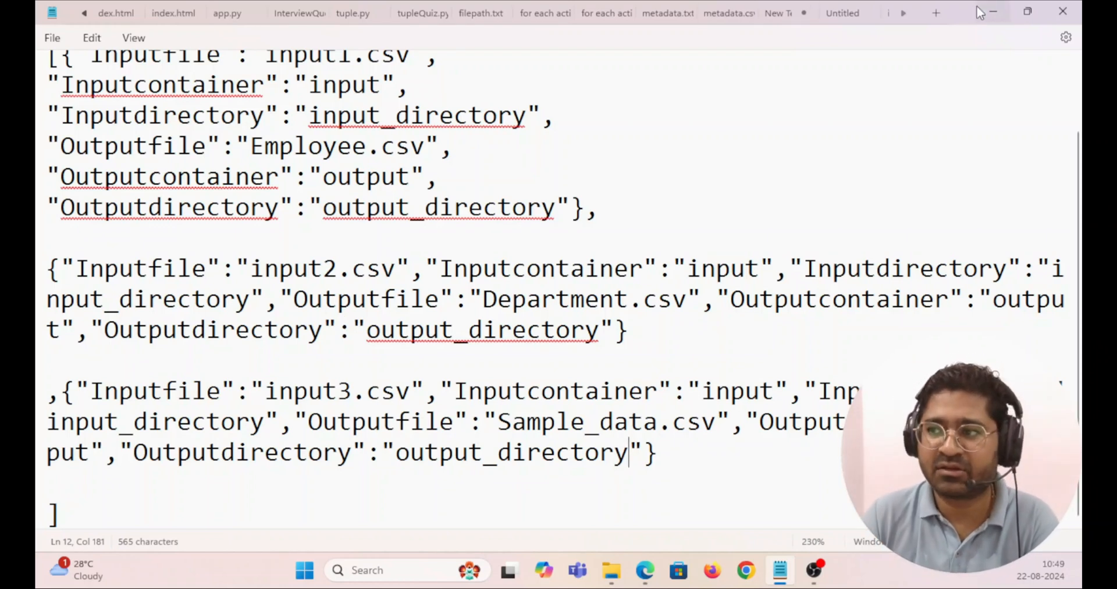
click(993, 12)
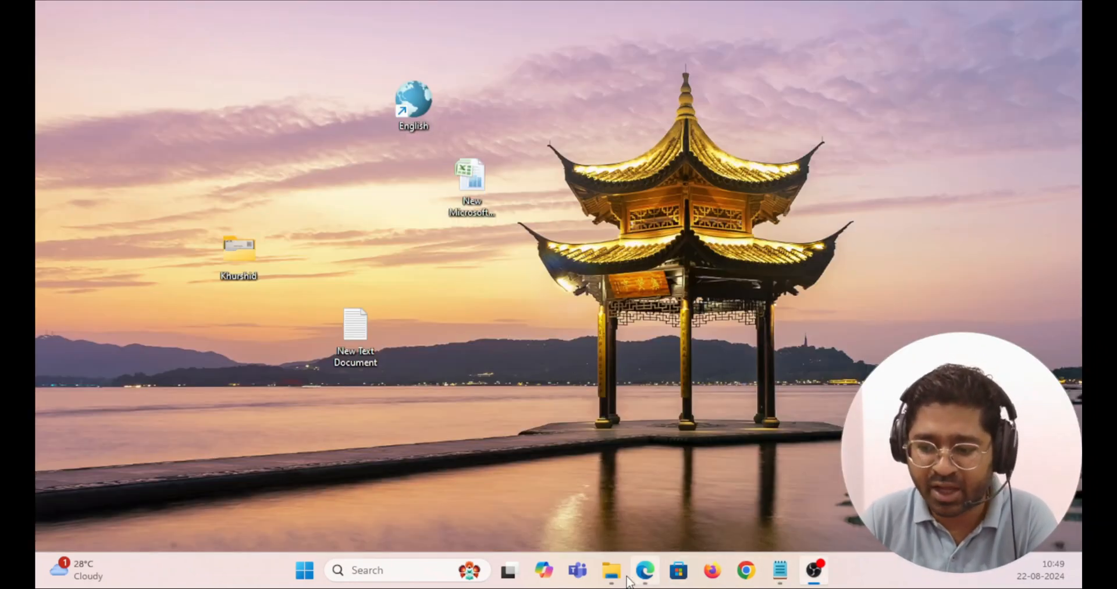
mouse_move(611, 570)
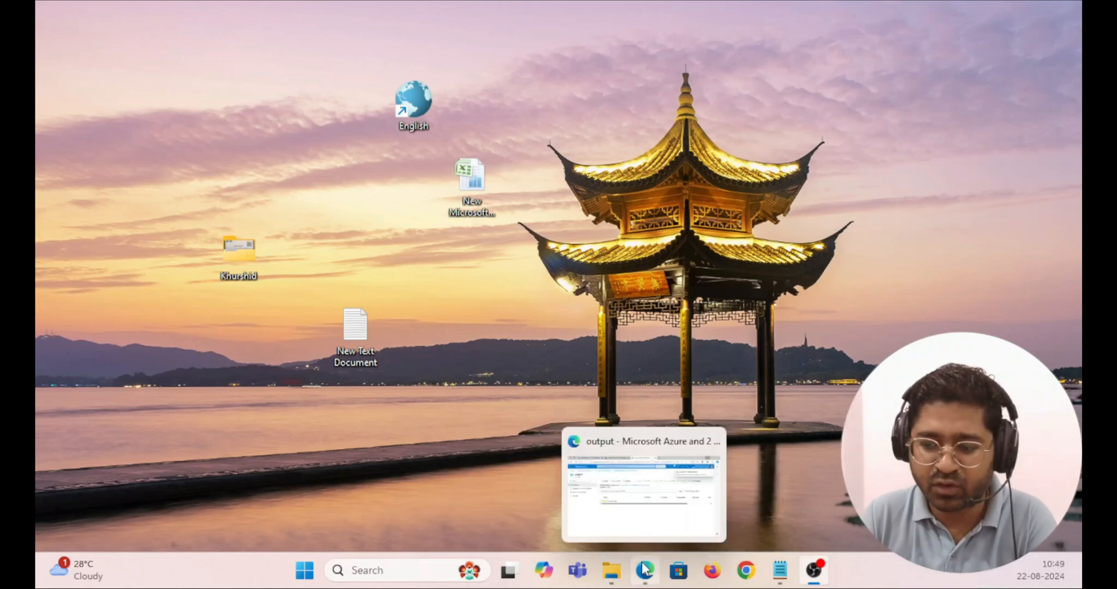
click(646, 512)
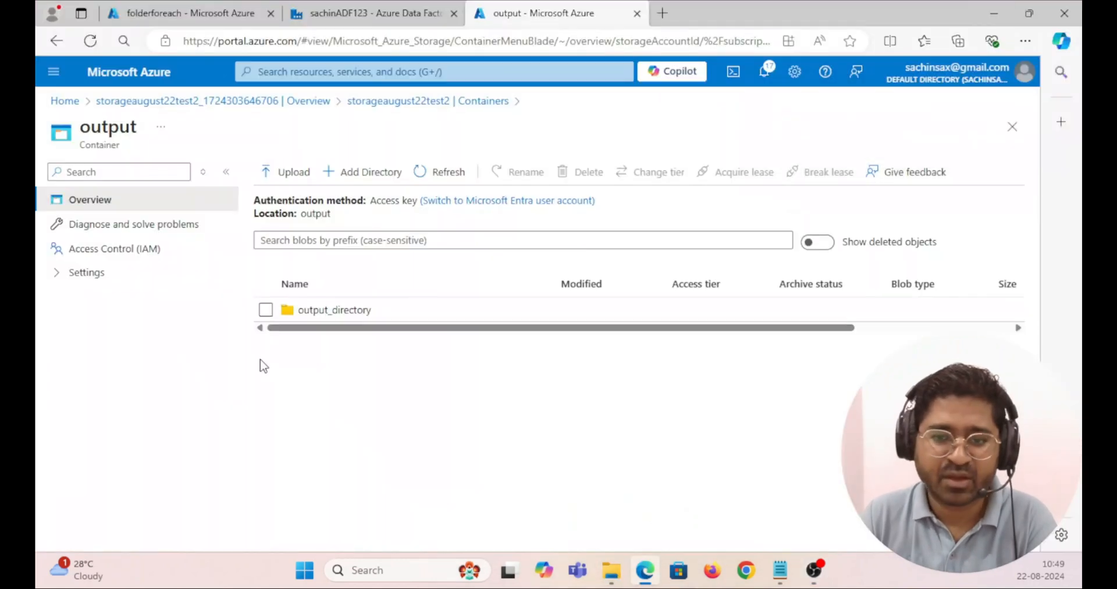
click(327, 313)
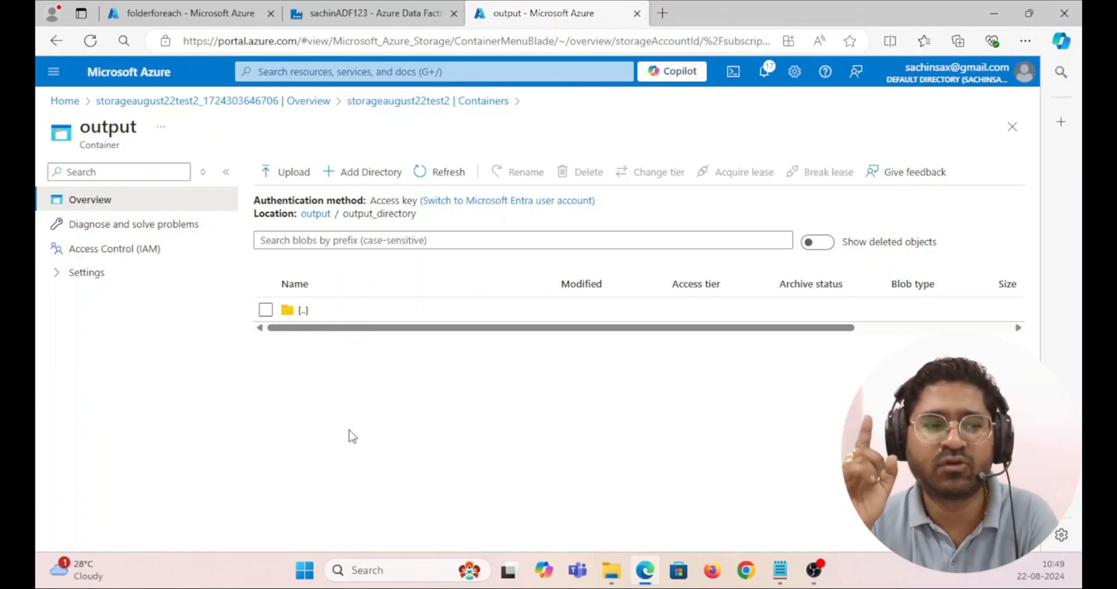
Step: Return to the metadata in Notepad and review the Outputfile names of the three entries and the array's overall structure
click(780, 571)
scroll(365, 325, up, 1)
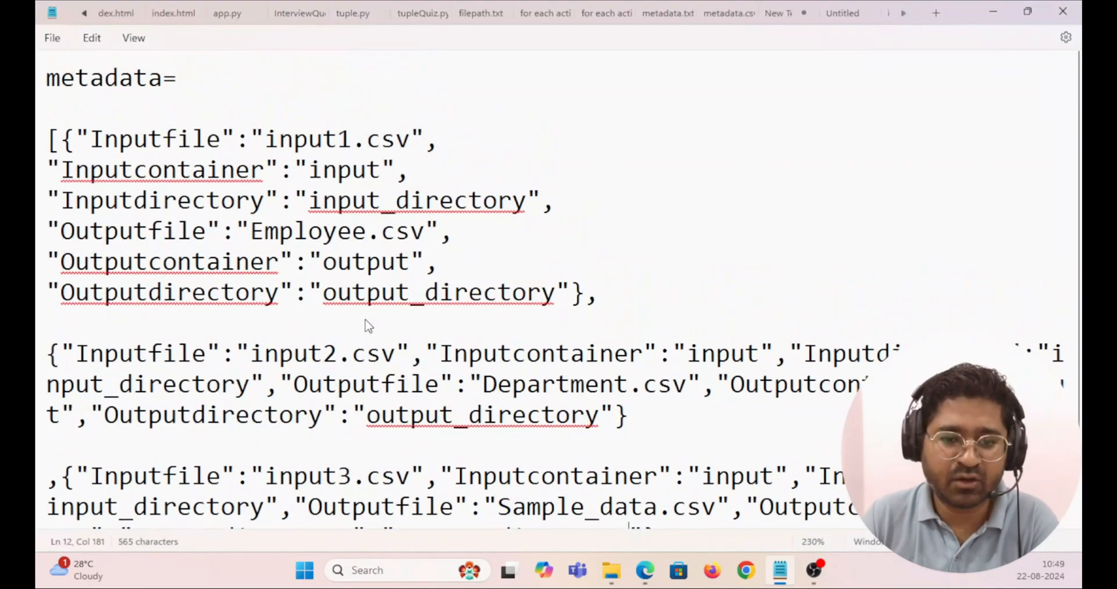
scroll(361, 291, down, 1)
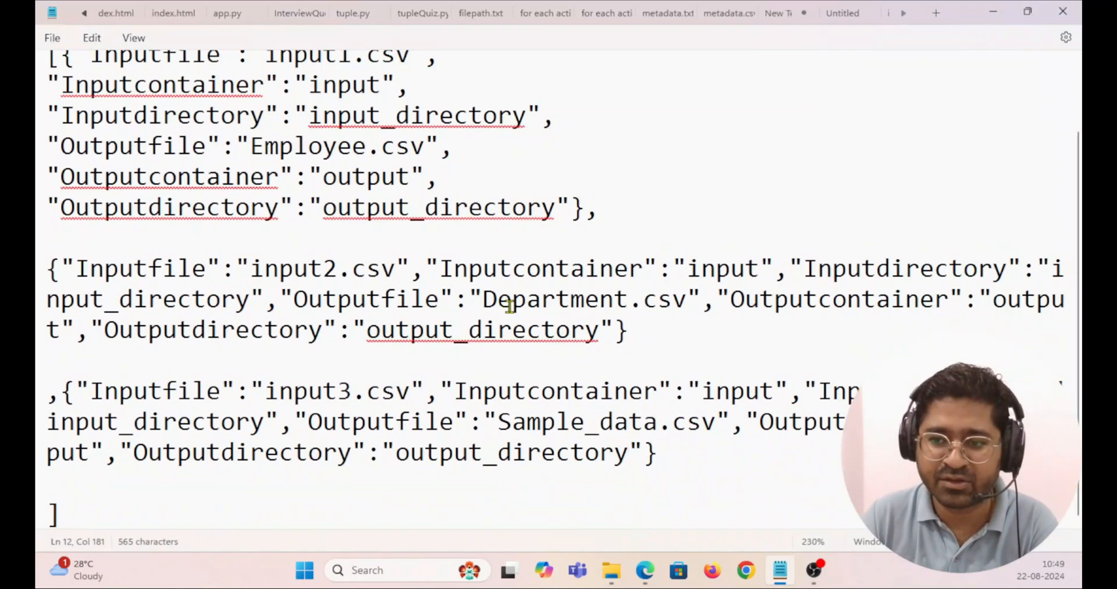
drag(490, 298, 689, 299)
click(629, 349)
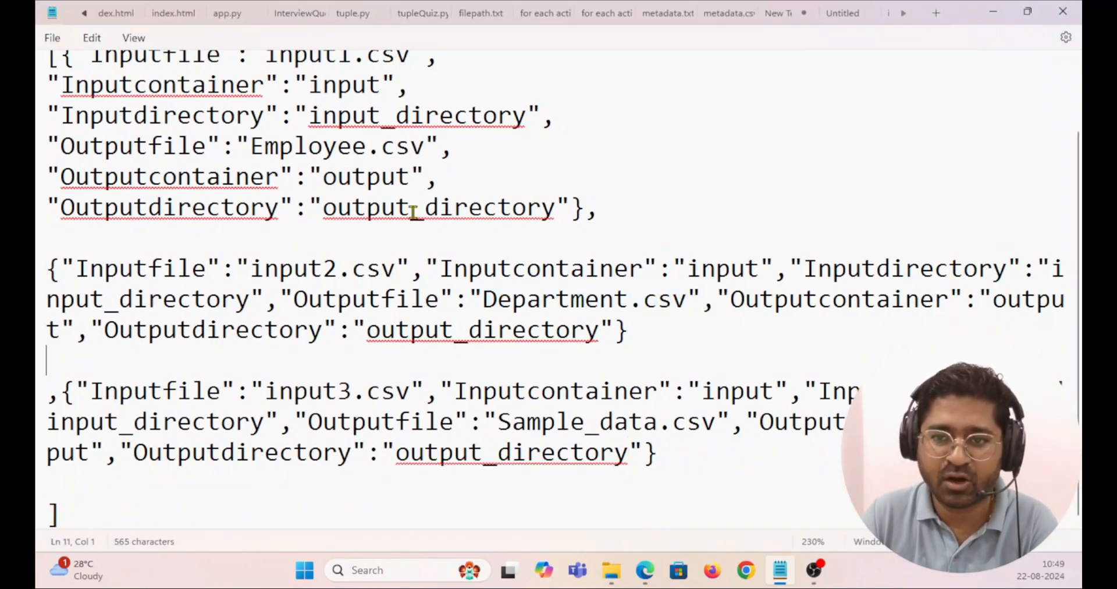
drag(260, 145, 440, 146)
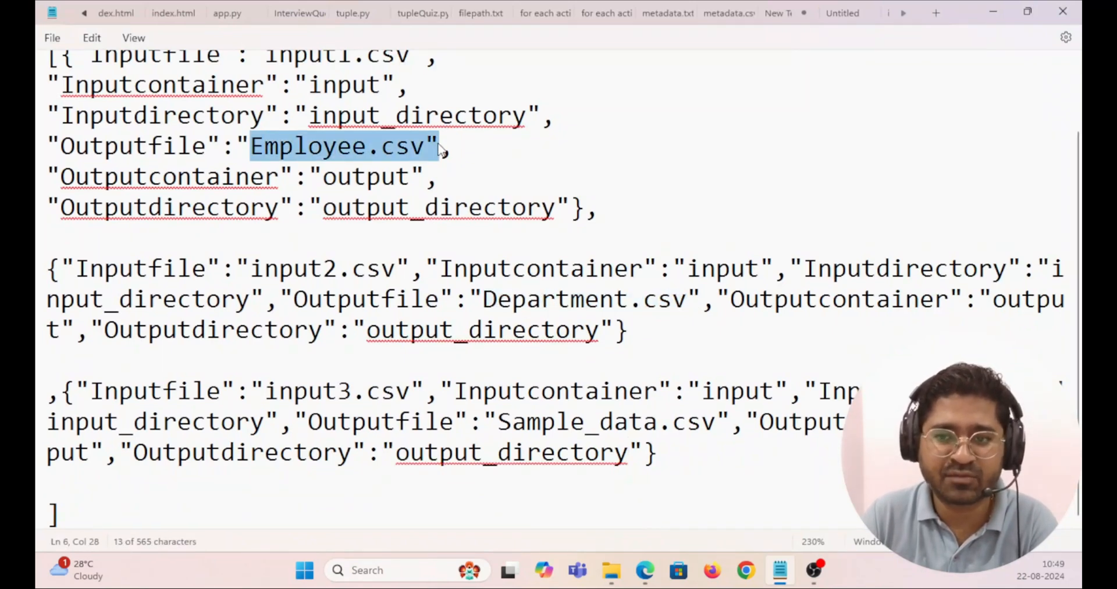
click(570, 393)
drag(500, 425, 716, 430)
click(681, 468)
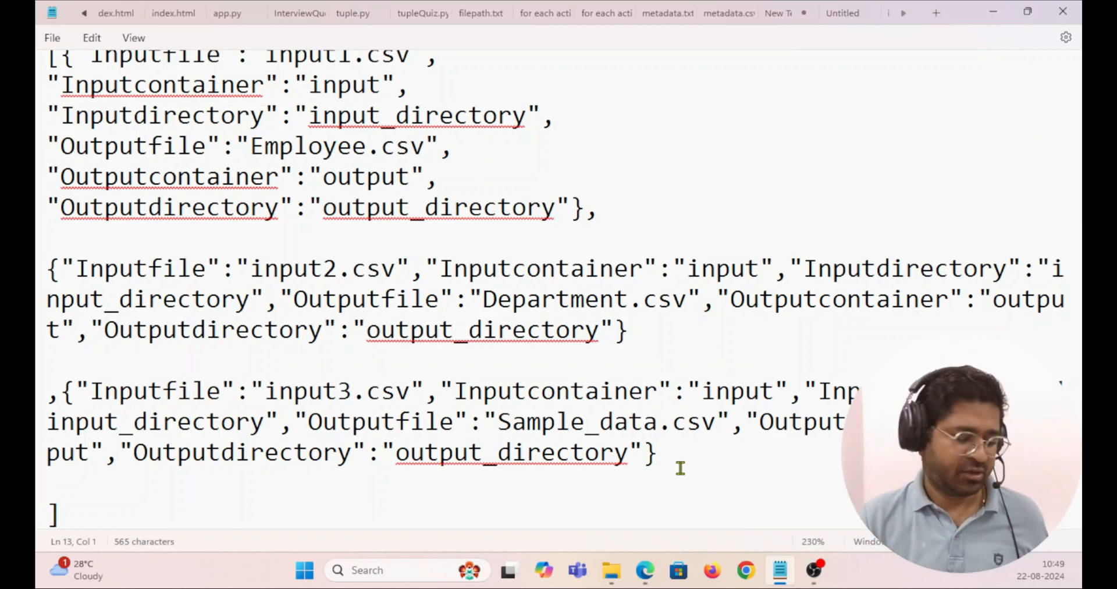
key(ctrl+a)
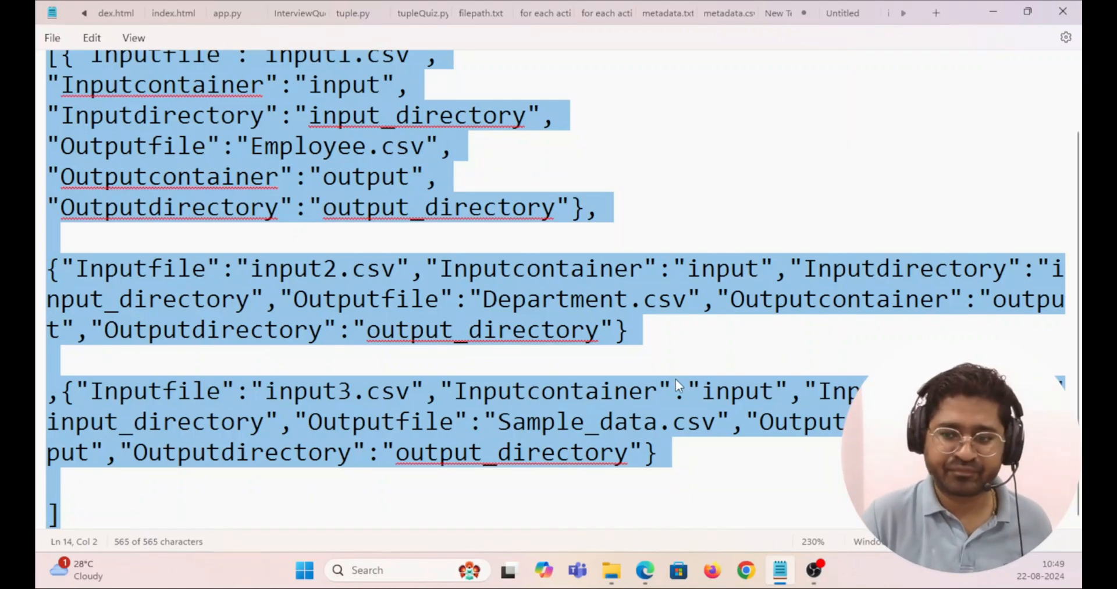
click(91, 524)
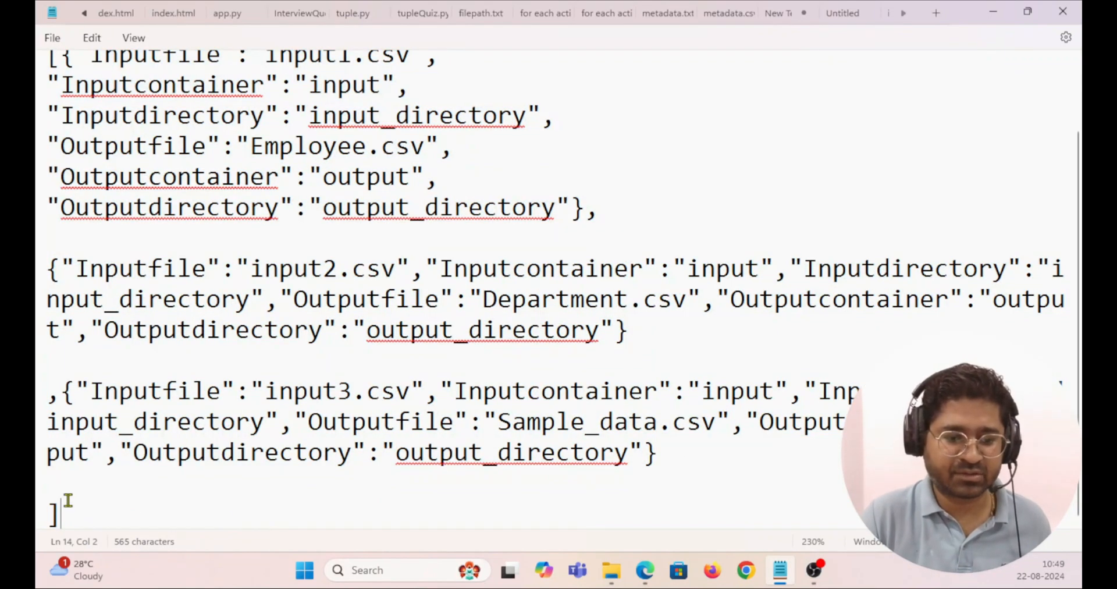
drag(76, 511, 41, 446)
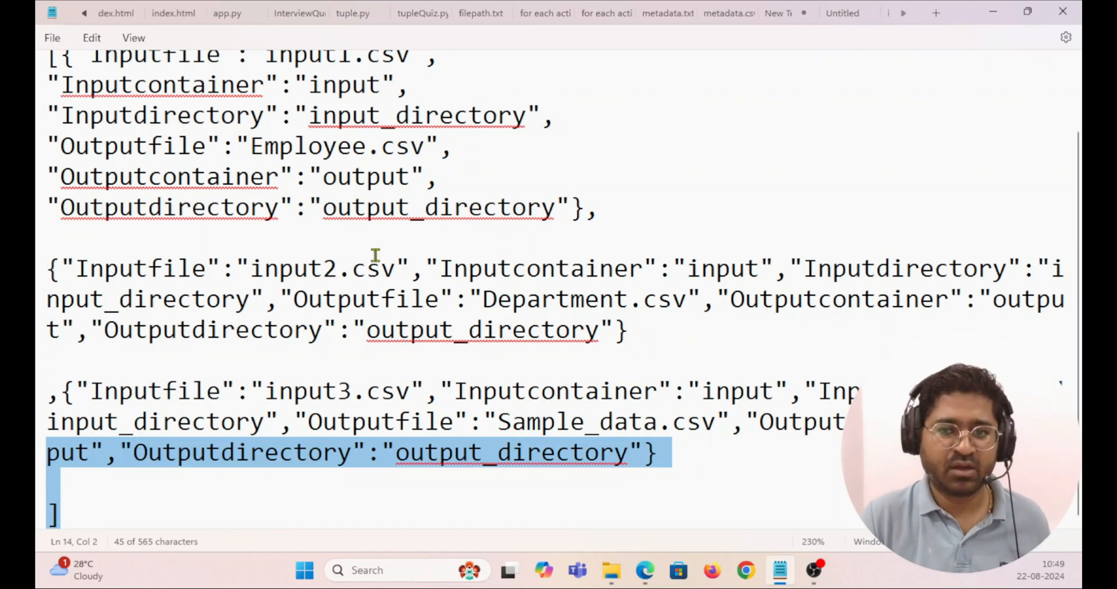
Step: Remove the blank lines between the metadata entries and the line breaks before the closing bracket, and select the whole JSON array
click(408, 248)
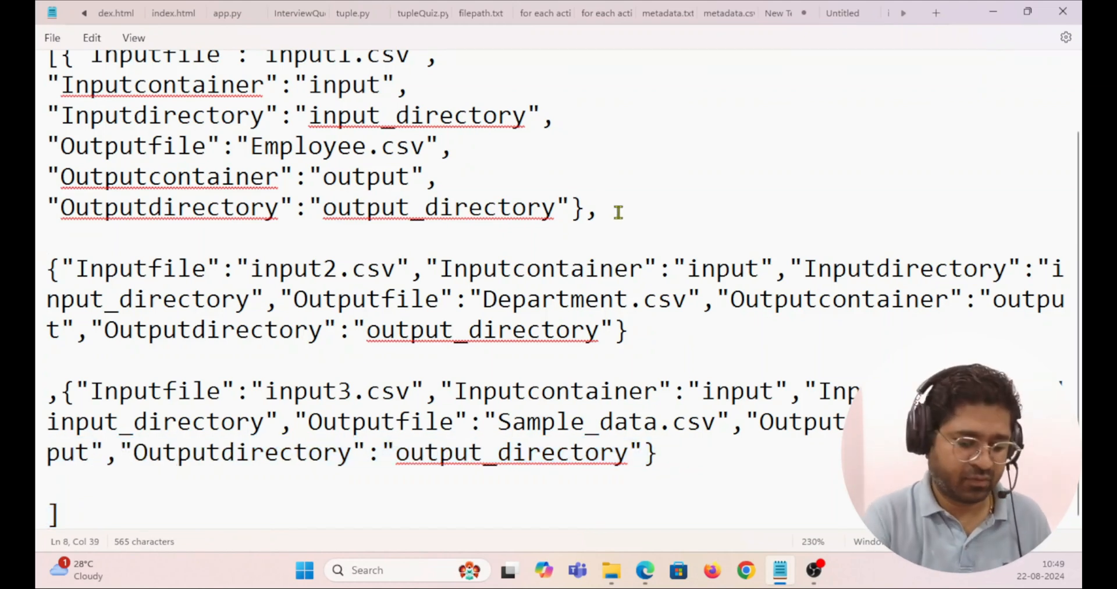
key(Delete)
click(656, 301)
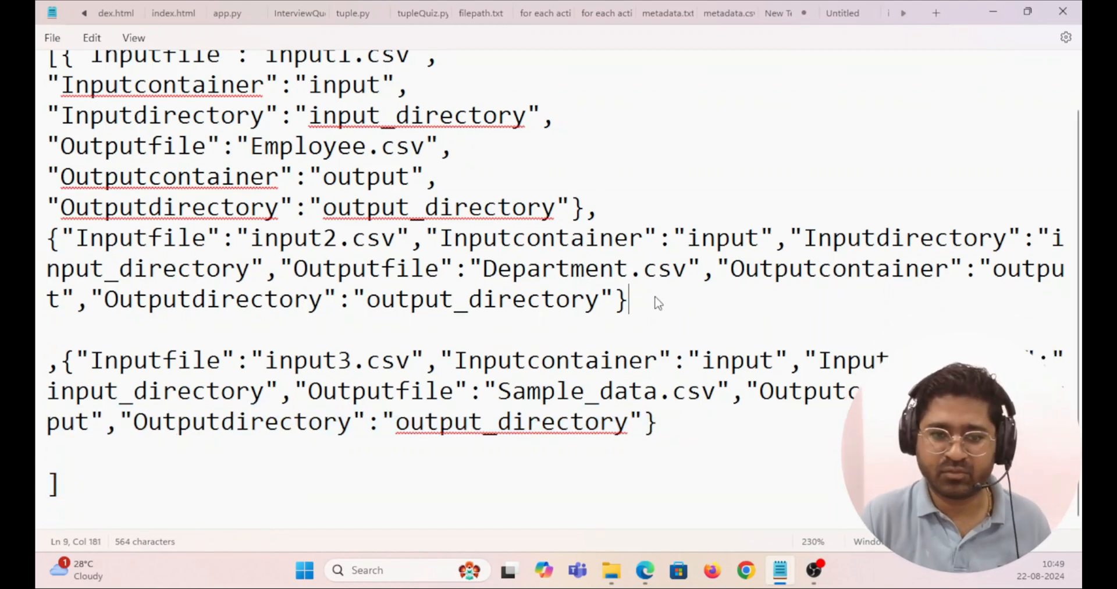
key(Delete)
key(Delete)
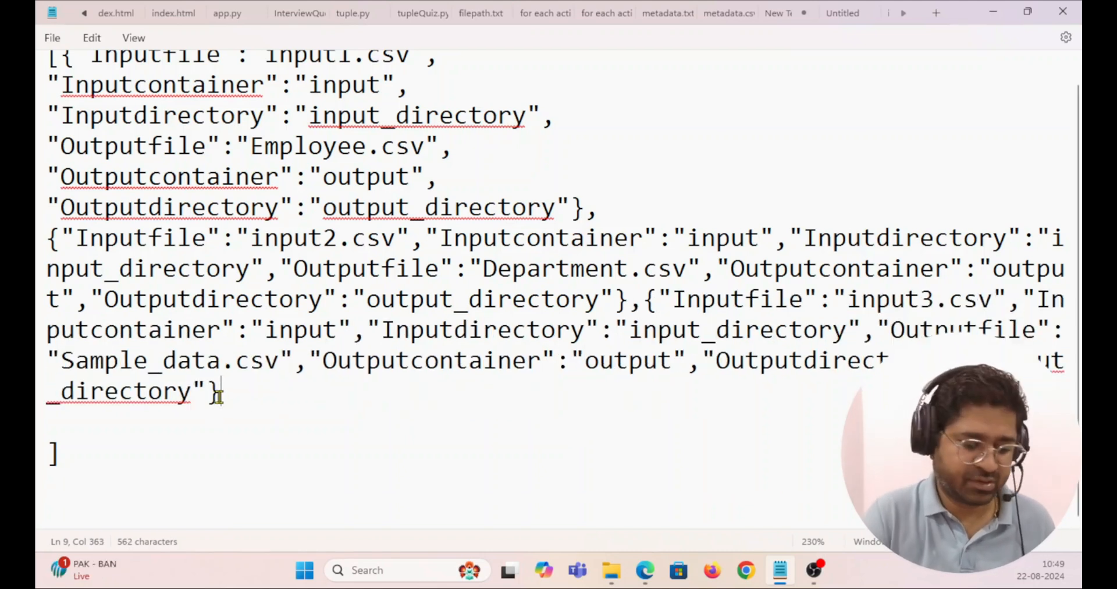
click(218, 396)
key(Delete)
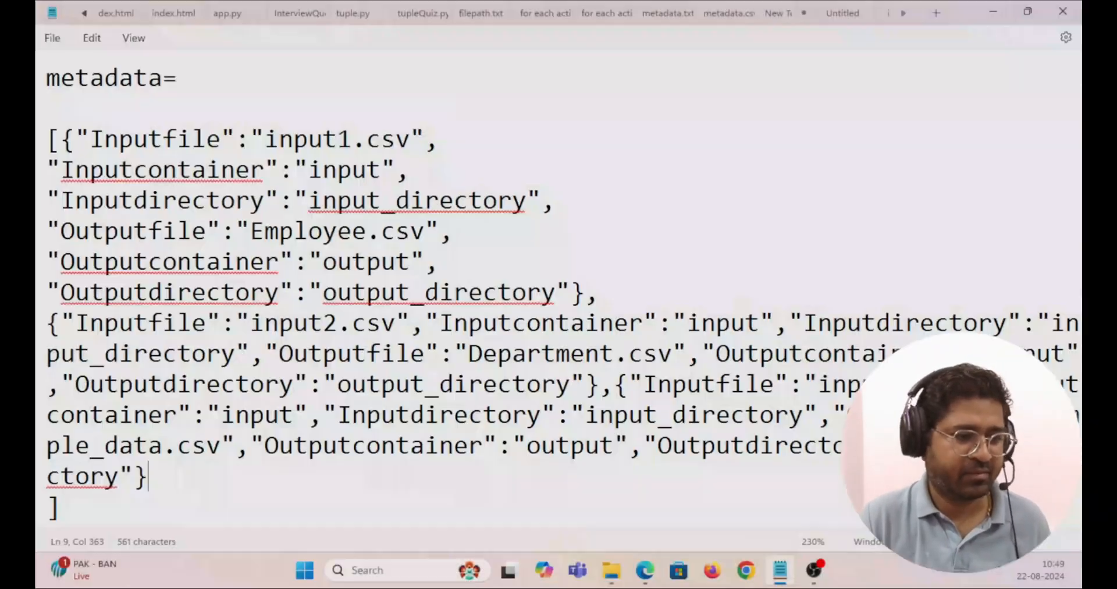
key(Delete)
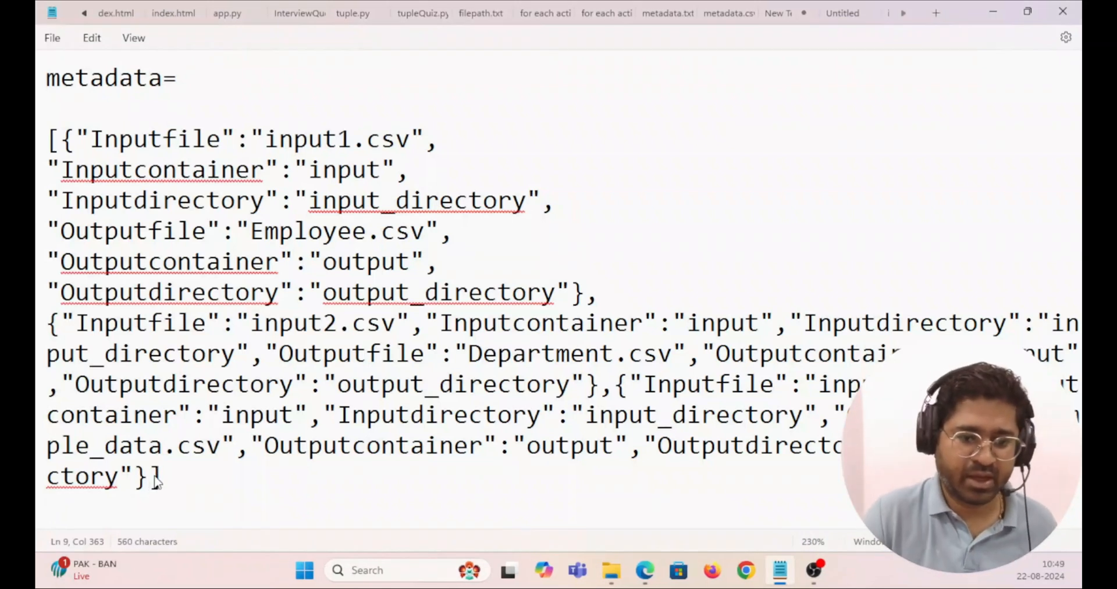
drag(173, 484, 47, 152)
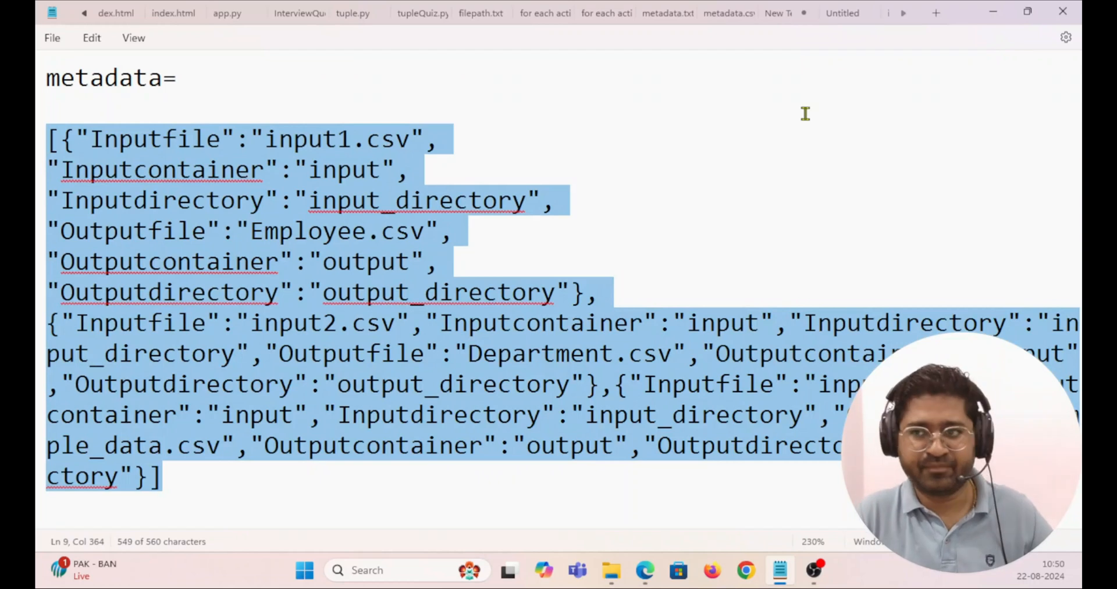
Step: Minimize Notepad and switch to pipeline1 in Azure Data Factory
click(991, 13)
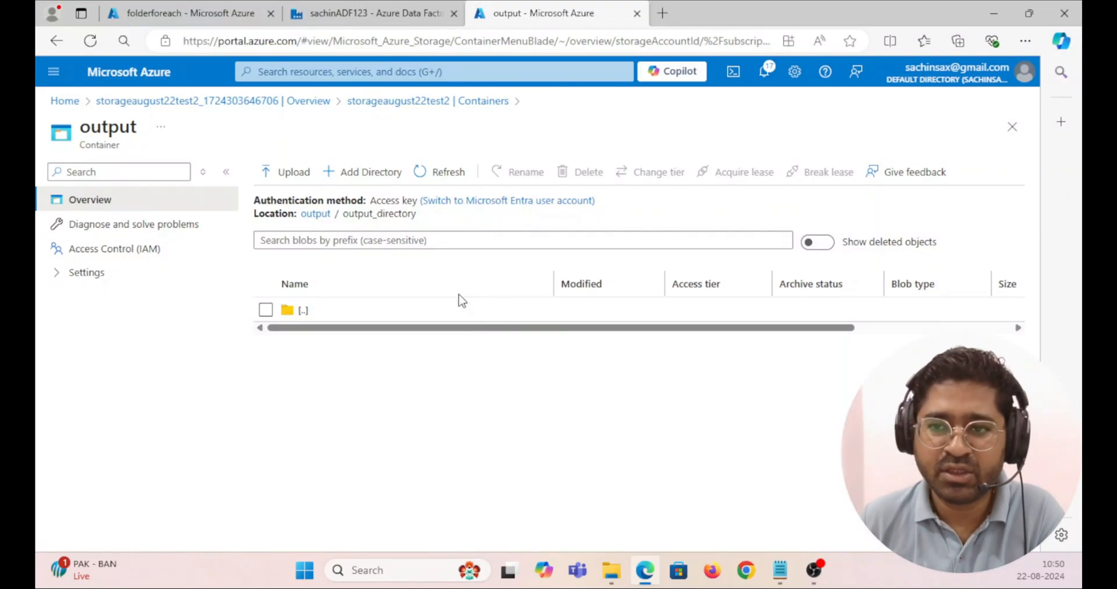
click(370, 13)
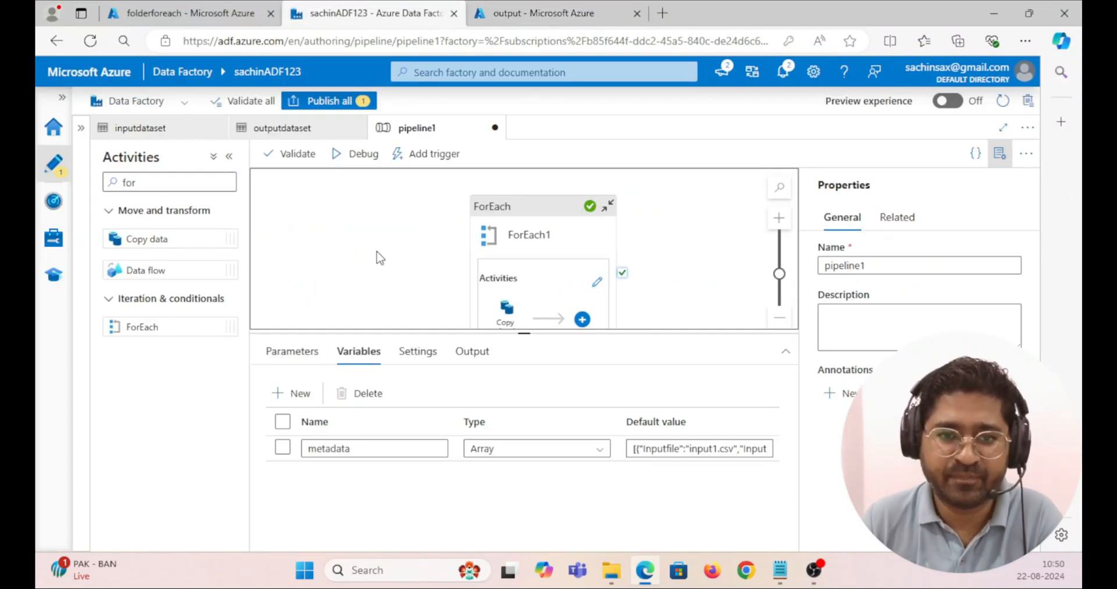
click(42, 167)
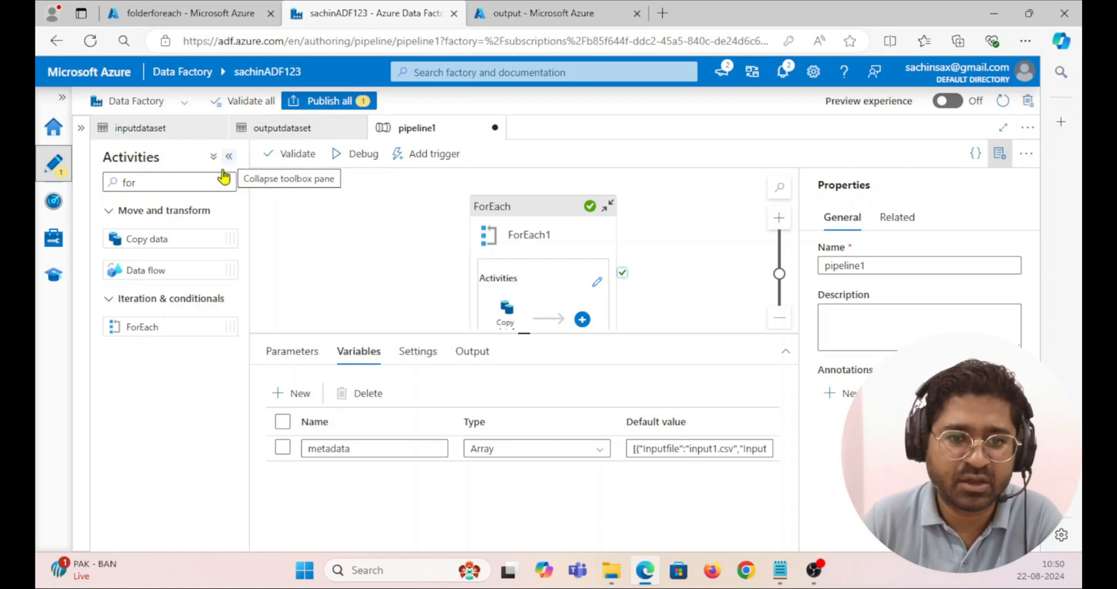
drag(165, 183, 111, 185)
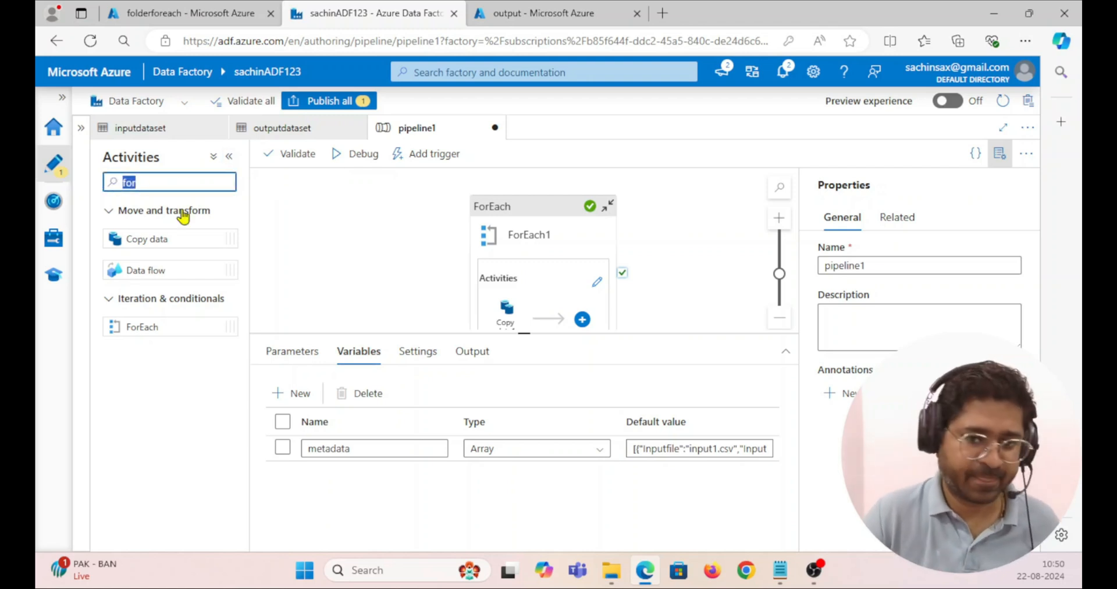
Step: Try to delete the ForEach1 activity from the open pipeline1
click(492, 276)
click(502, 213)
key(Delete)
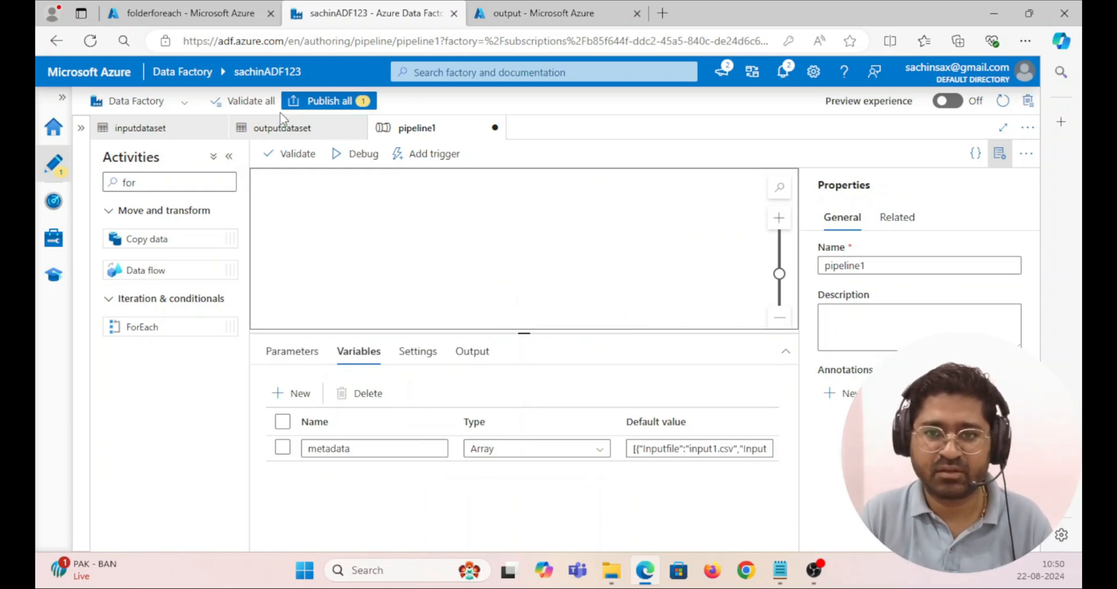
Step: Close pipeline1 while discarding its changes, and close the outputdataset and inputdataset editors
click(495, 128)
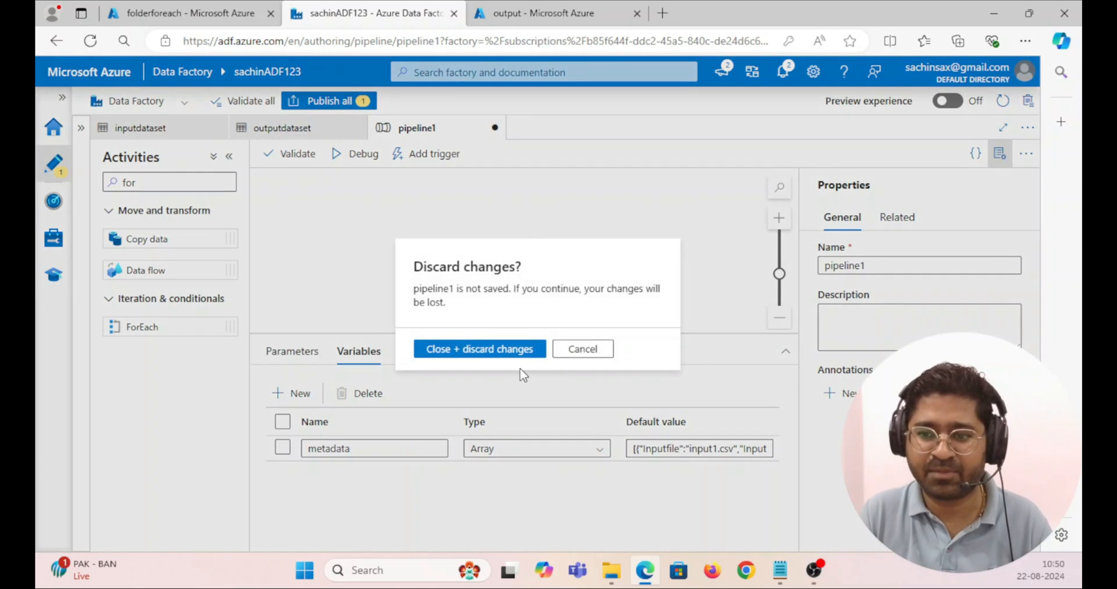
click(511, 349)
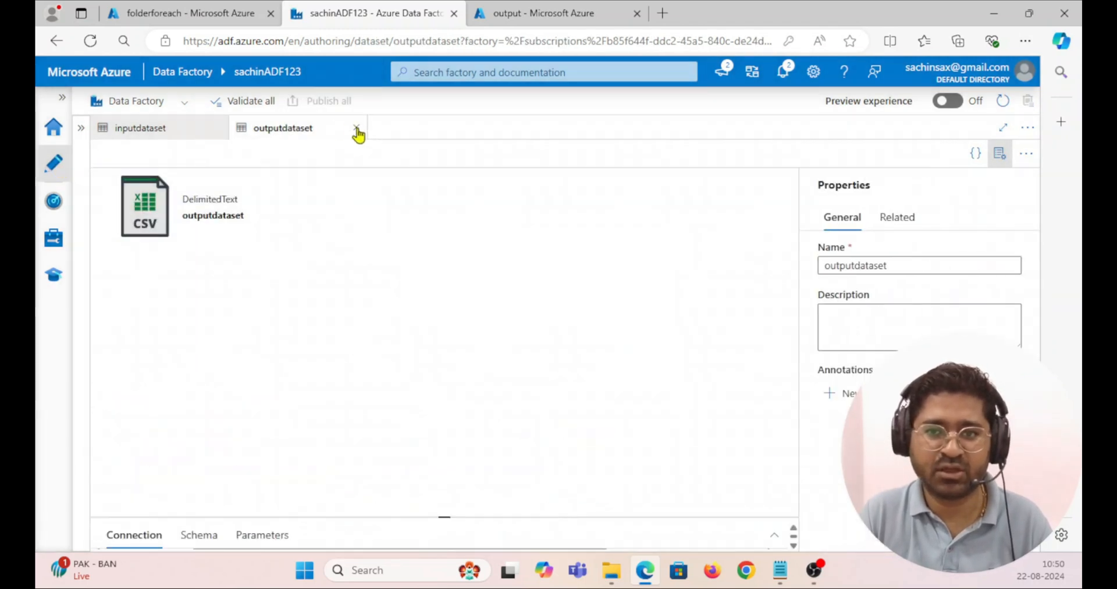
click(356, 128)
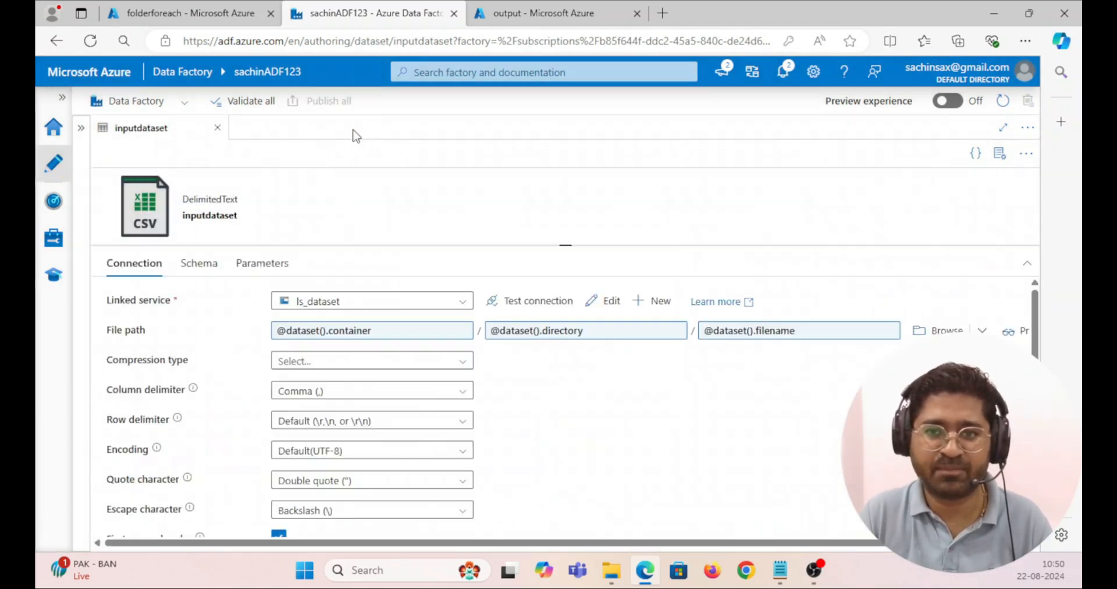
click(216, 128)
click(58, 161)
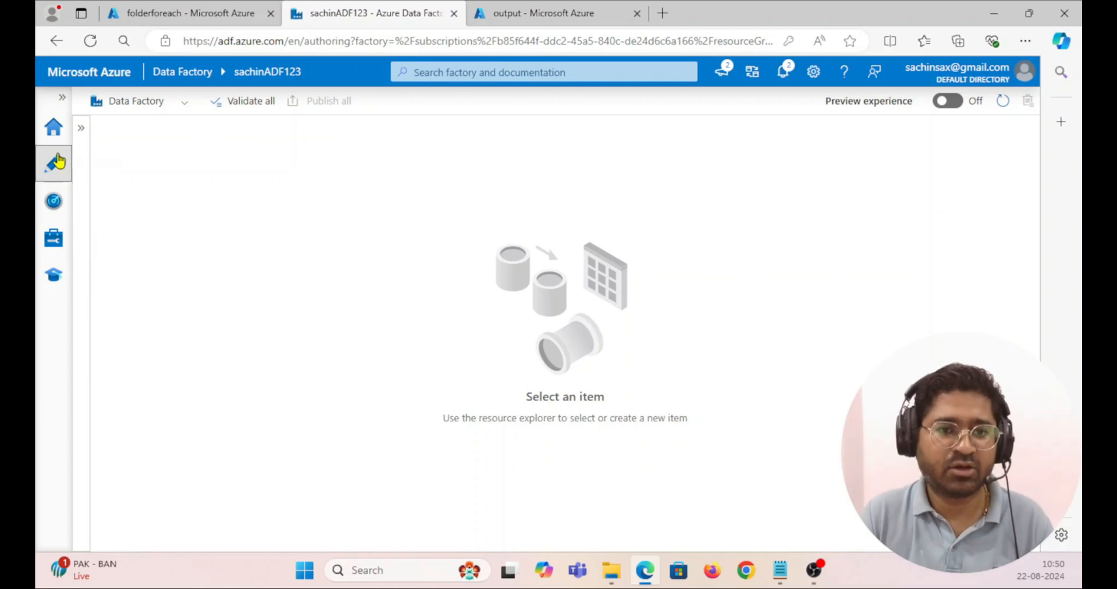
Step: Expand the factory resources, reopen pipeline1 and delete its ForEach1 activity
click(81, 135)
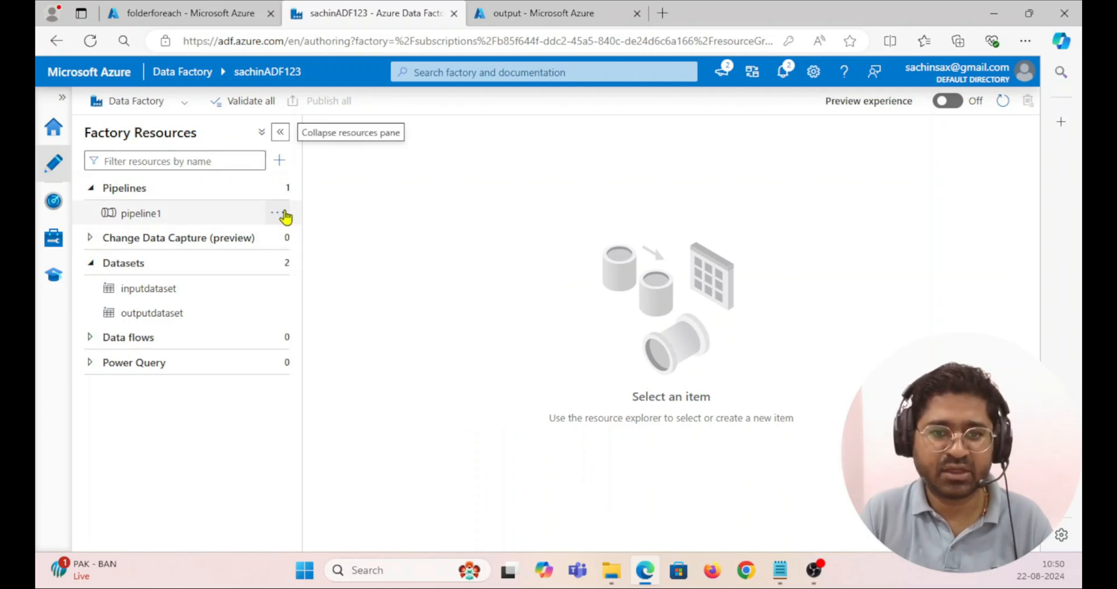
click(277, 213)
click(142, 219)
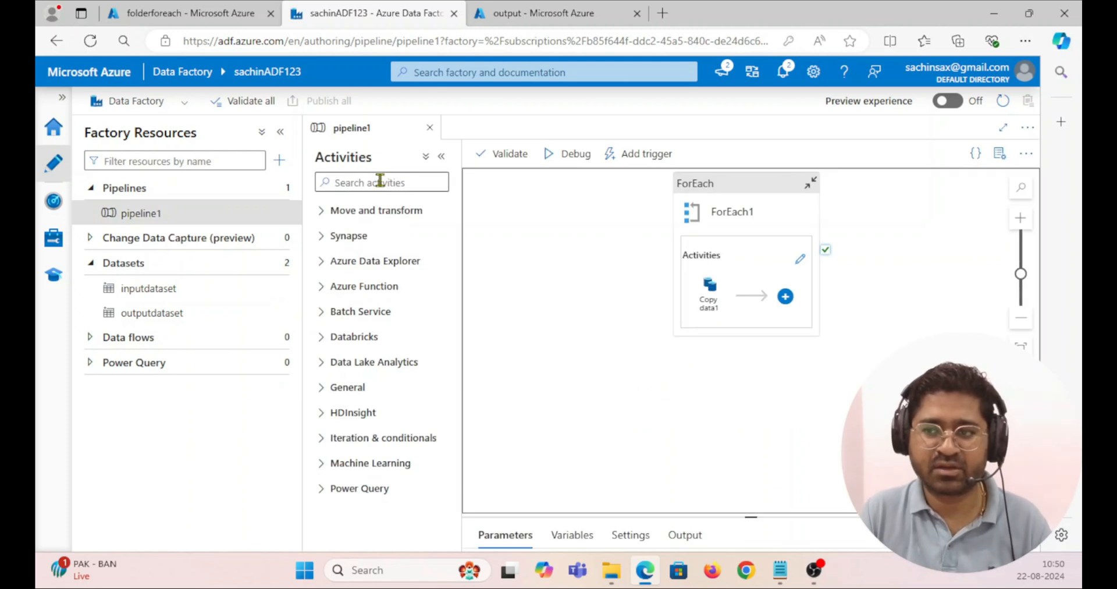
click(749, 195)
key(Delete)
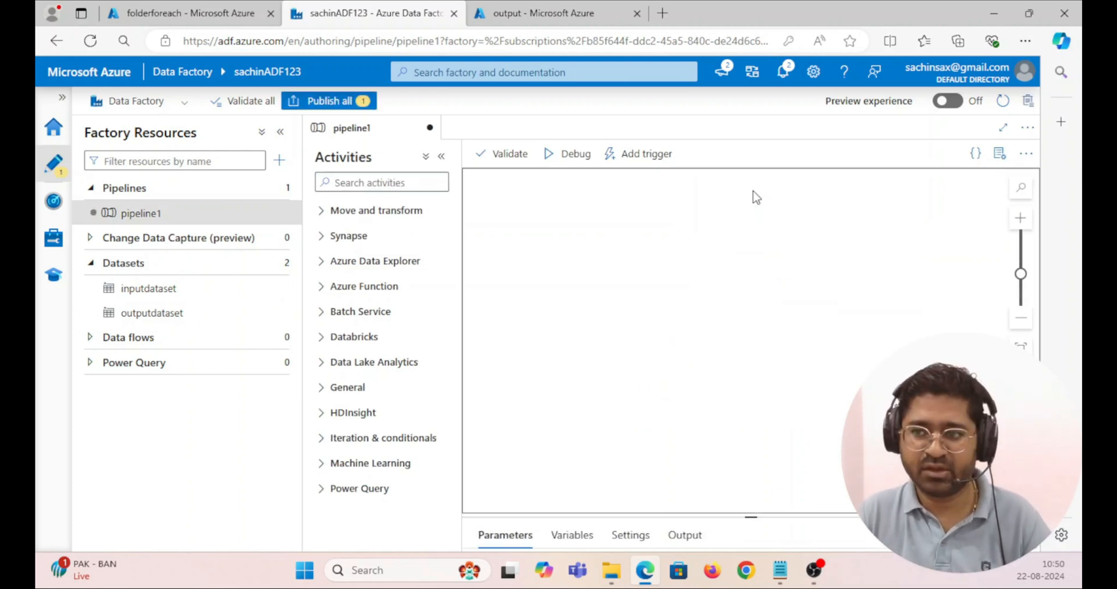
Step: Find the Copy data activity, add it to the pipeline1 canvas and collapse the activities list
click(418, 184)
text(copy)
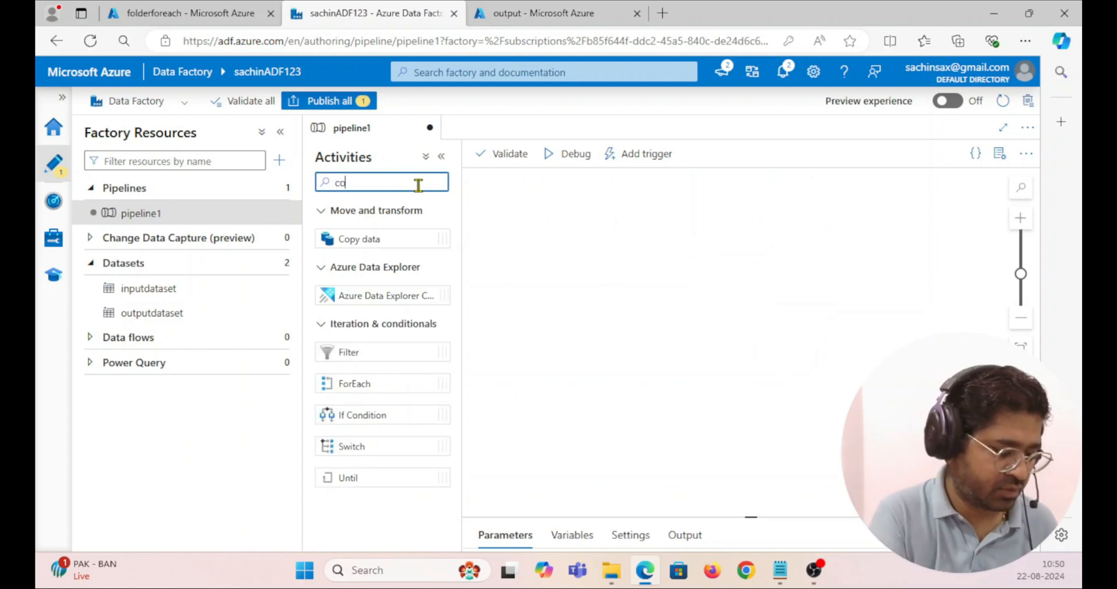
drag(349, 236, 529, 252)
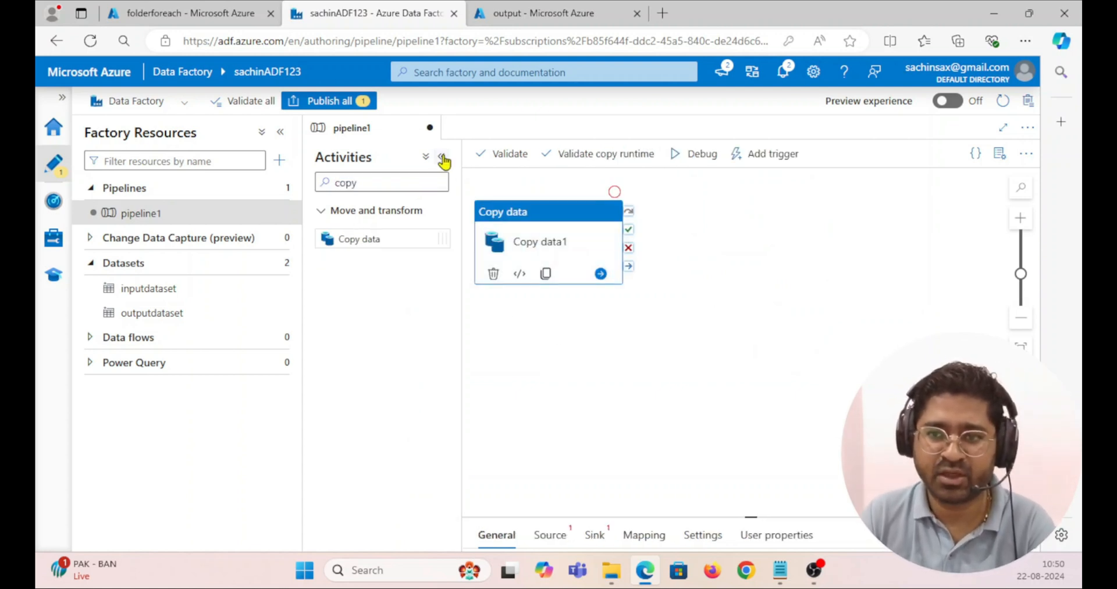
click(444, 159)
click(410, 325)
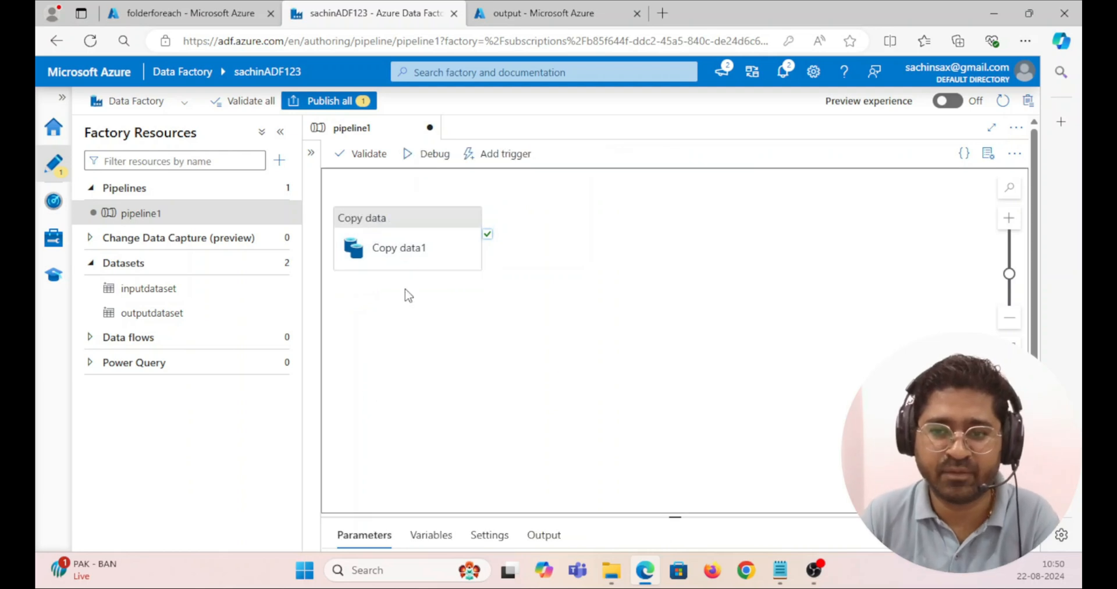
Step: Show the source settings of the Copy data1 activity in an enlarged pane and check the source dataset choices
click(400, 221)
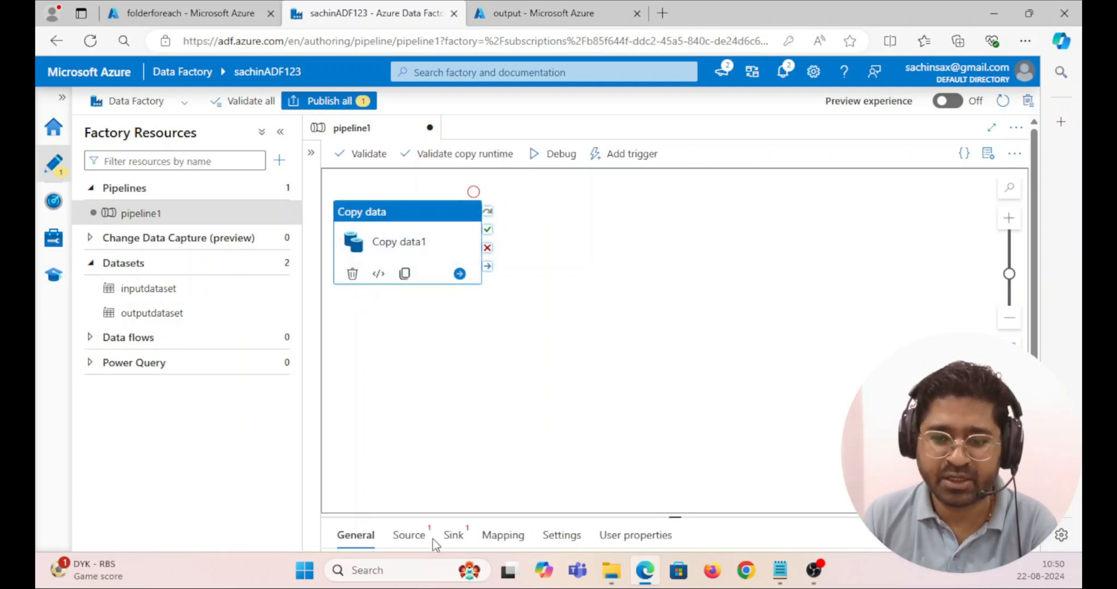
click(407, 534)
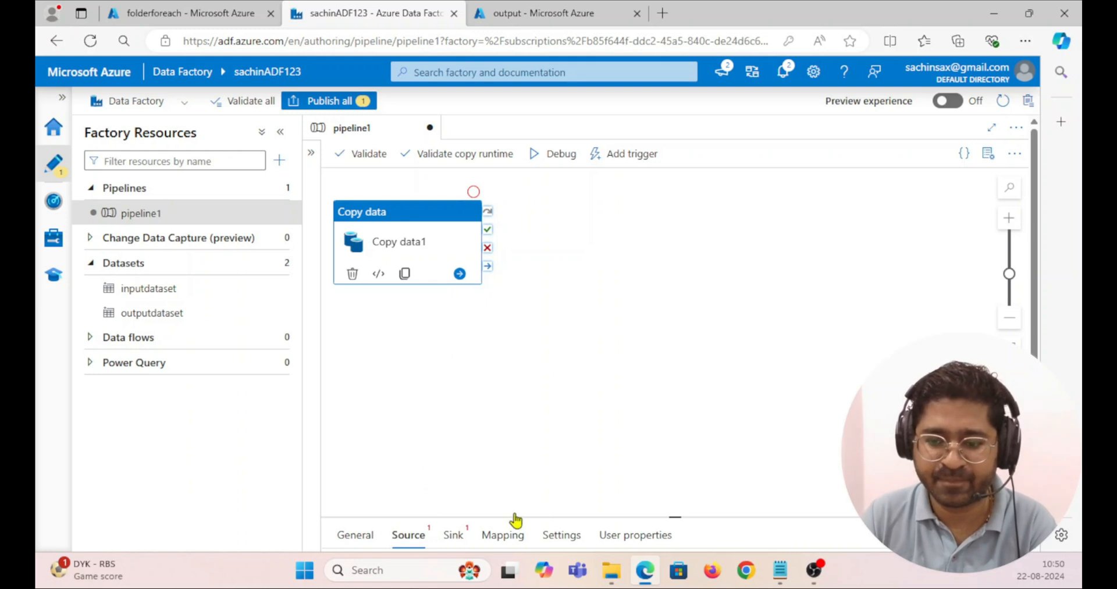
drag(685, 517, 678, 338)
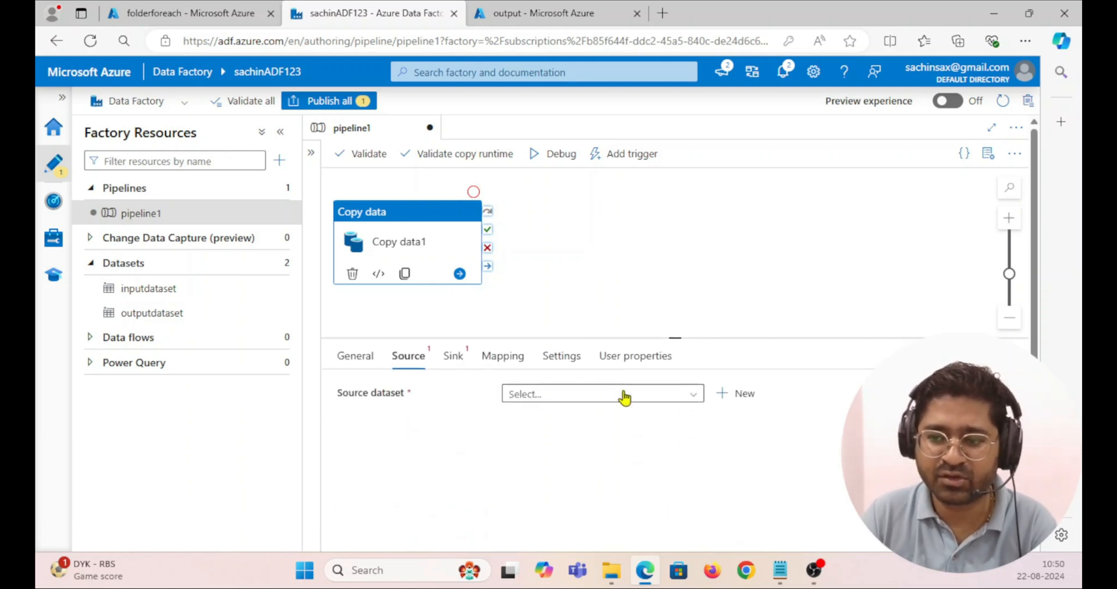
click(616, 393)
click(620, 292)
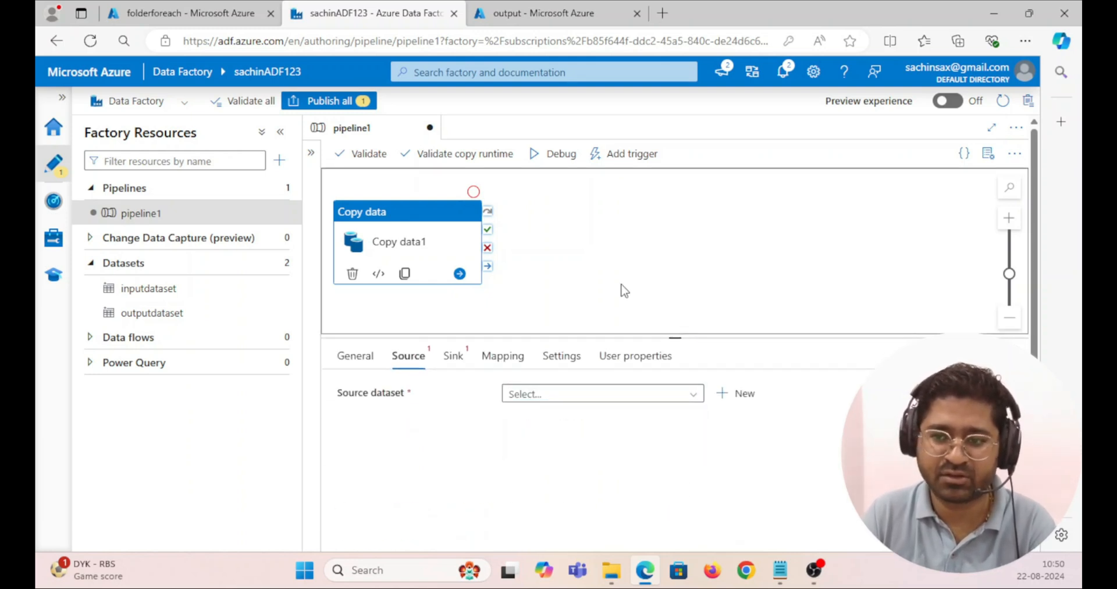
Step: Open inputdataset and examine its connection settings, including the linked service and the parameterized container and directory file path
click(126, 289)
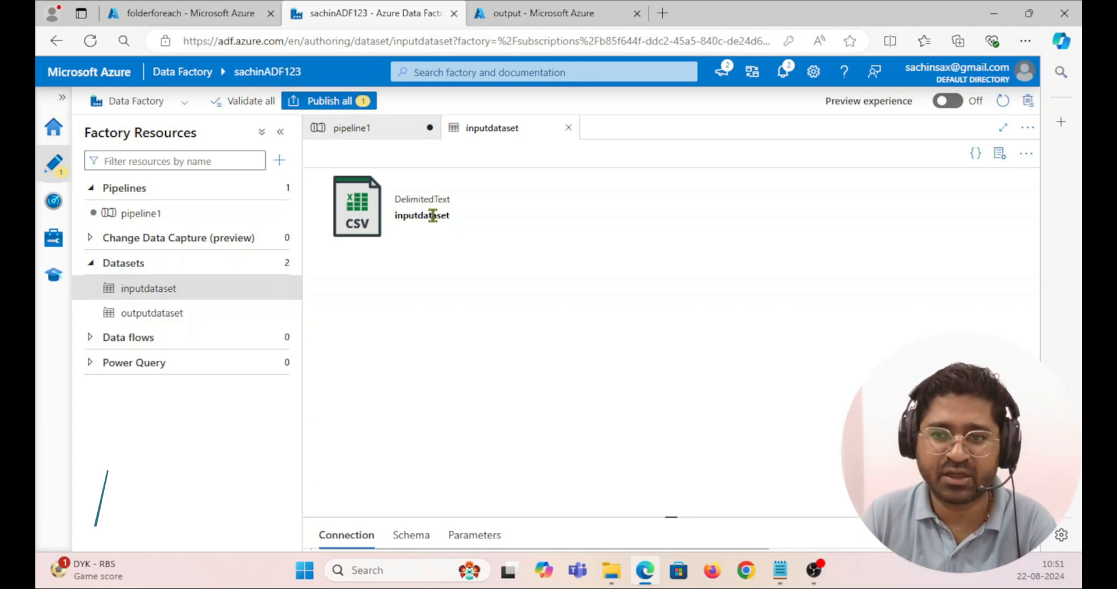
click(1000, 153)
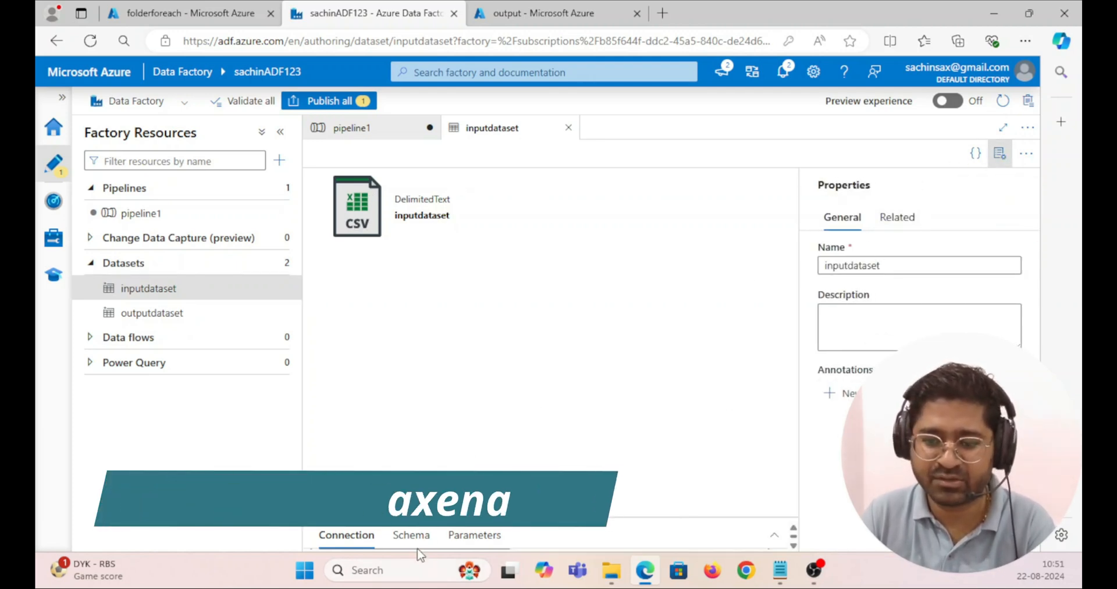
drag(554, 517, 556, 274)
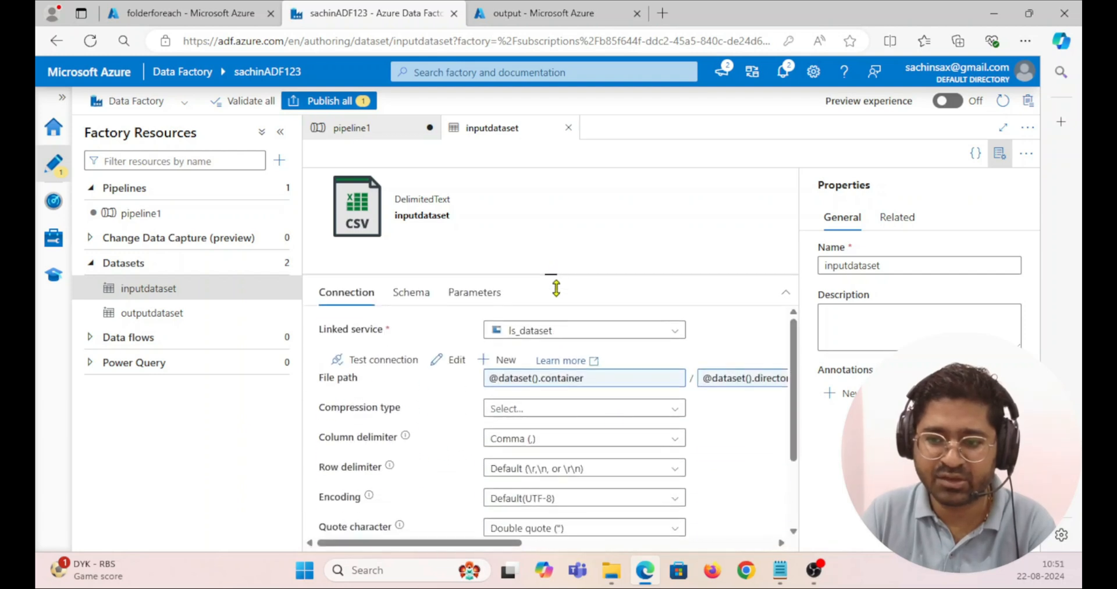
click(1026, 153)
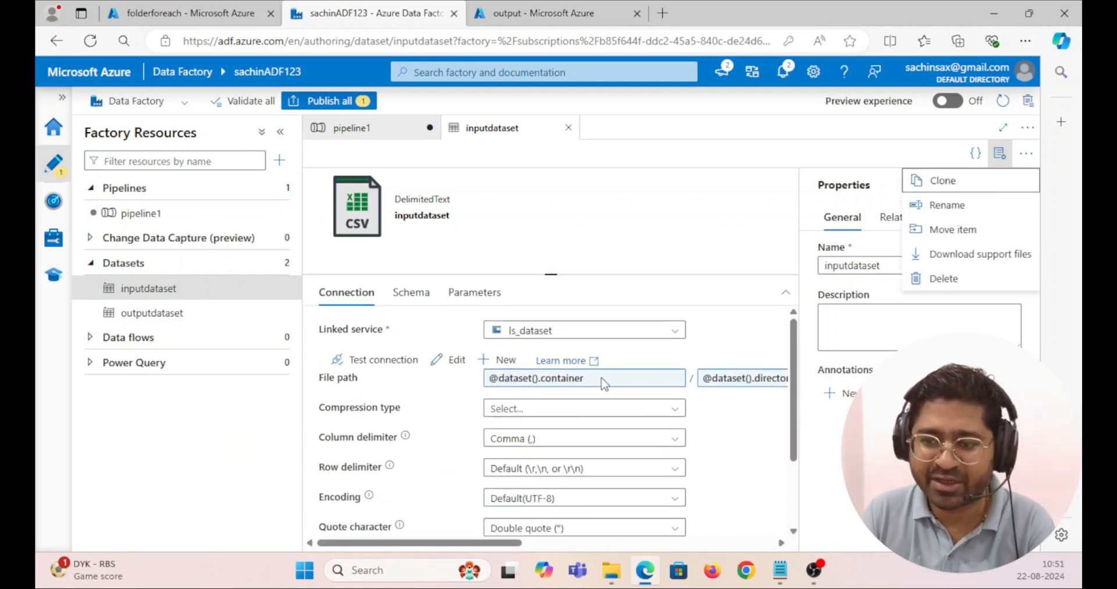
key(Escape)
mouse_move(524, 542)
mouse_down()
mouse_move(720, 533)
mouse_move(544, 542)
mouse_up()
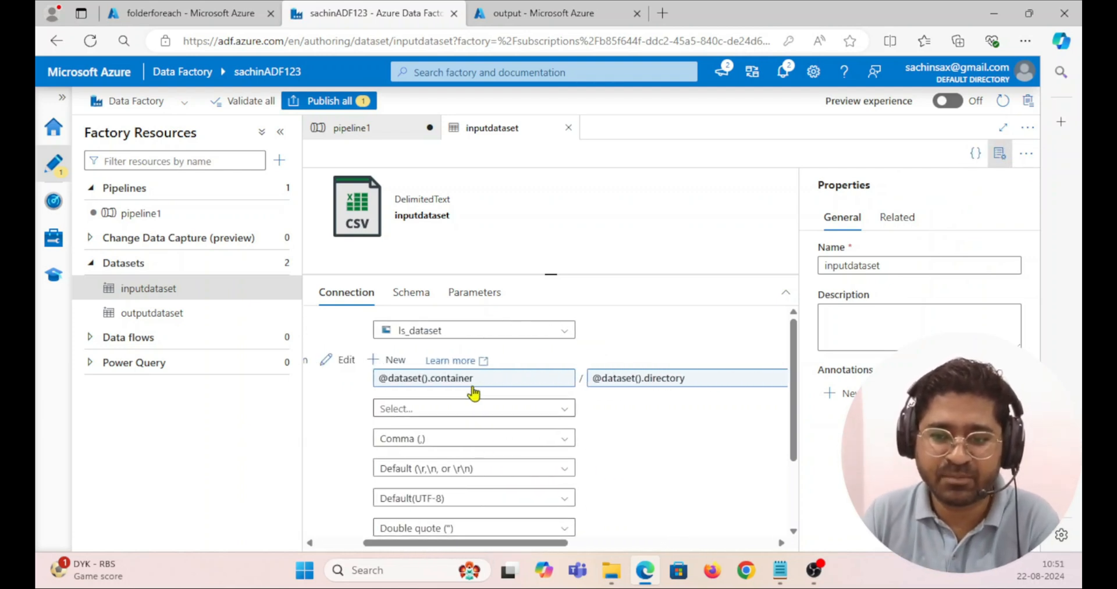
click(454, 334)
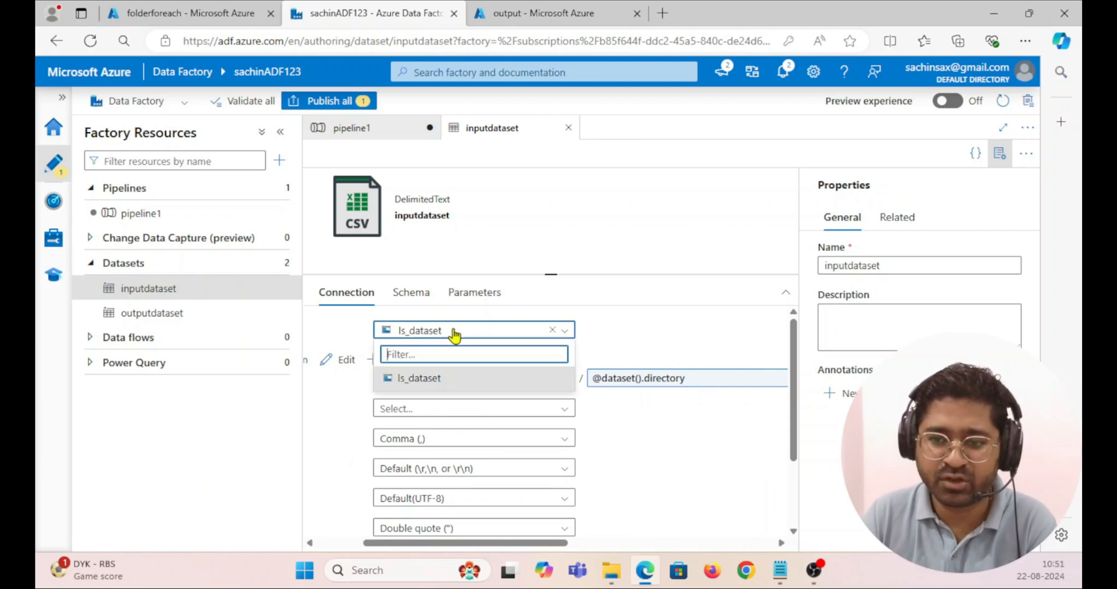
click(587, 238)
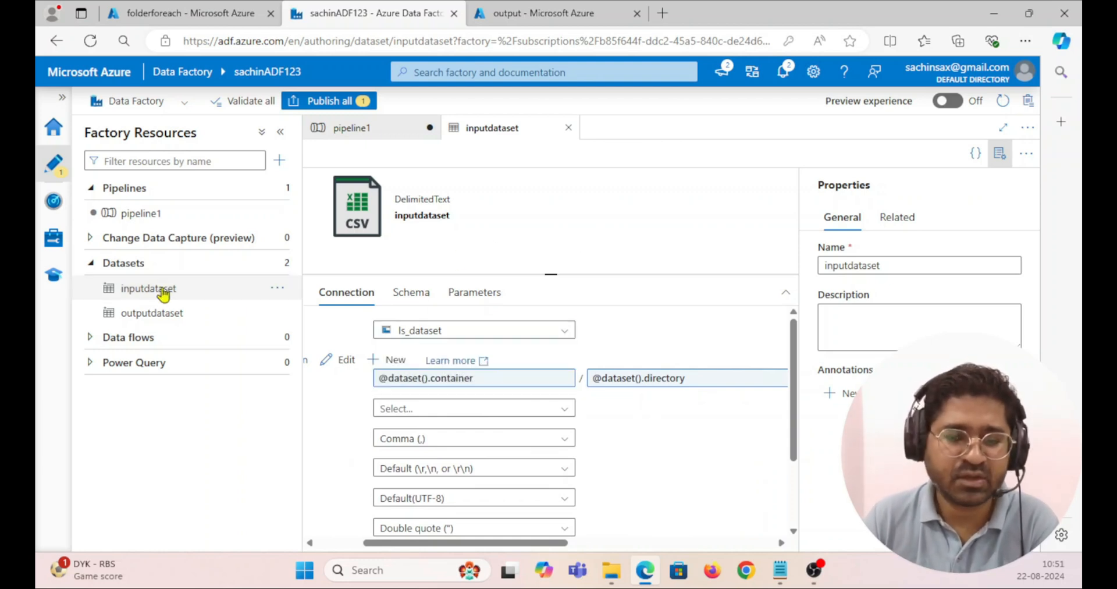
Step: Open the ls_dataset linked service from the factory's management area and review its integration runtime, authentication type and storage account settings
click(54, 239)
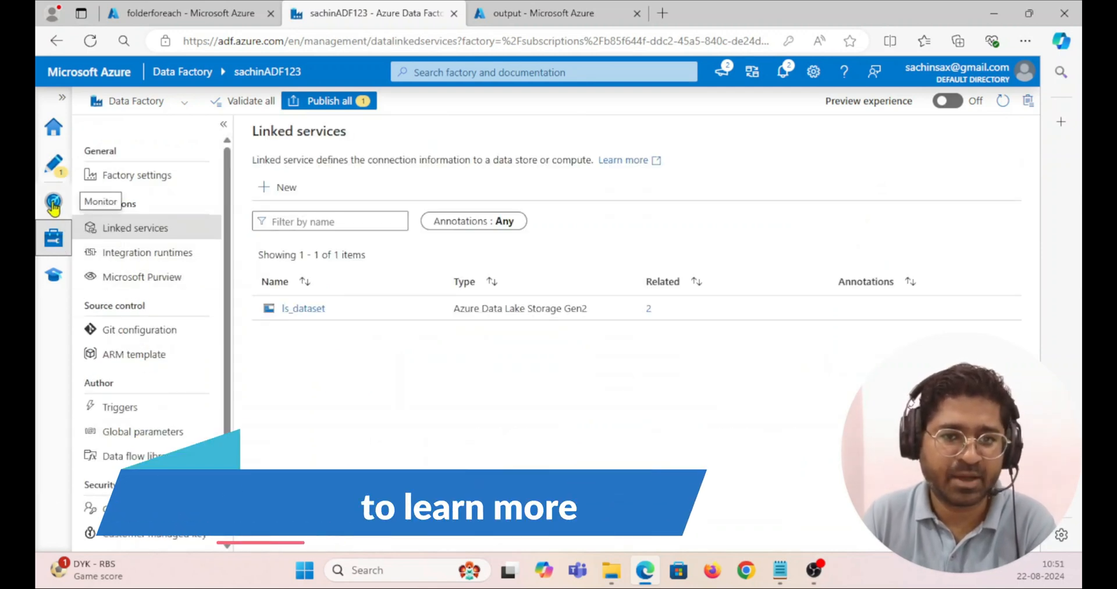
click(128, 263)
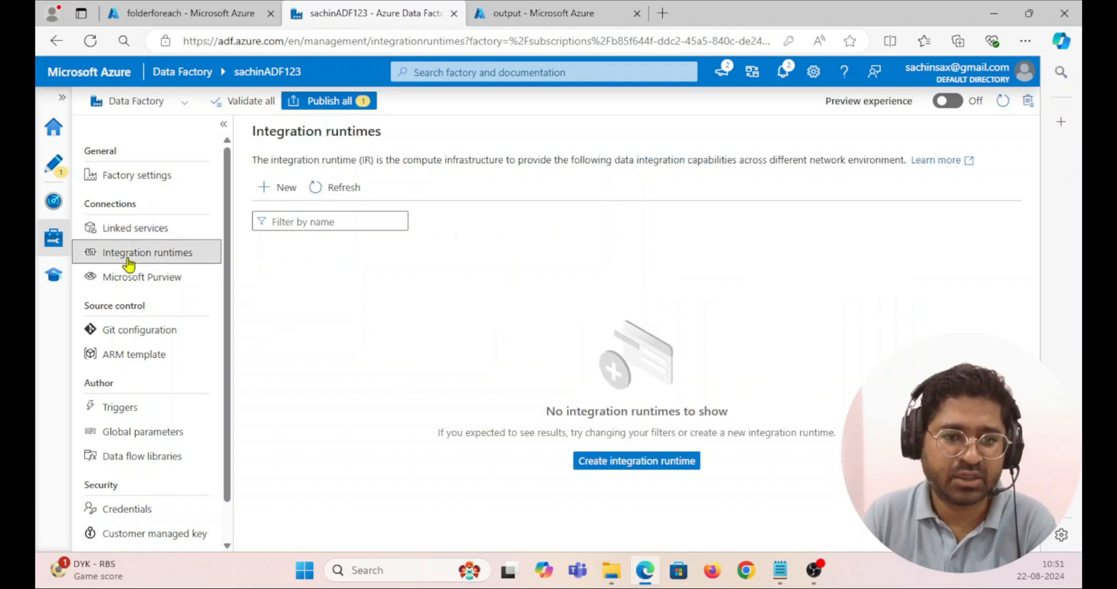
click(131, 228)
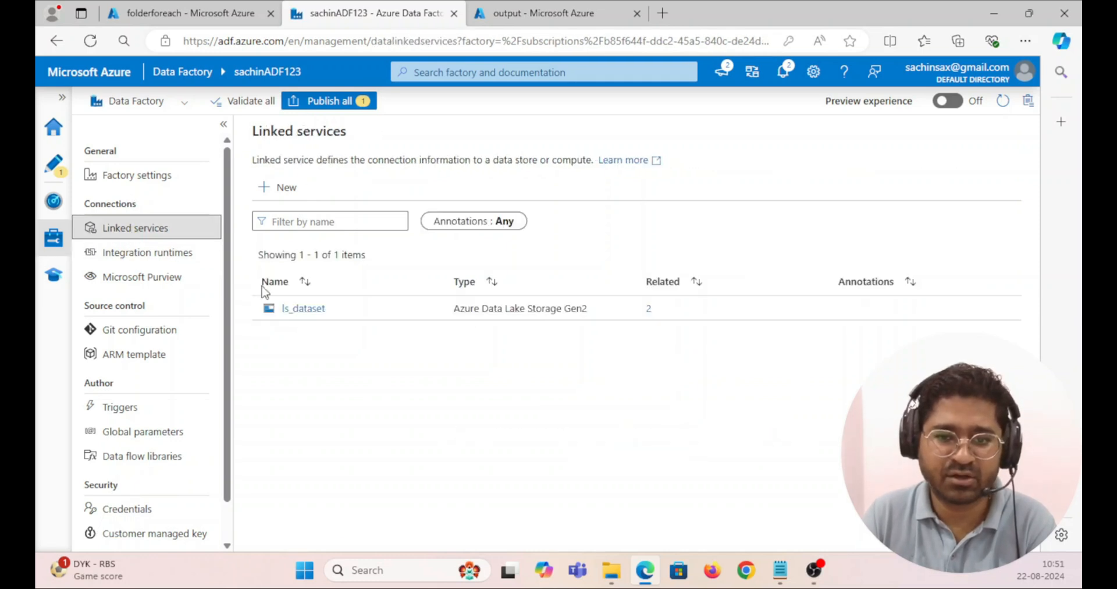
click(307, 308)
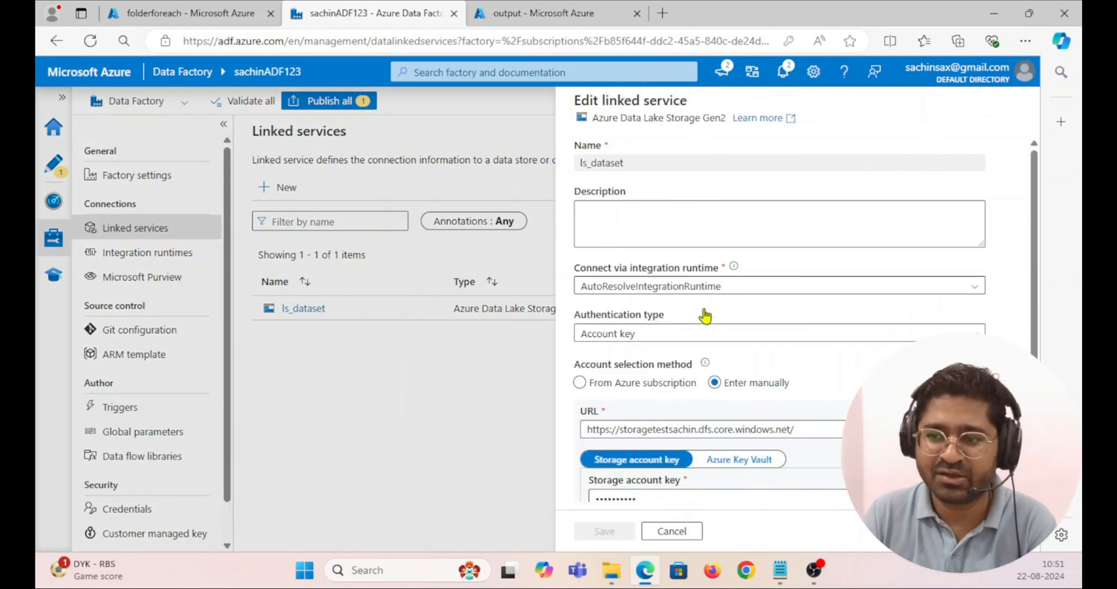
scroll(716, 364, down, 2)
scroll(727, 358, up, 3)
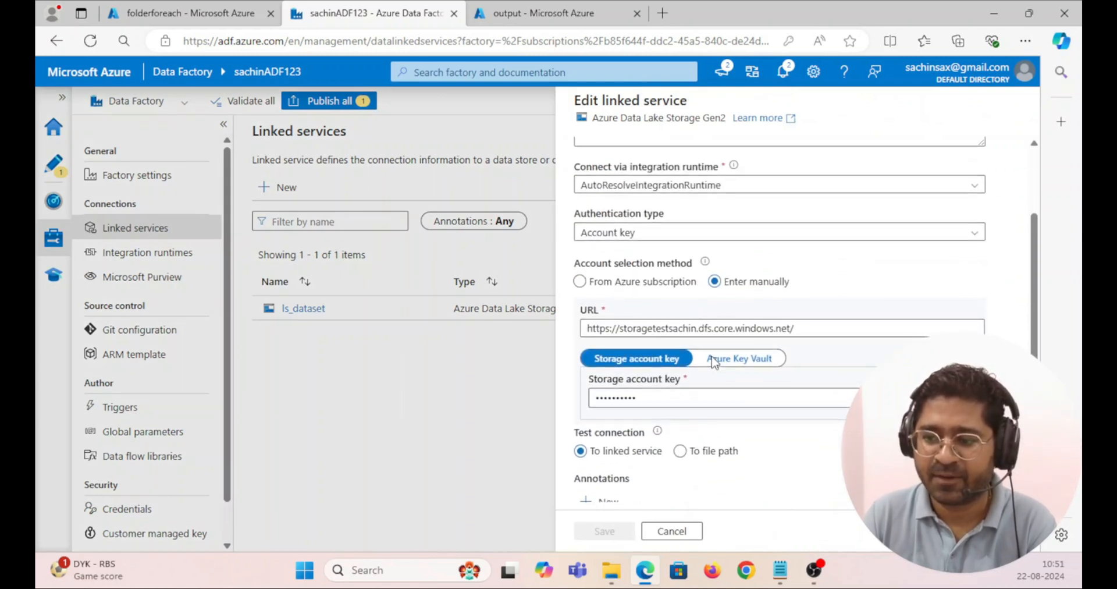
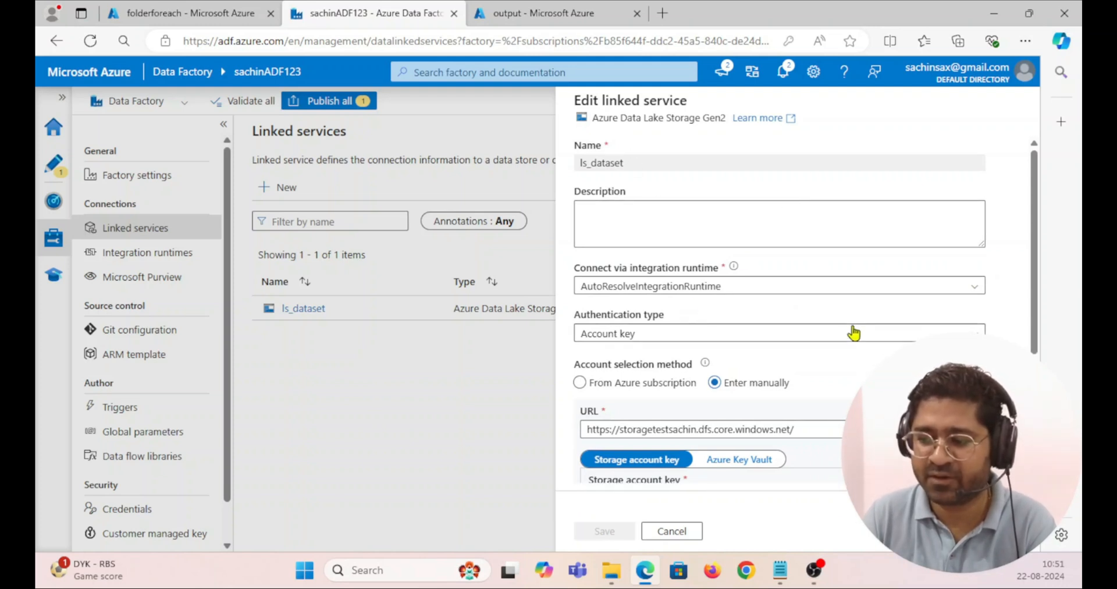
scroll(850, 335, down, 3)
scroll(818, 340, up, 3)
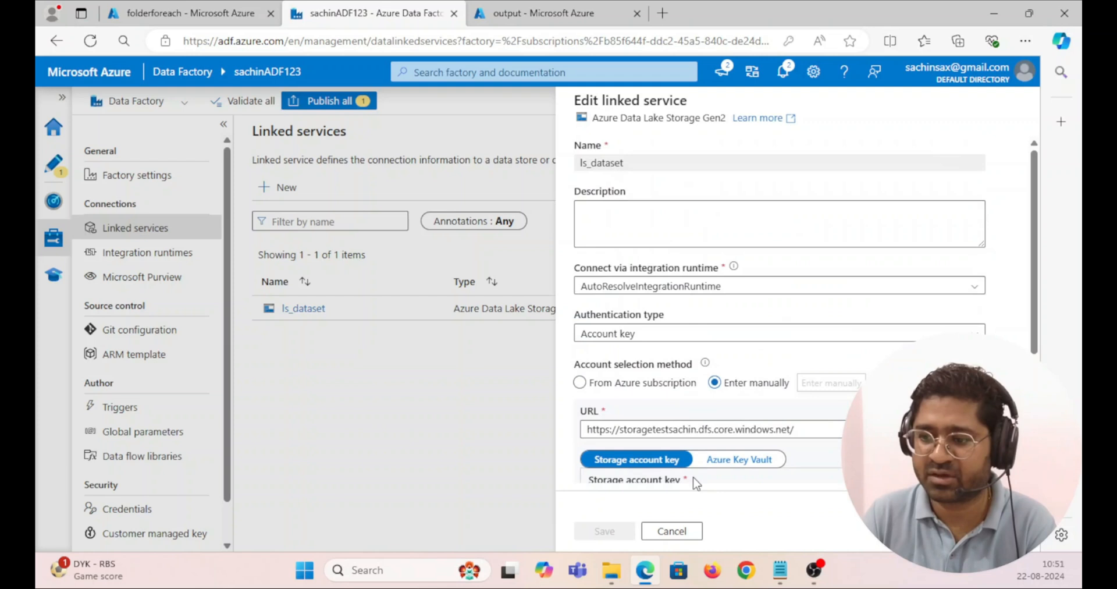
Step: Review the connection settings of the ls_dataset linked service and close them without editing
click(678, 528)
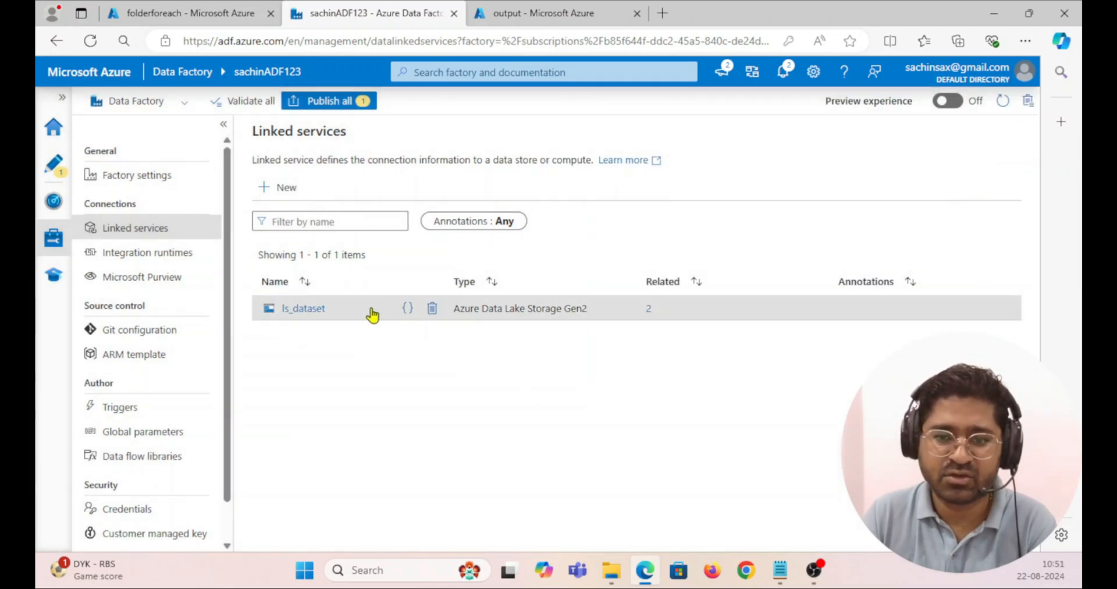
click(310, 309)
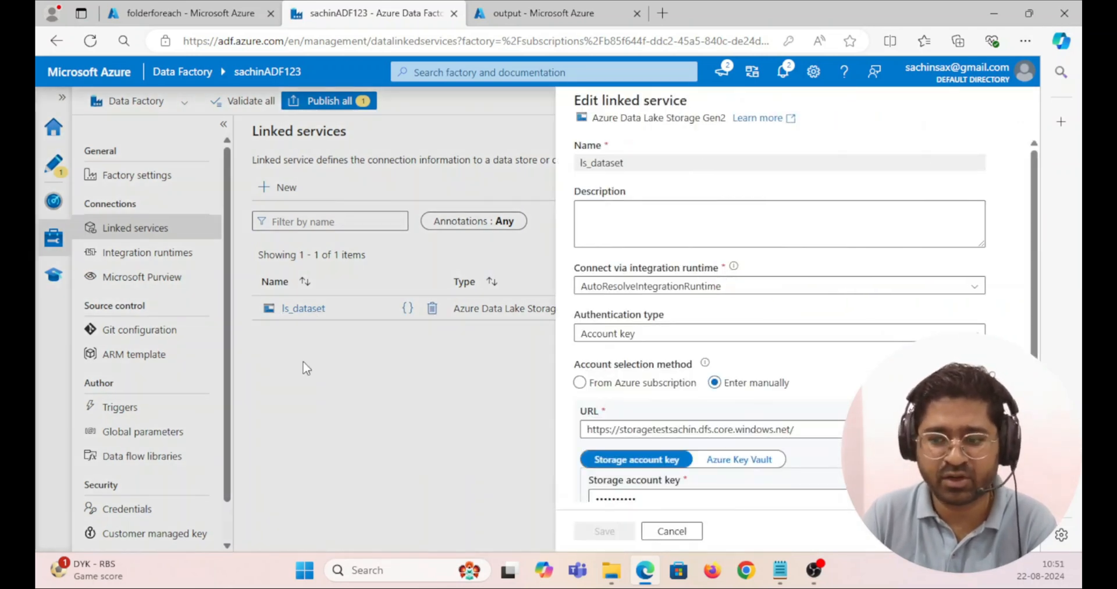
click(673, 530)
Step: Set up a new Azure Data Lake Storage Gen2 dataset in DelimitedText format and name it input_dataset_test2
click(61, 172)
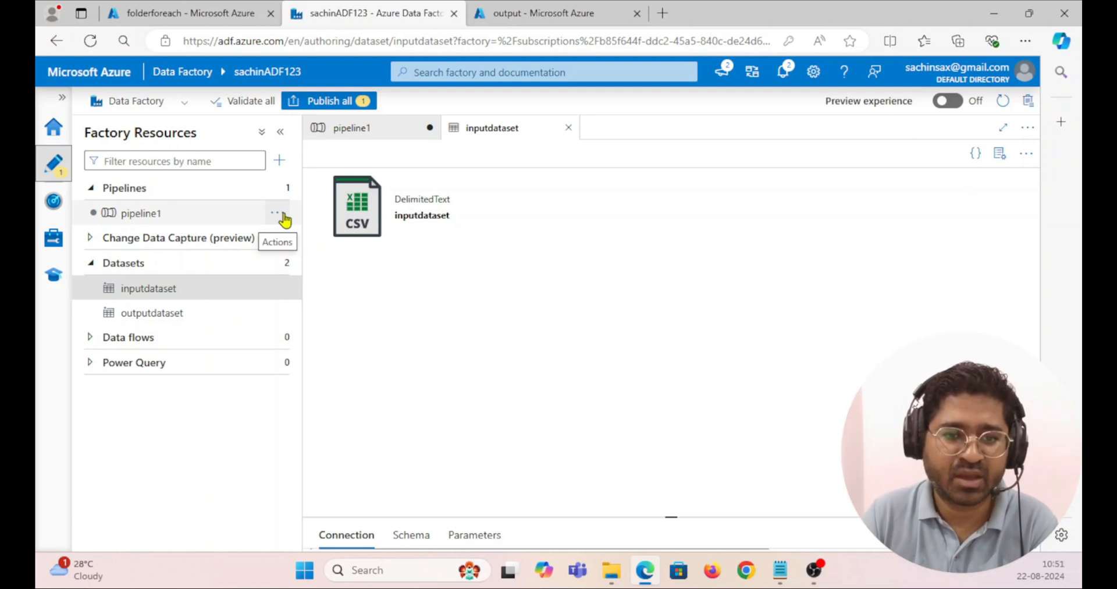
click(277, 264)
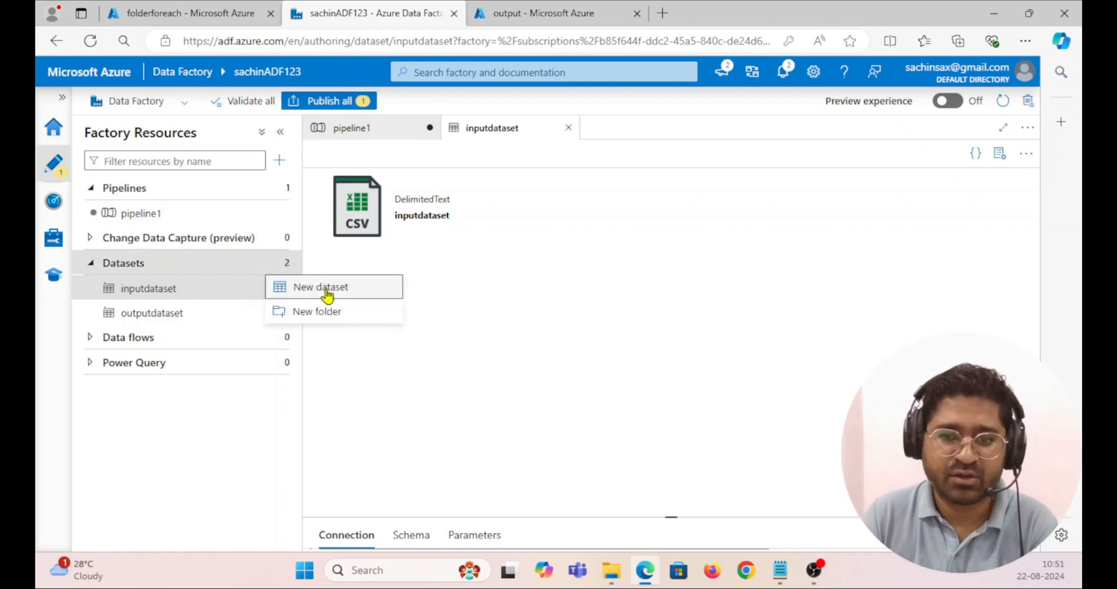
click(327, 294)
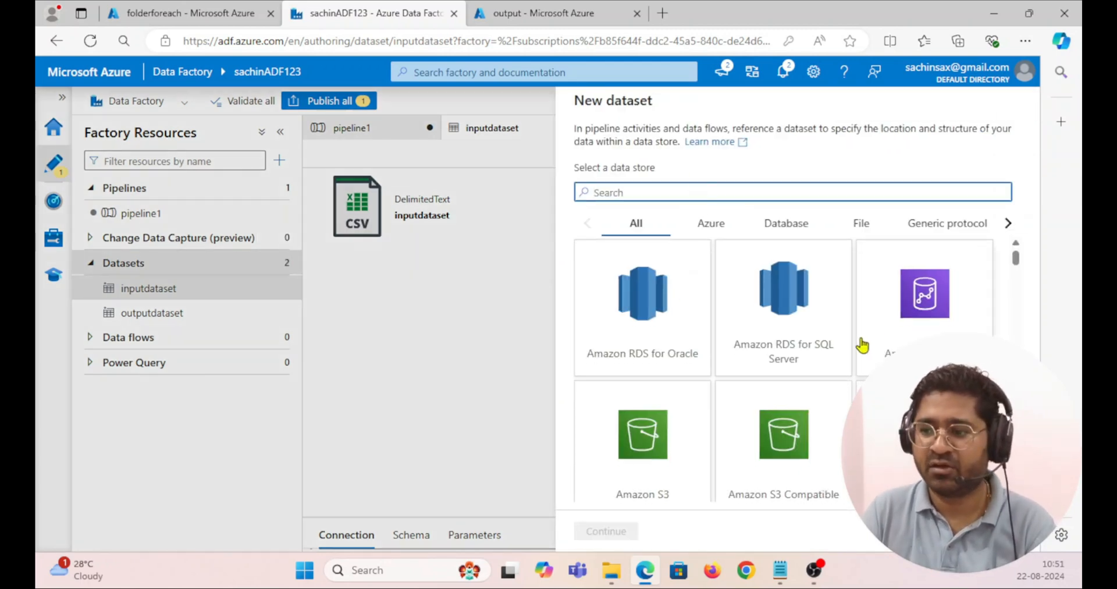
scroll(849, 373, down, 3)
scroll(842, 394, down, 3)
click(871, 343)
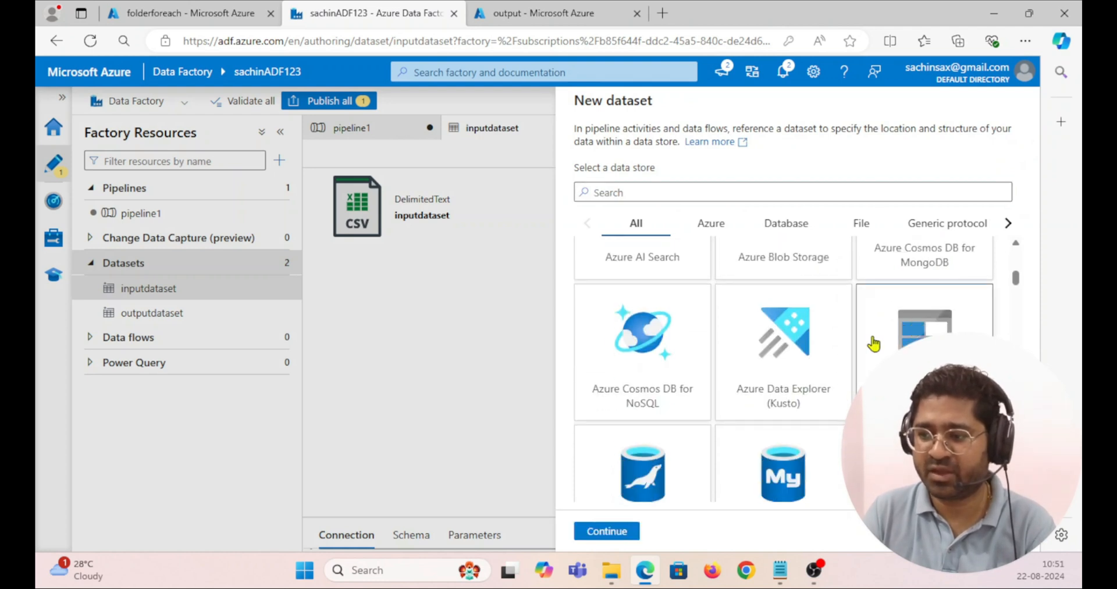
click(616, 532)
click(903, 217)
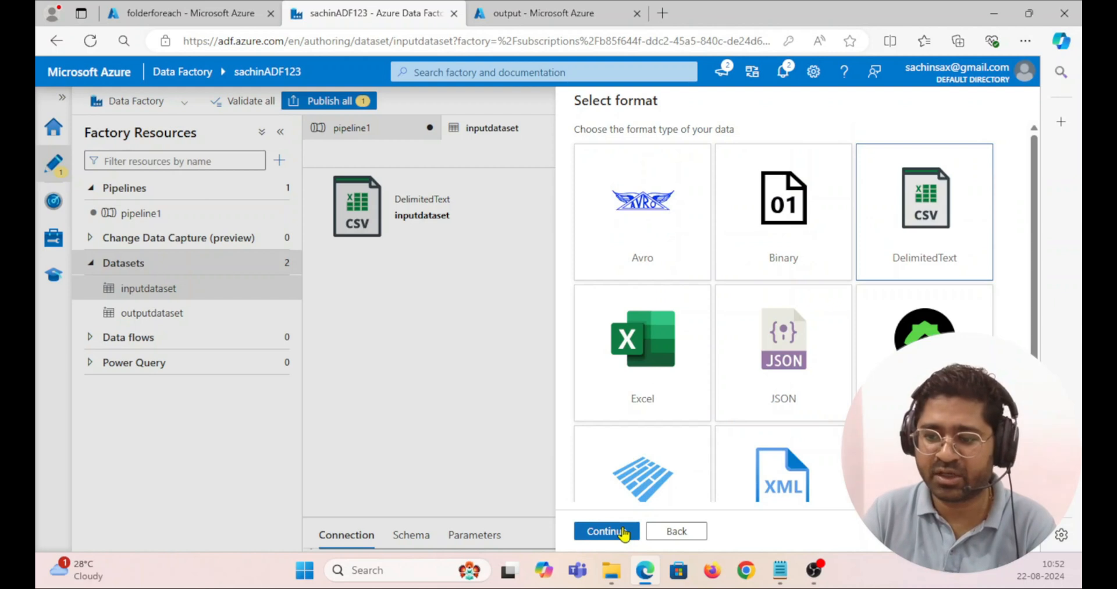
click(622, 531)
drag(653, 146, 561, 154)
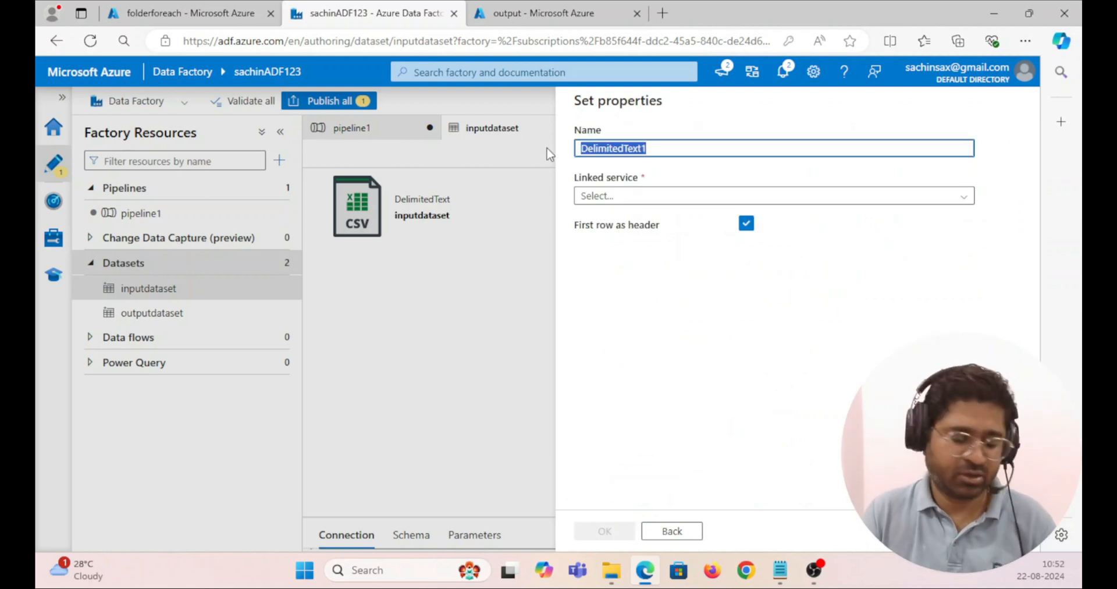
text(input_dataset_test2)
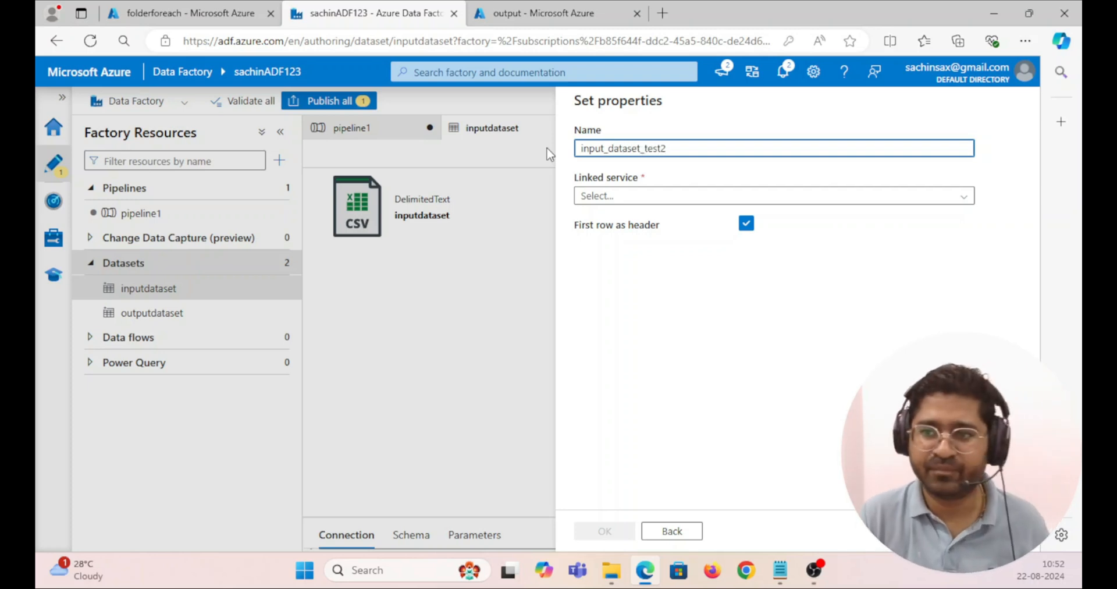
Step: Start a new linked service for the dataset and name it ls_test2
click(658, 197)
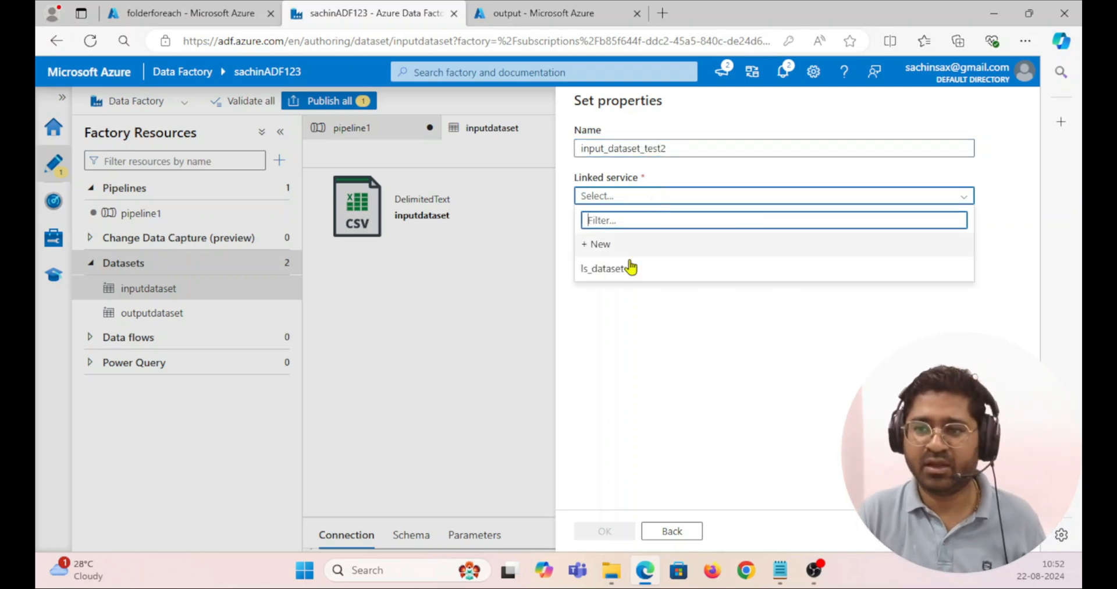
click(601, 245)
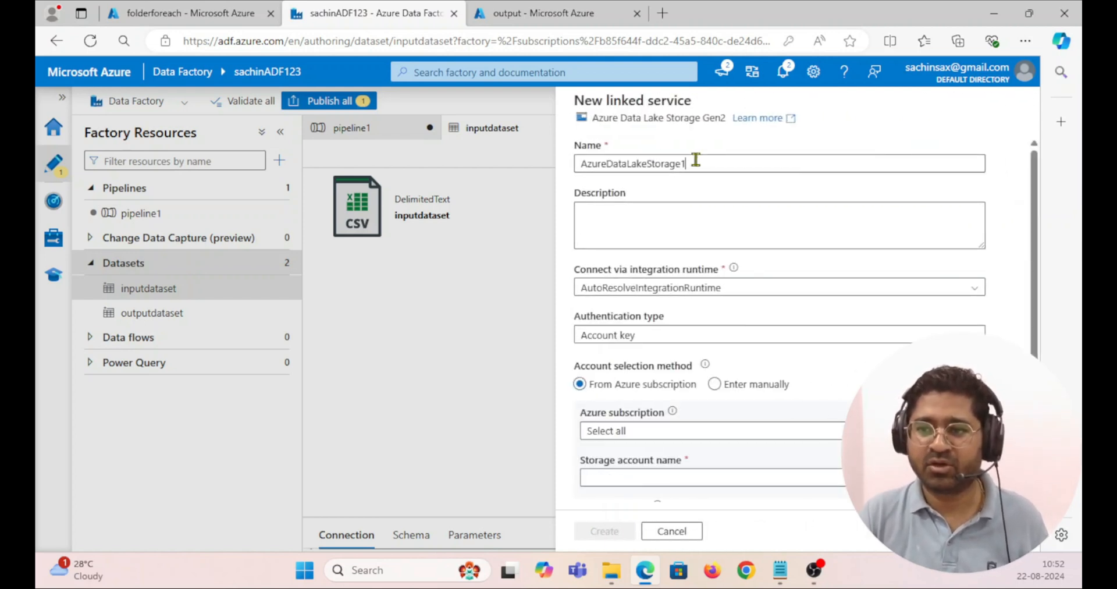
drag(696, 159, 552, 167)
text(ls_)
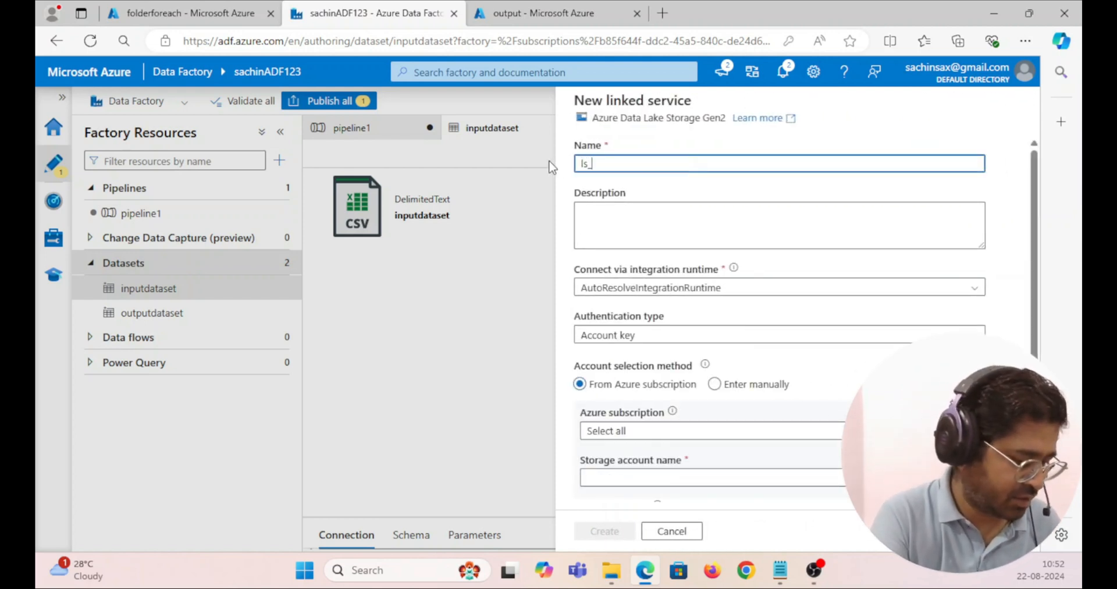
text(test2)
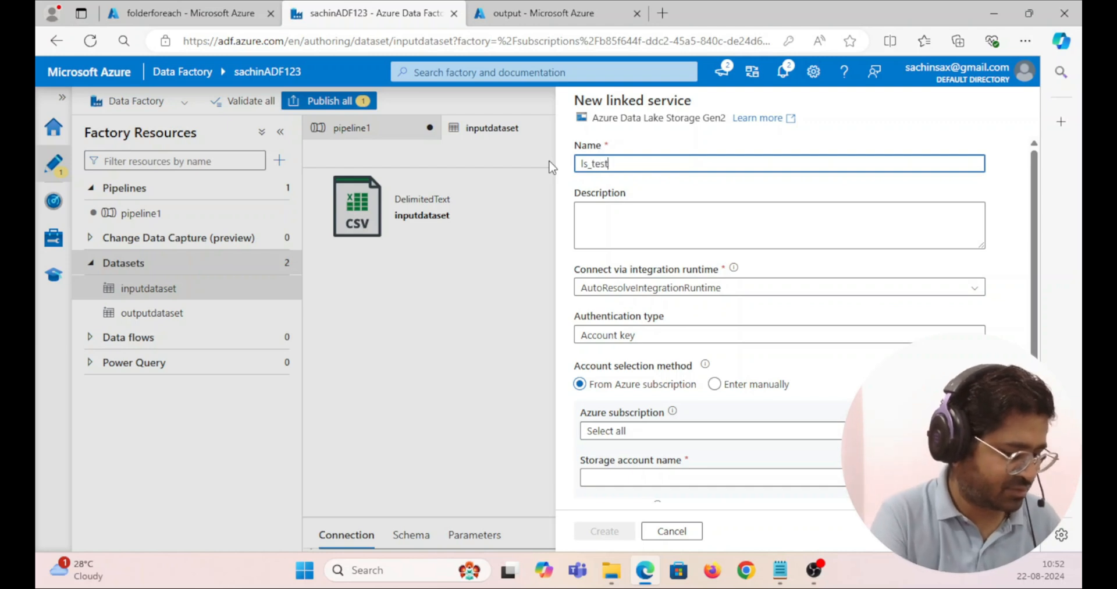
Step: Set the linked service's subscription to Apr2024 Azure Paid subscription and choose the only storage account offered
scroll(682, 340, down, 1)
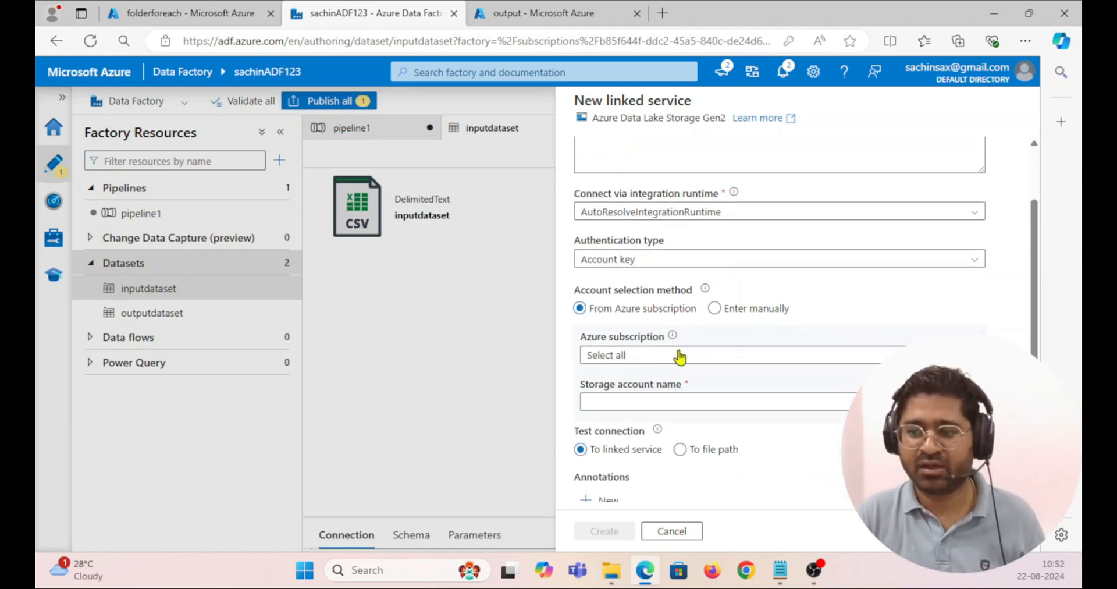
click(644, 356)
click(645, 407)
scroll(680, 360, down, 1)
click(680, 330)
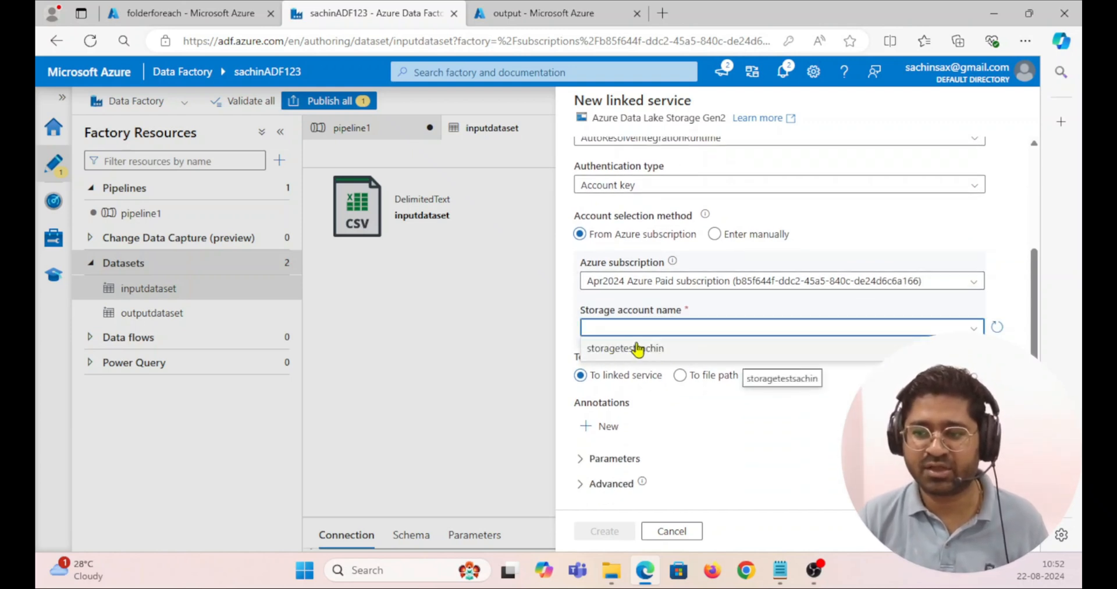
click(647, 349)
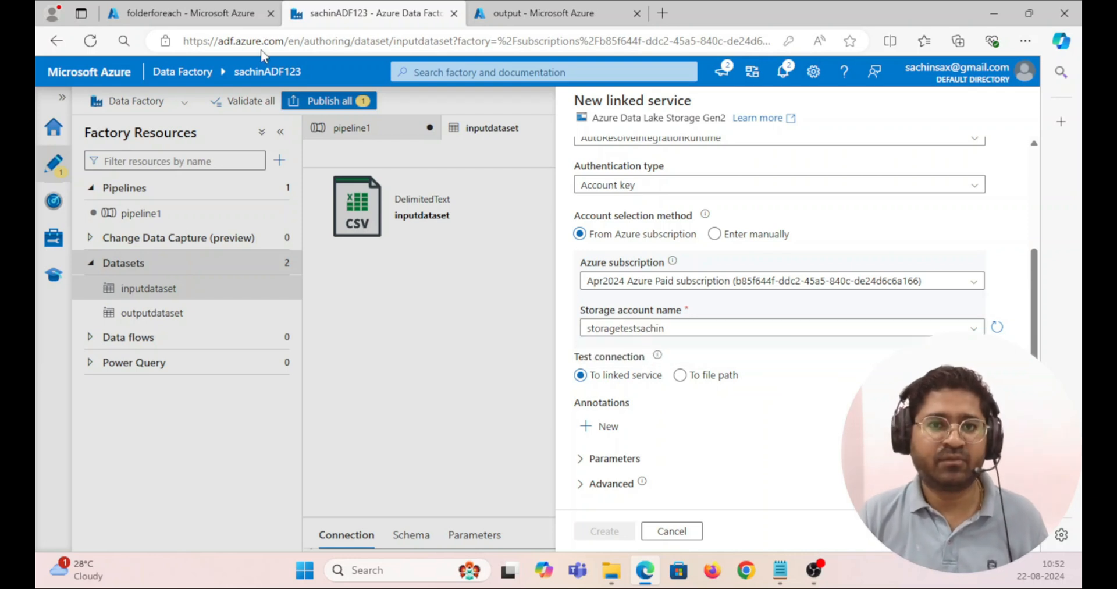
Step: Switch to the Azure portal and view the containers of the existing storage account
click(158, 9)
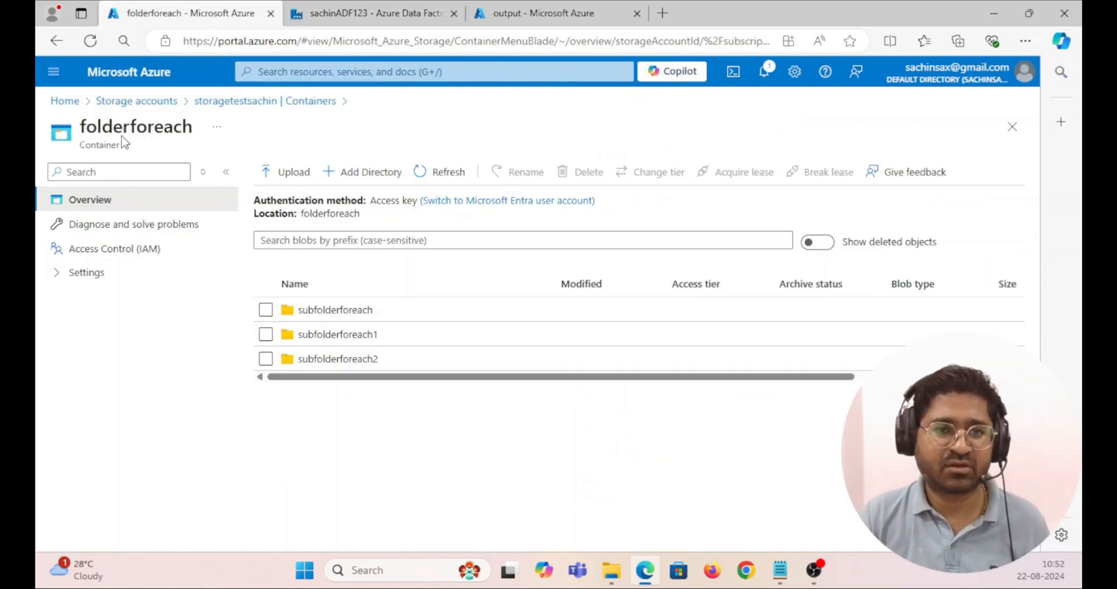
click(118, 102)
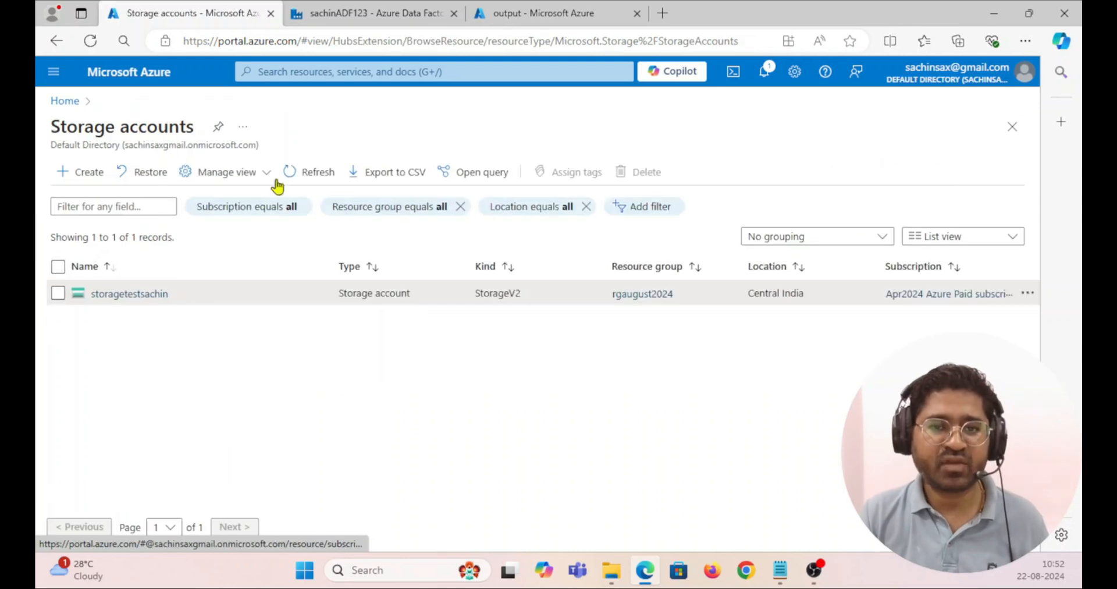
click(129, 294)
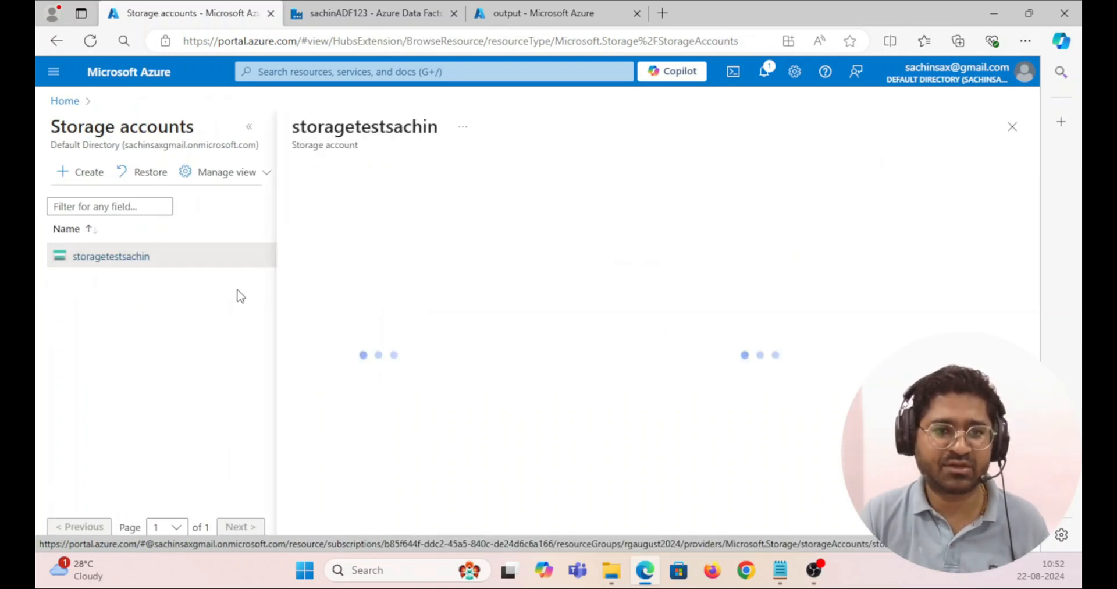
click(352, 428)
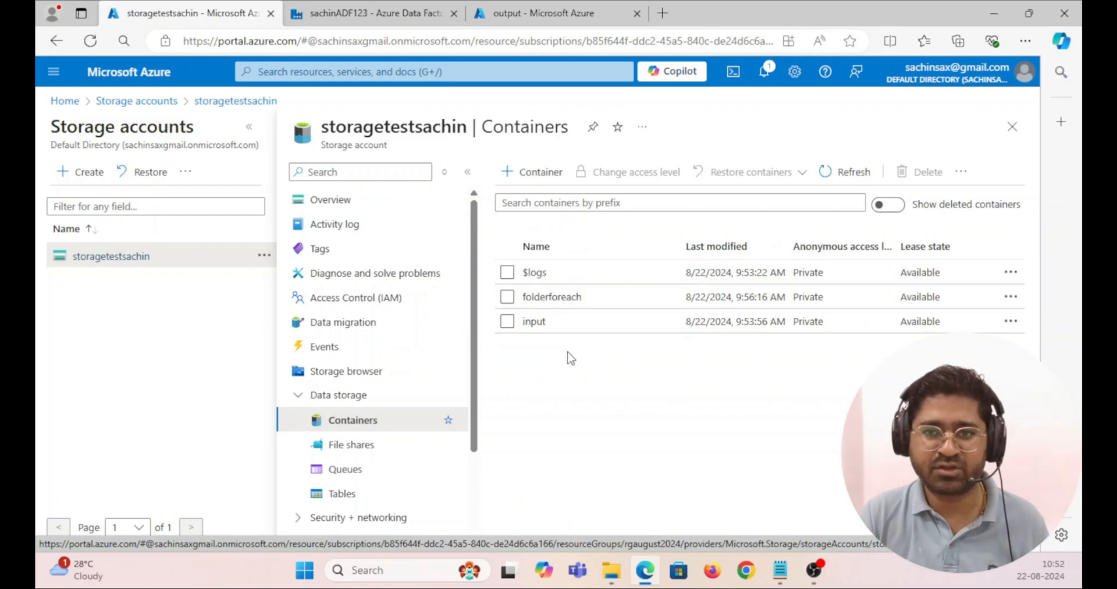
Step: Return to Data Factory, change the linked service's storage account to storageaugust22test2, and create the linked service
click(364, 14)
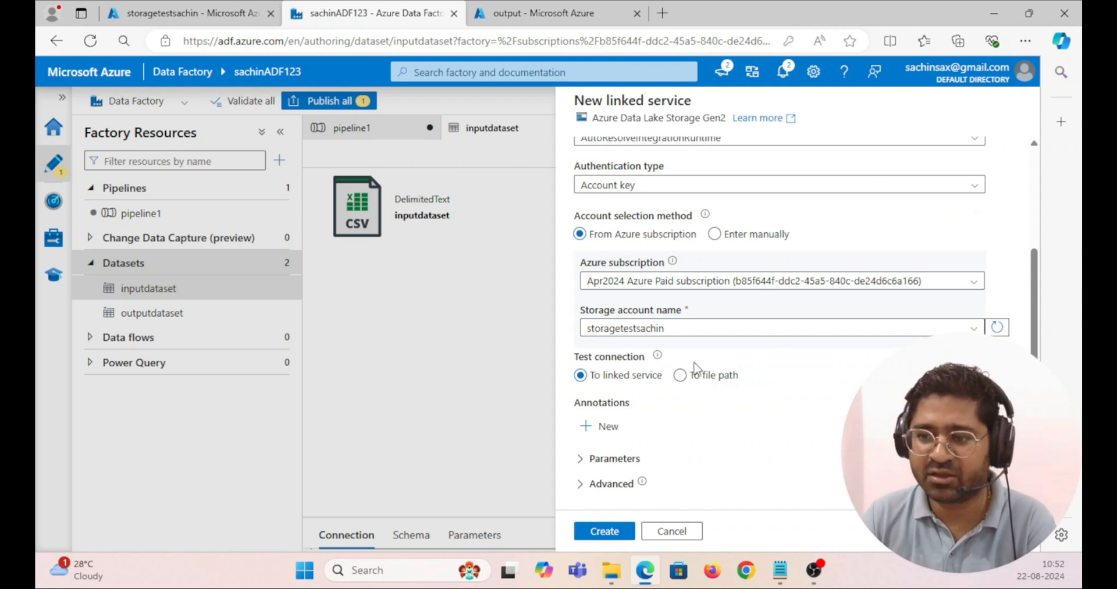
click(973, 328)
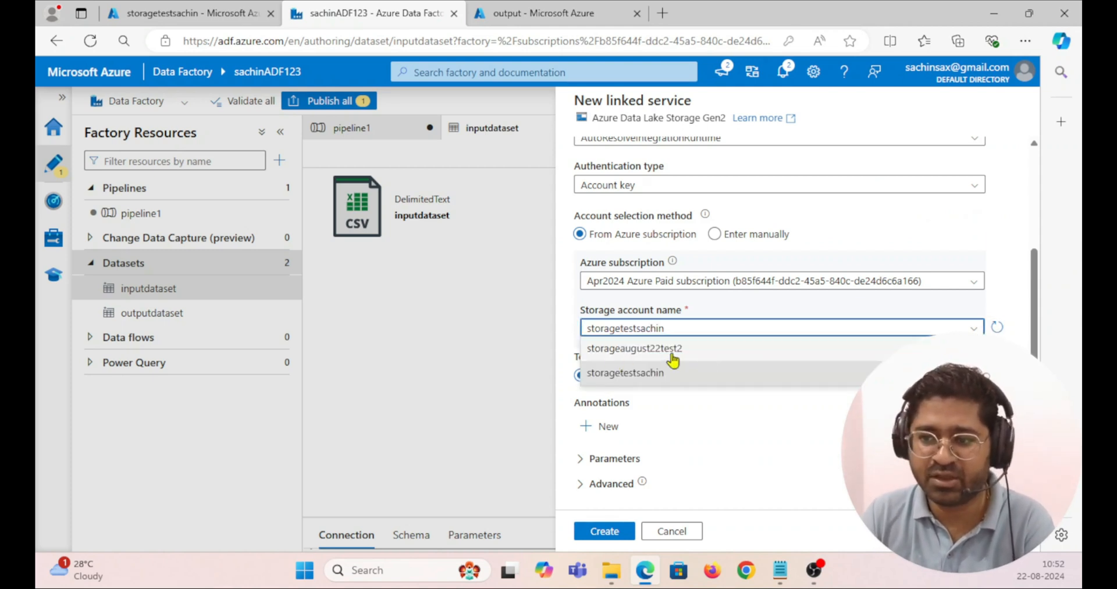
click(642, 351)
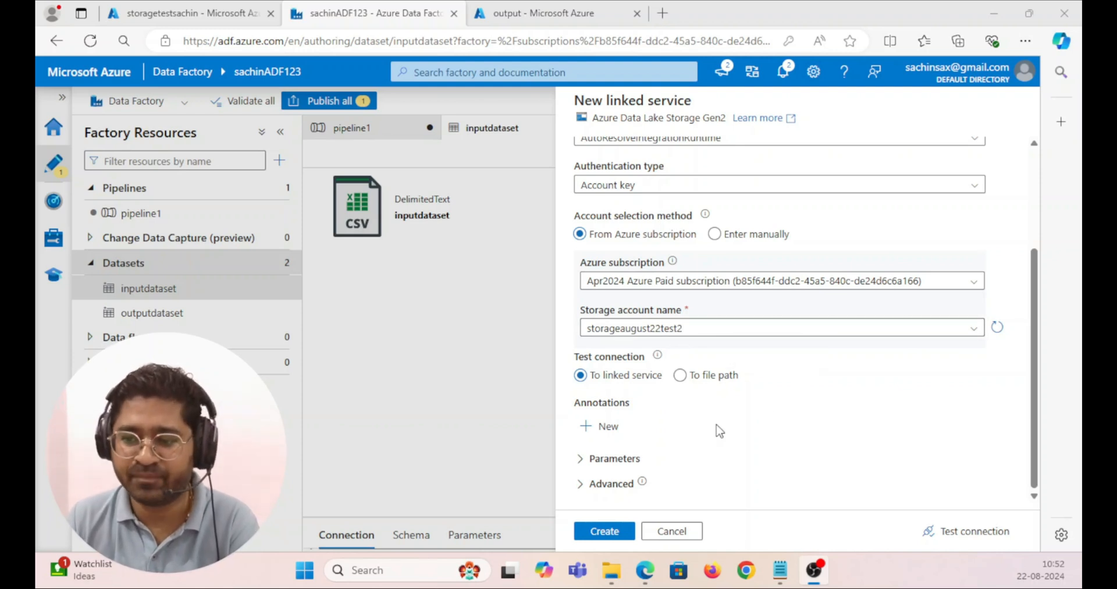
click(626, 539)
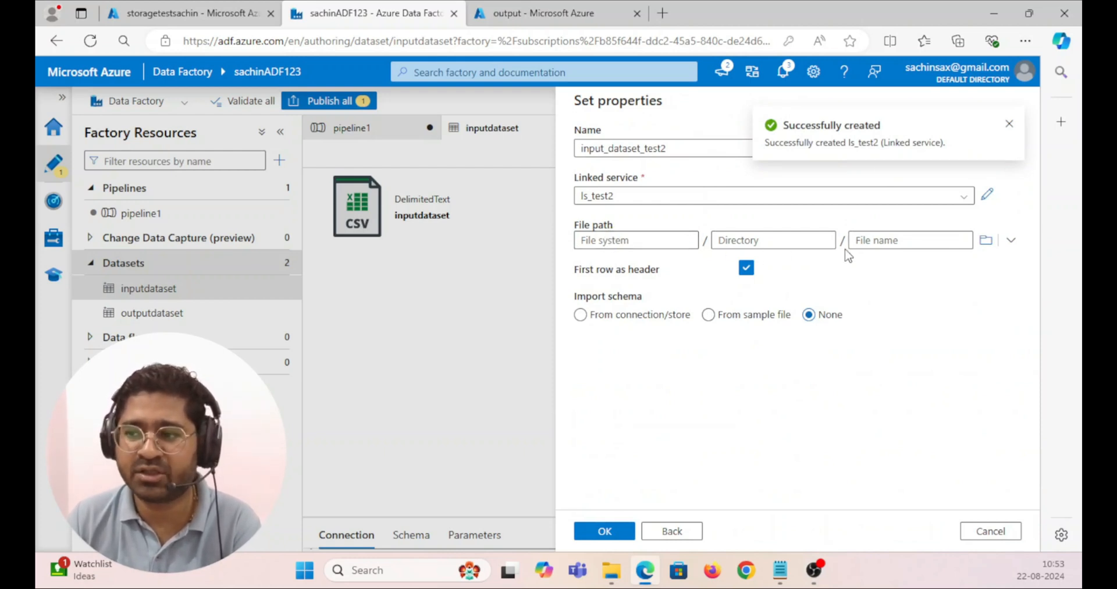
Step: Browse the input and output folders of the new linked service without selecting a file path
click(989, 244)
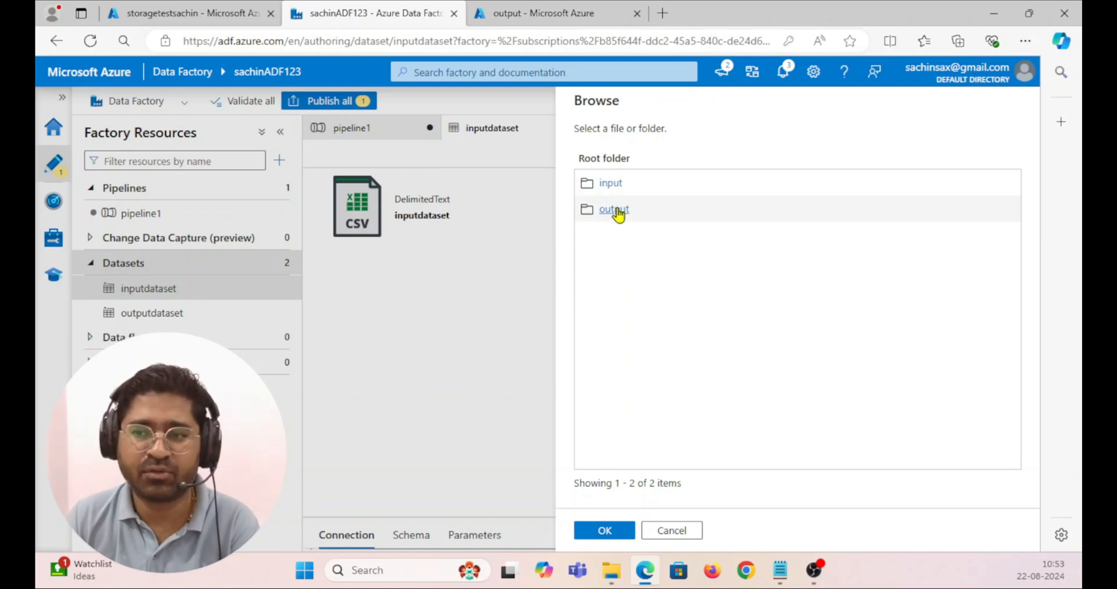
click(608, 183)
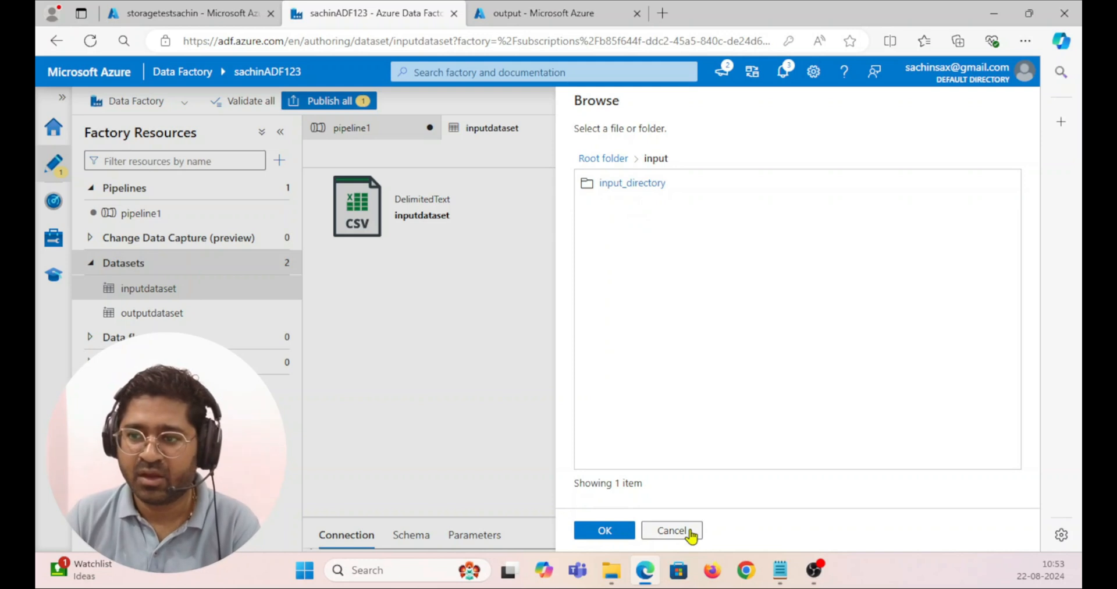
click(597, 159)
click(614, 211)
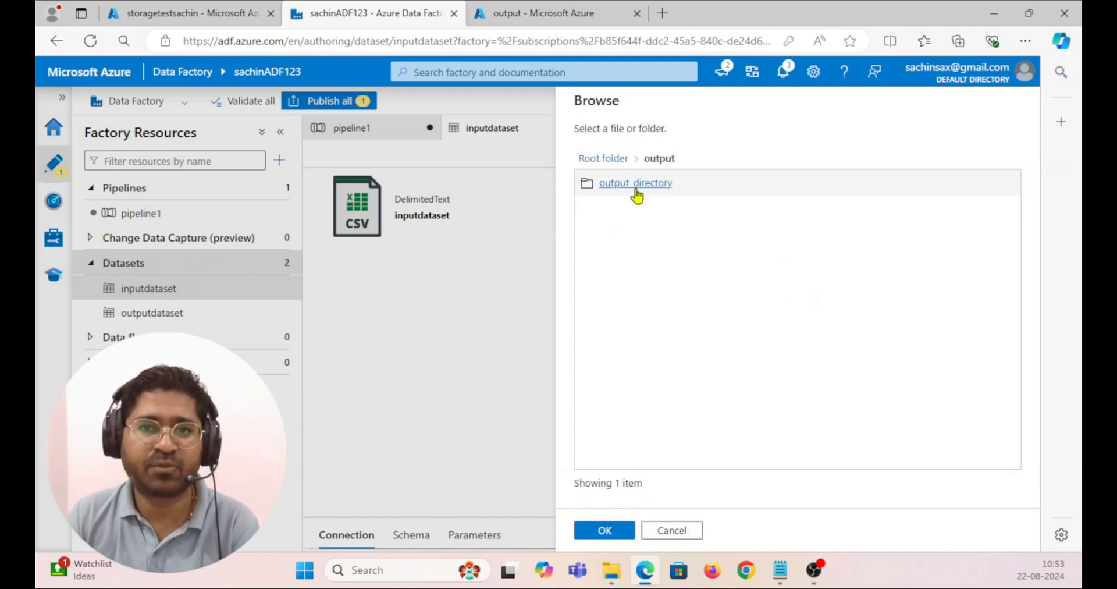
click(684, 530)
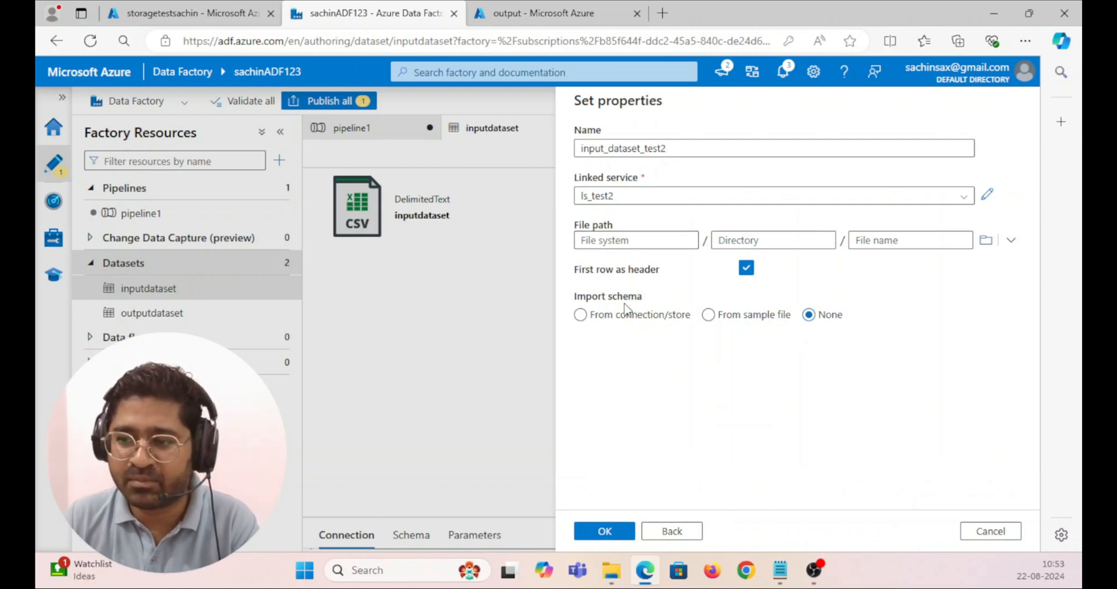
Step: Create the dataset with its file path left blank and enlarge its connection settings area
click(599, 532)
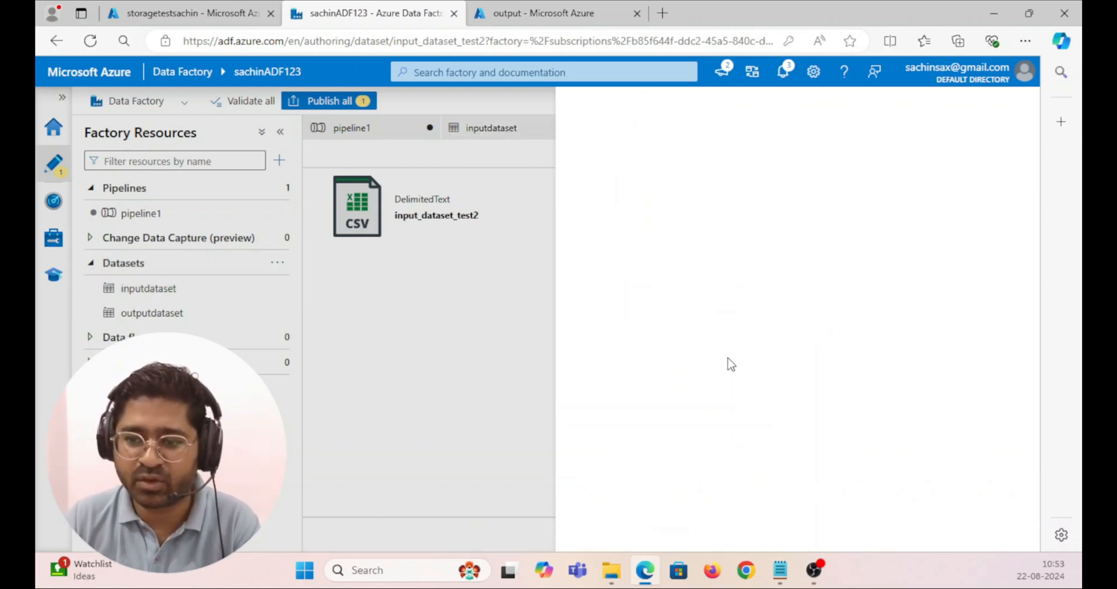
drag(553, 516, 558, 261)
click(519, 365)
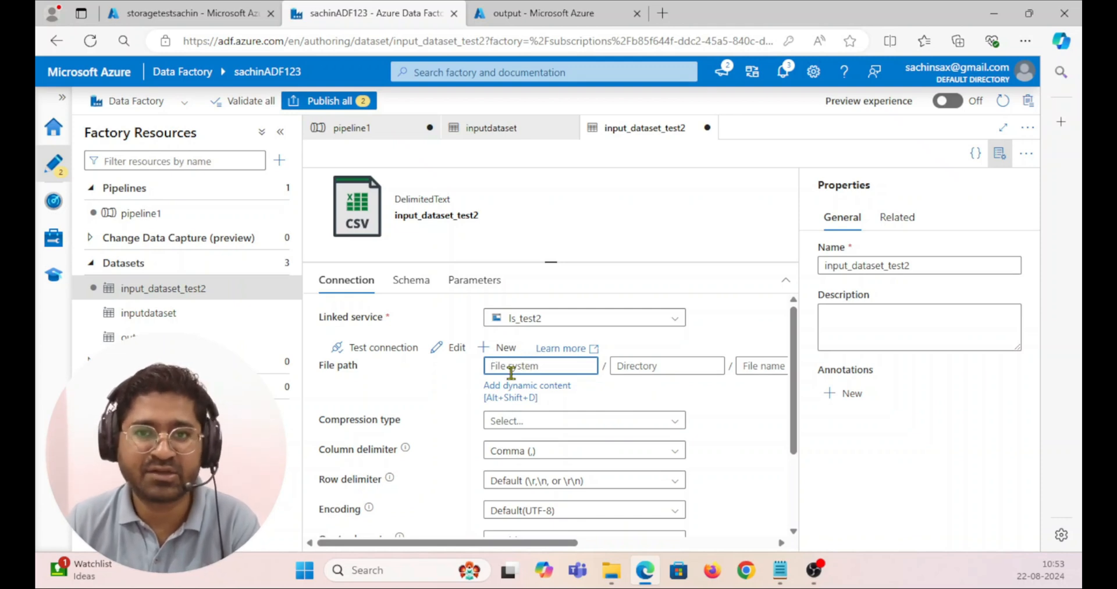
Step: Add two String parameters named container and directory to the input_dataset_test2 dataset
click(459, 281)
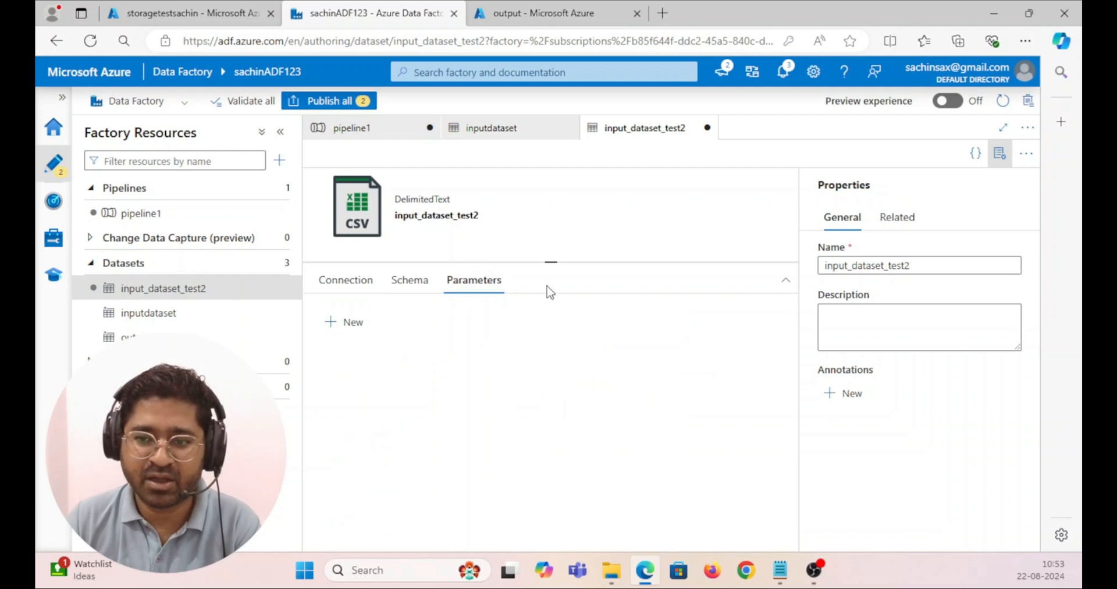
click(347, 324)
click(406, 378)
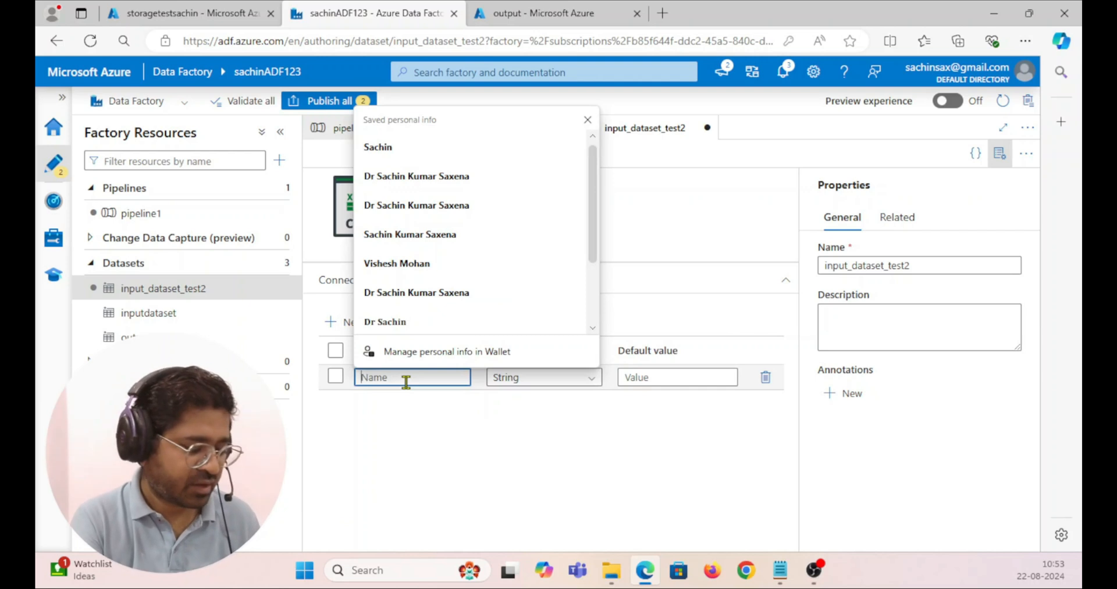
text(container)
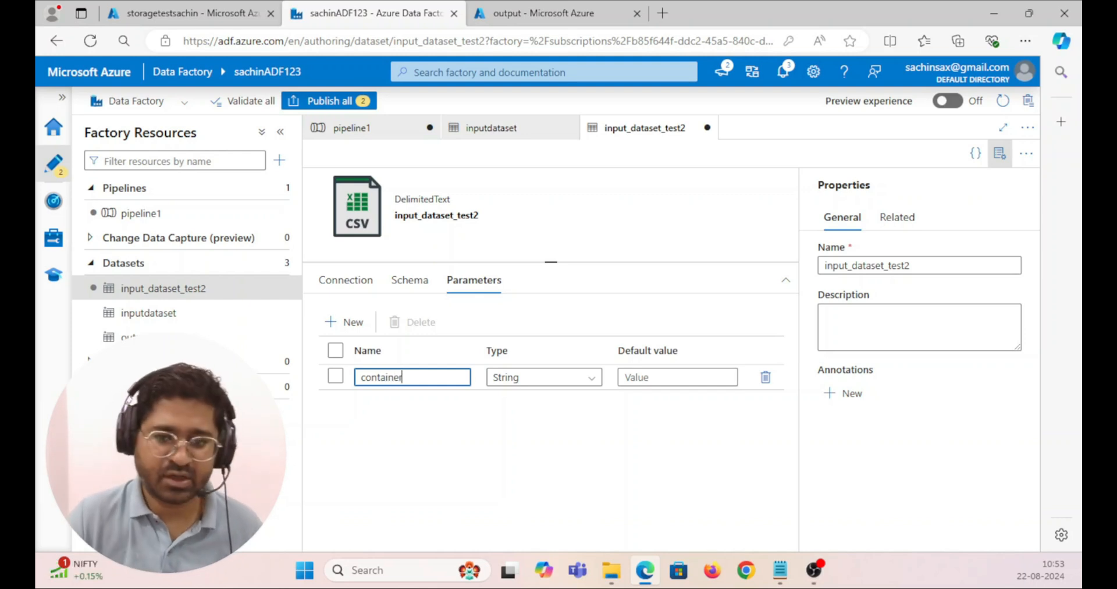
click(333, 321)
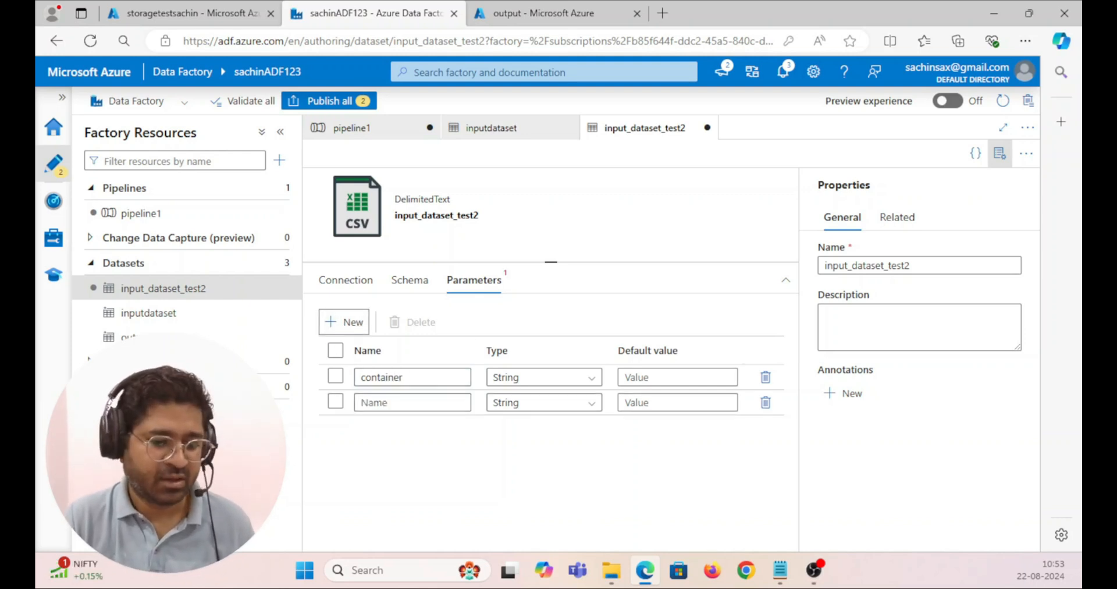
click(392, 402)
text(directory)
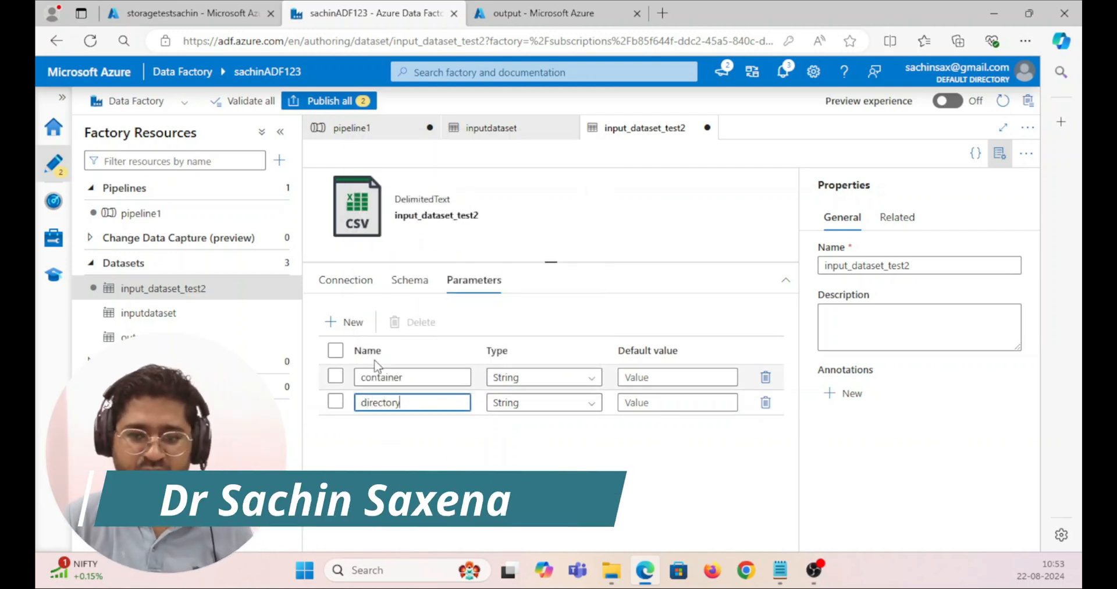
Step: Add a third String parameter named filename to the input_dataset_test2 dataset
click(355, 322)
click(401, 427)
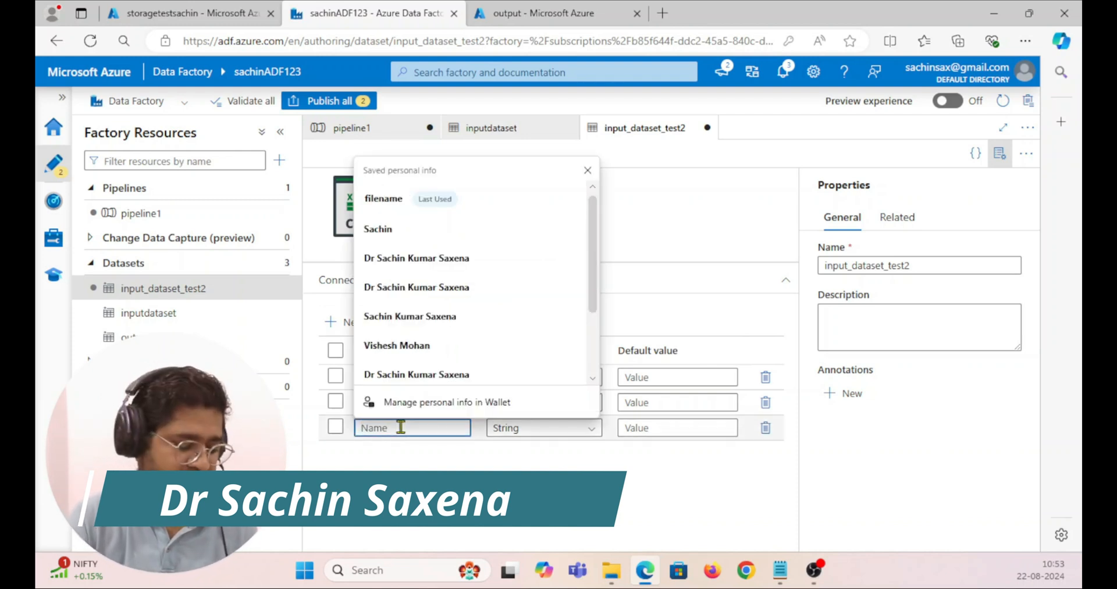
text(filename)
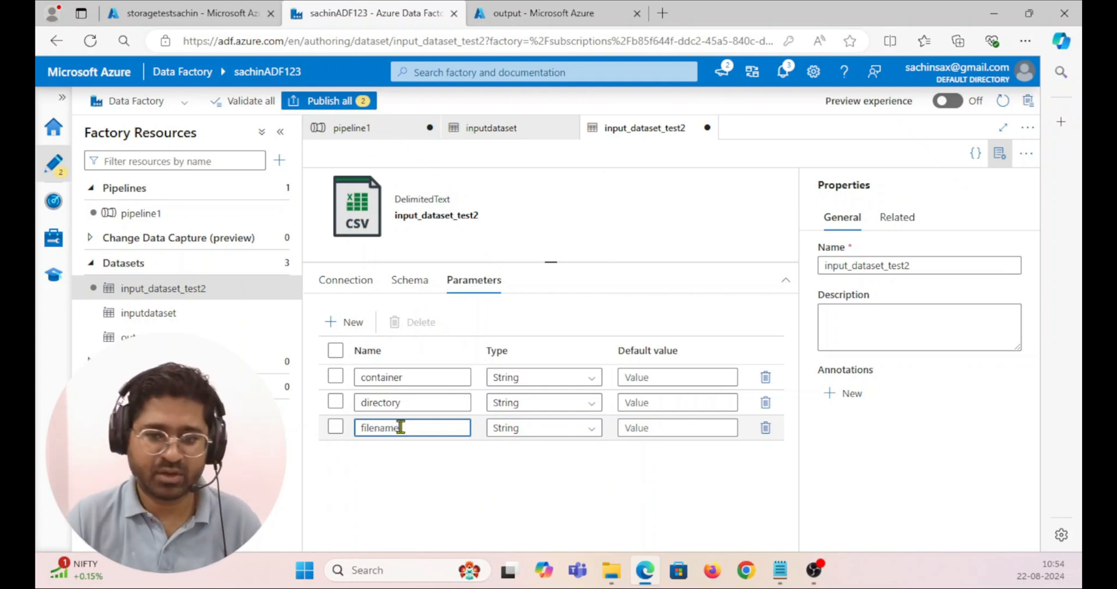
click(340, 280)
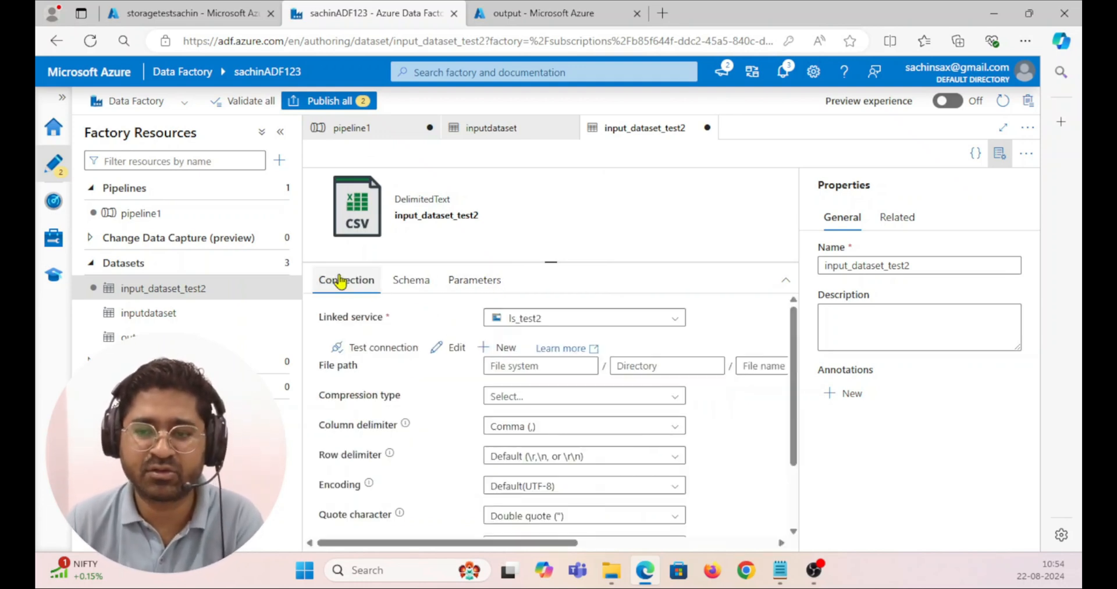
click(521, 366)
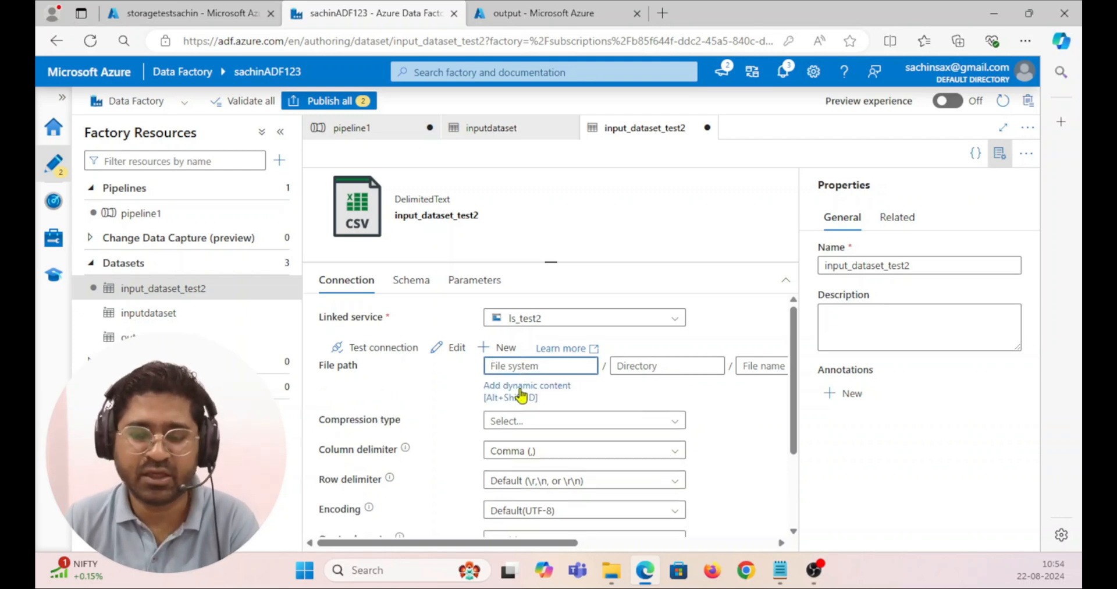
click(519, 387)
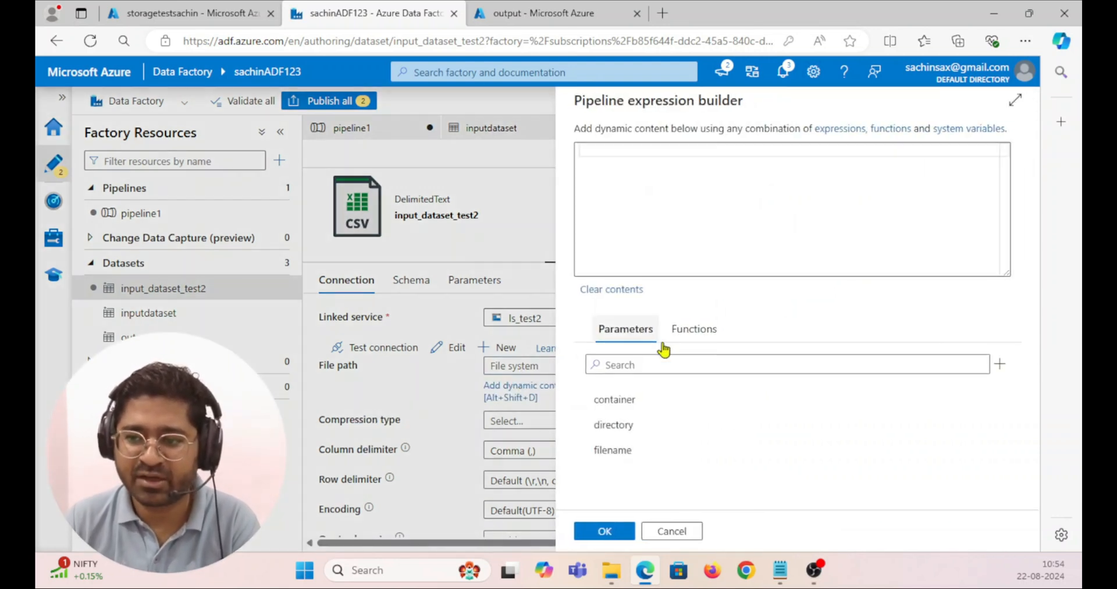
click(615, 400)
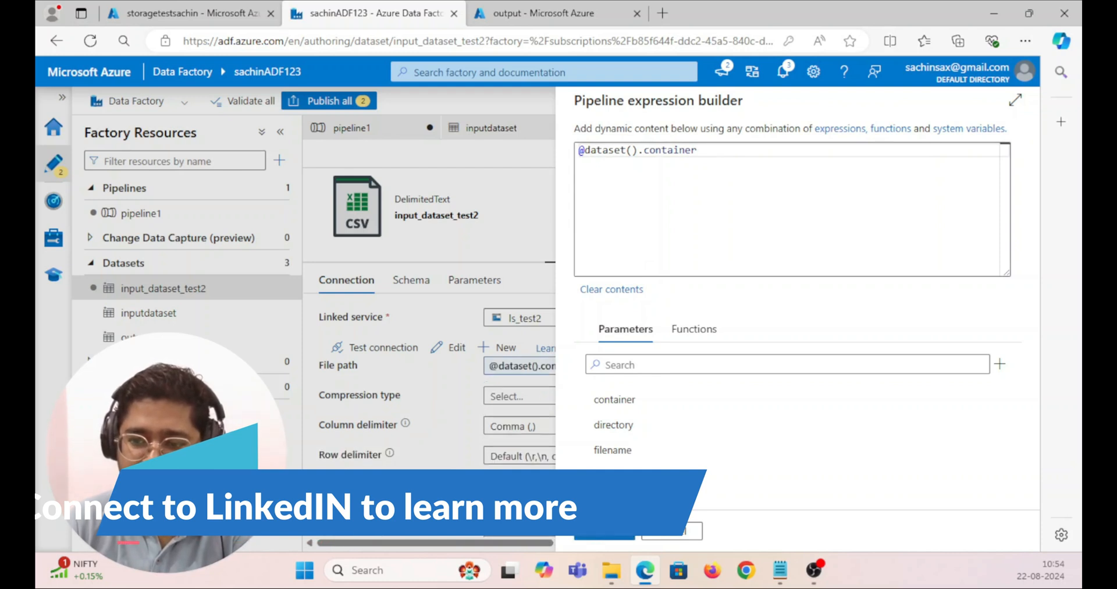
click(602, 539)
click(717, 365)
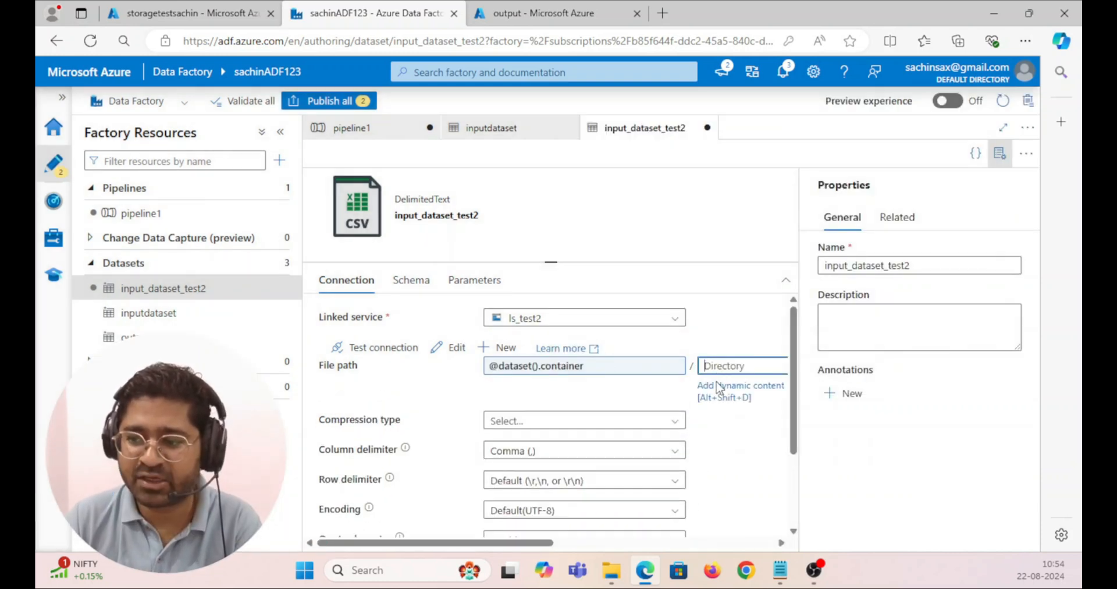
click(719, 391)
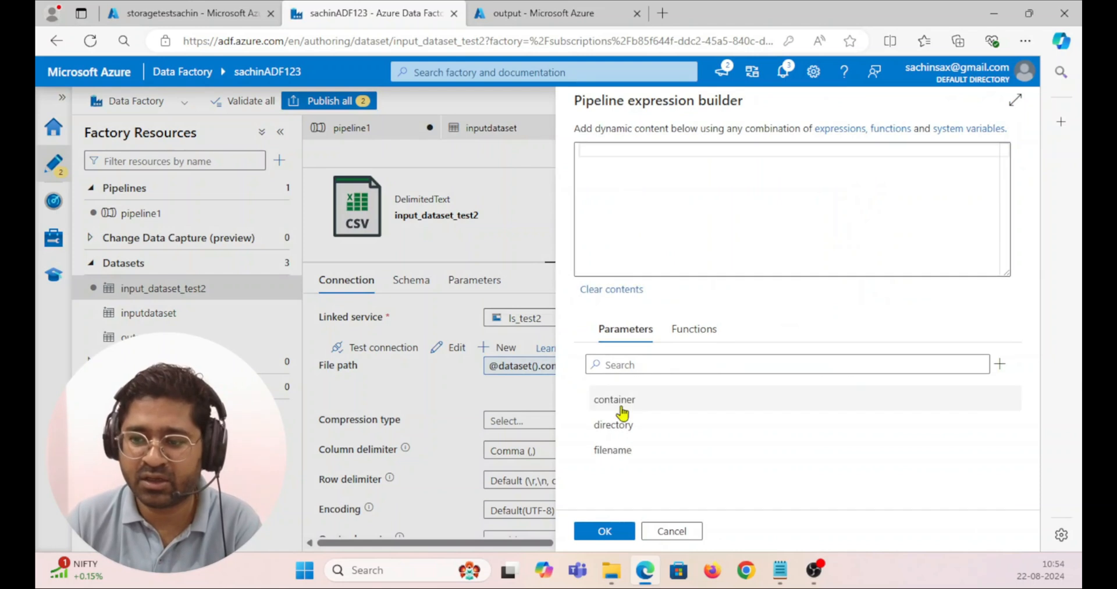
click(614, 425)
click(604, 531)
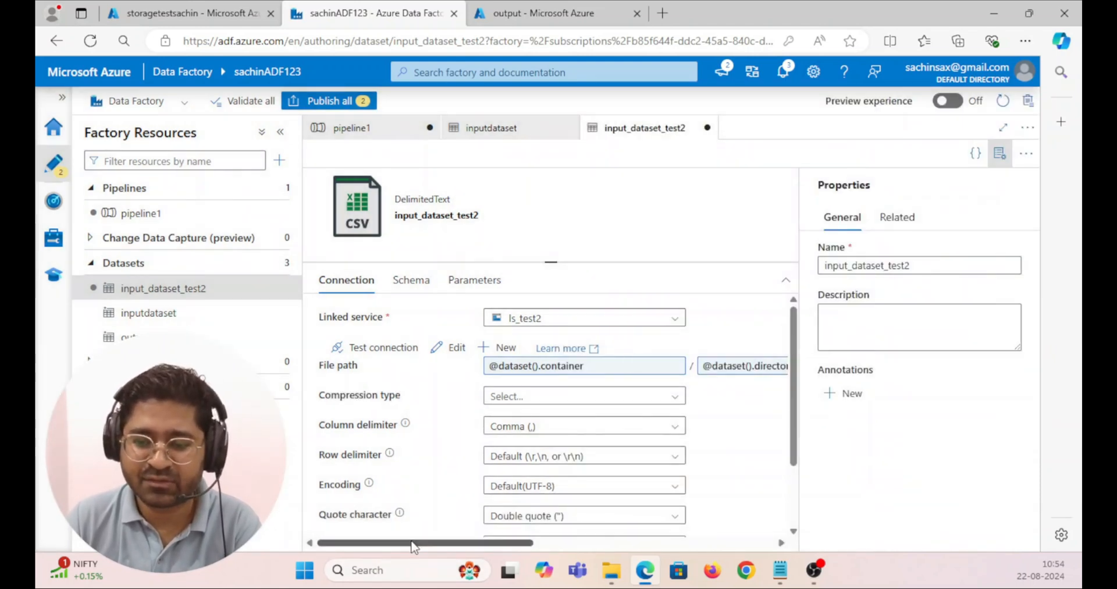
drag(395, 543, 564, 543)
click(594, 366)
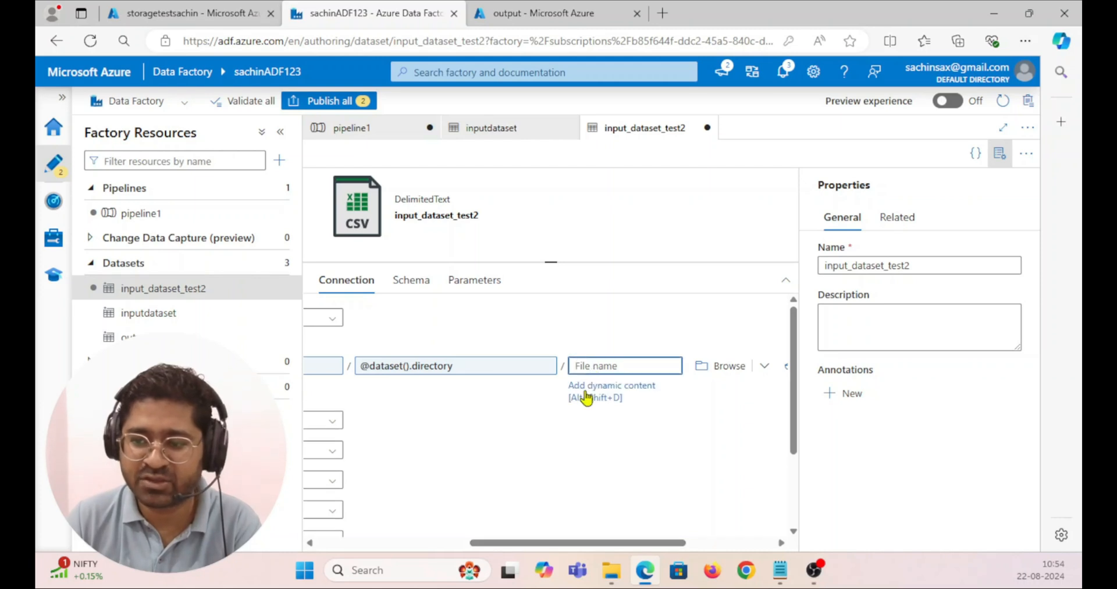
click(589, 393)
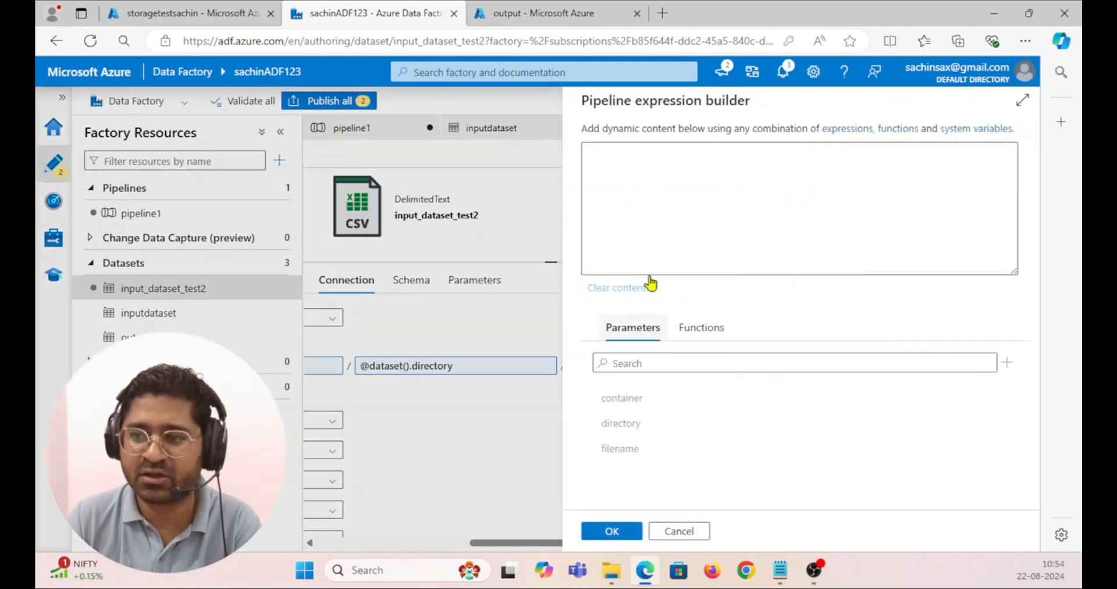
click(614, 451)
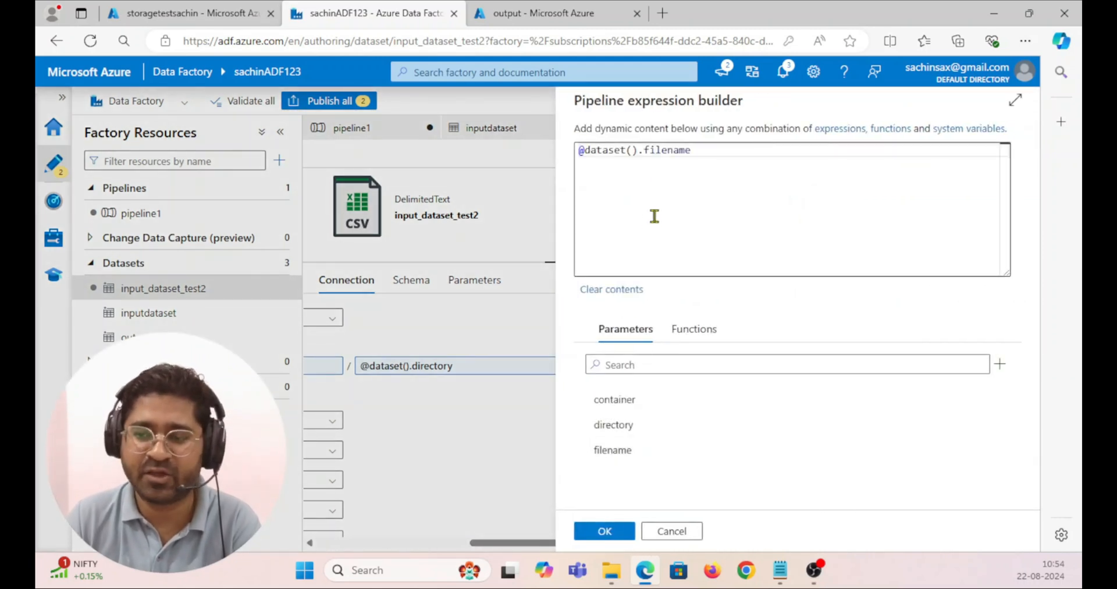
click(602, 532)
drag(506, 542, 476, 544)
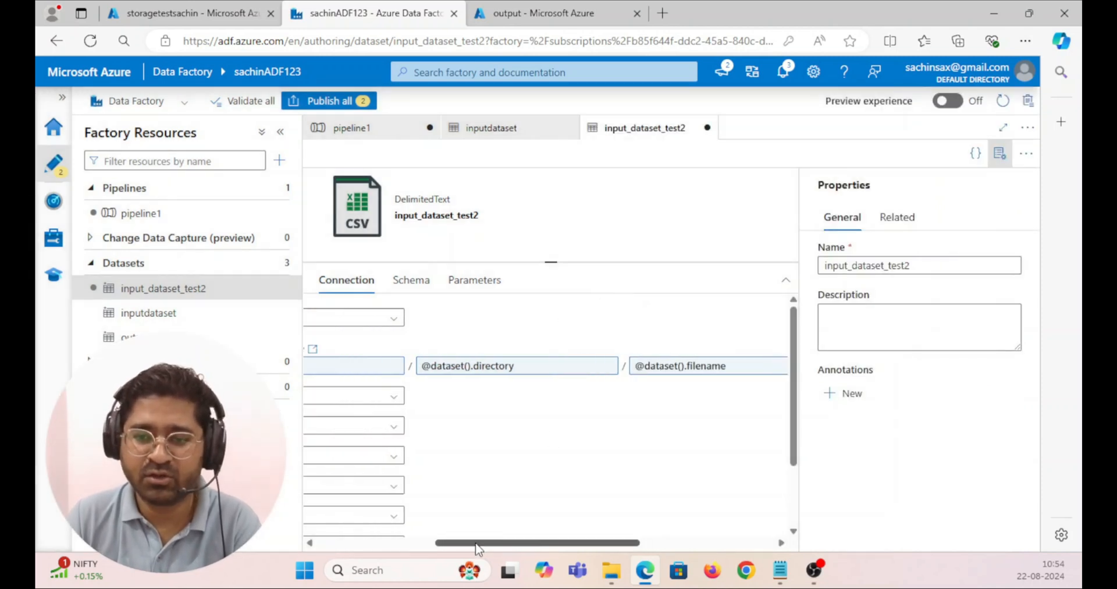
click(999, 153)
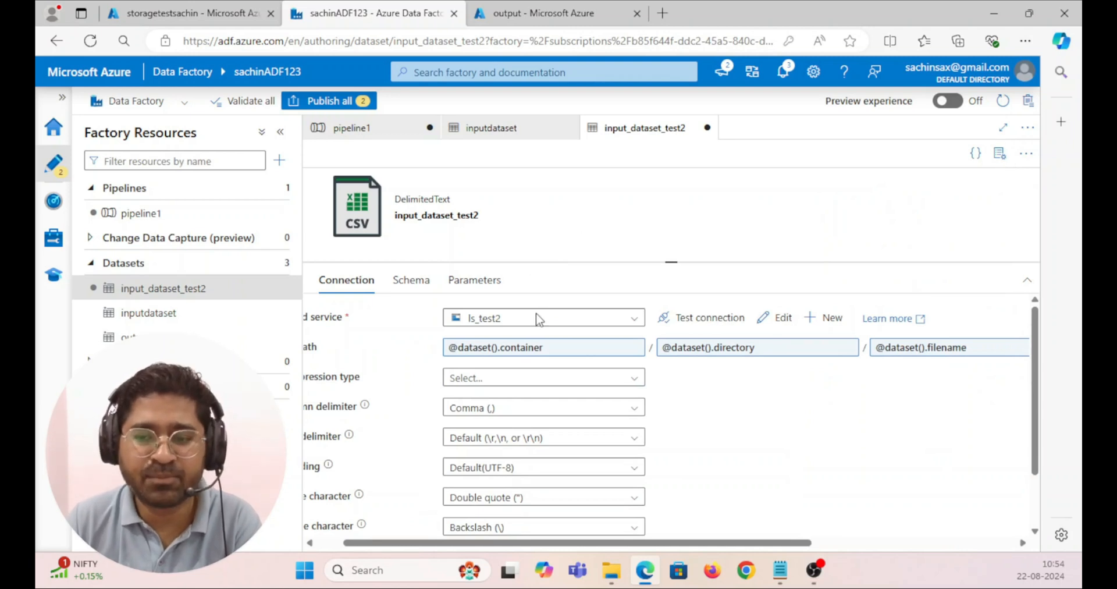
Step: Start a new dataset on the Azure Data Lake Storage data store in DelimitedText format
click(280, 265)
click(336, 287)
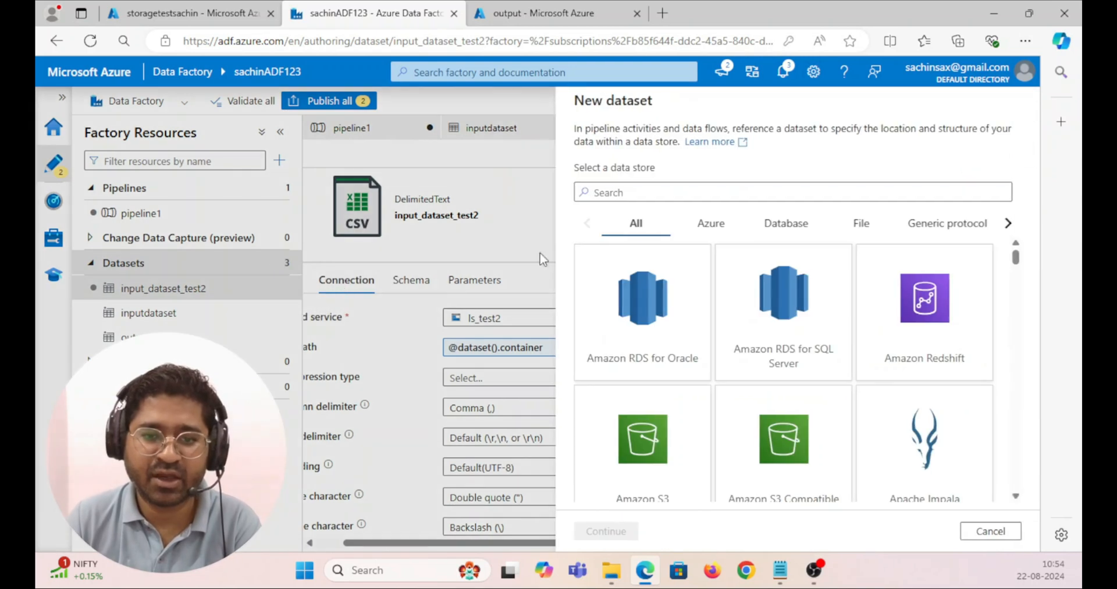
scroll(908, 349, down, 4)
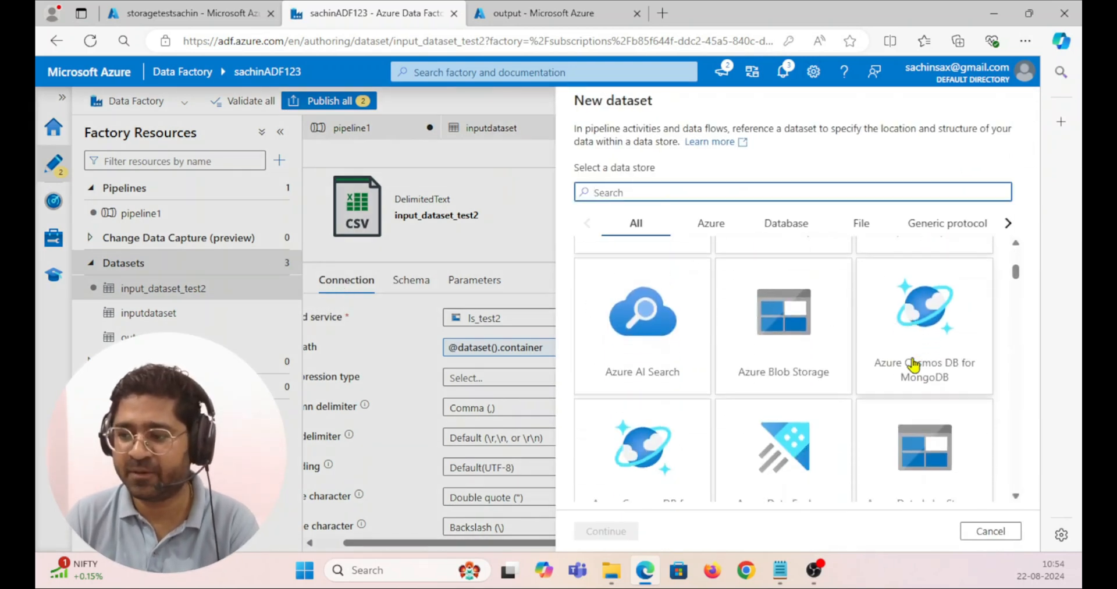
click(894, 385)
click(605, 531)
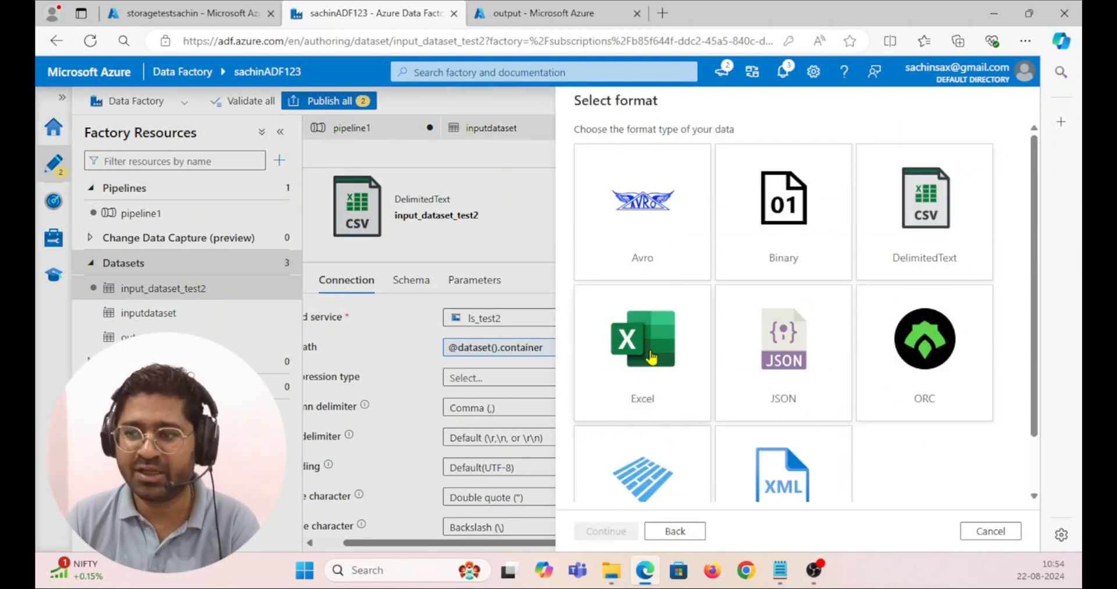
click(942, 216)
click(606, 531)
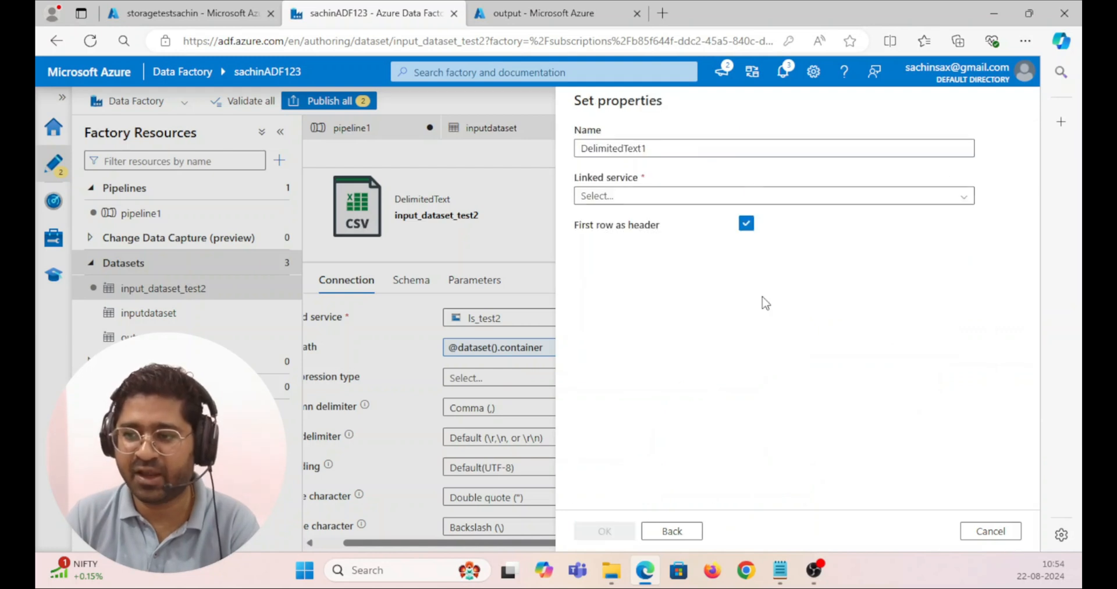
Step: Create the dataset as output_dataset_test2 on linked service ls_test2, with a blank file path and schema import set to None
drag(669, 149, 543, 149)
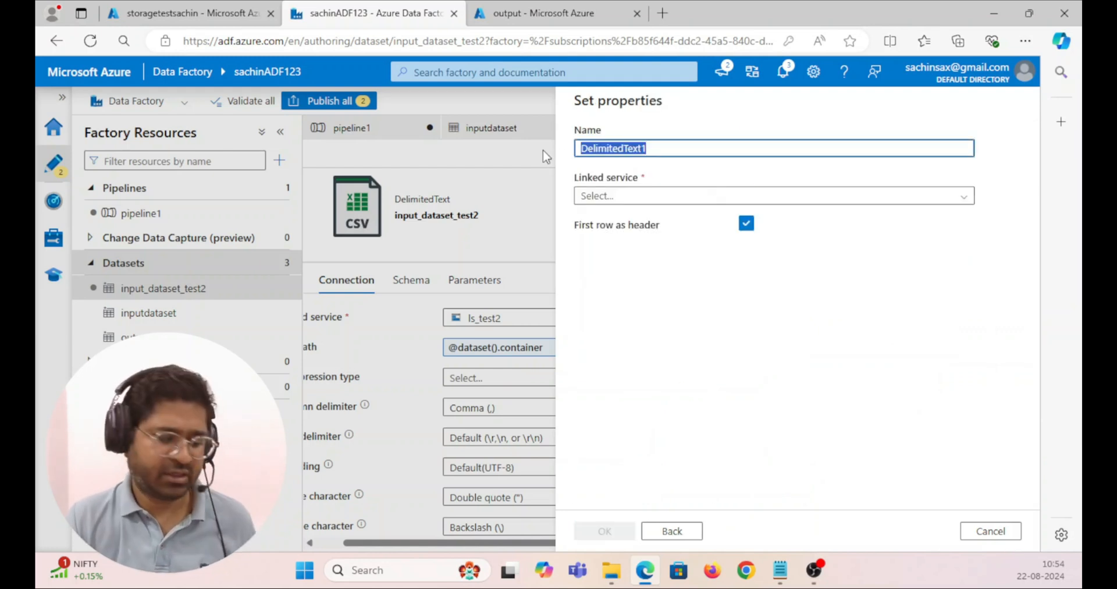
text(output_)
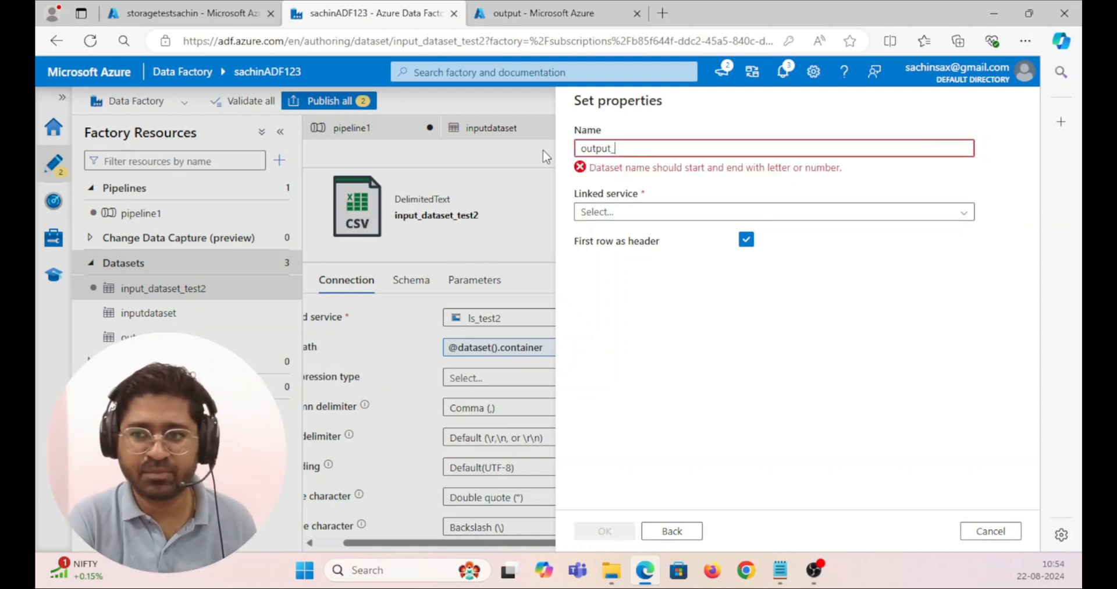
text(data)
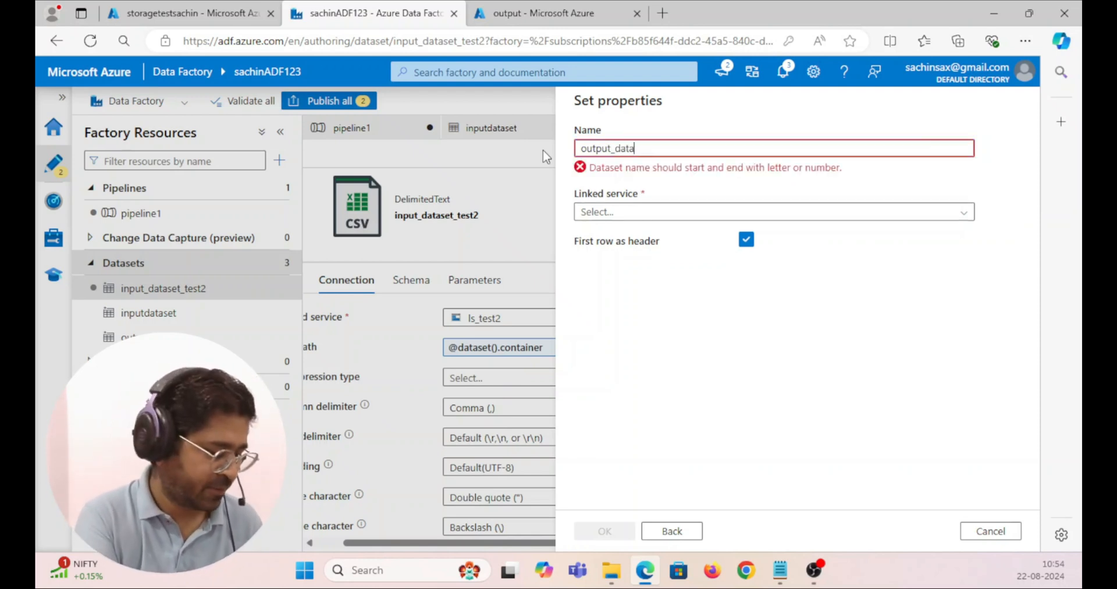
text(set_test2)
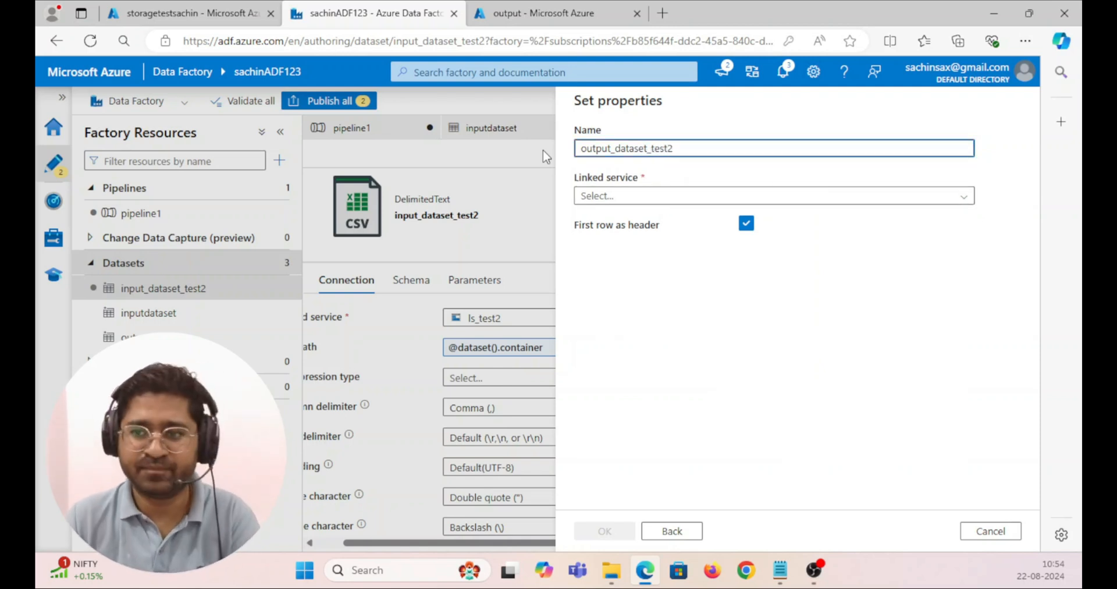
click(622, 195)
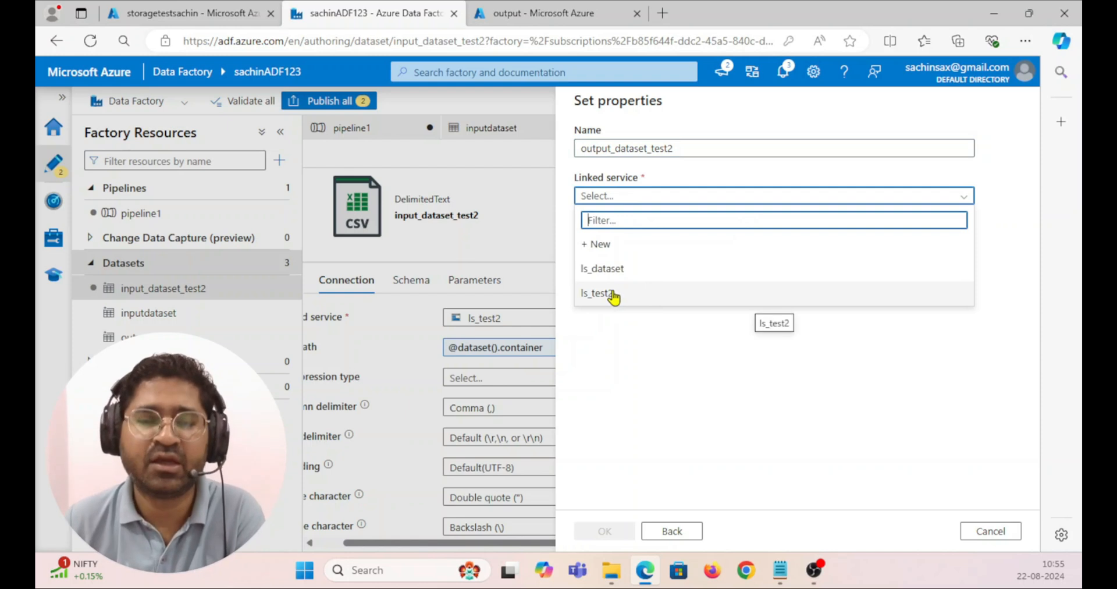
click(613, 297)
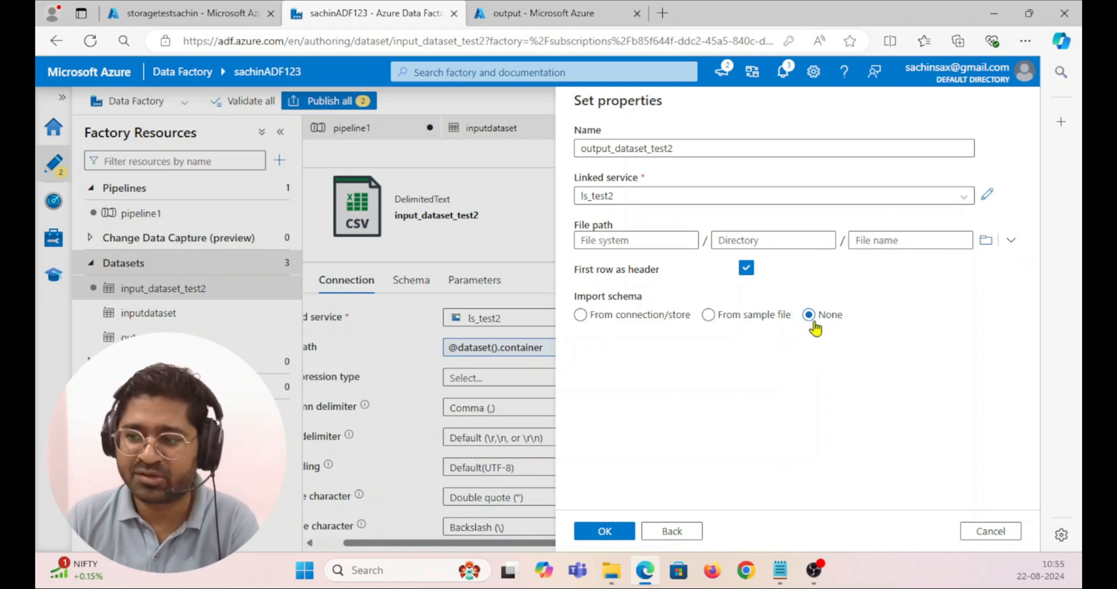
click(603, 530)
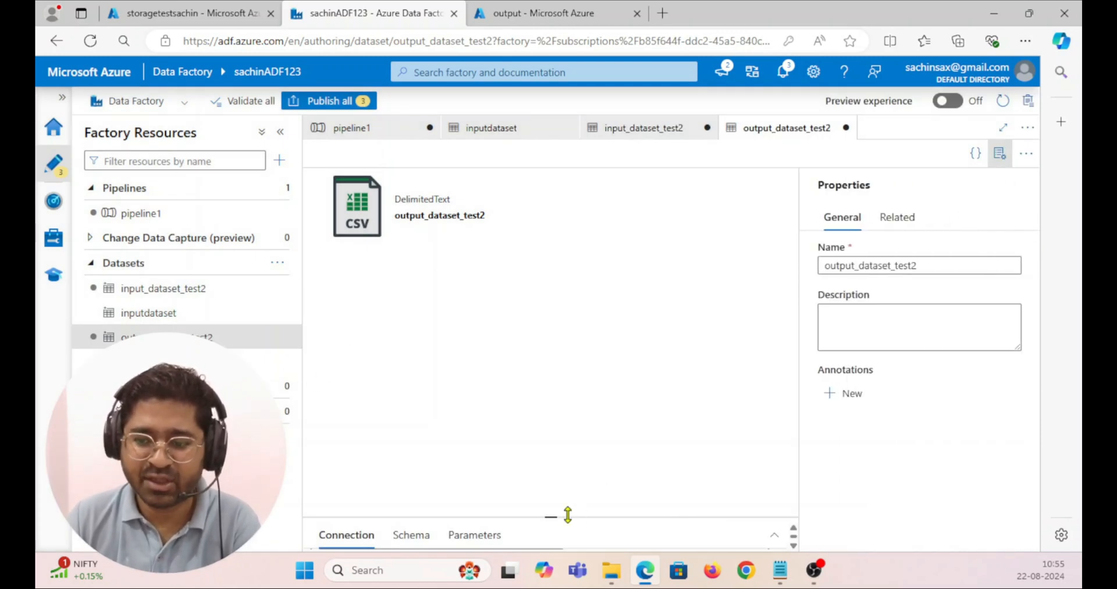
Step: Enlarge the settings area of output_dataset_test2 and add a String parameter named container
drag(553, 517, 555, 315)
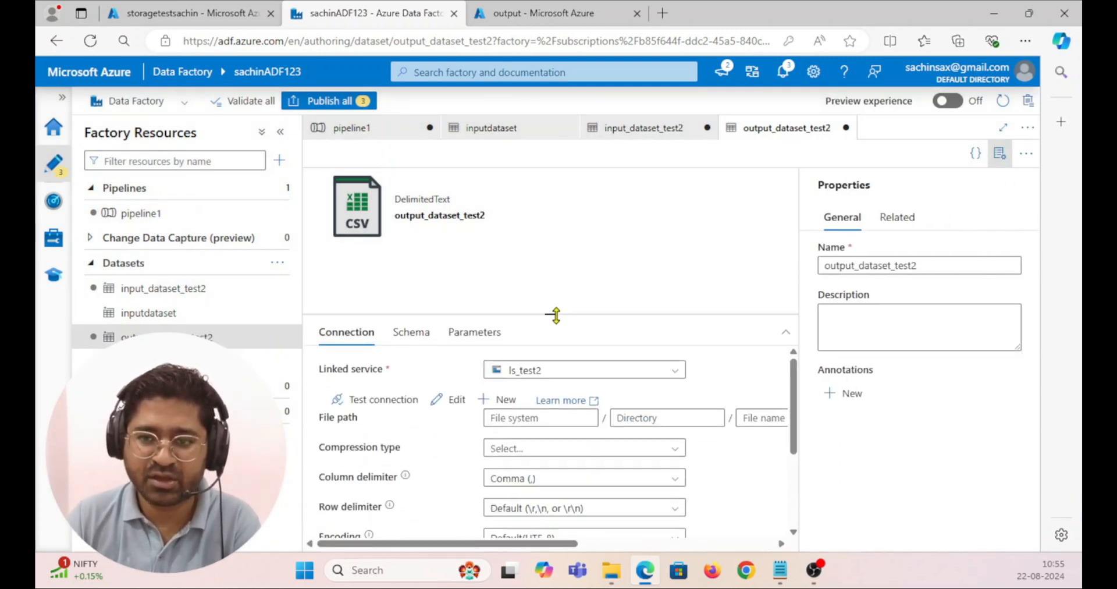
click(520, 419)
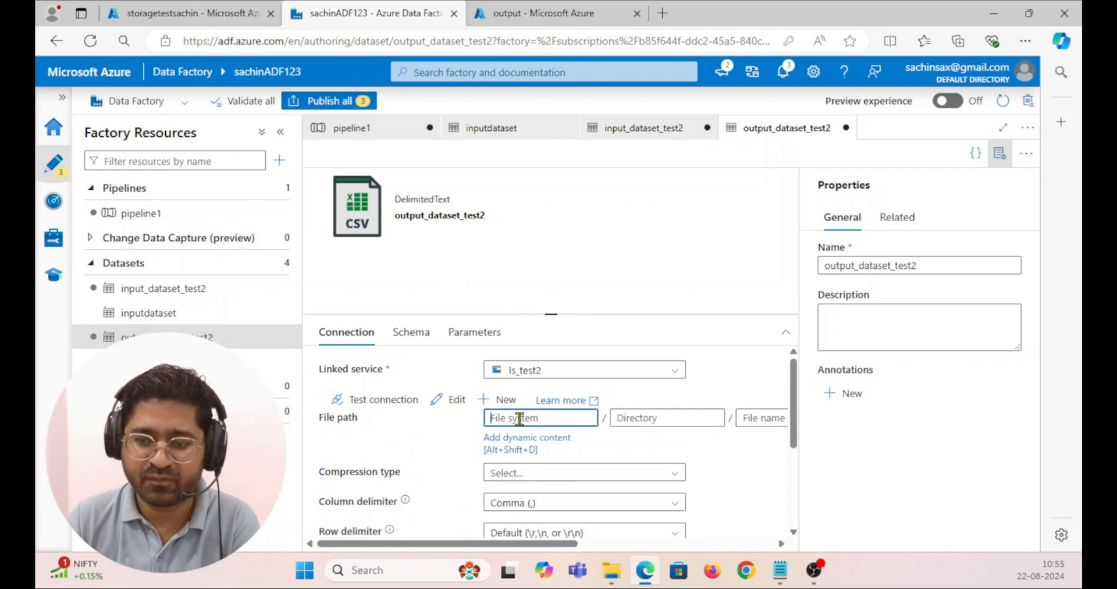
click(474, 331)
click(352, 374)
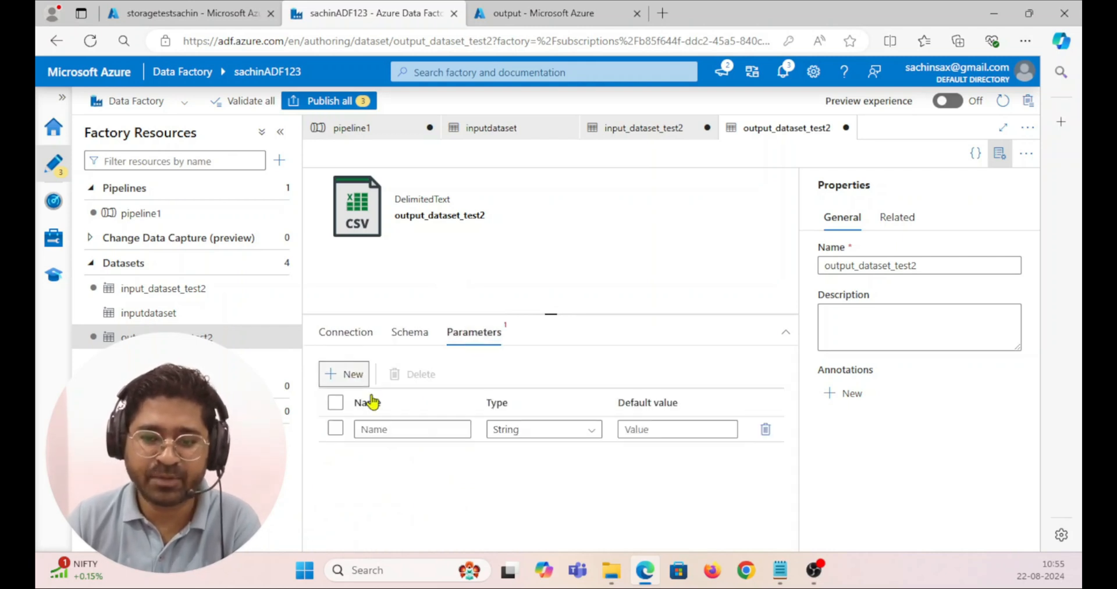
click(381, 428)
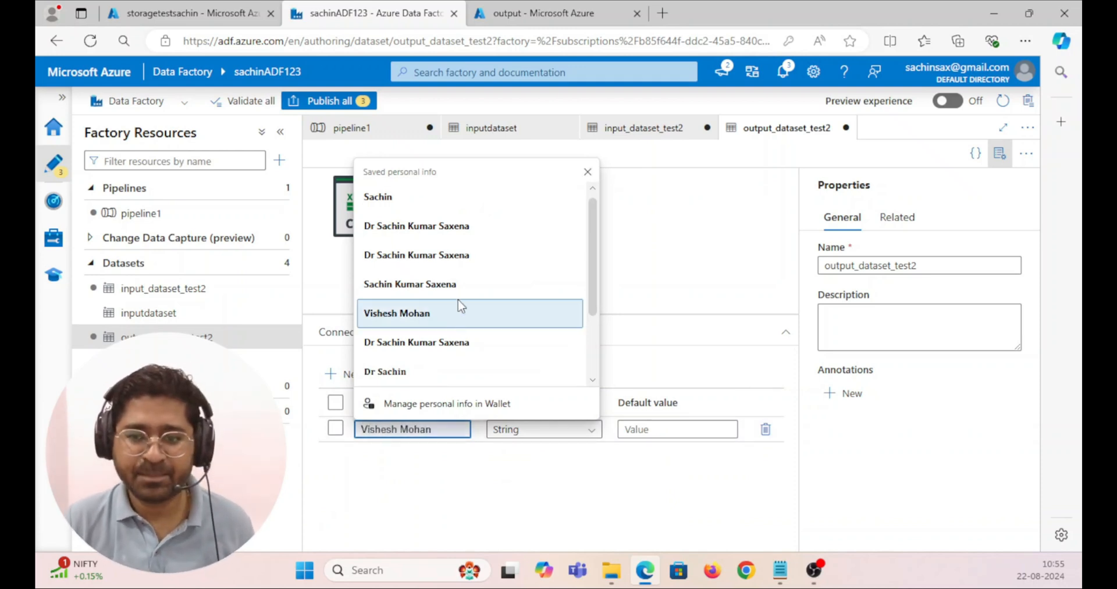
scroll(457, 304, down, 2)
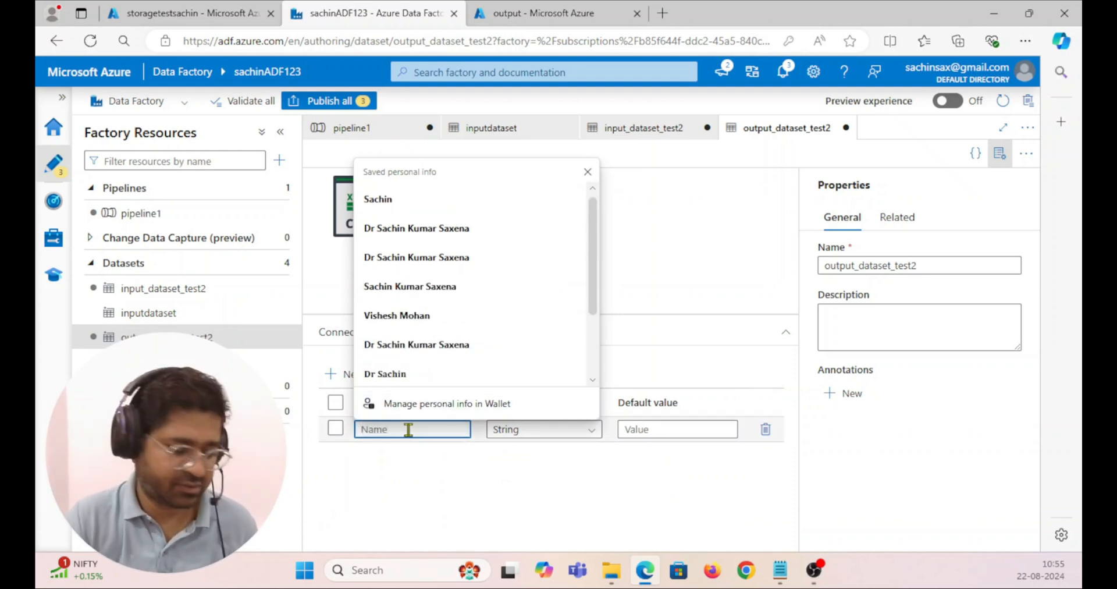
text(container)
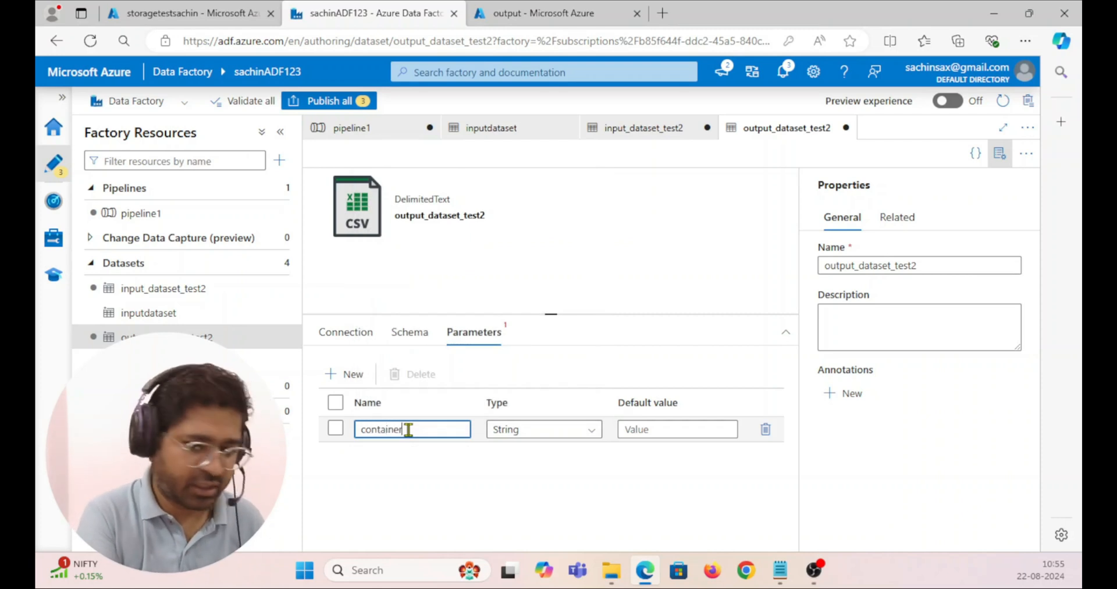
Step: Add two more String parameters named directory and filename to the output_dataset_test2 dataset
click(329, 375)
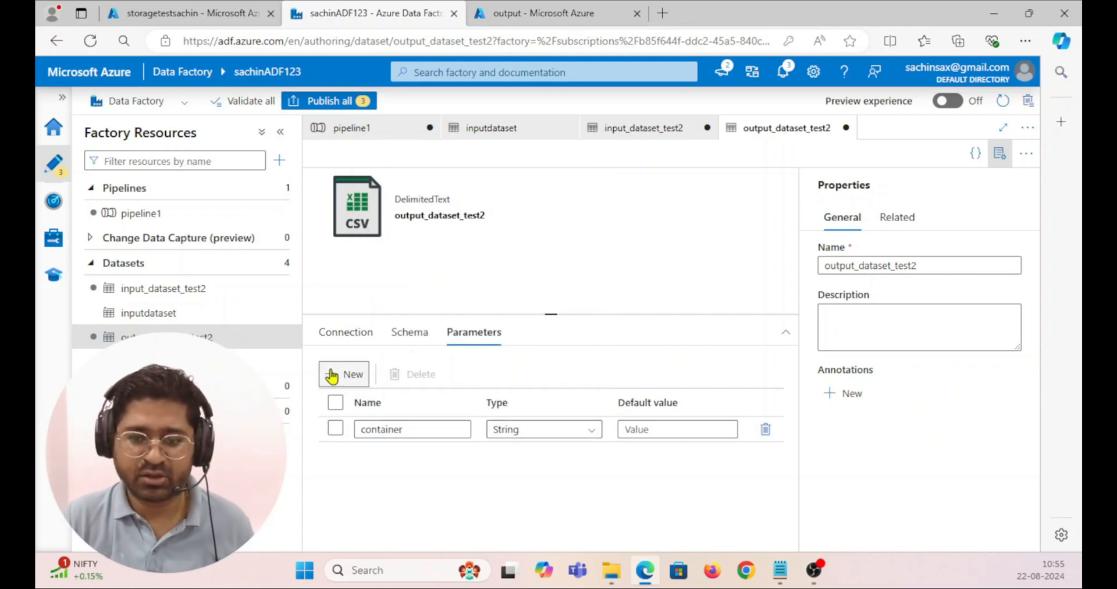
click(379, 449)
text(directory)
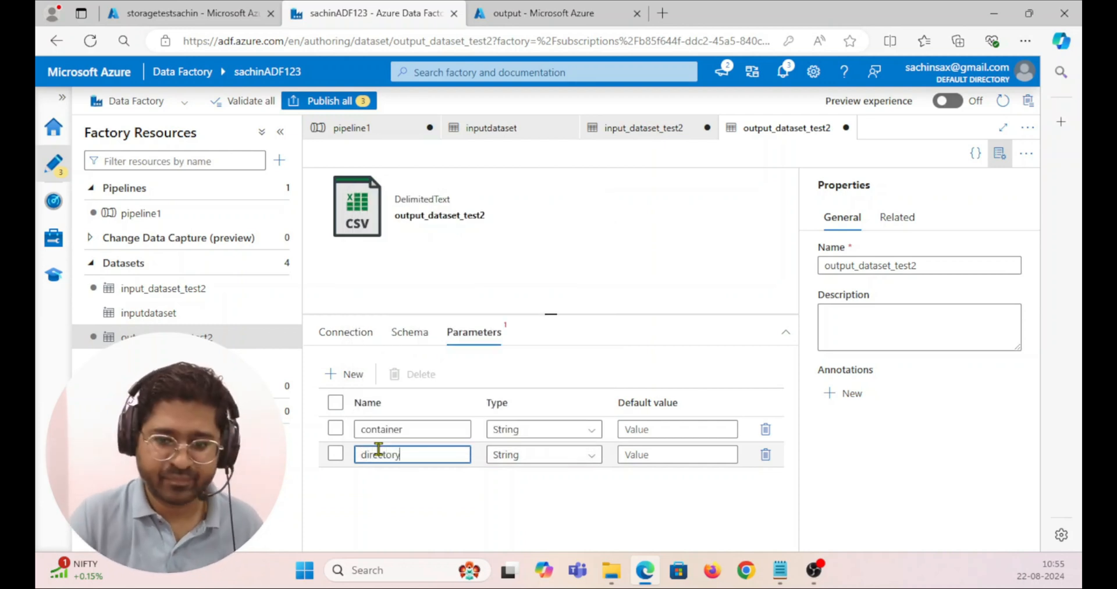
click(349, 374)
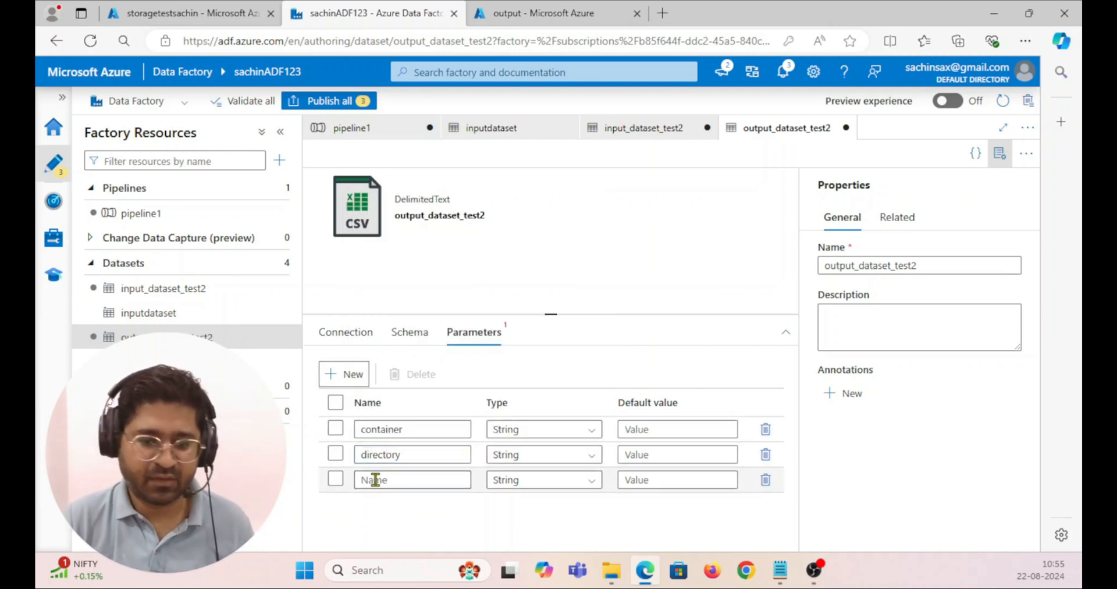
click(375, 479)
text(filename)
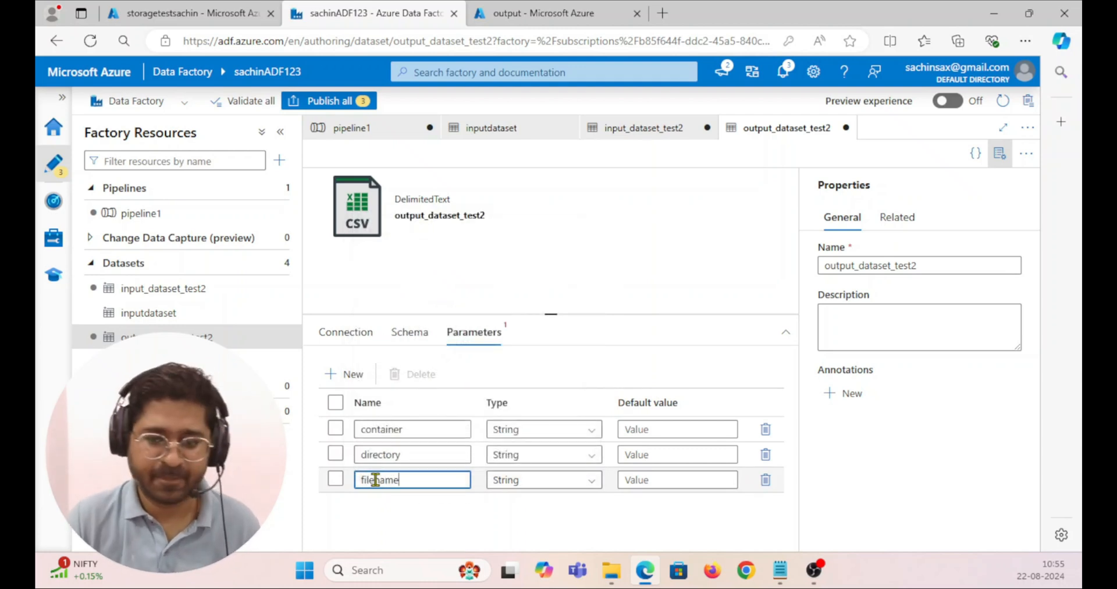
click(471, 269)
click(346, 333)
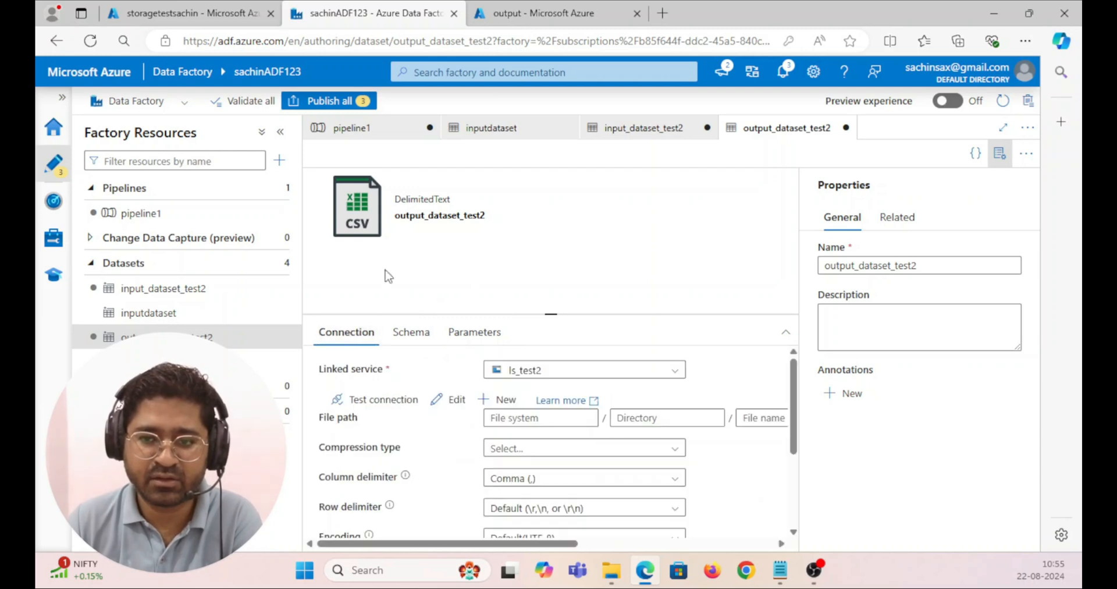
click(512, 419)
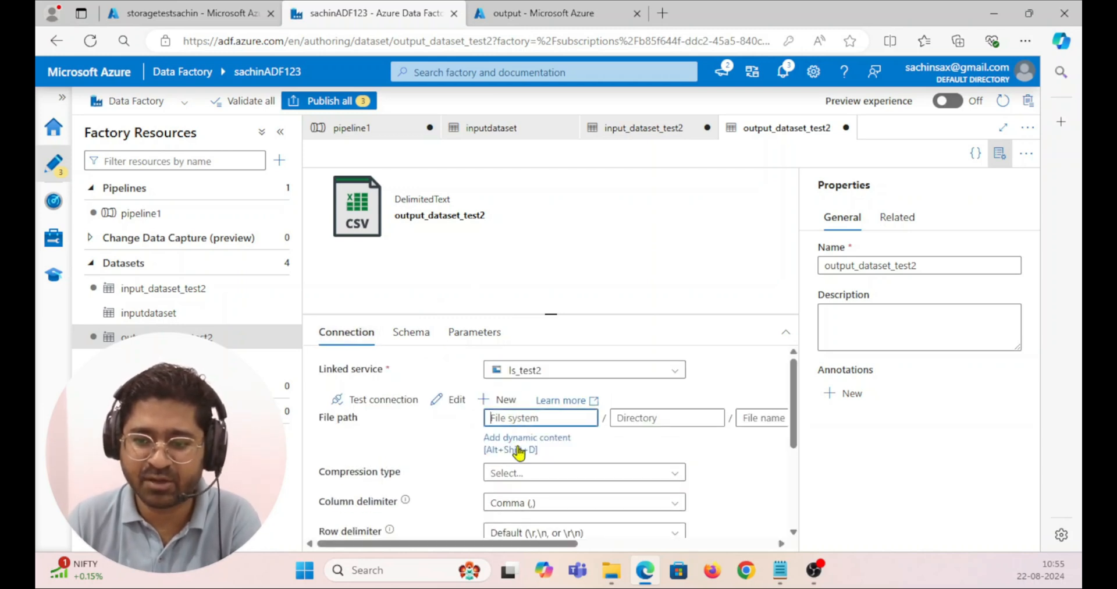
click(519, 442)
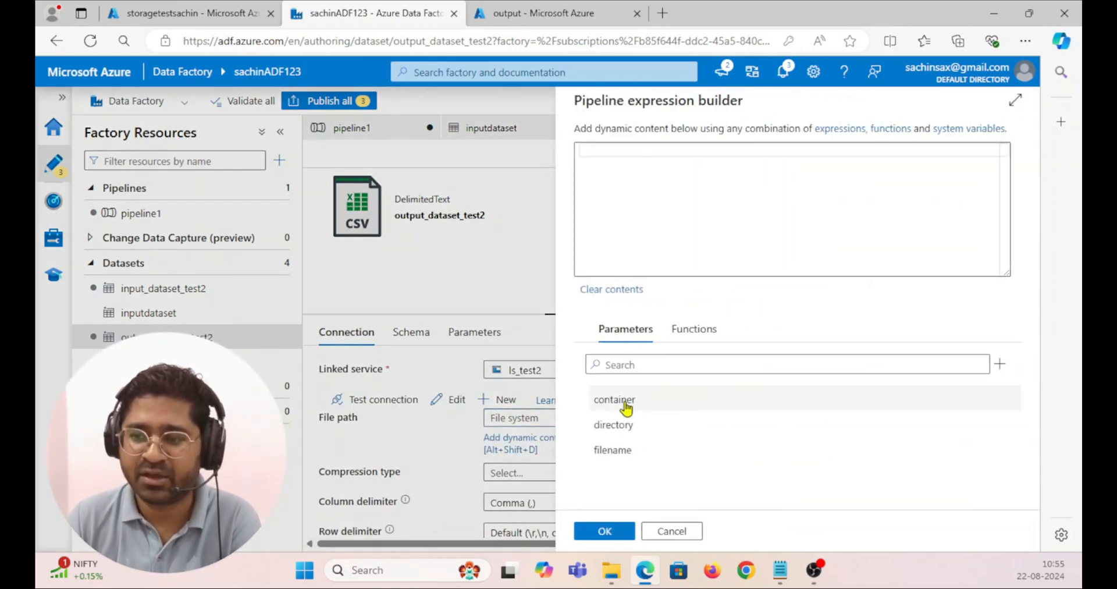
click(626, 408)
click(602, 530)
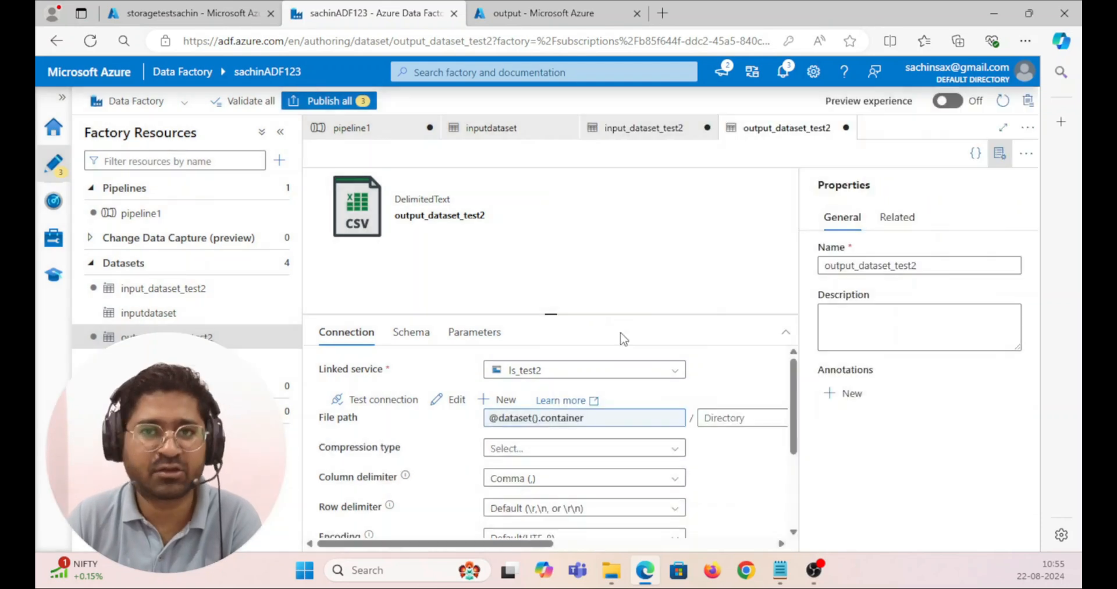
drag(506, 551, 591, 553)
click(554, 447)
click(614, 425)
click(605, 530)
drag(533, 545, 620, 544)
click(605, 417)
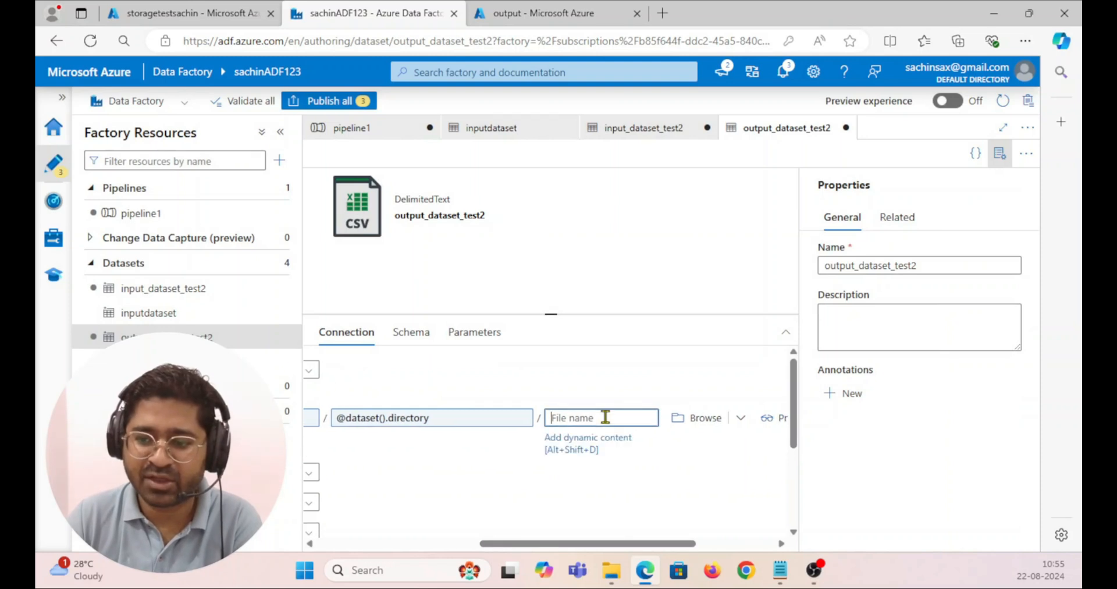
click(581, 443)
click(614, 449)
click(604, 531)
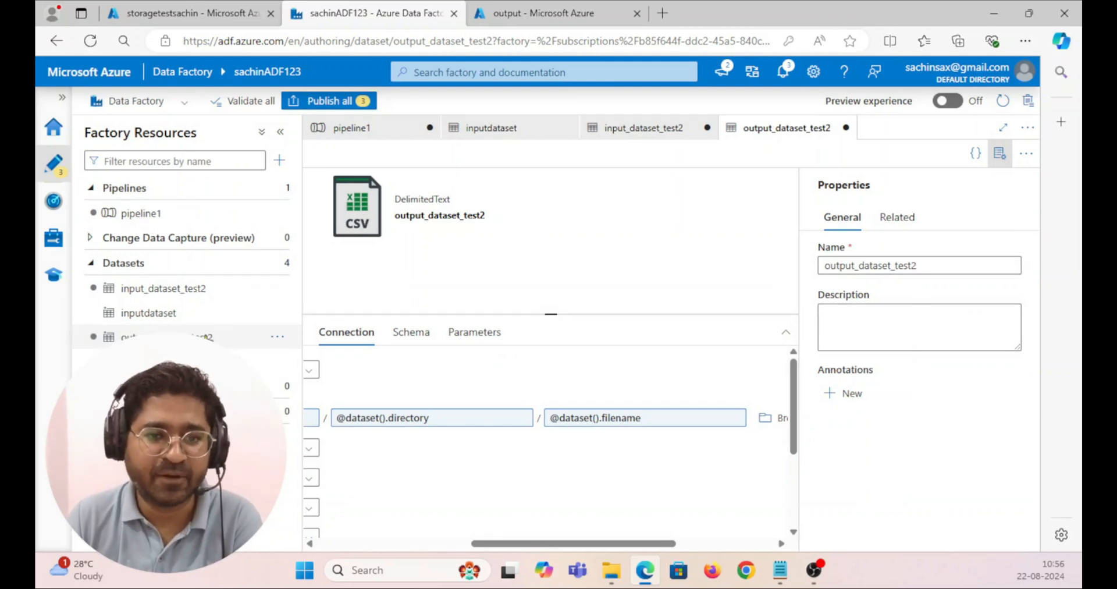
Step: Open pipeline1, enlarge its settings area and show the pipeline-level settings instead of those of the Copy data1 activity
click(148, 214)
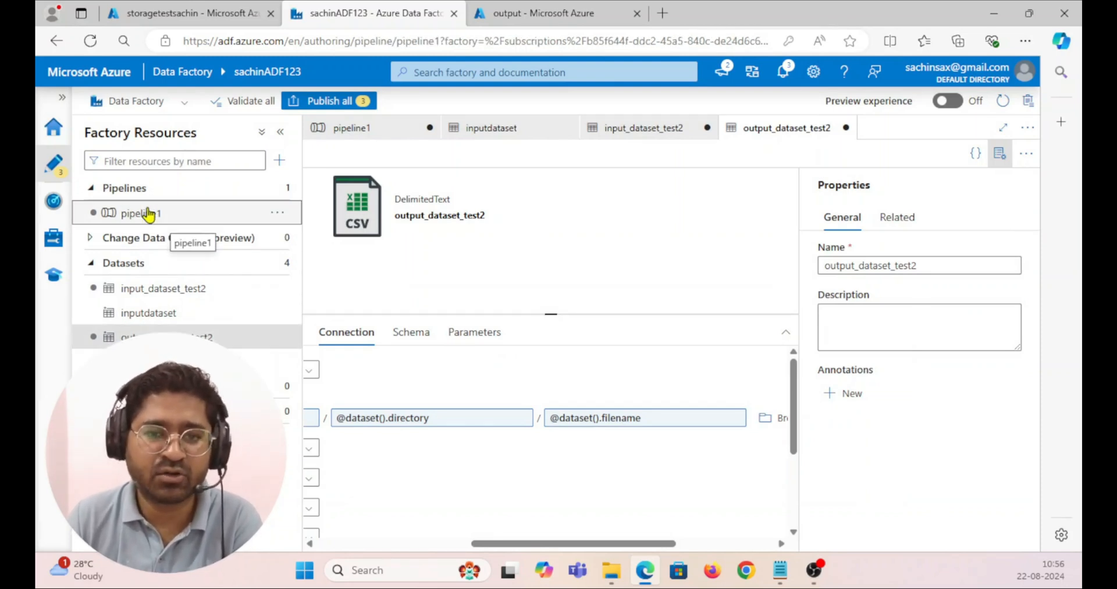
click(744, 206)
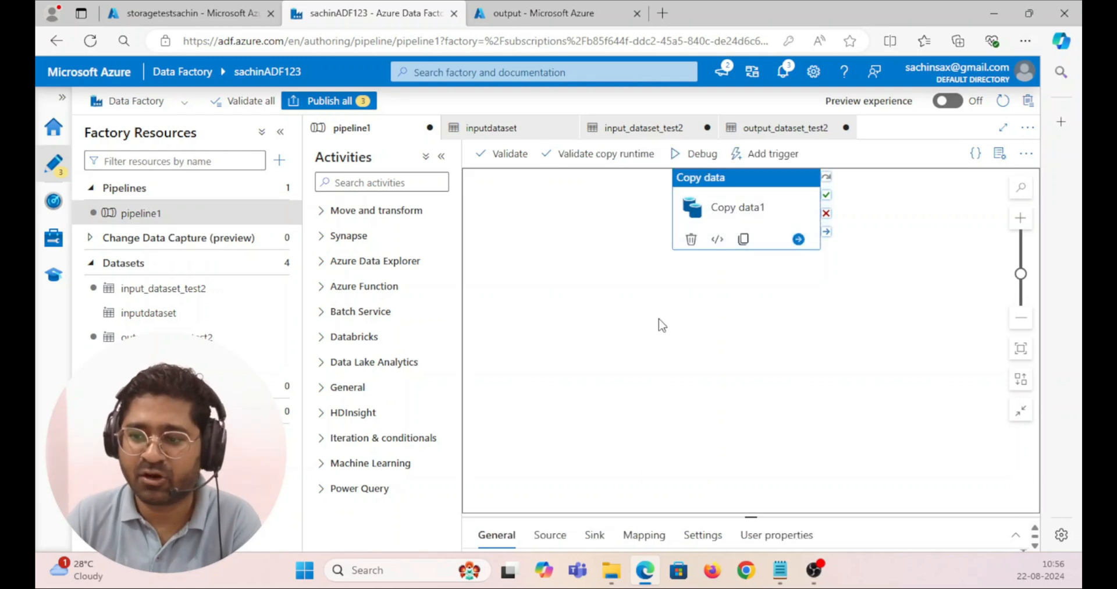
drag(751, 516, 737, 354)
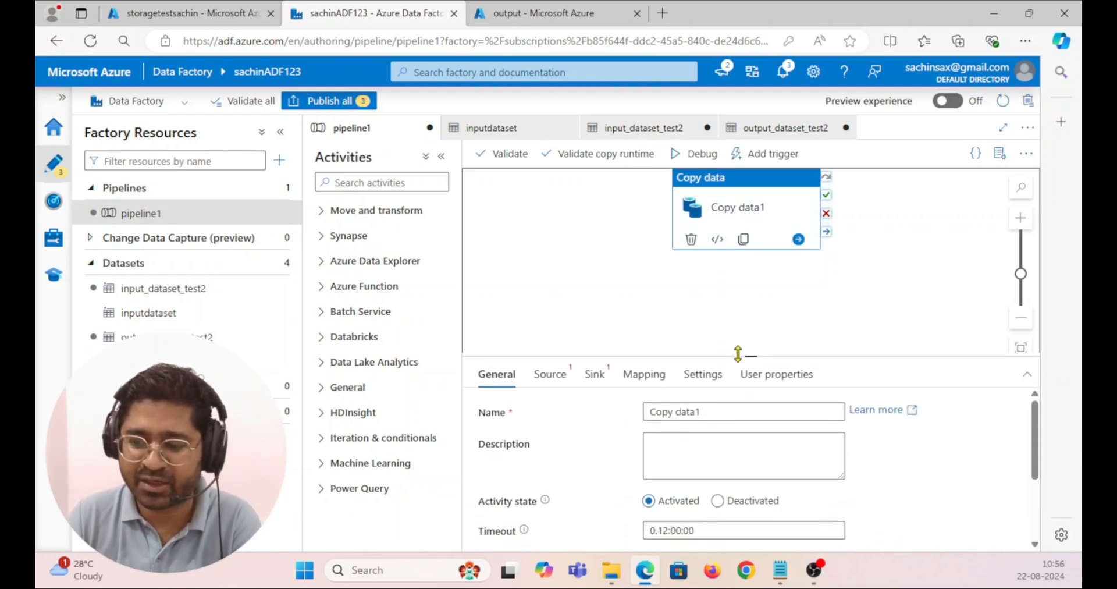
click(582, 289)
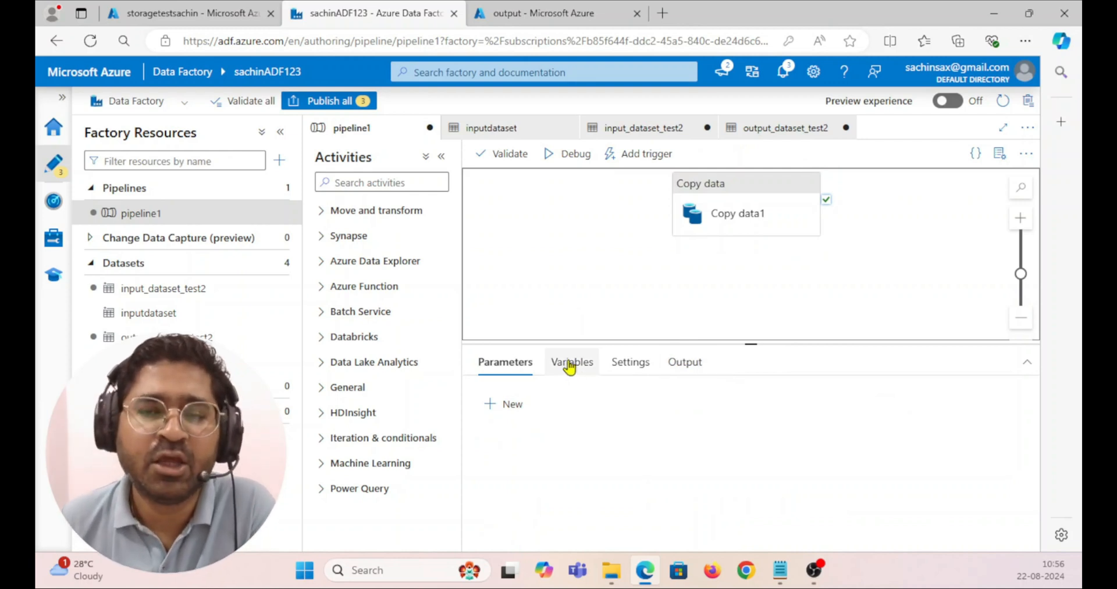
Step: Switch to Notepad, copy the selected metadata JSON array and return to the data factory in the browser
click(779, 569)
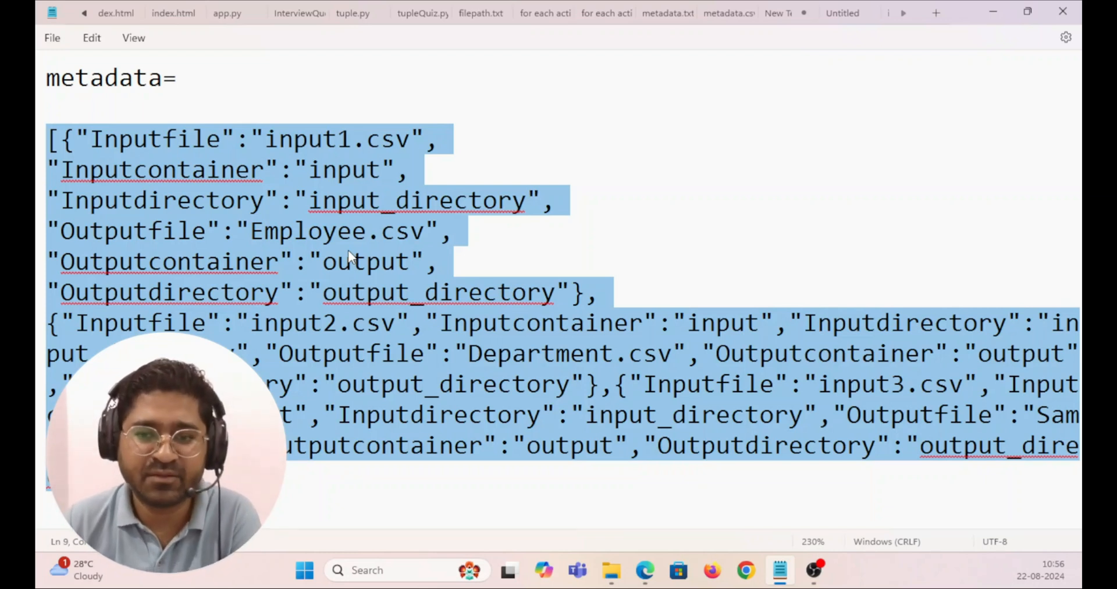
right_click(348, 250)
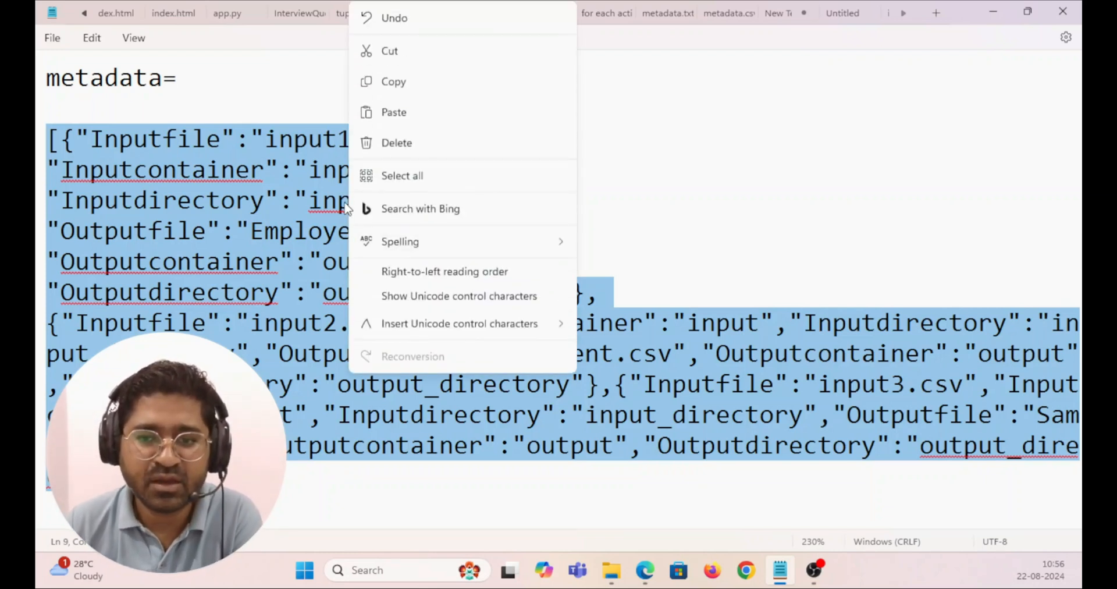
click(389, 83)
click(995, 12)
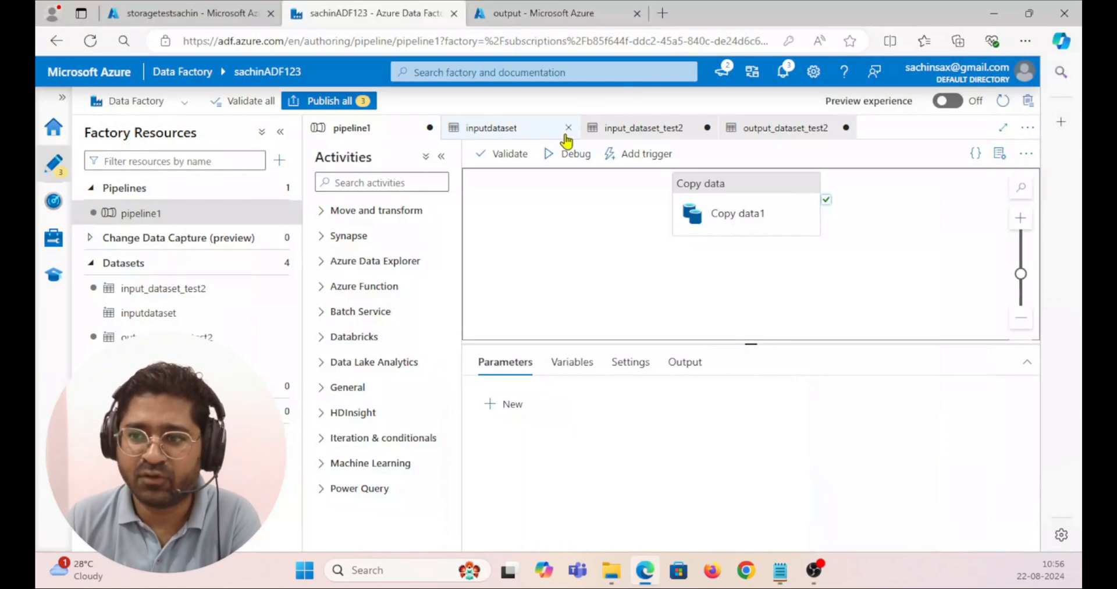
Step: Rename the pipeline's array variable to metadata and replace its default value with the copied JSON array
click(587, 364)
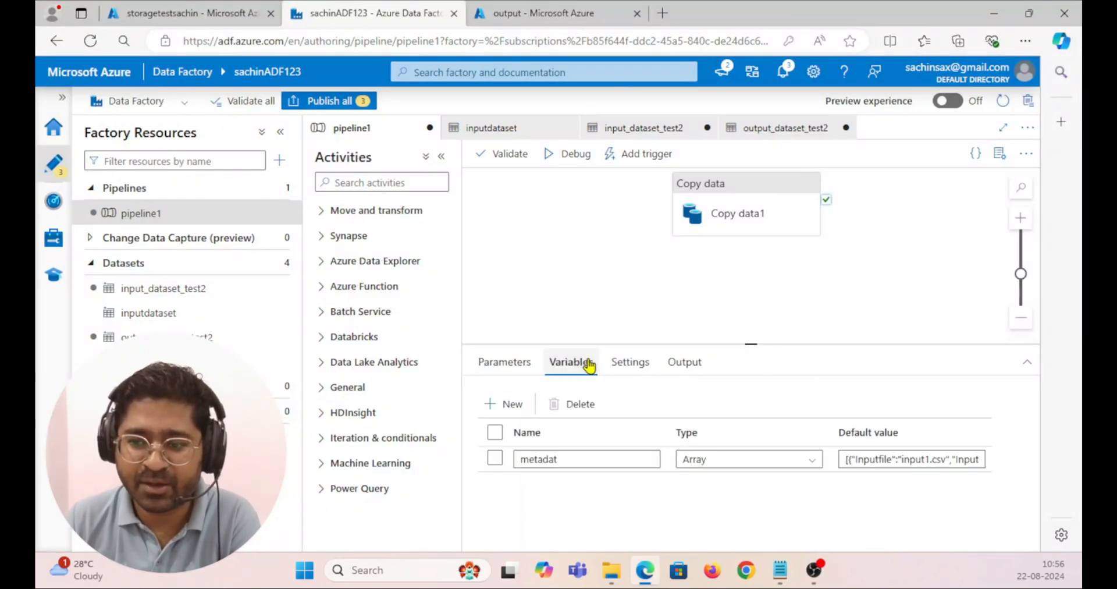
click(586, 459)
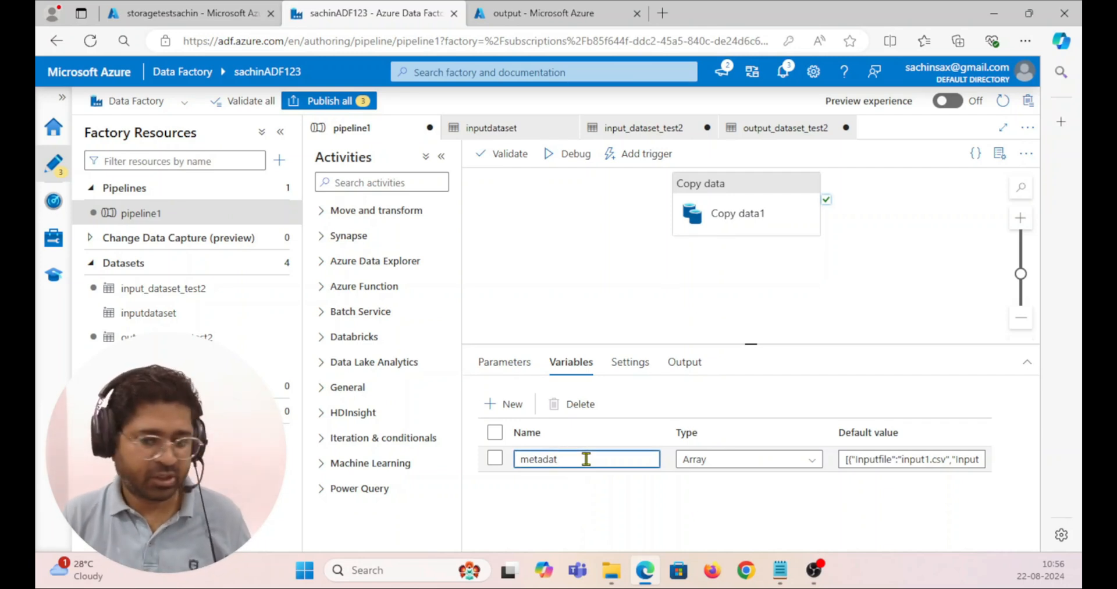
text(a)
click(899, 459)
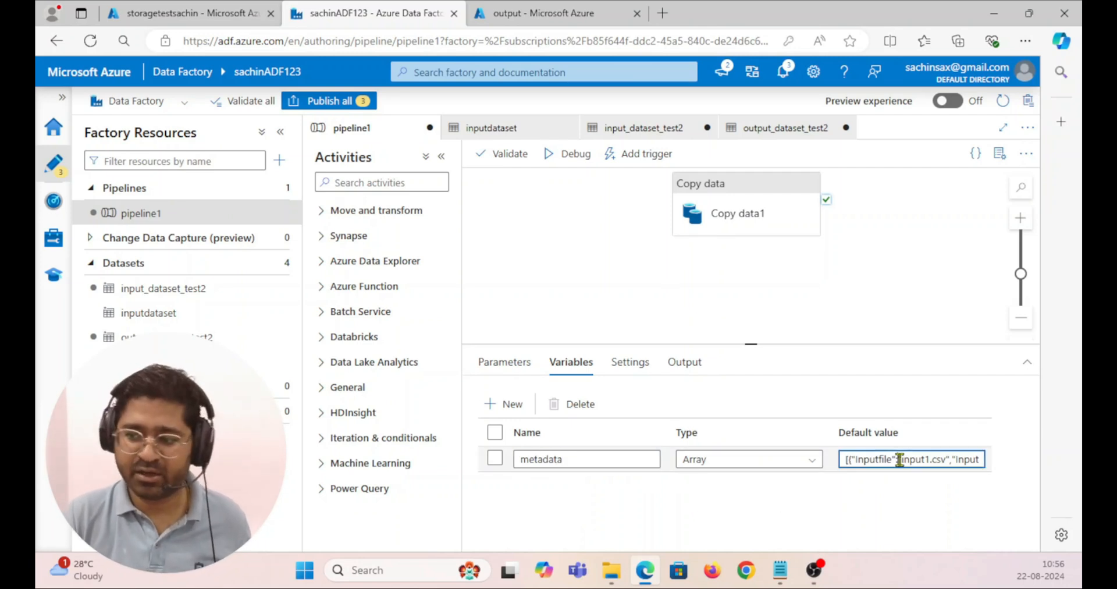
key(ctrl+a)
key(BackSpace)
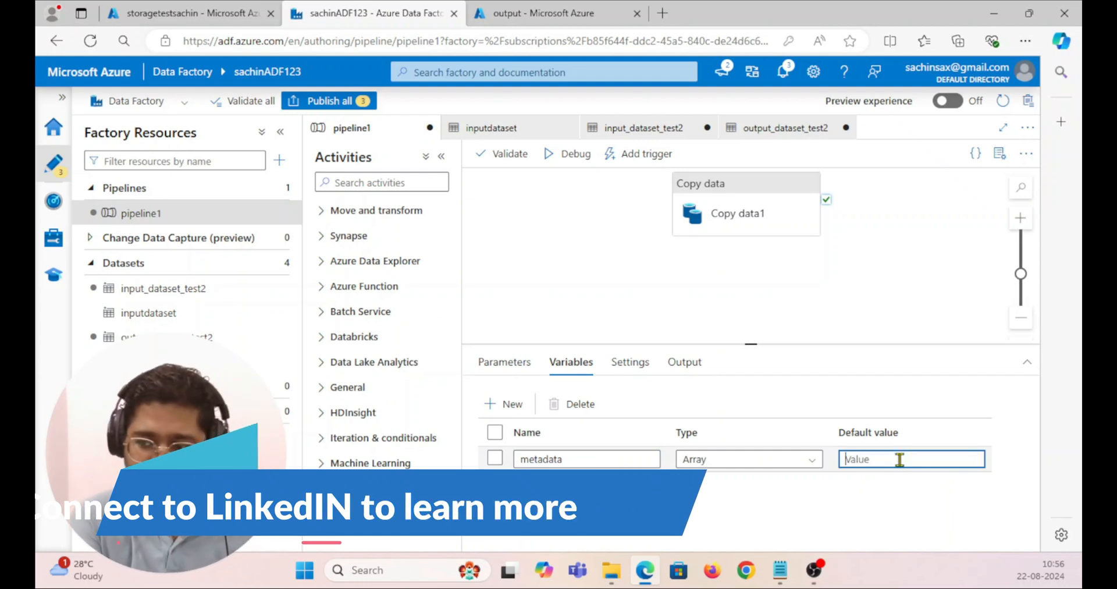
key(ctrl+v)
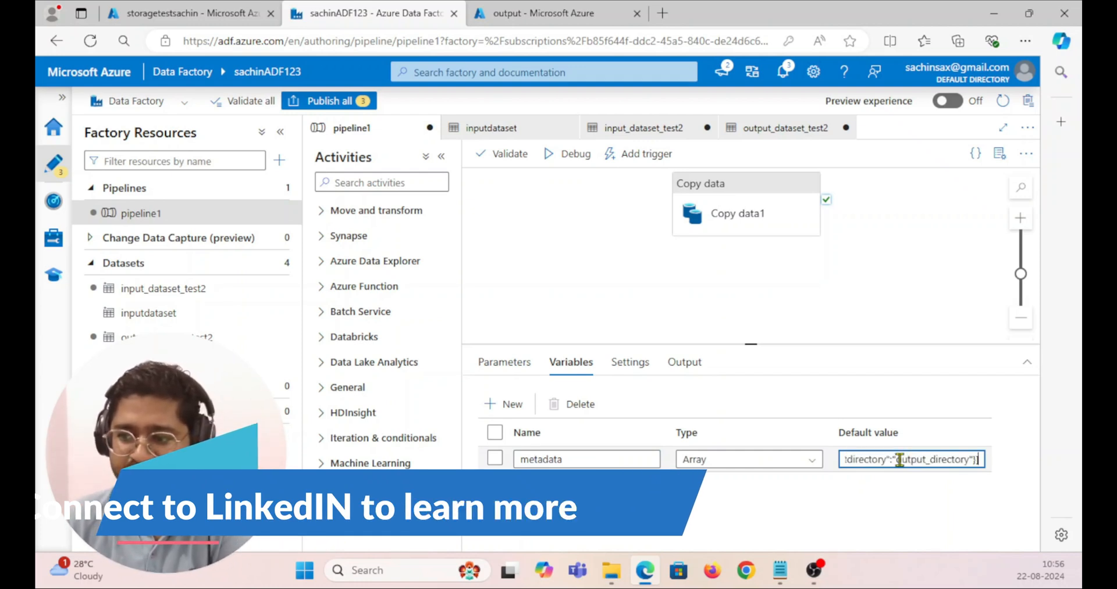
click(633, 278)
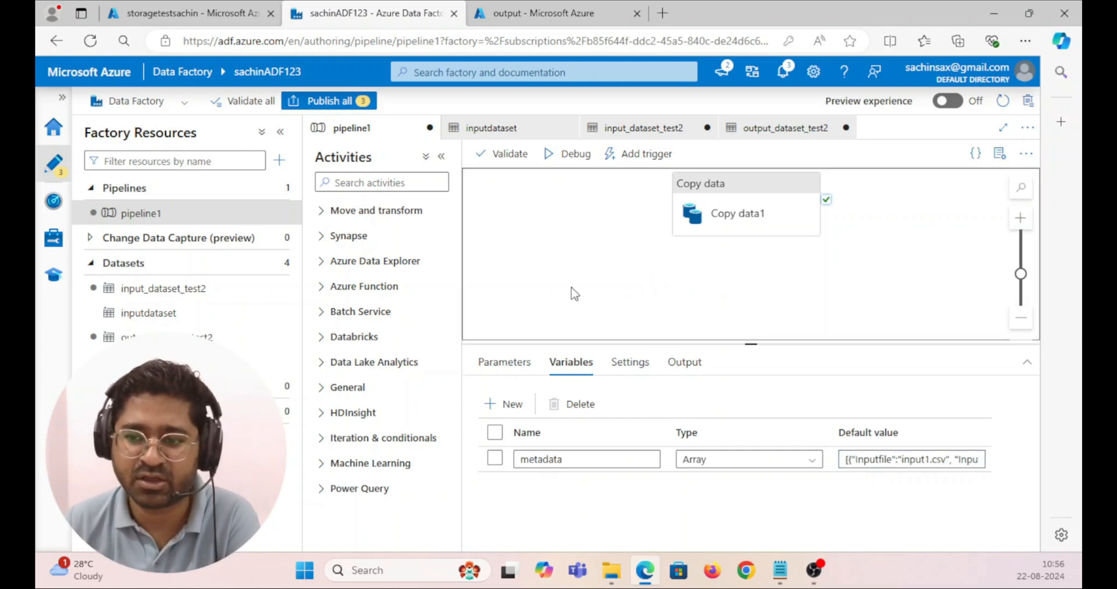
Step: Set the source dataset of the Copy data1 activity to input_dataset_test2 and view its dataset properties
click(751, 198)
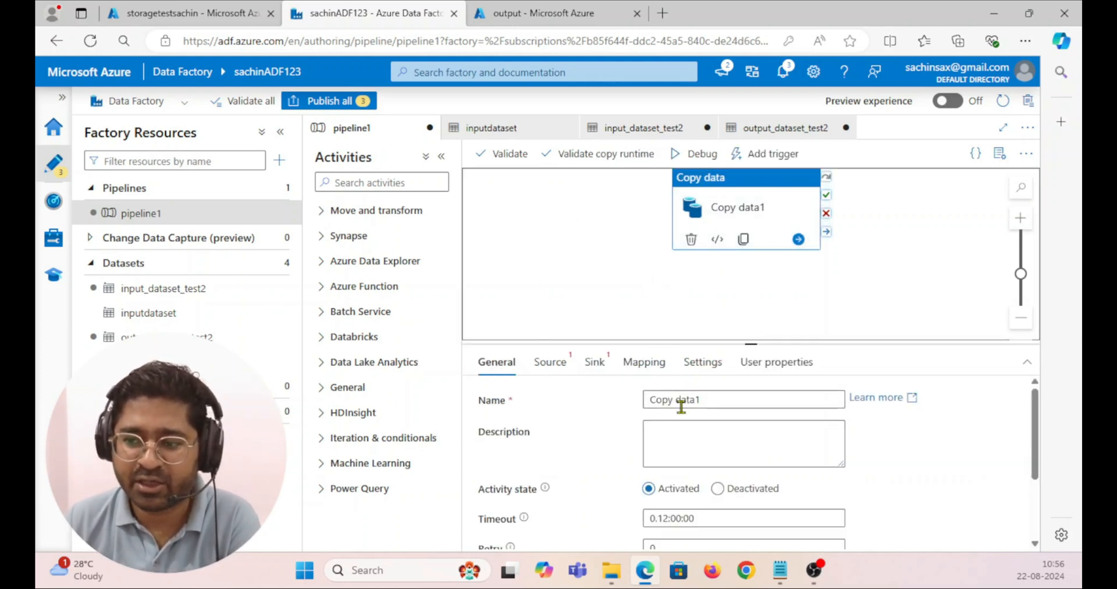
click(550, 362)
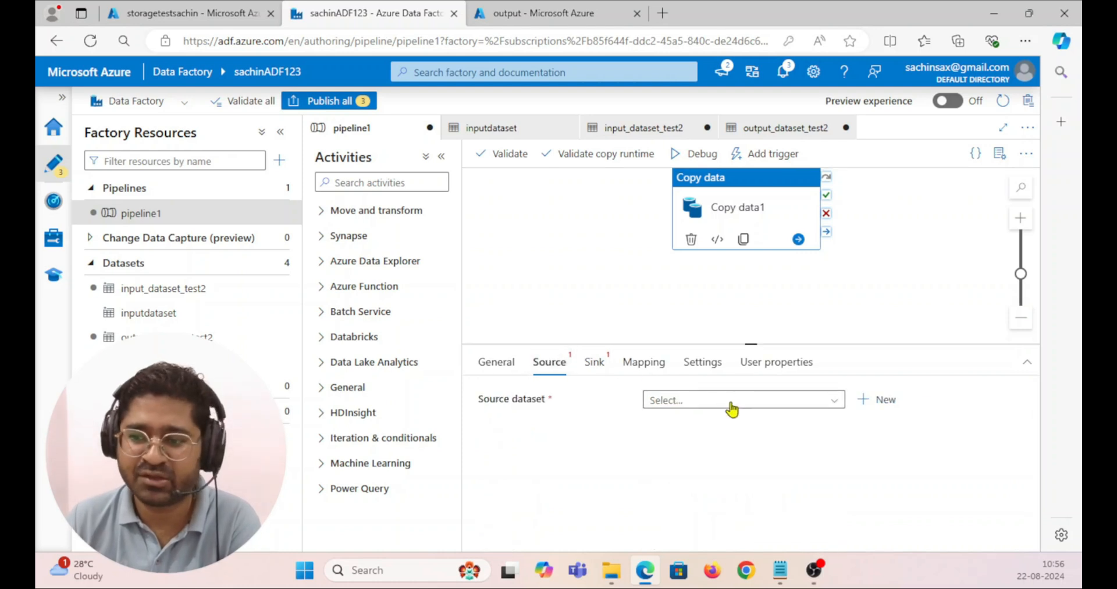
click(733, 402)
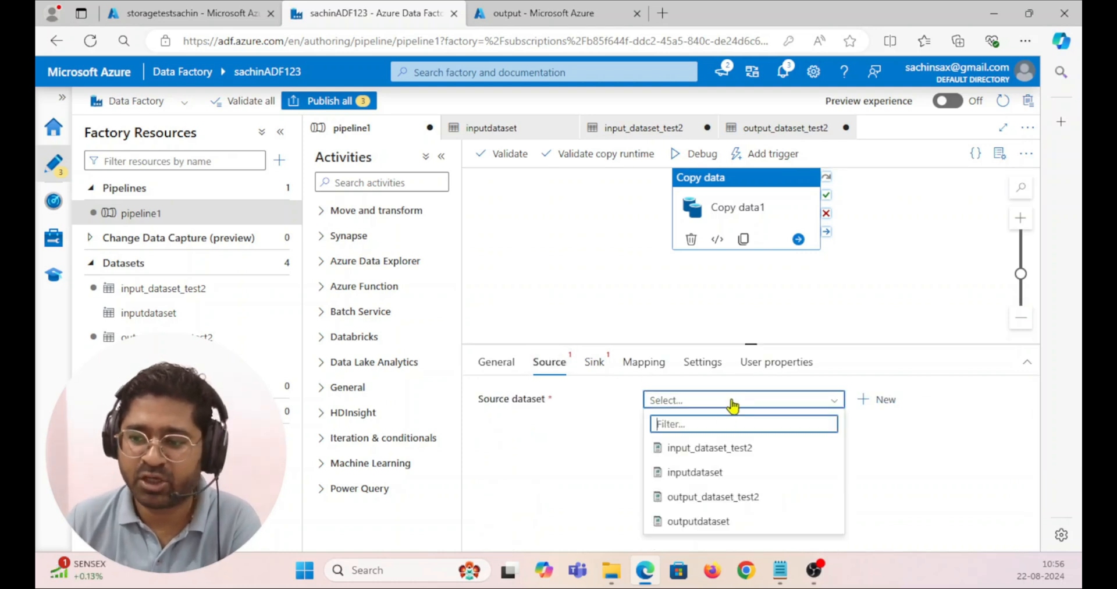
click(734, 451)
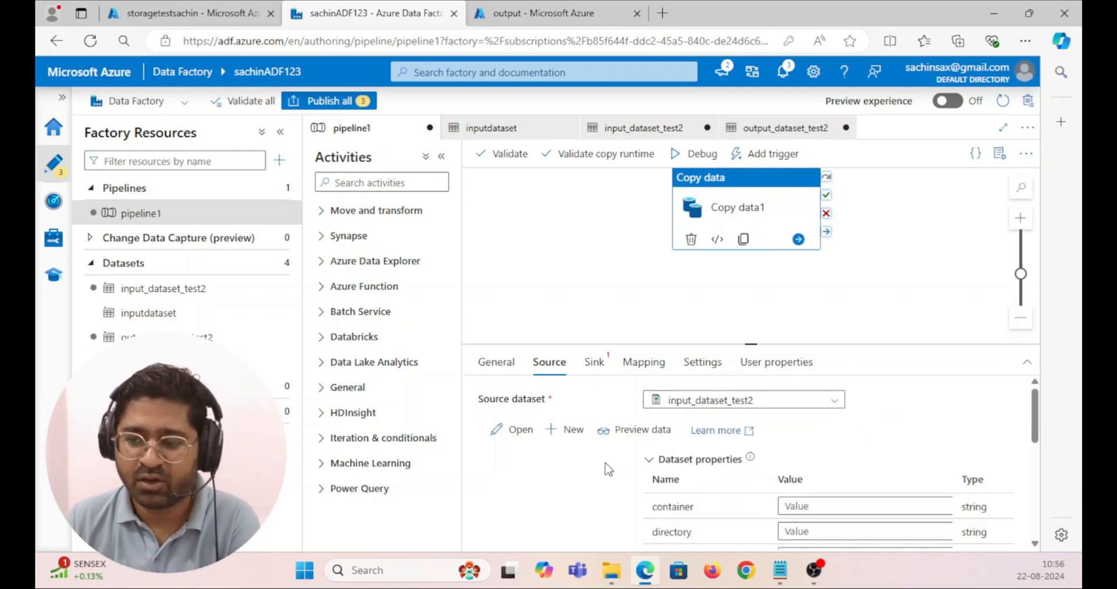
scroll(698, 454, down, 1)
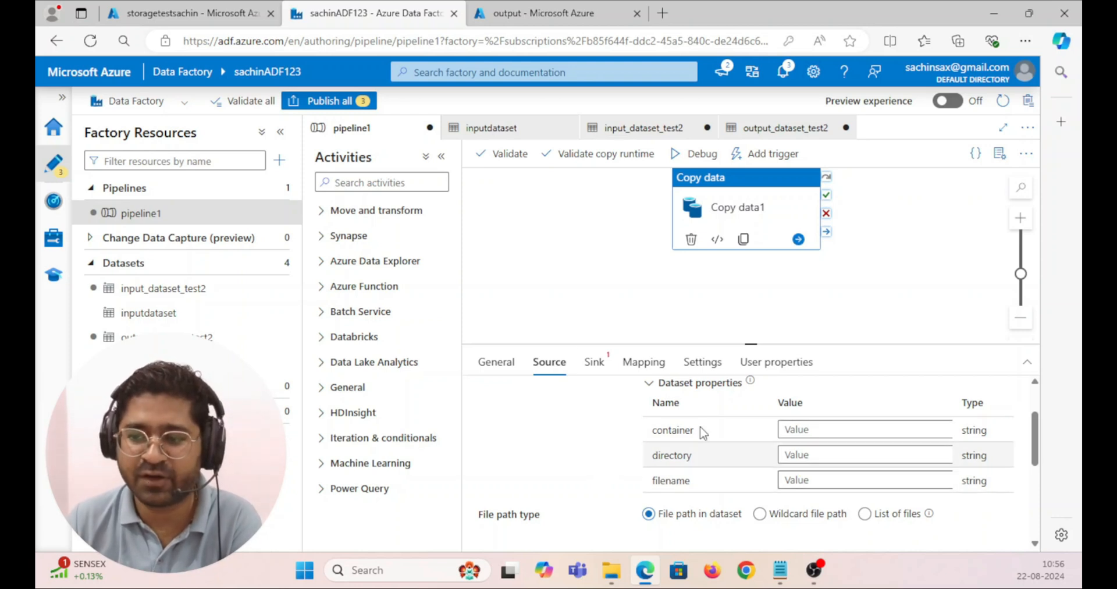
Step: Set the sink dataset of the Copy data1 activity to output_dataset_test2
click(593, 365)
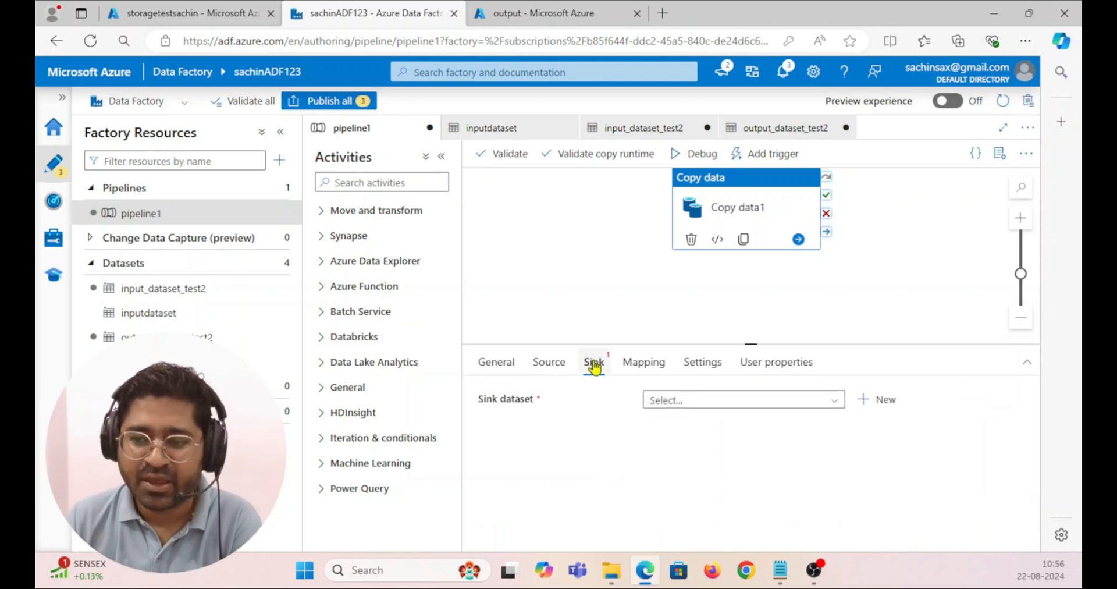
click(713, 401)
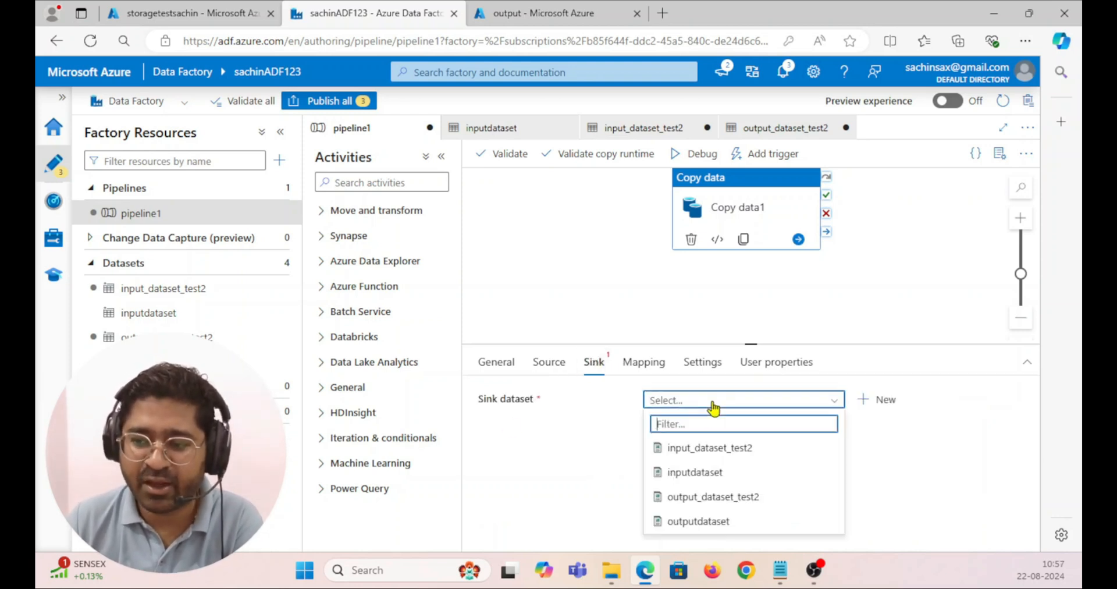
click(715, 499)
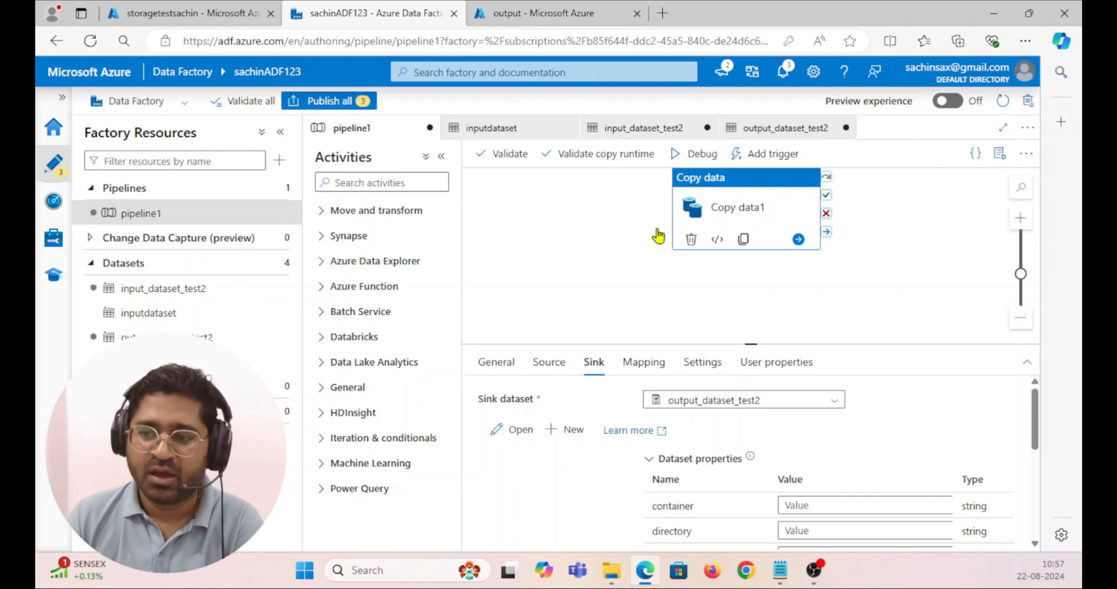
Step: Move Copy data1 slightly down, find the ForEach activity and place it beside Copy data1 on the pipeline canvas, collapsing the activities list
click(580, 245)
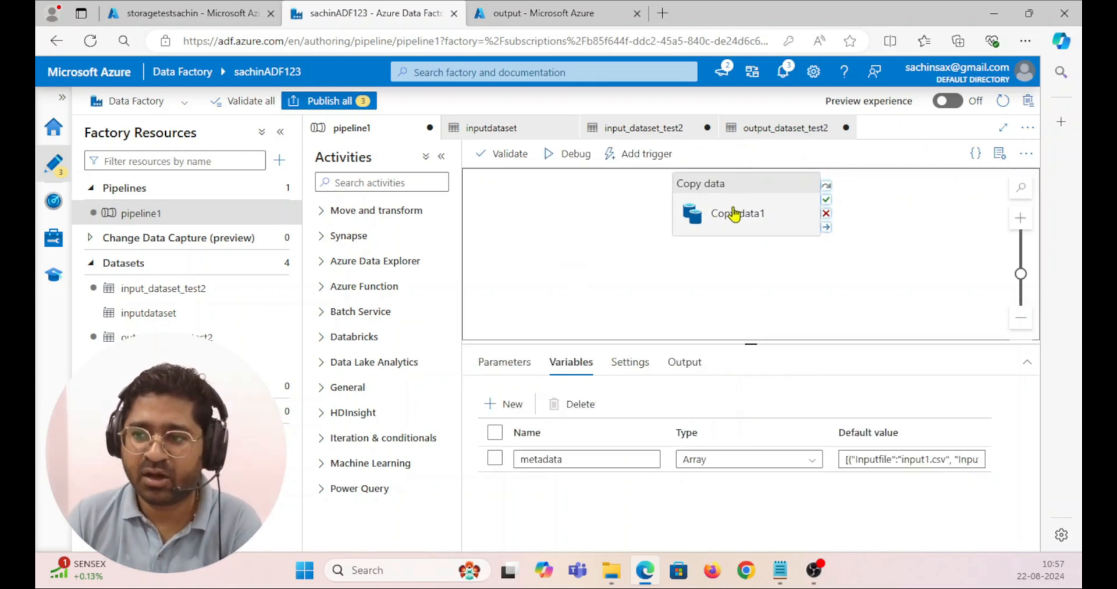
drag(715, 219, 722, 257)
click(578, 240)
click(371, 184)
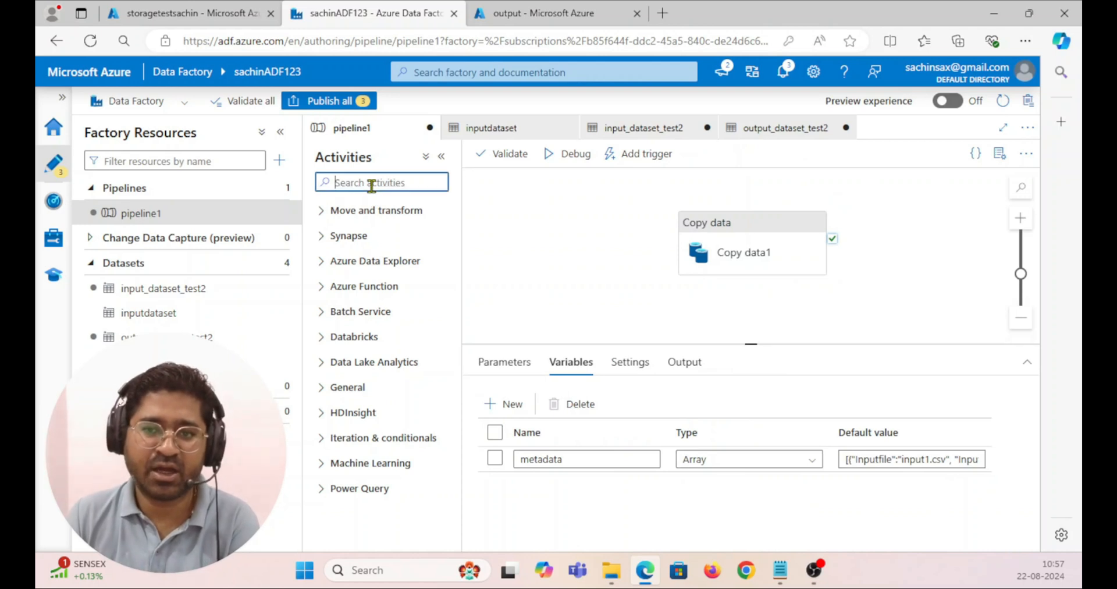
text(for)
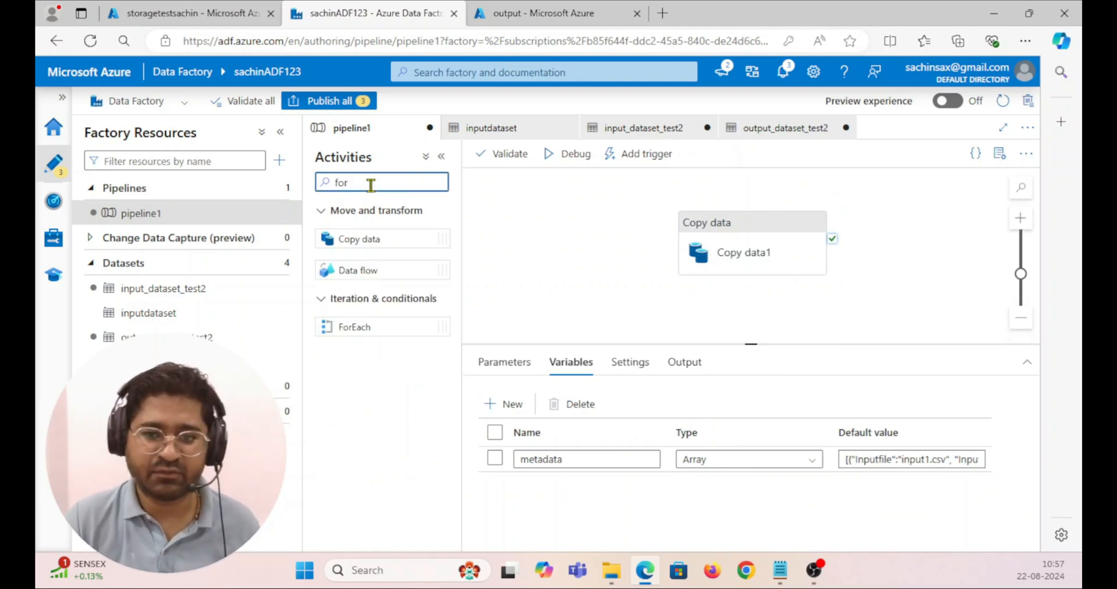
drag(362, 327, 545, 242)
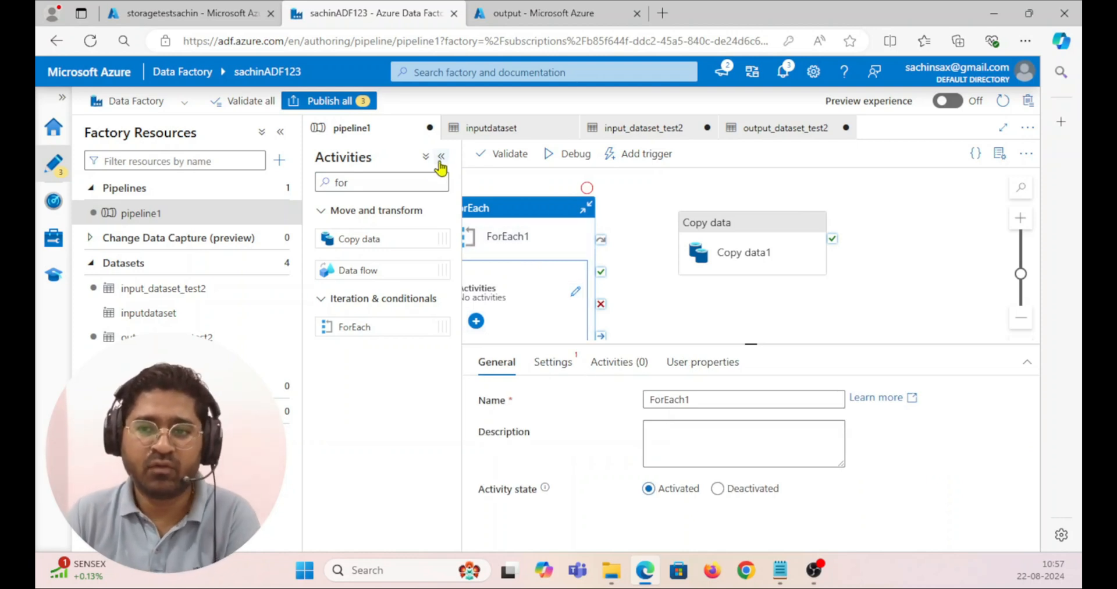
click(440, 161)
drag(401, 226, 448, 218)
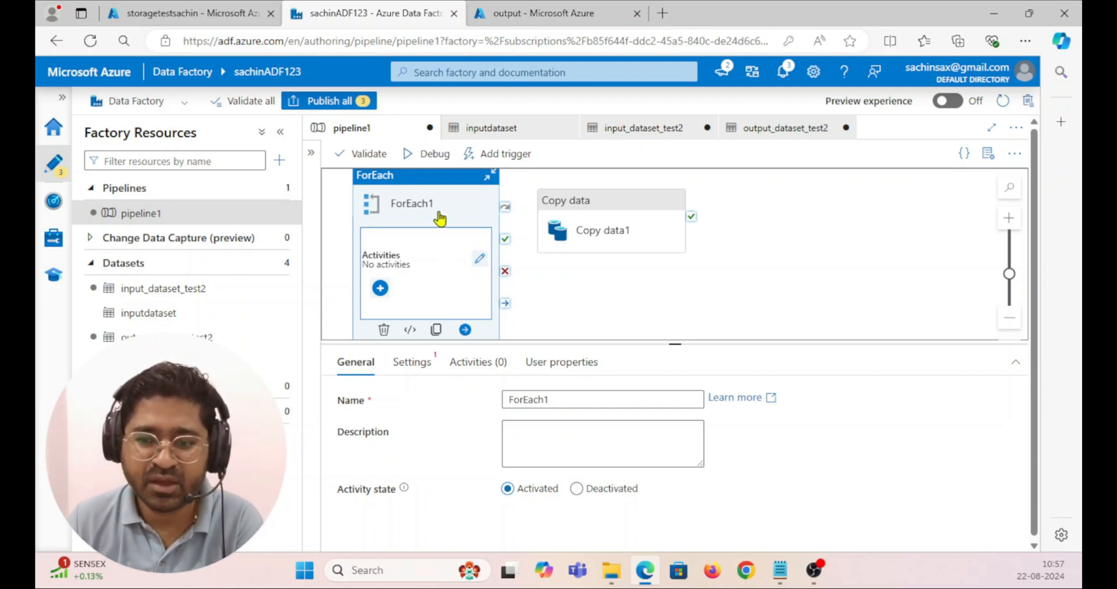
click(410, 363)
click(552, 459)
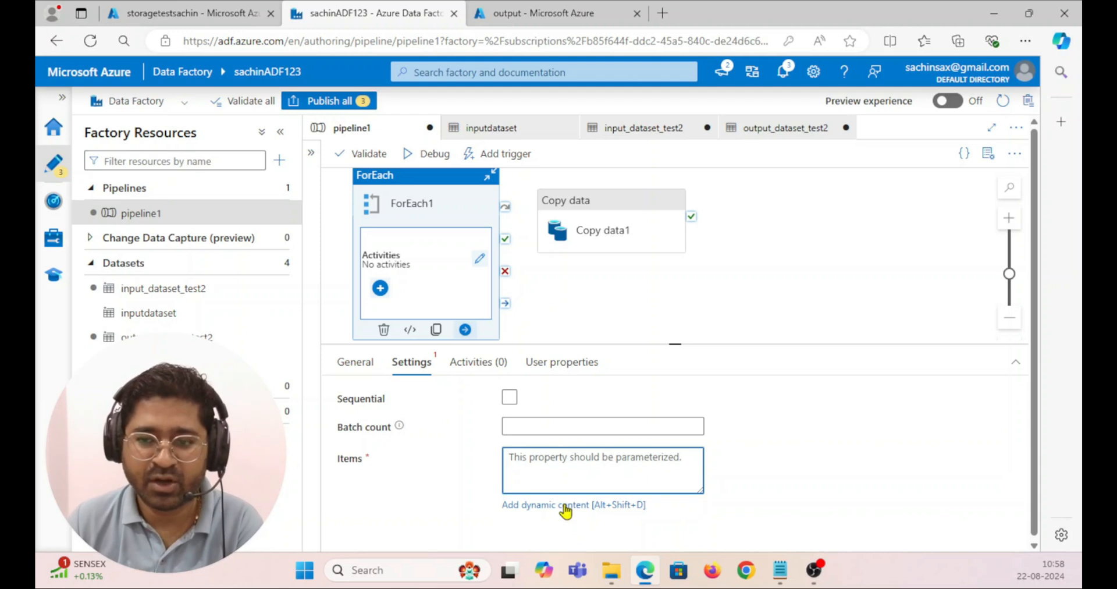
click(563, 506)
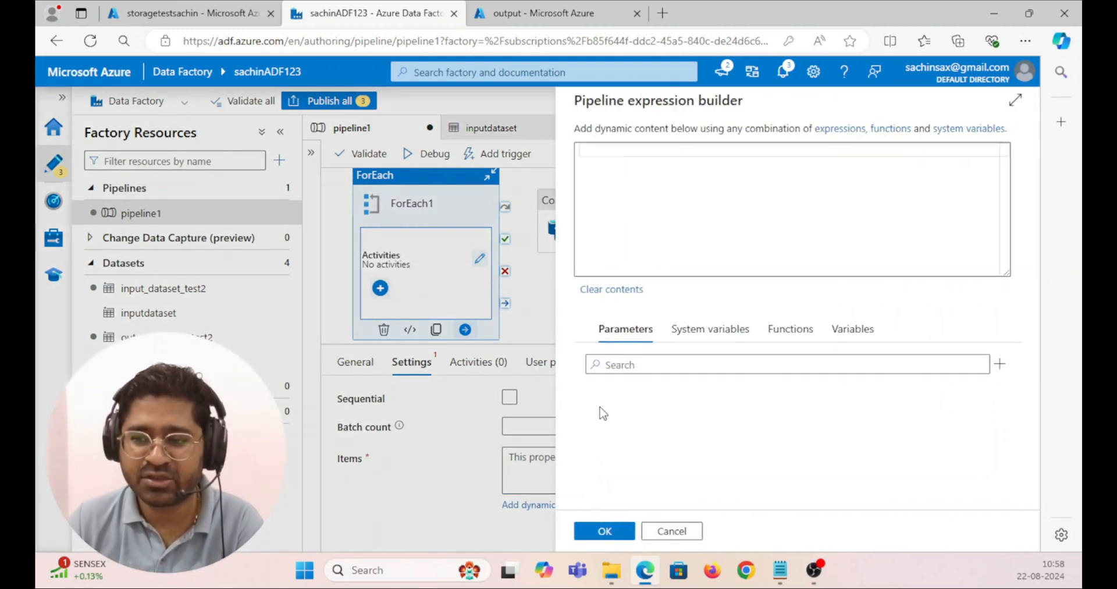
click(869, 329)
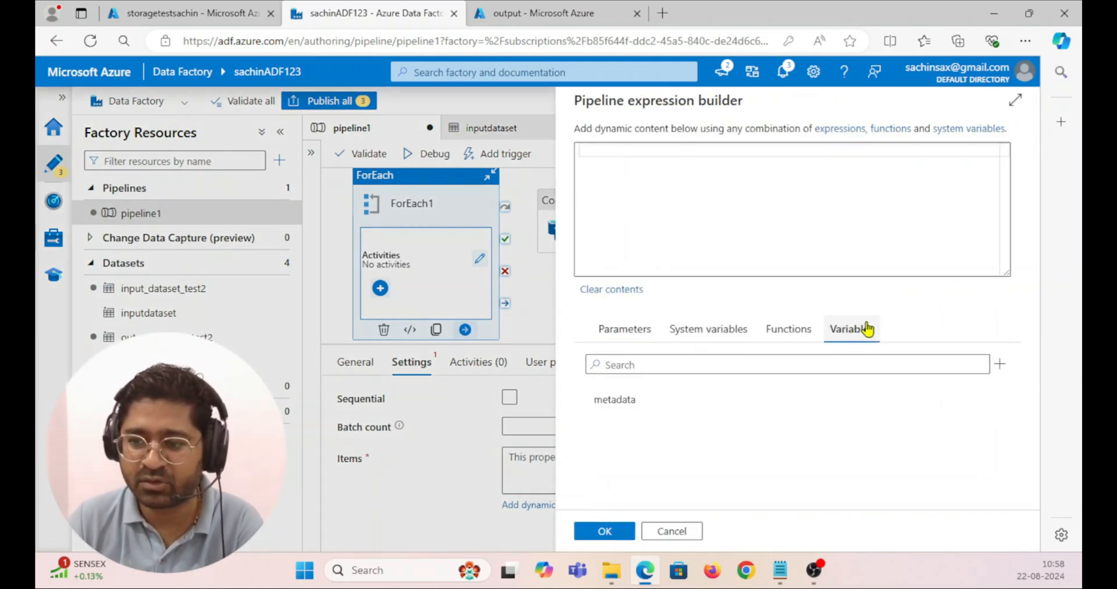
click(611, 399)
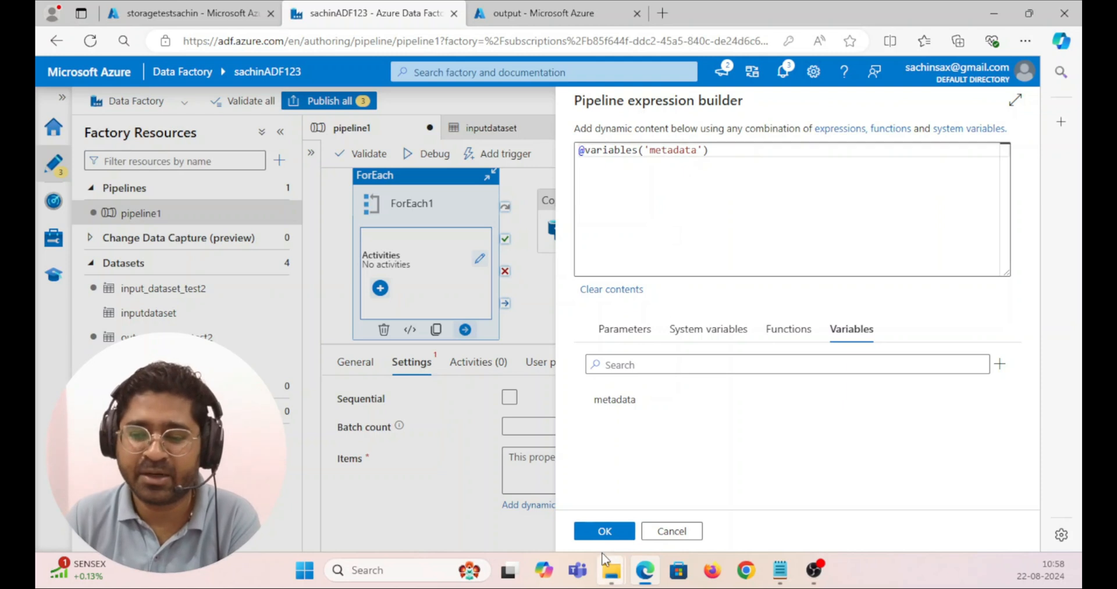
click(604, 531)
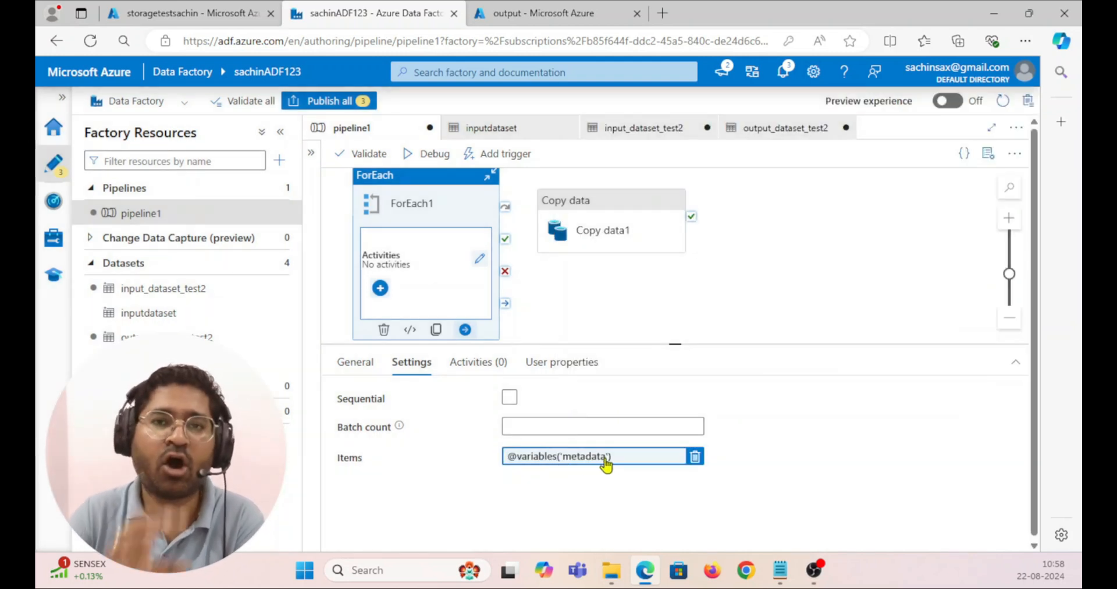
click(780, 570)
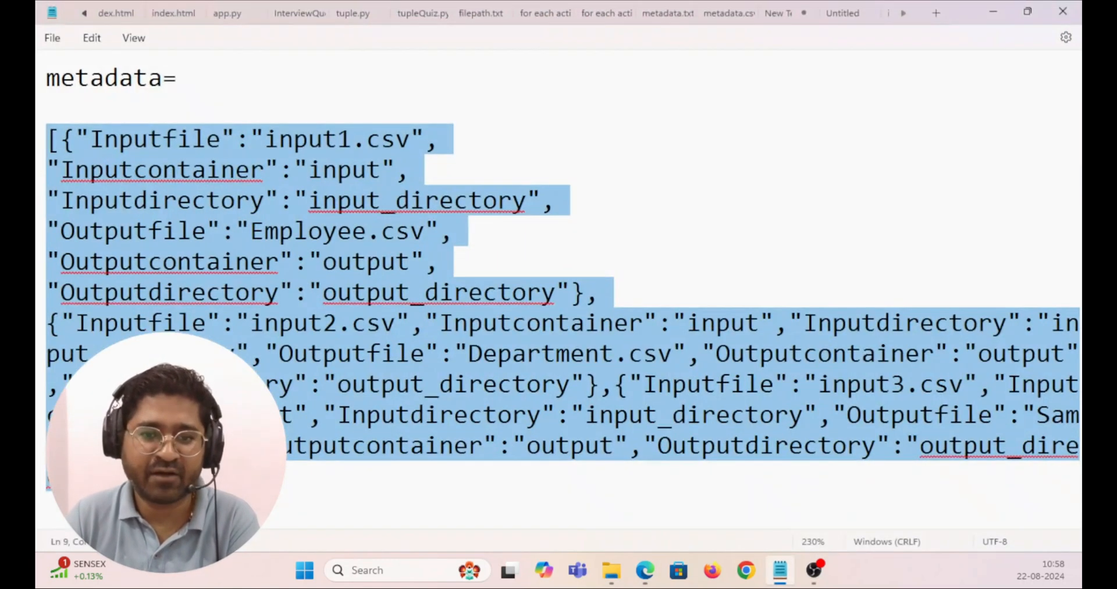
click(1000, 14)
Step: Cut the Copy data1 activity from the pipeline canvas and paste it inside the ForEach1 activity
click(592, 303)
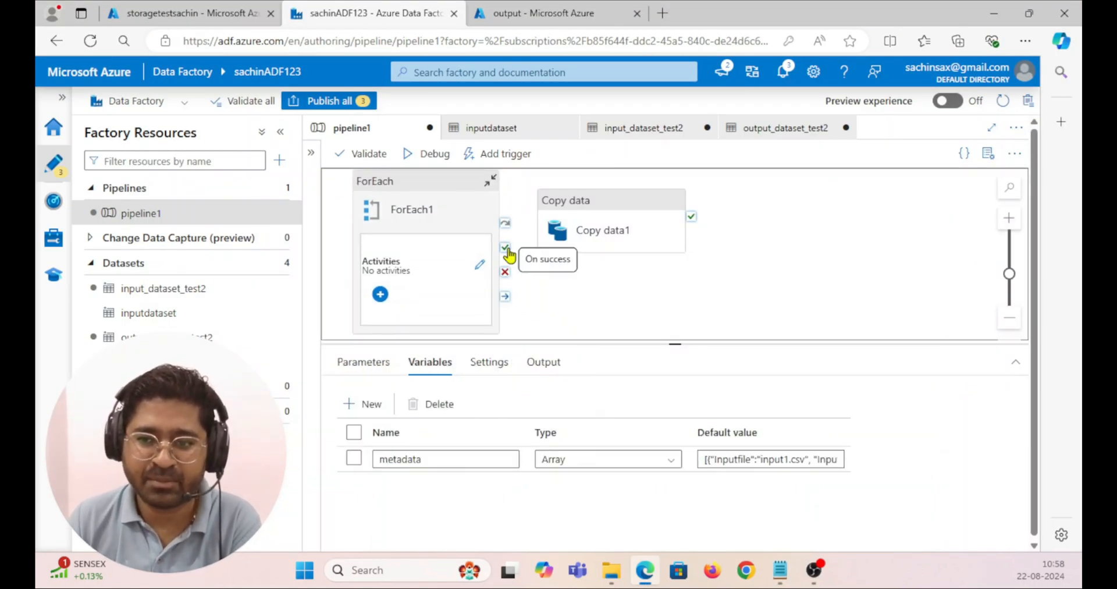
click(620, 225)
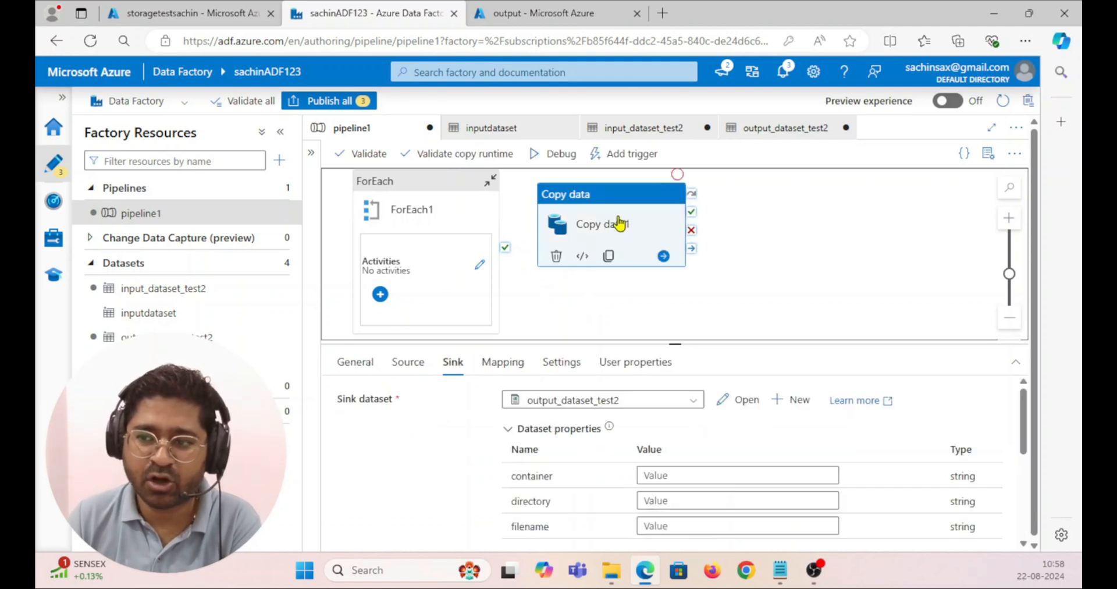
mouse_move(620, 225)
mouse_down()
mouse_move(419, 257)
mouse_move(636, 221)
mouse_up()
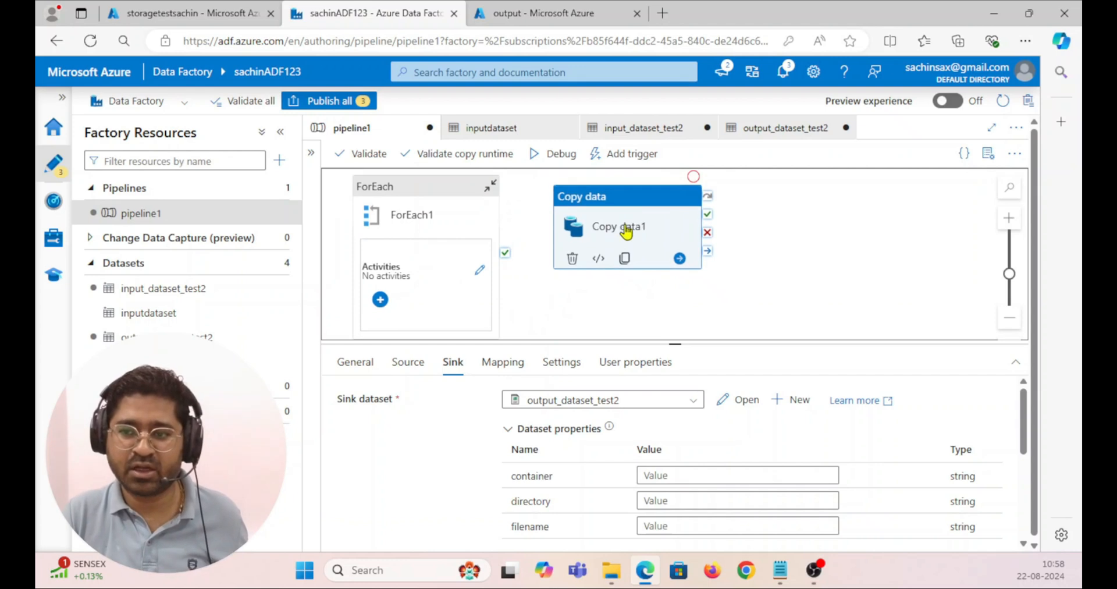
right_click(644, 222)
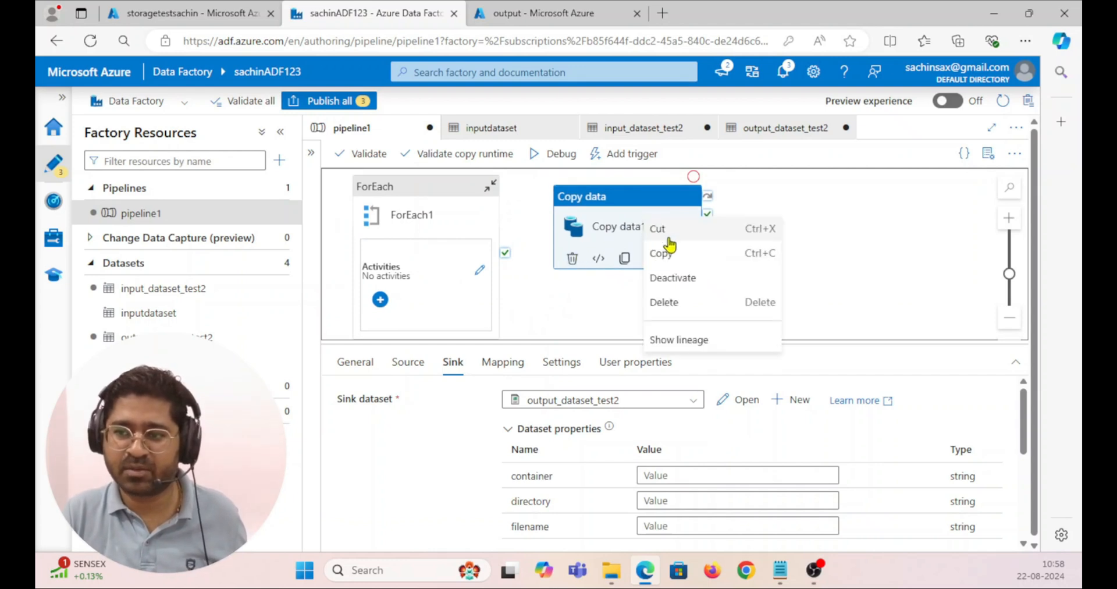
click(665, 231)
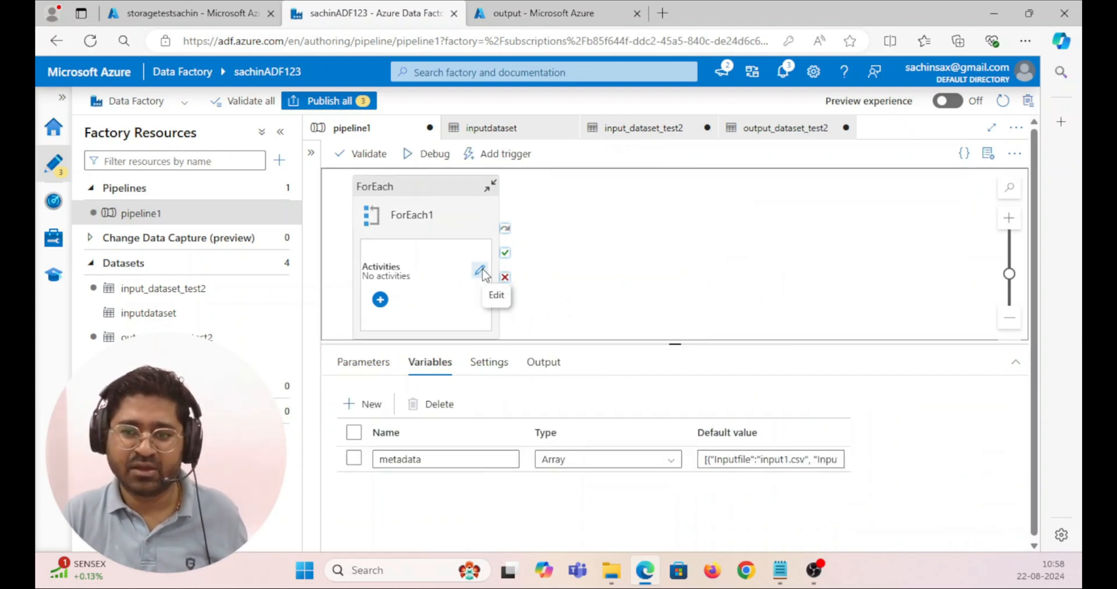
click(479, 270)
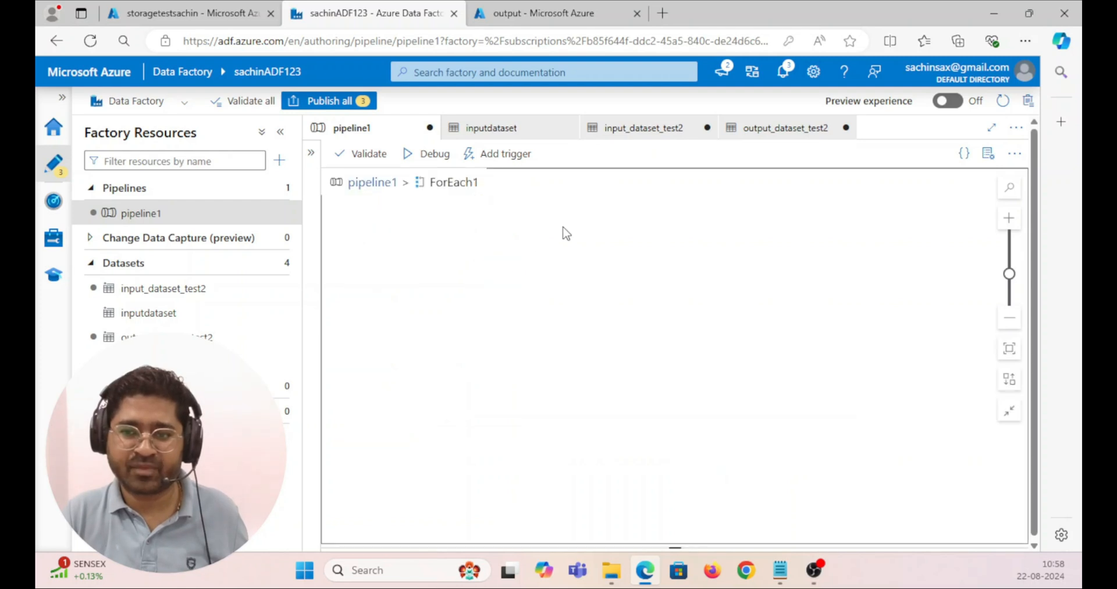
key(ctrl+v)
click(616, 233)
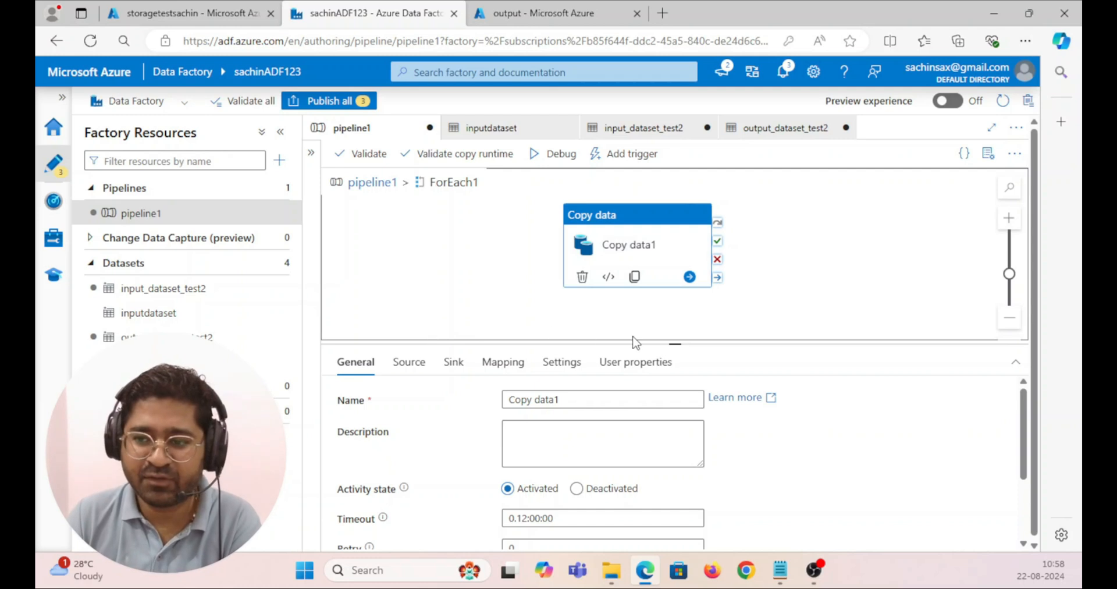
drag(678, 346, 675, 235)
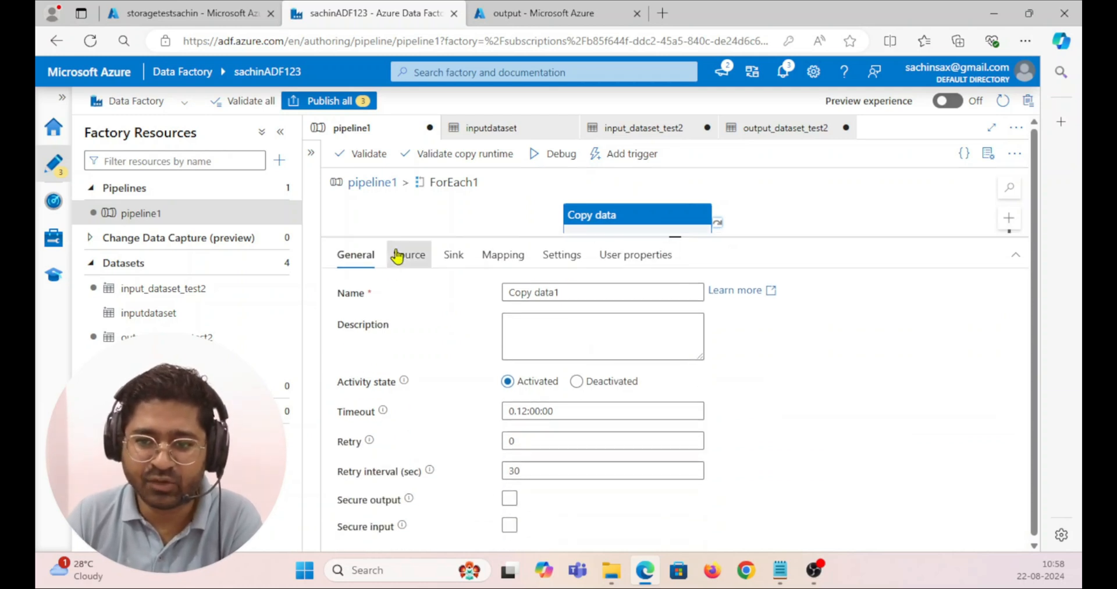
click(407, 255)
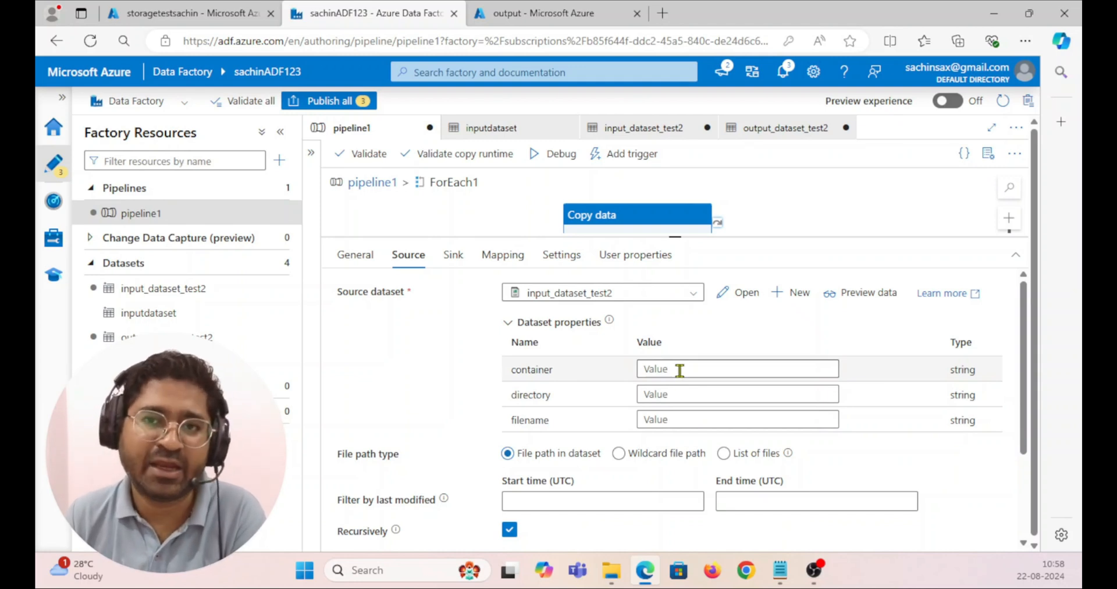
click(455, 256)
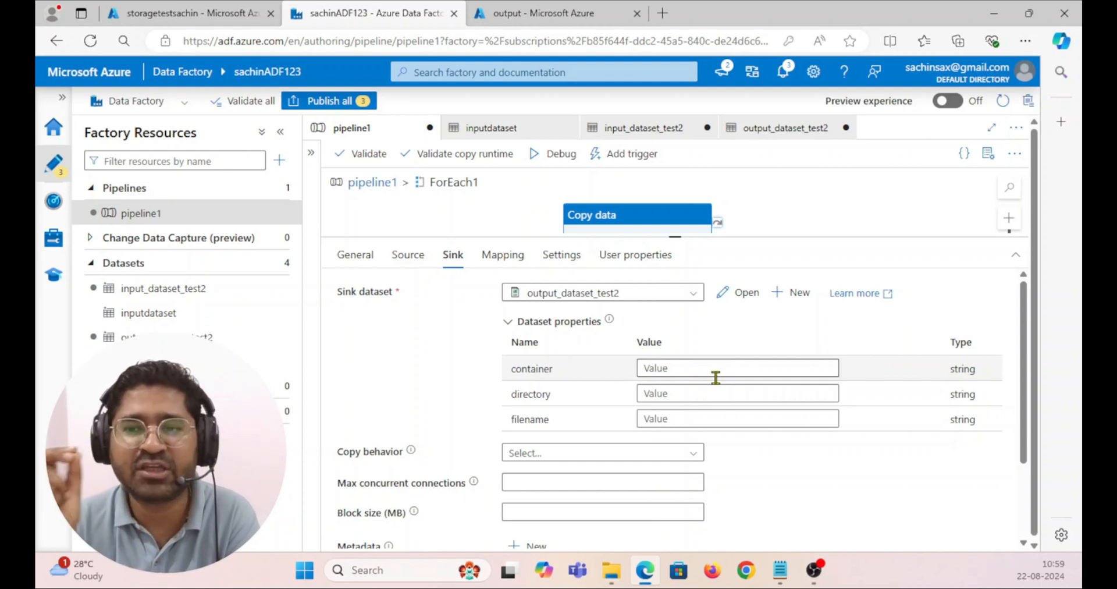
click(408, 256)
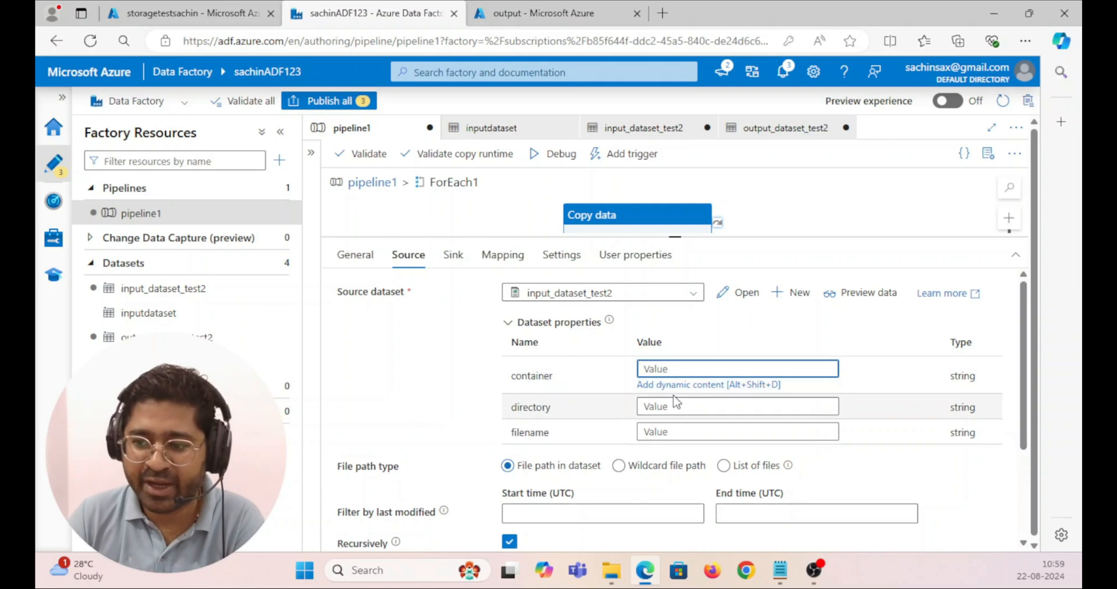
click(673, 385)
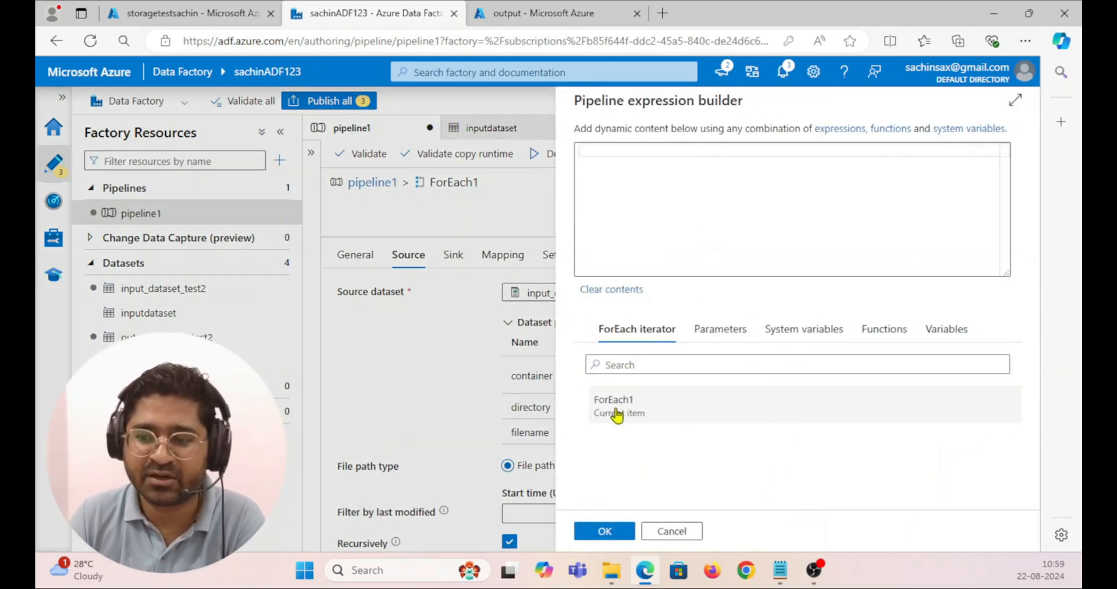
click(616, 412)
click(628, 150)
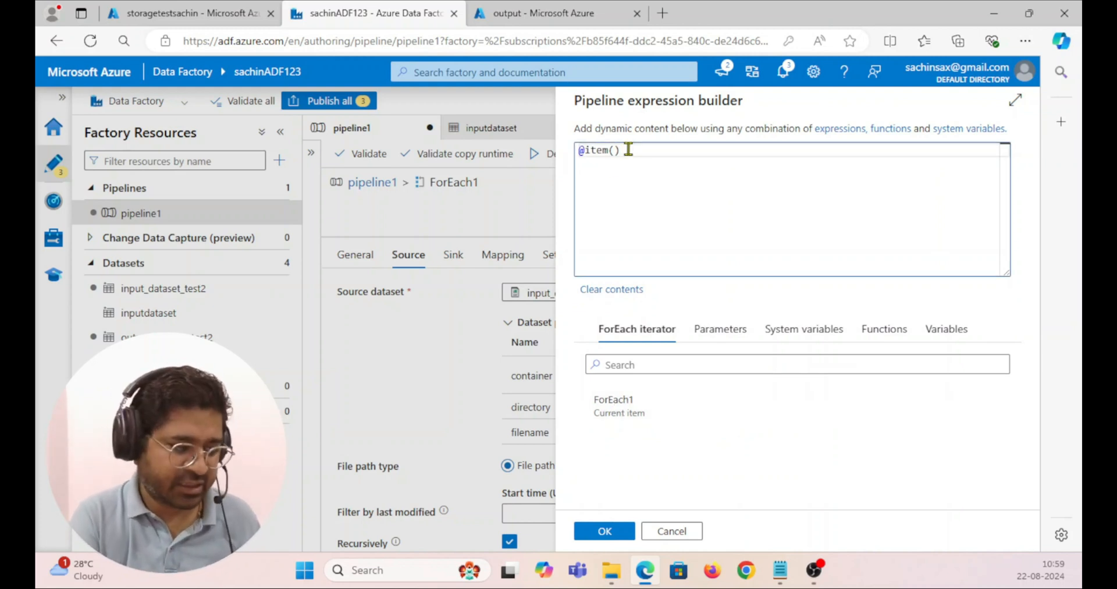
text(.)
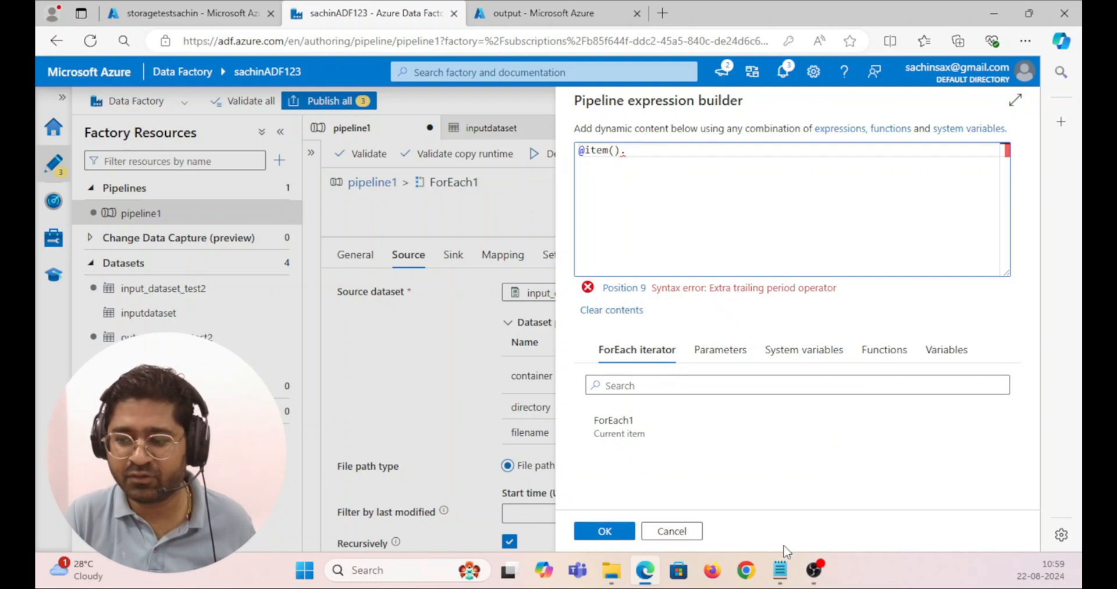
Step: Copy the first metadata record's fields, Inputfile through Outputdirectory, from Notepad and paste them on a new line under the container expression
click(780, 572)
click(485, 230)
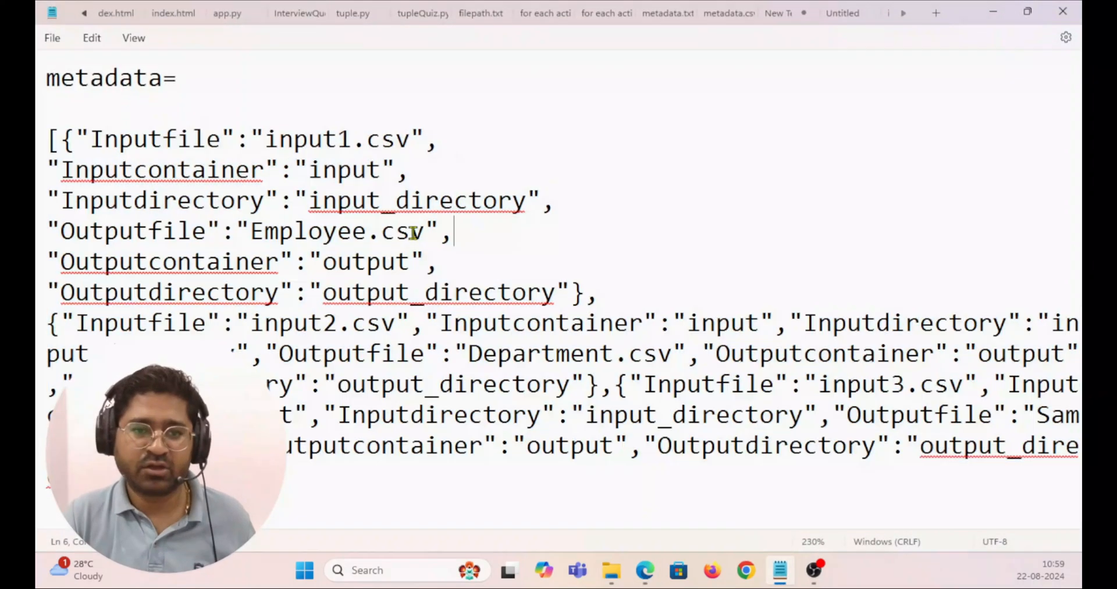
drag(63, 140, 188, 155)
click(76, 140)
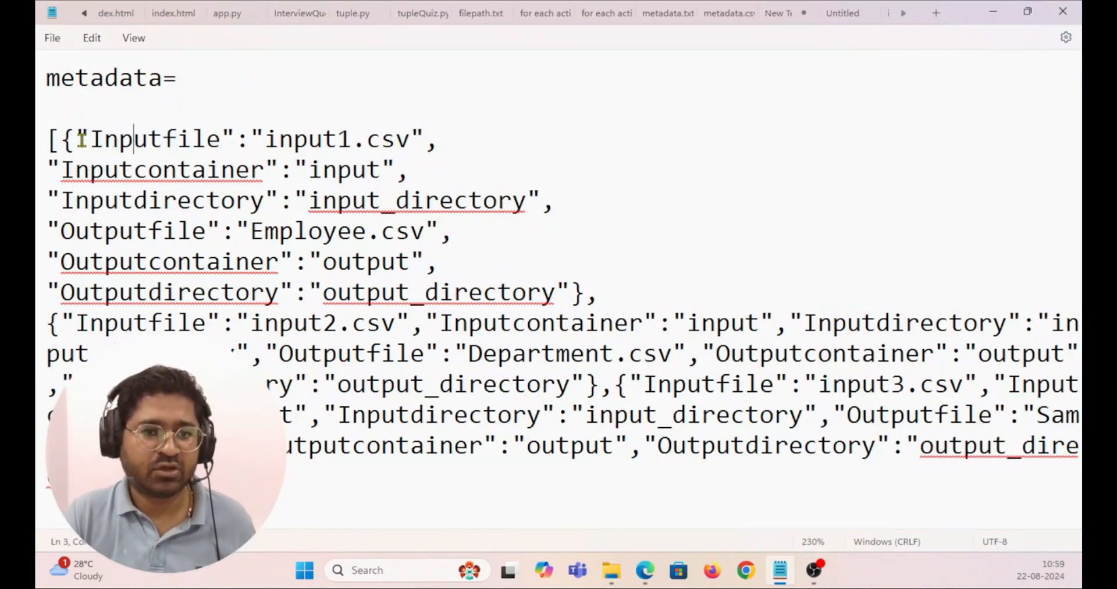
drag(75, 140, 569, 298)
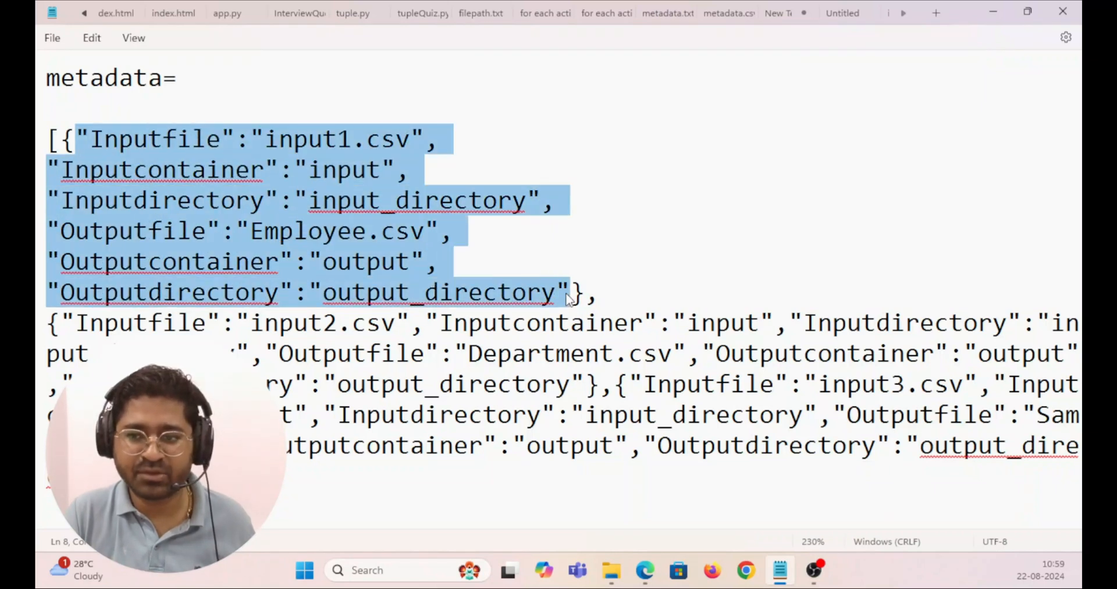
right_click(369, 228)
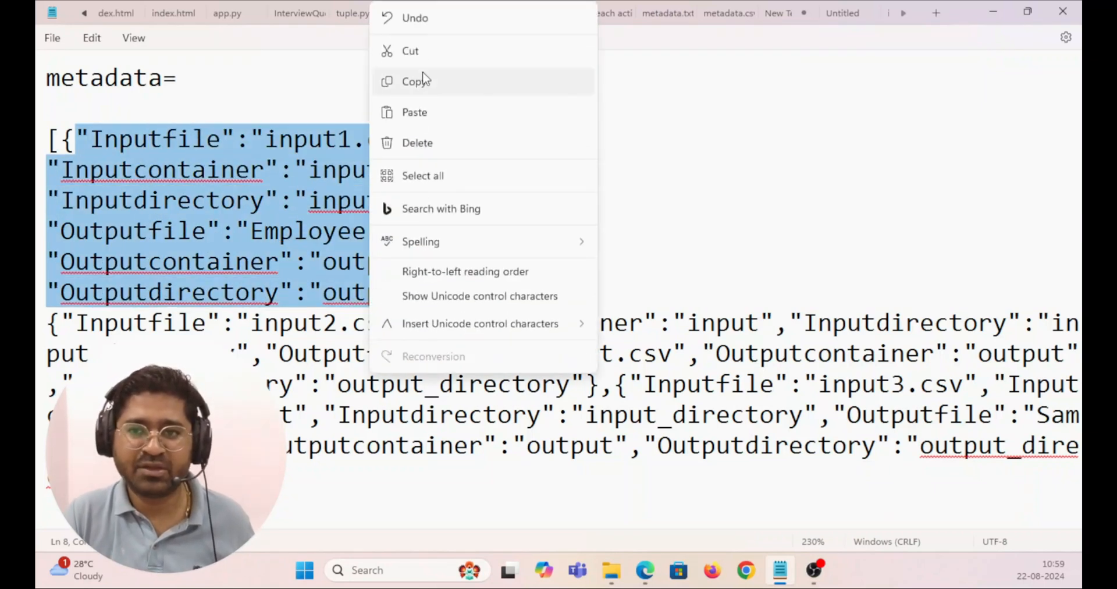
click(464, 83)
click(992, 12)
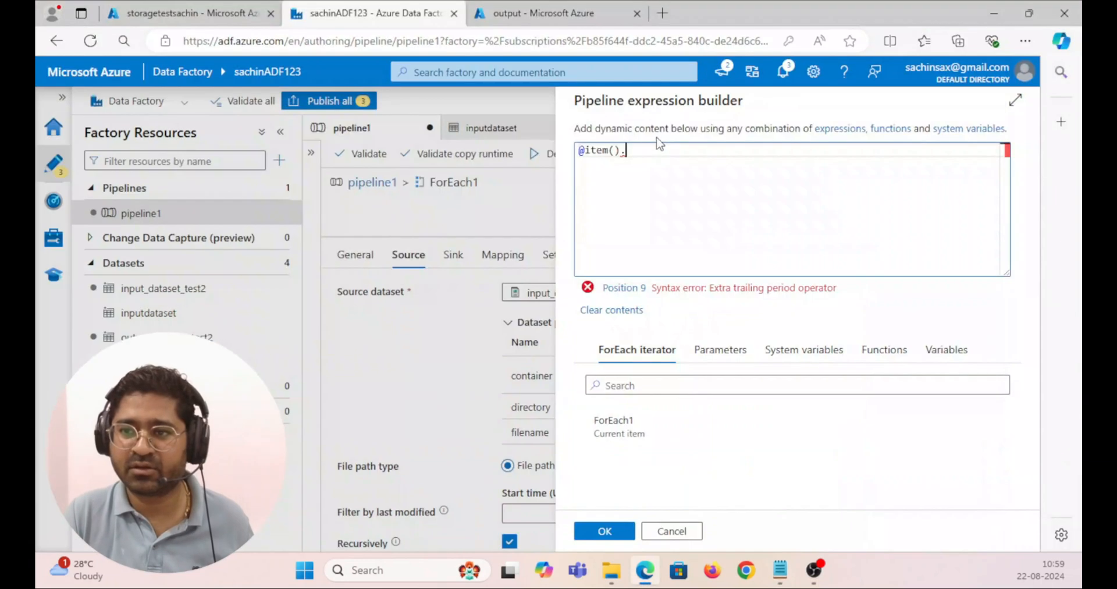
key(Return)
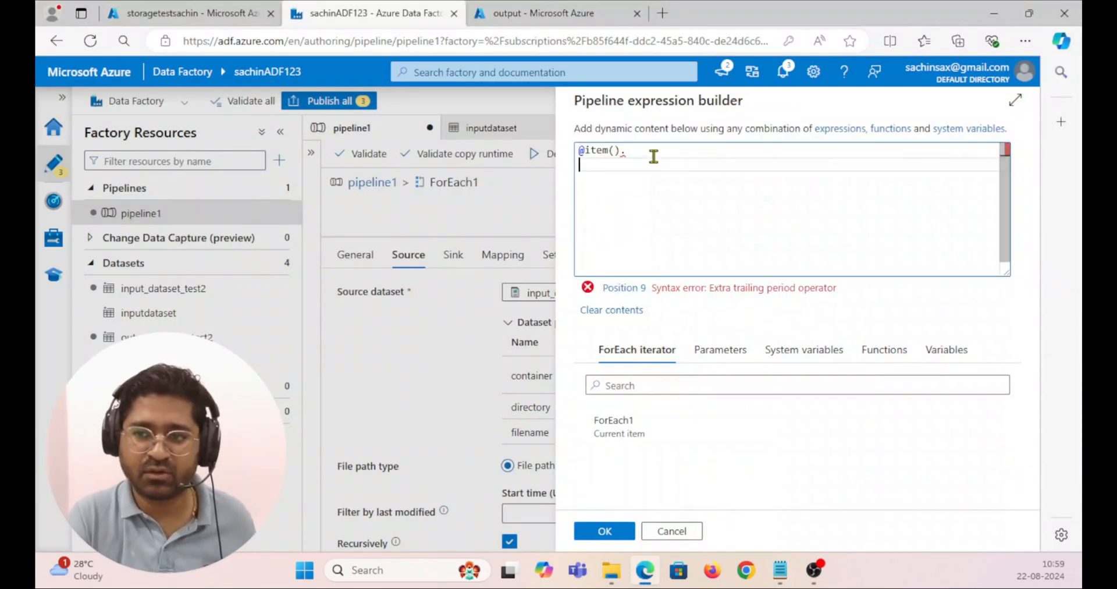
key(ctrl+v)
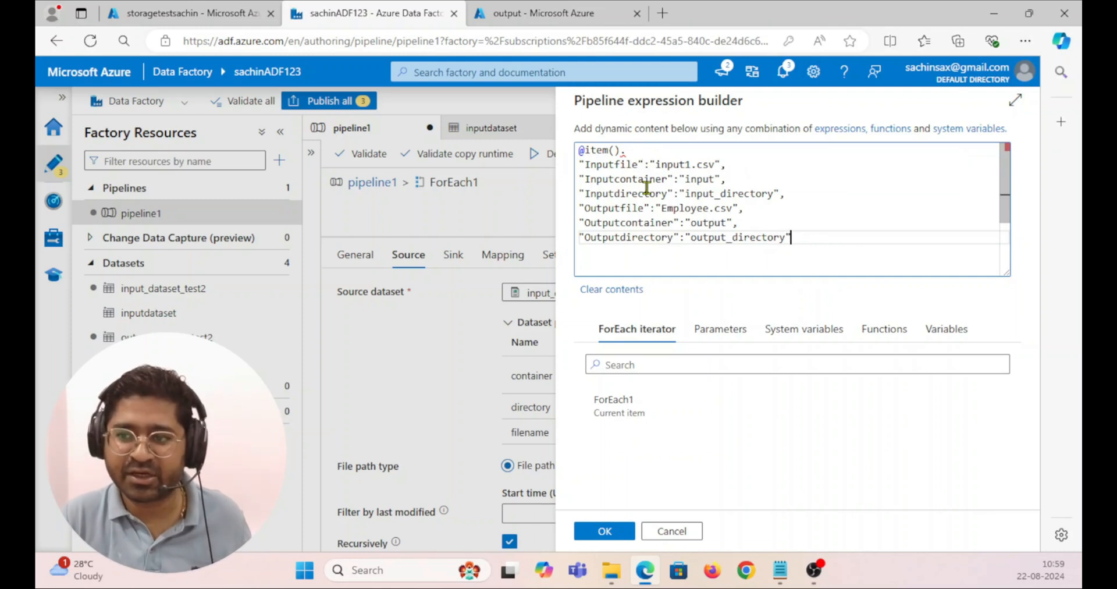
drag(586, 194, 667, 194)
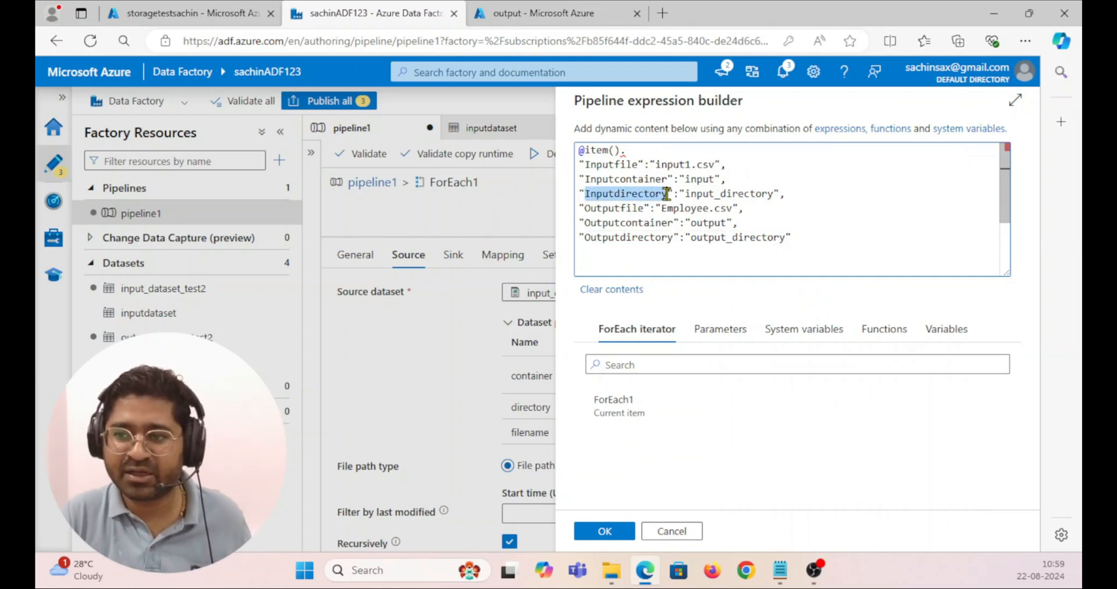
key(ctrl+c)
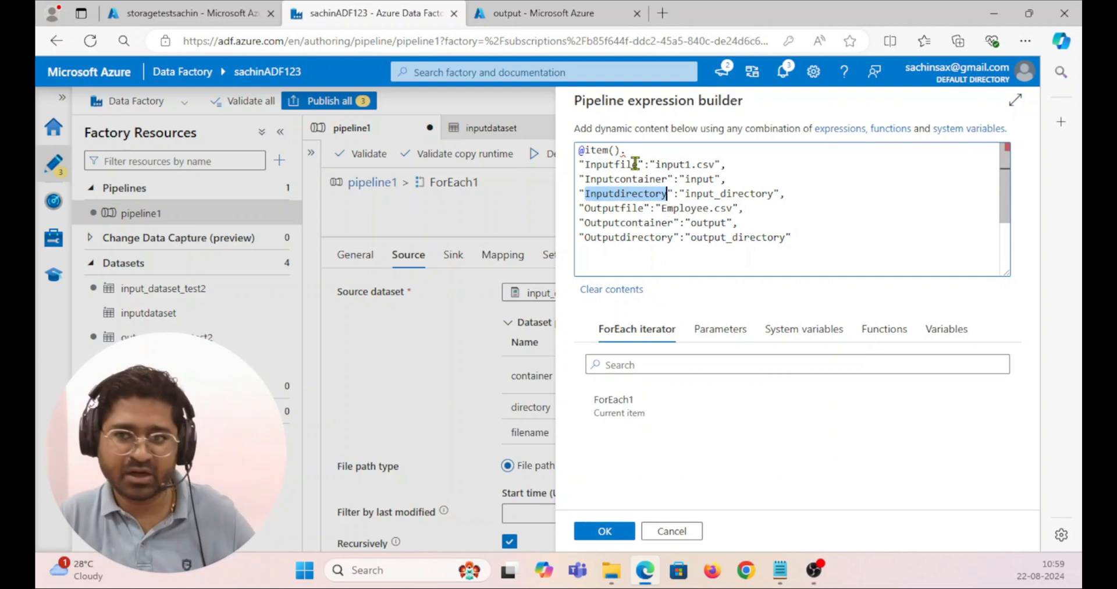
click(636, 152)
key(ctrl+v)
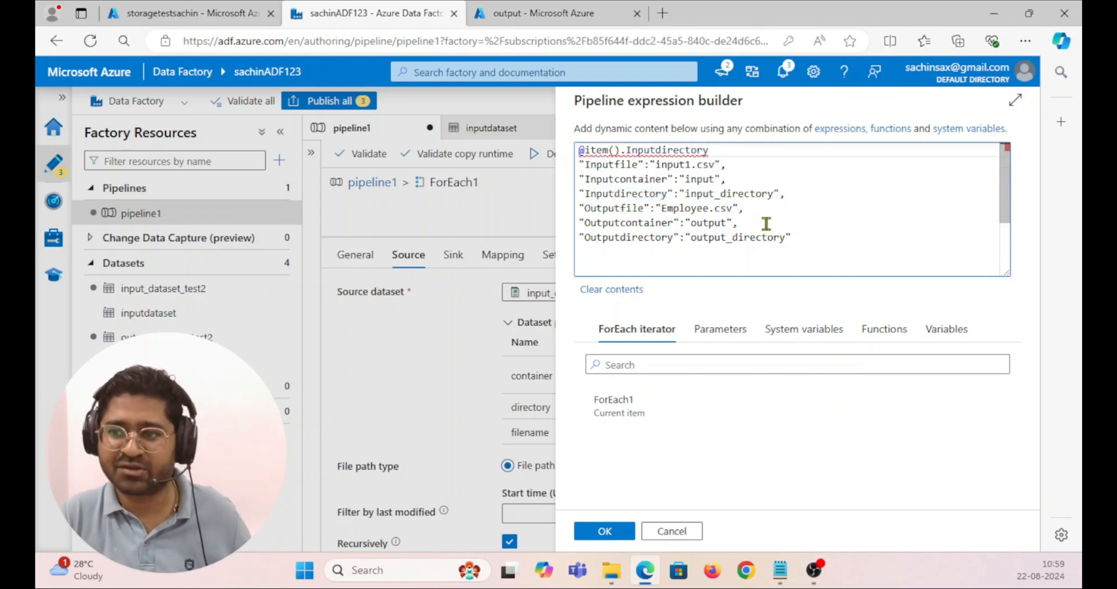
drag(800, 239, 579, 166)
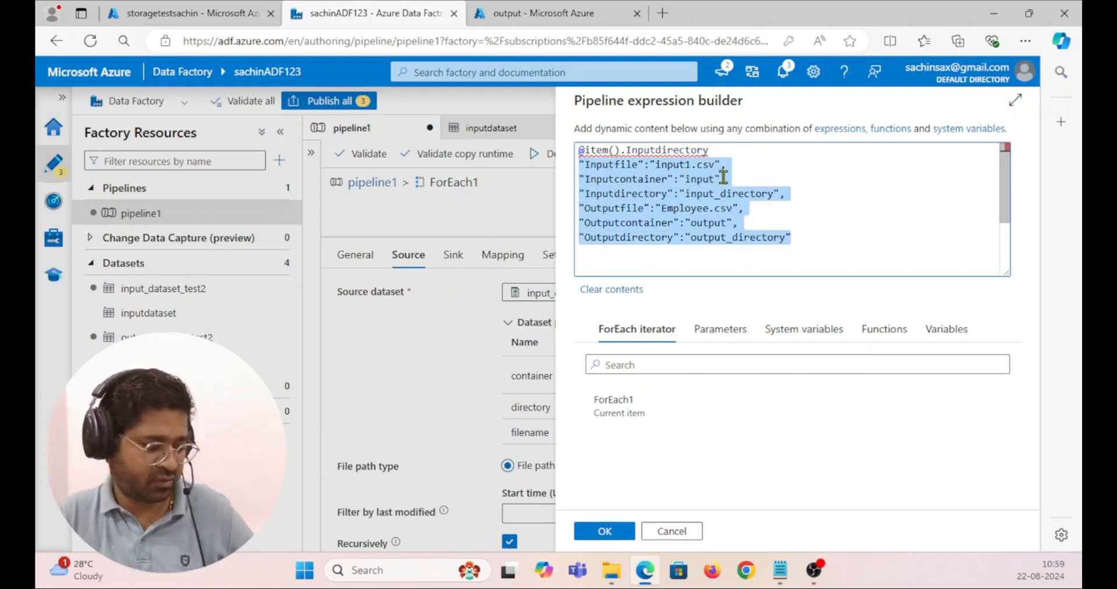
key(Delete)
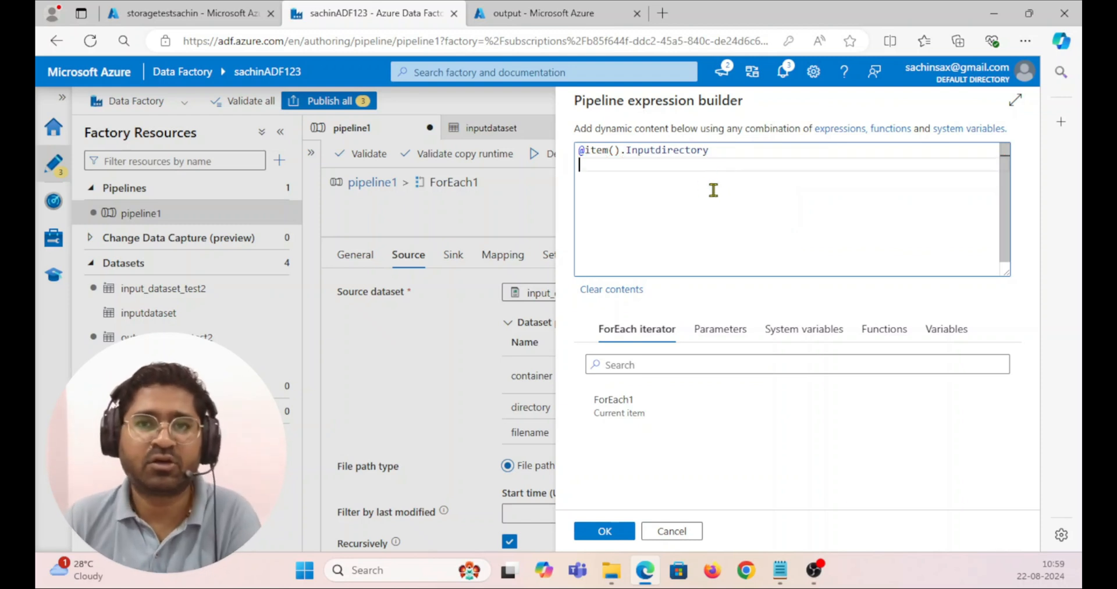
click(602, 531)
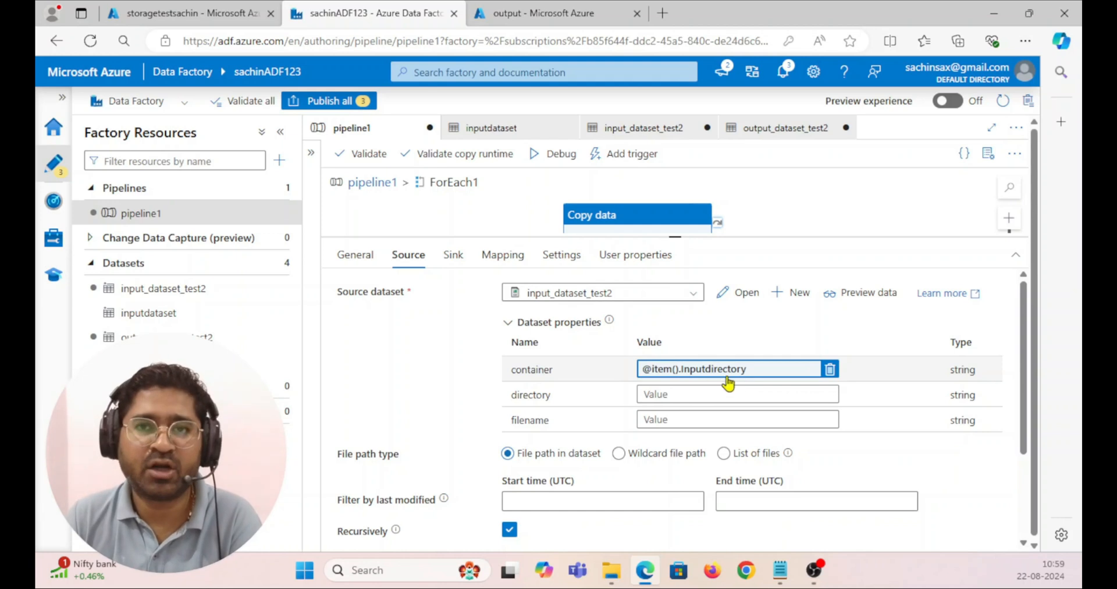
click(682, 395)
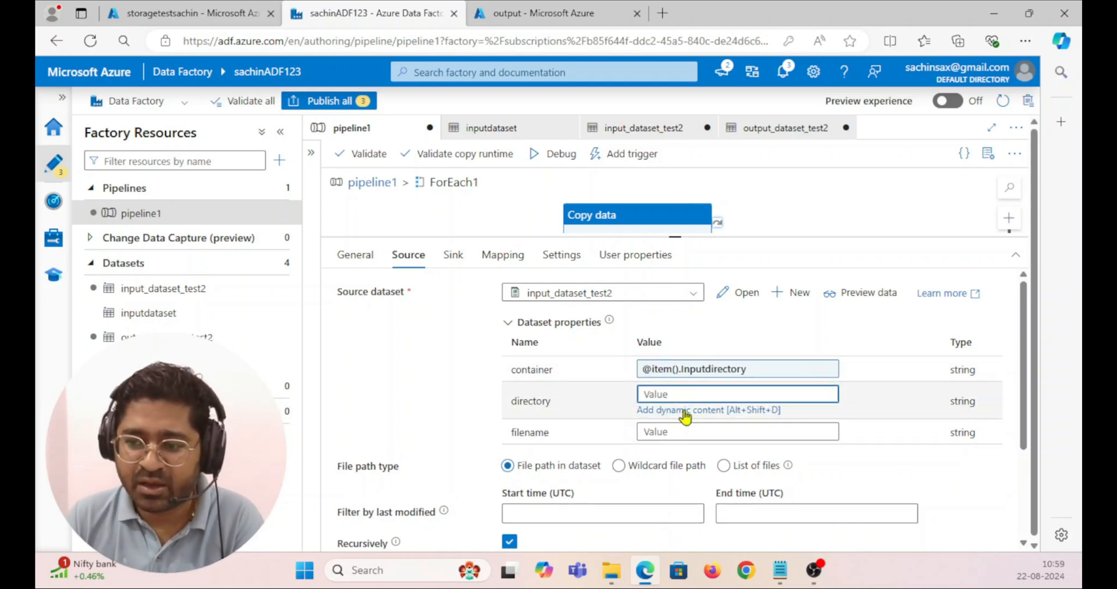
click(761, 373)
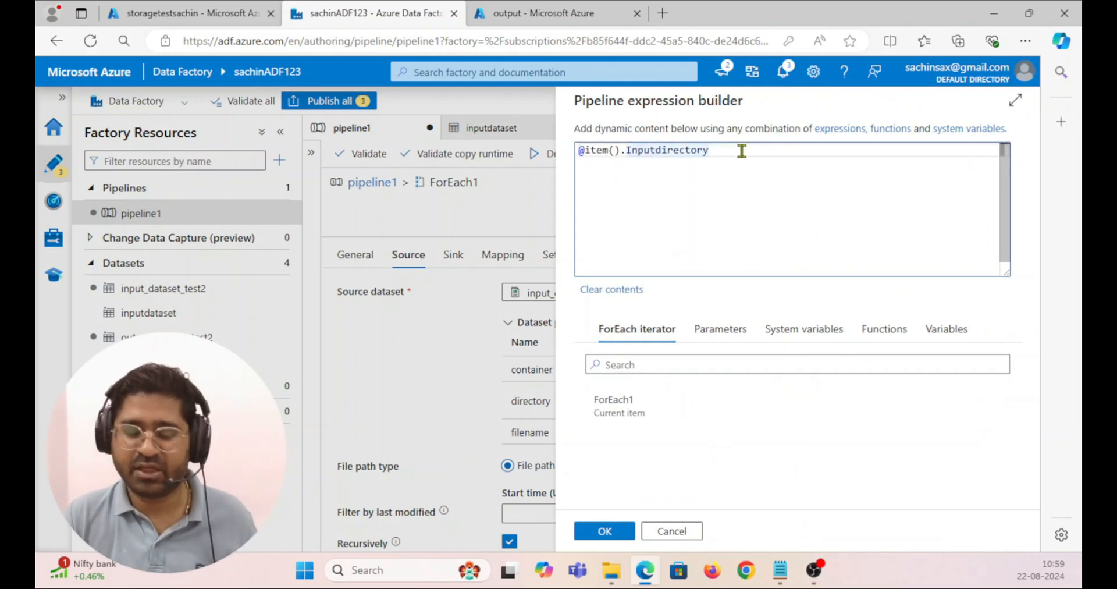
key(Return)
key(ctrl+v)
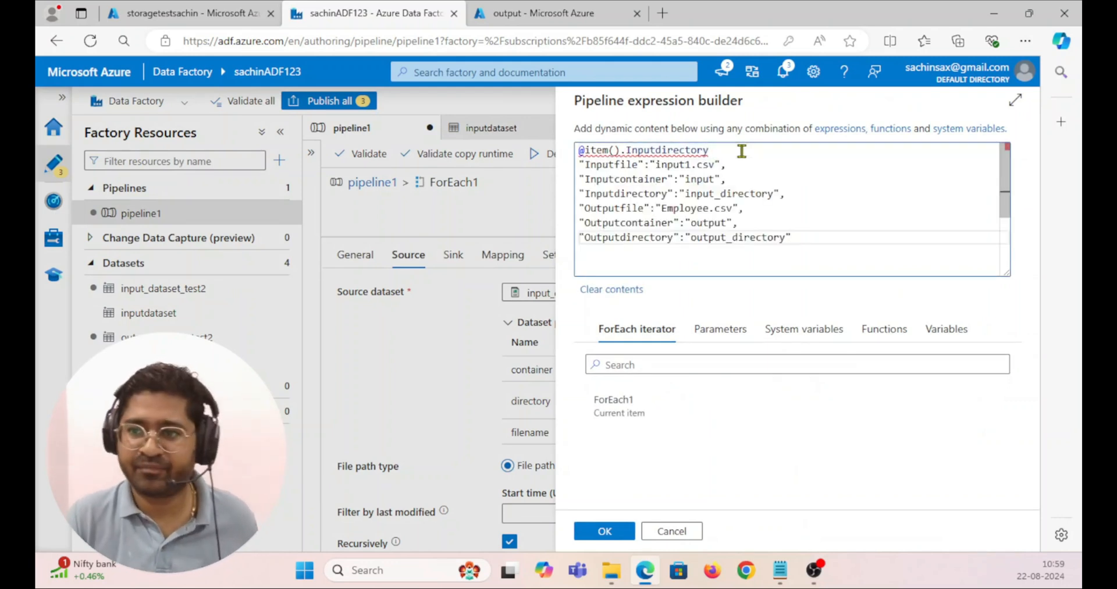
drag(668, 180, 585, 179)
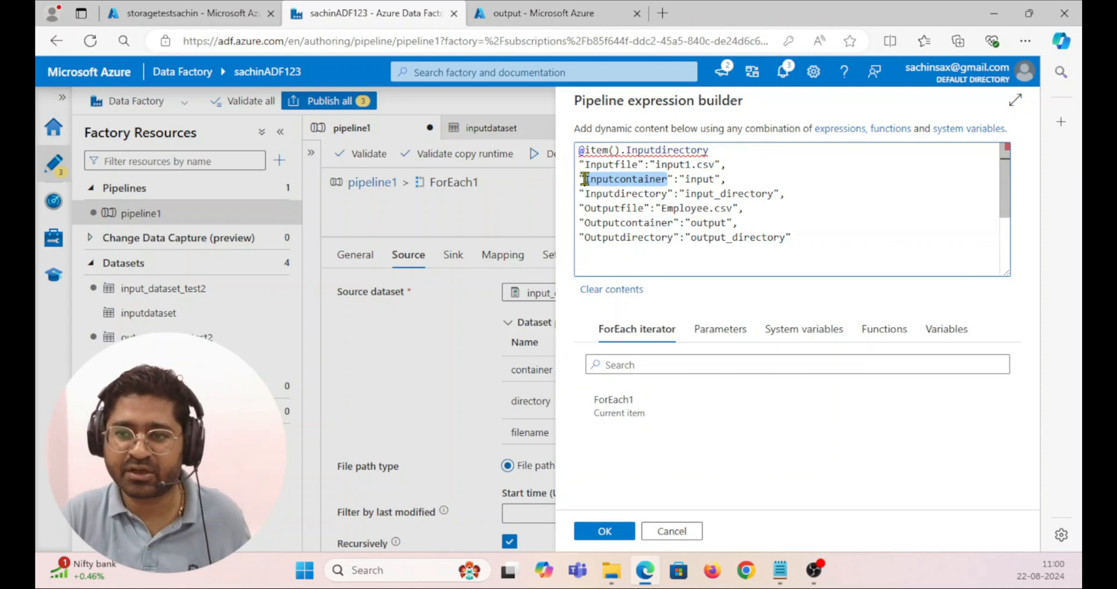
drag(710, 149, 628, 149)
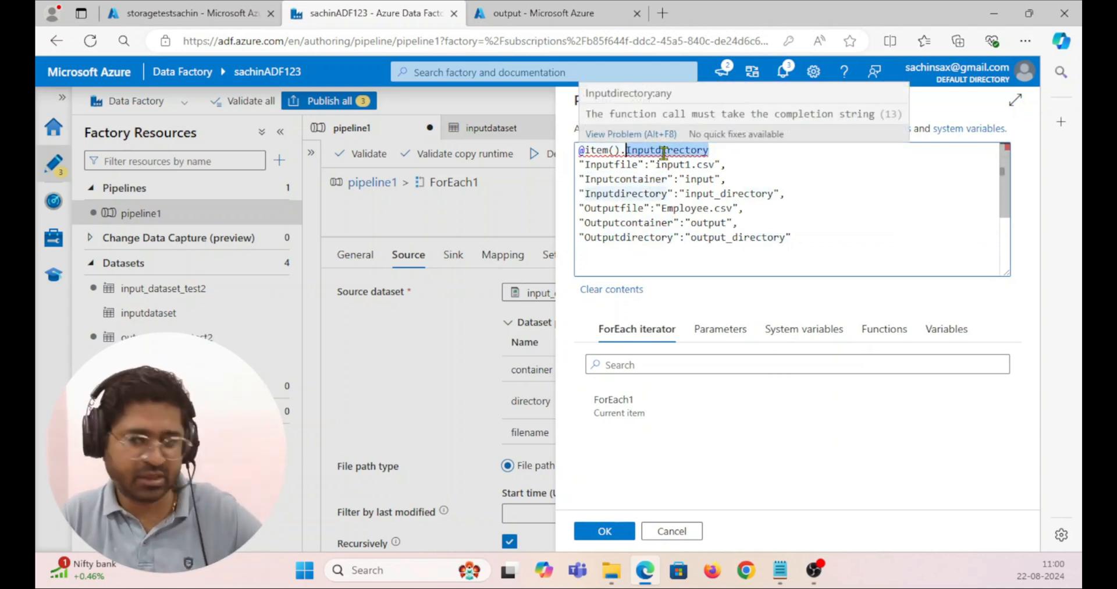
key(ctrl+v)
drag(791, 236, 570, 165)
key(BackSpace)
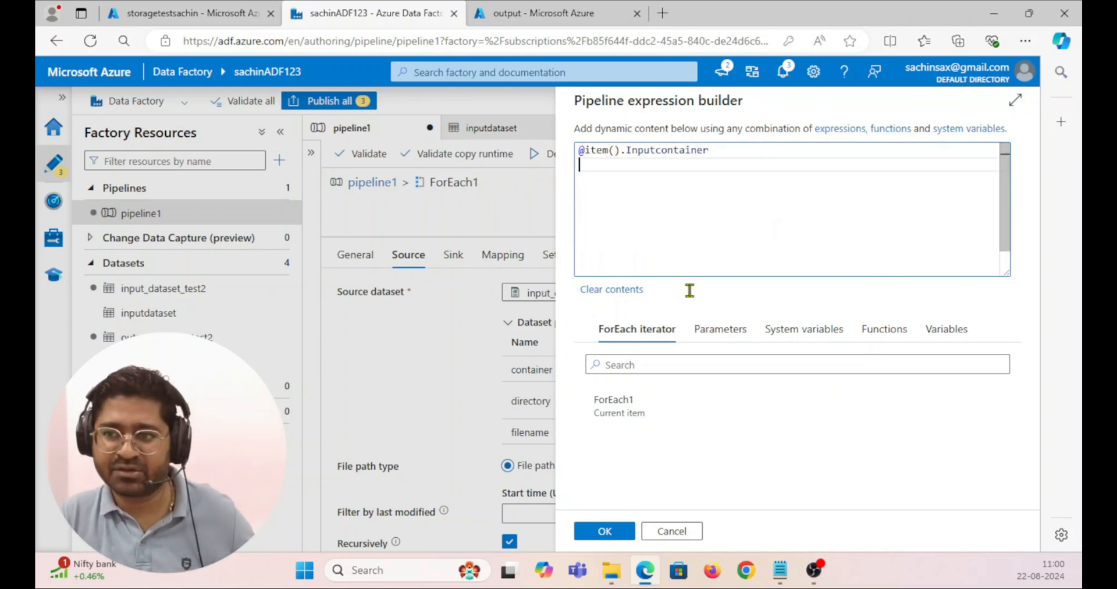
click(602, 531)
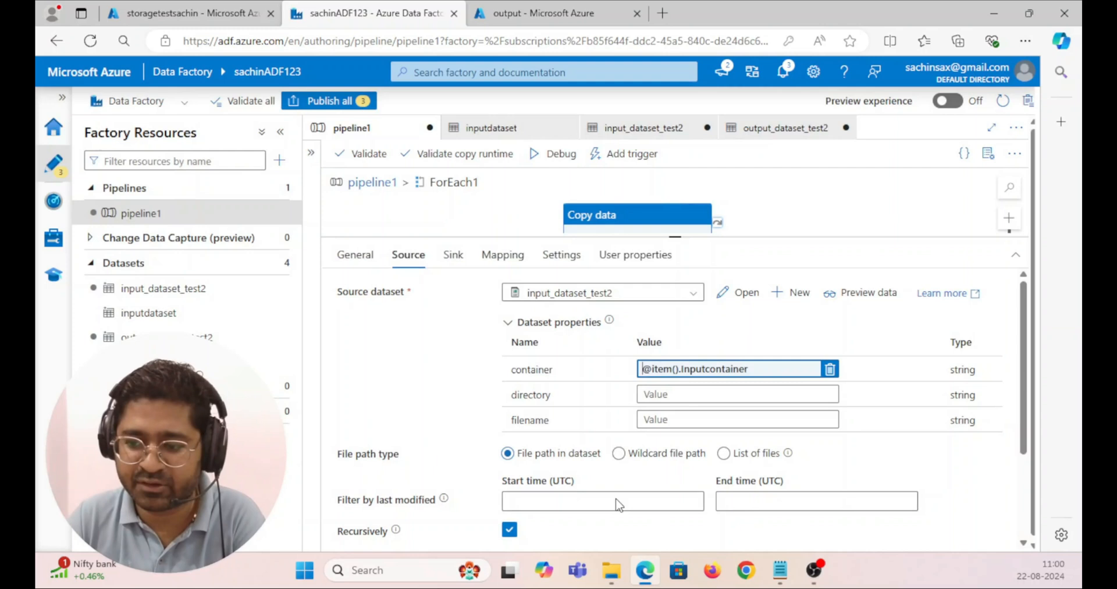
click(689, 394)
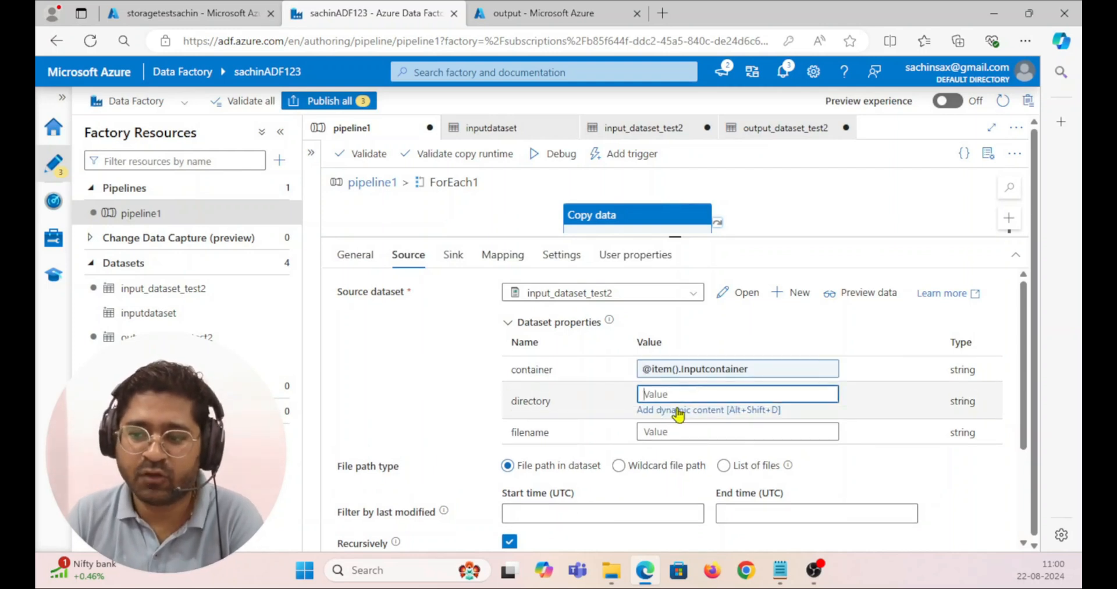
click(675, 410)
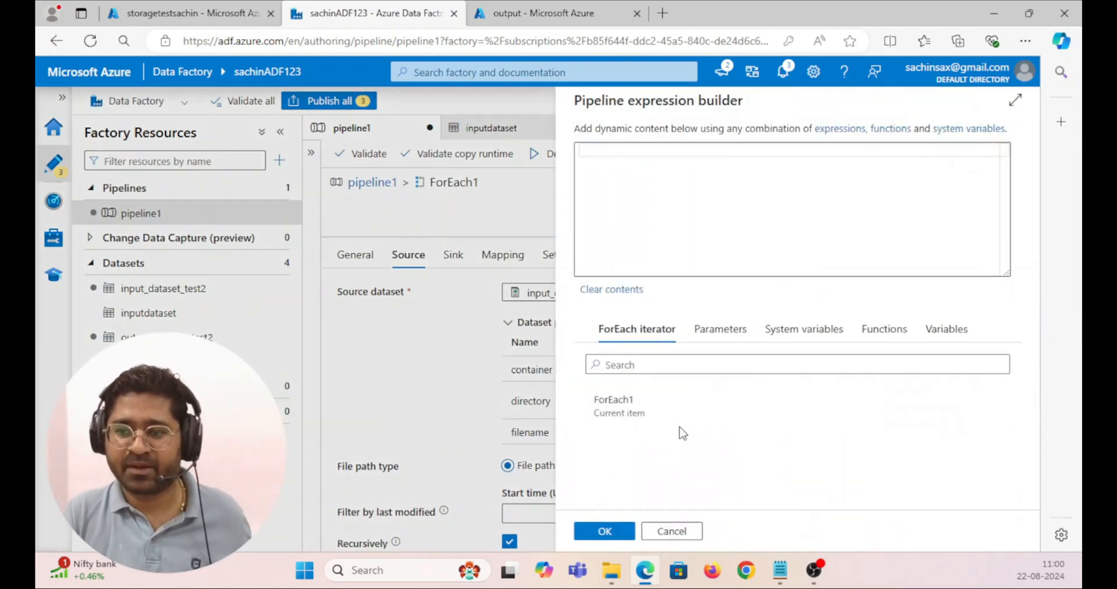
click(625, 414)
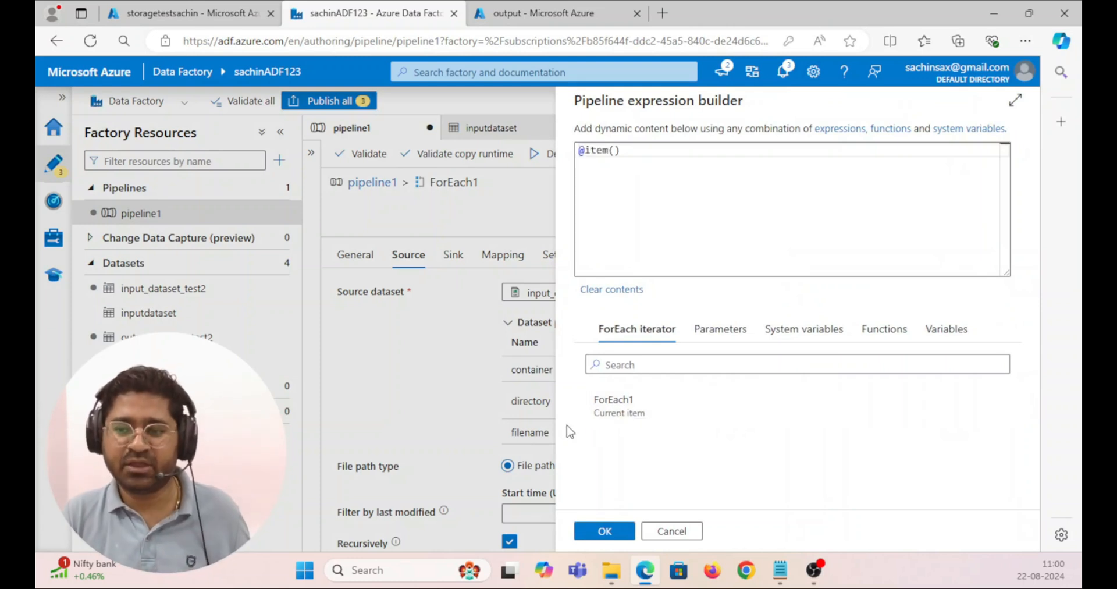
click(642, 150)
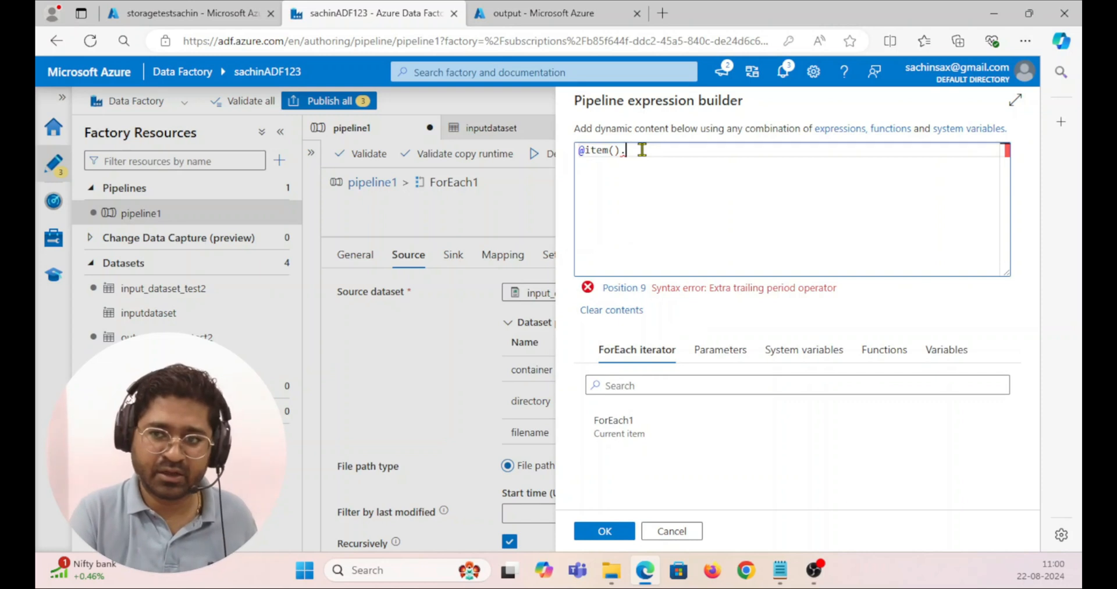
key(Return)
key(ctrl+v)
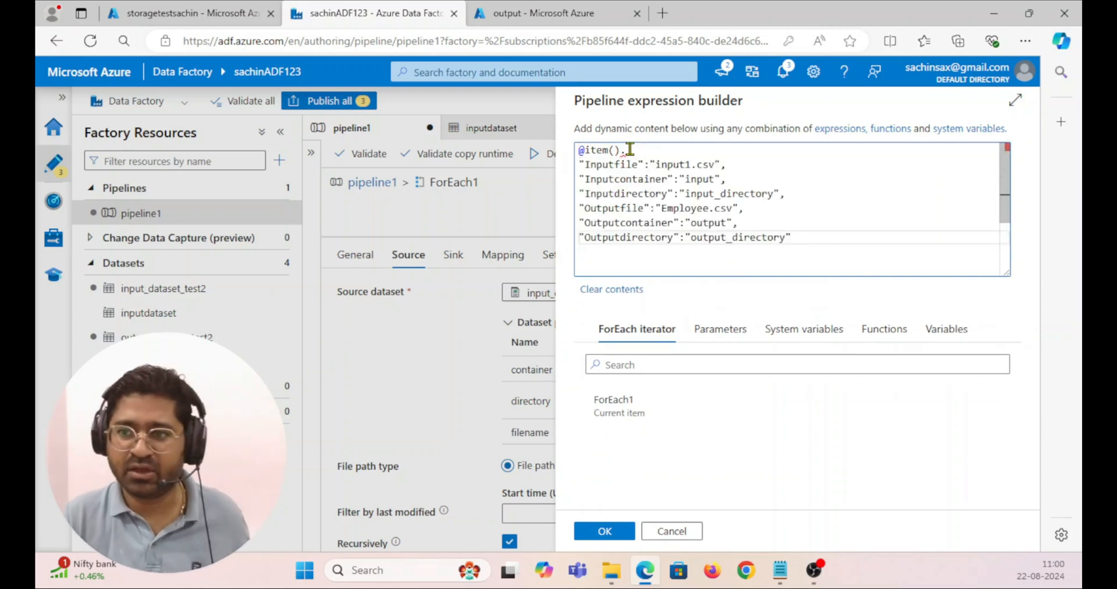
click(586, 179)
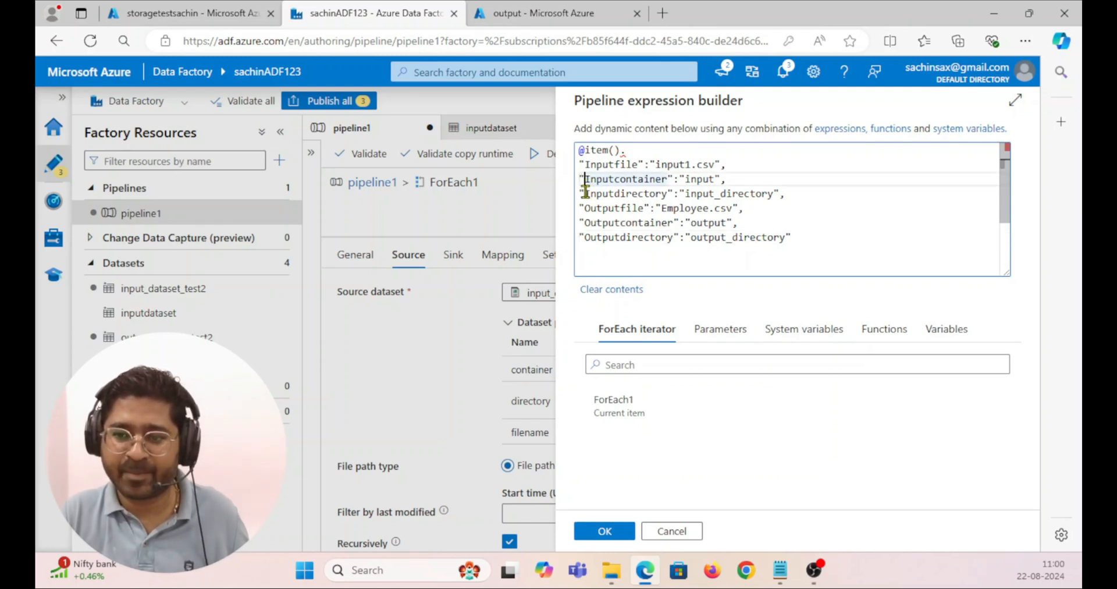
drag(586, 194, 666, 193)
key(ctrl+c)
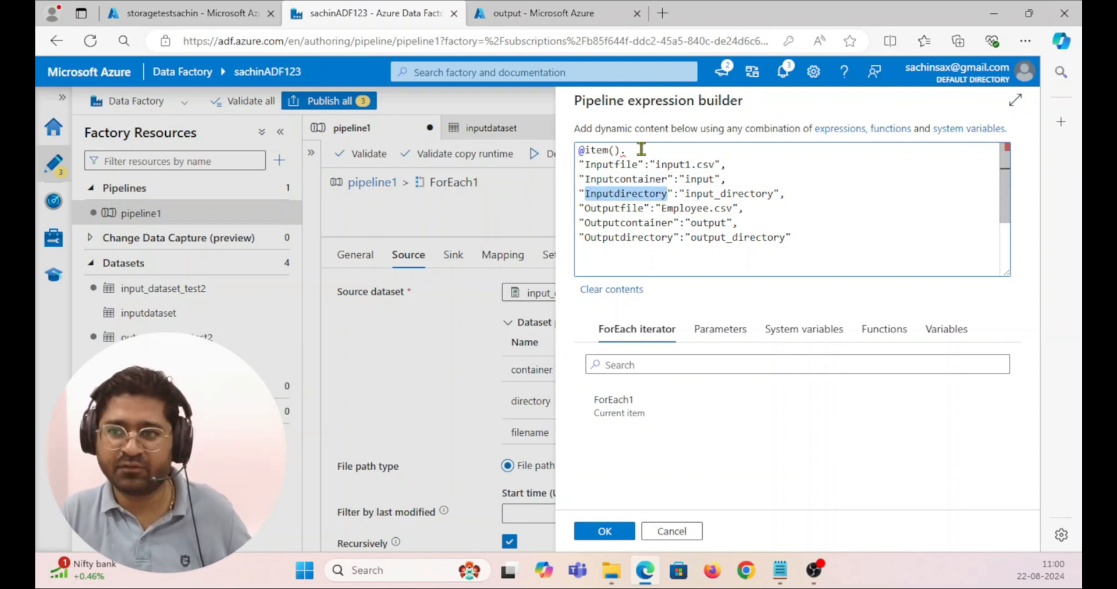
click(640, 150)
key(ctrl+v)
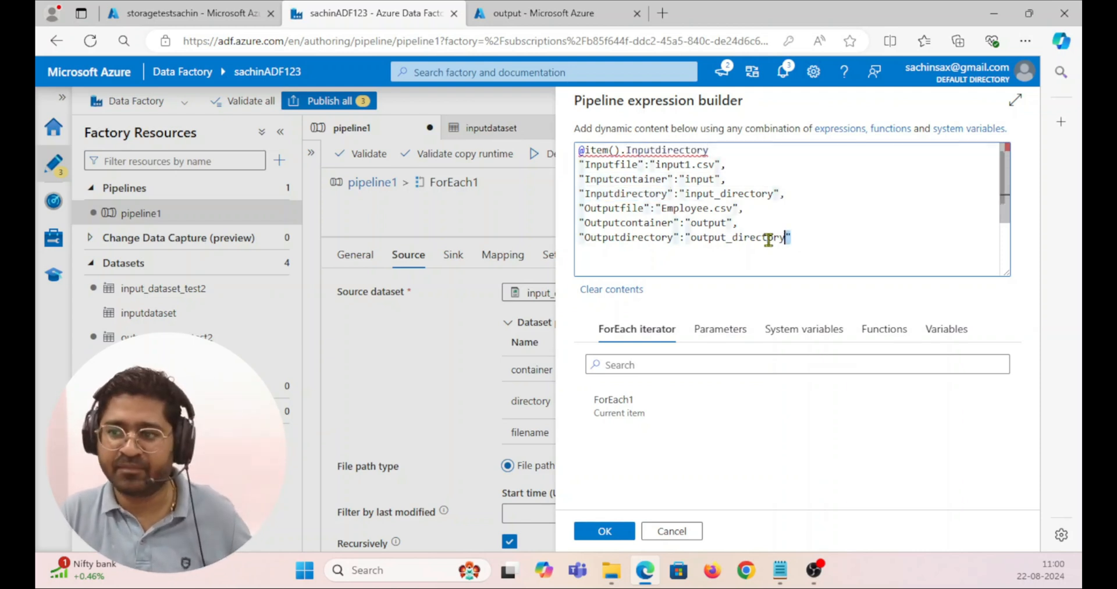
drag(791, 237, 576, 163)
key(BackSpace)
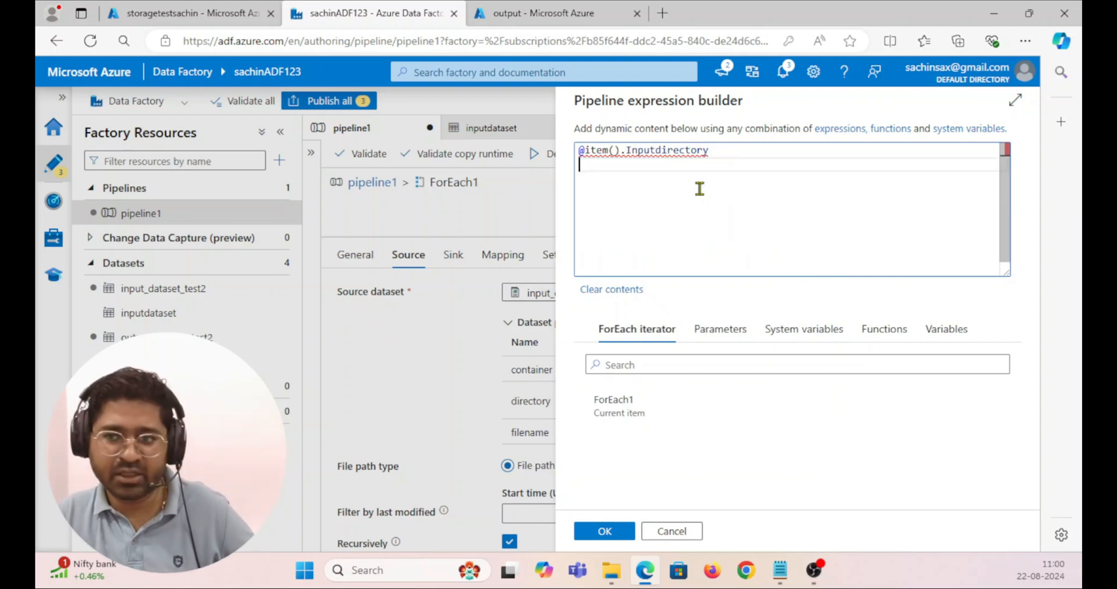
click(605, 531)
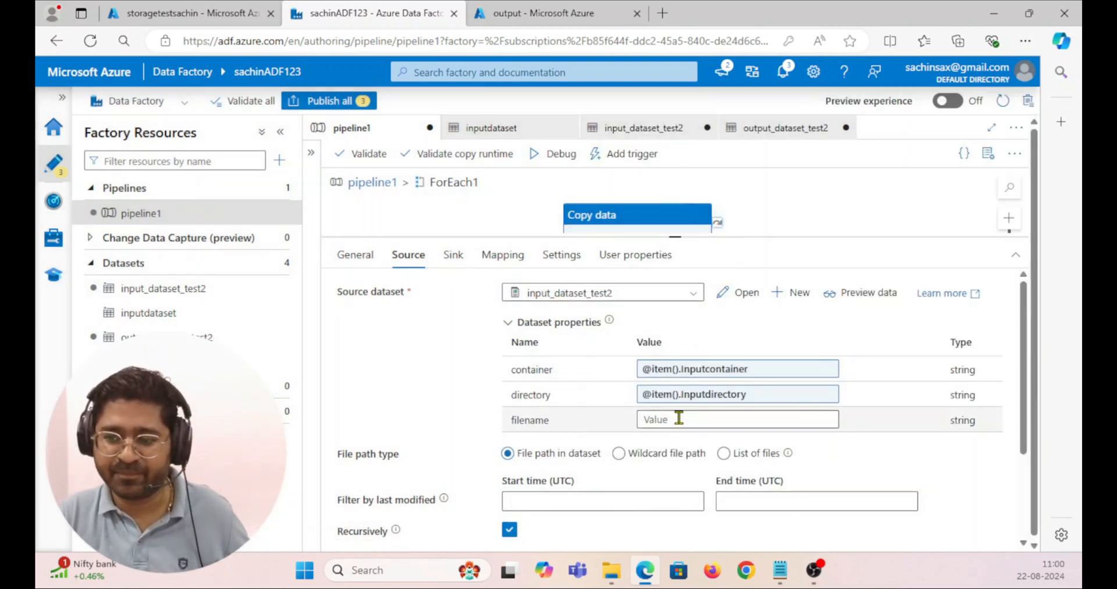
click(676, 419)
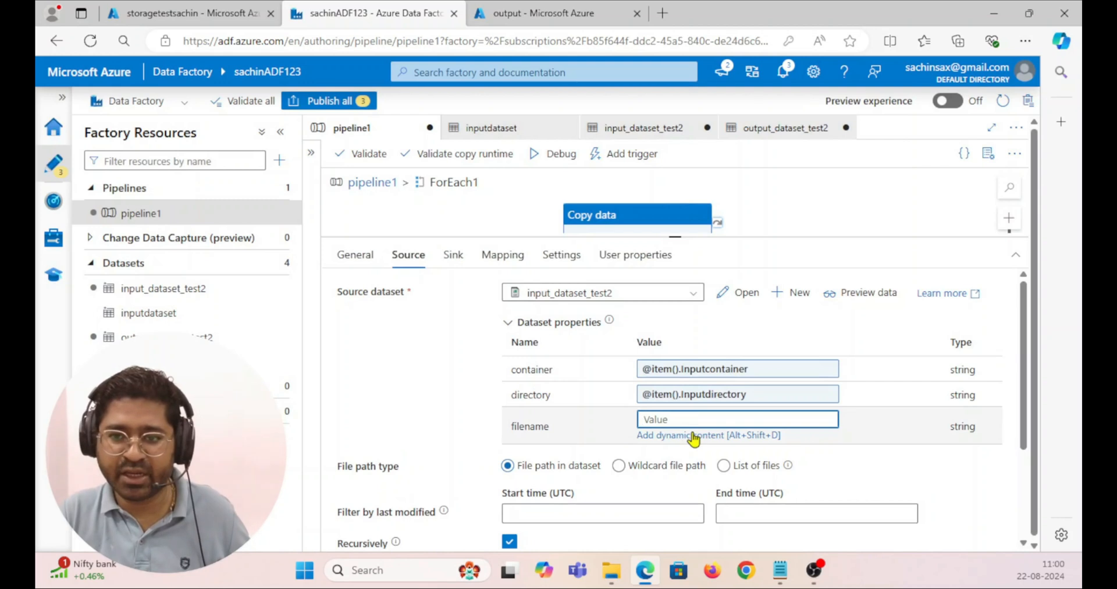
click(694, 435)
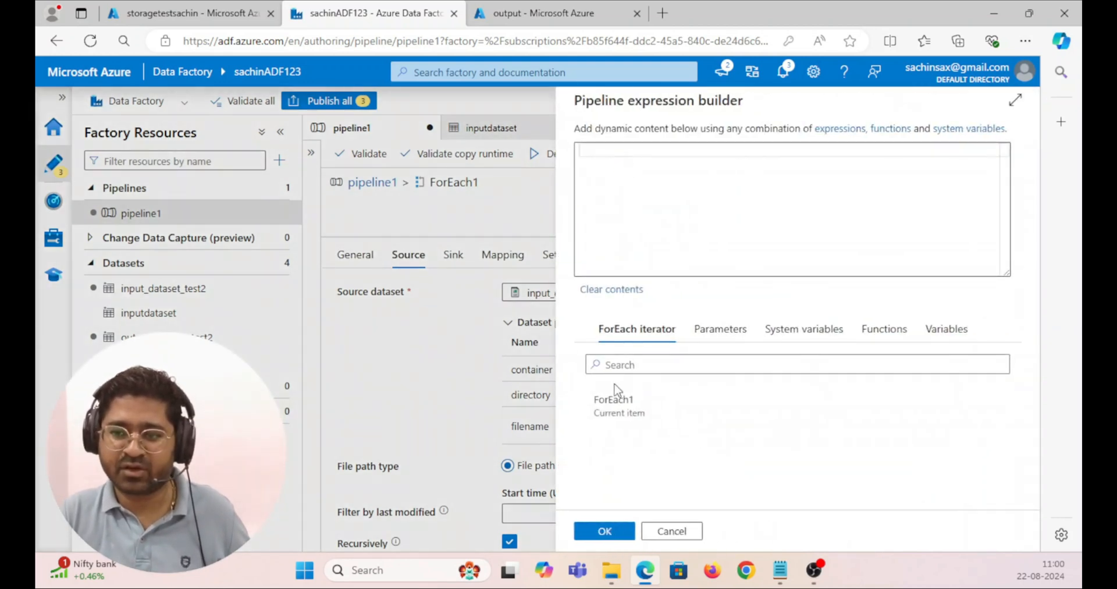
click(611, 408)
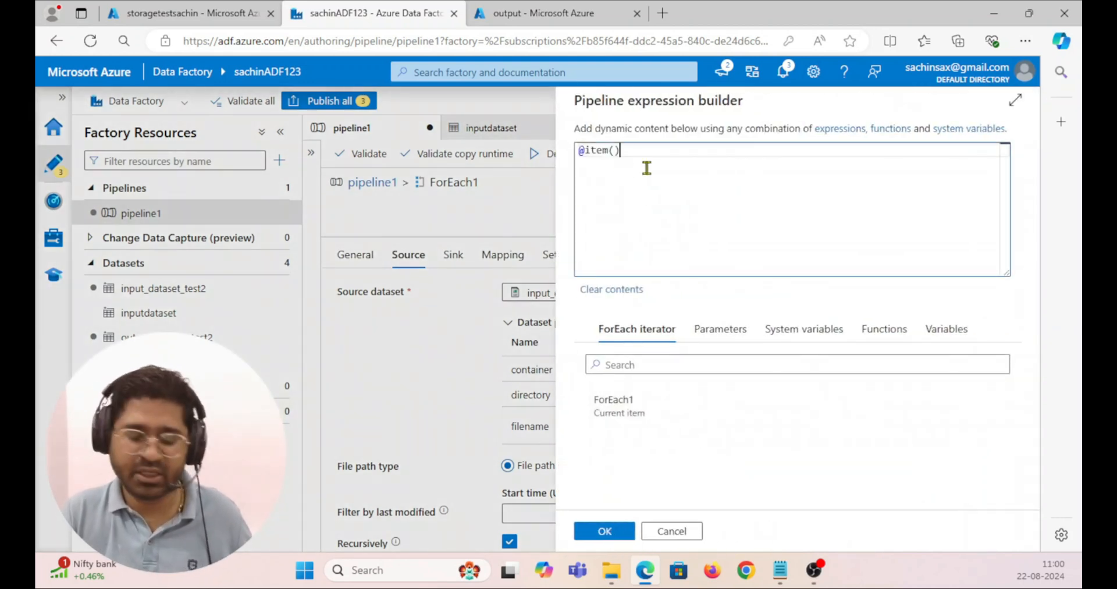
text(.)
key(Return)
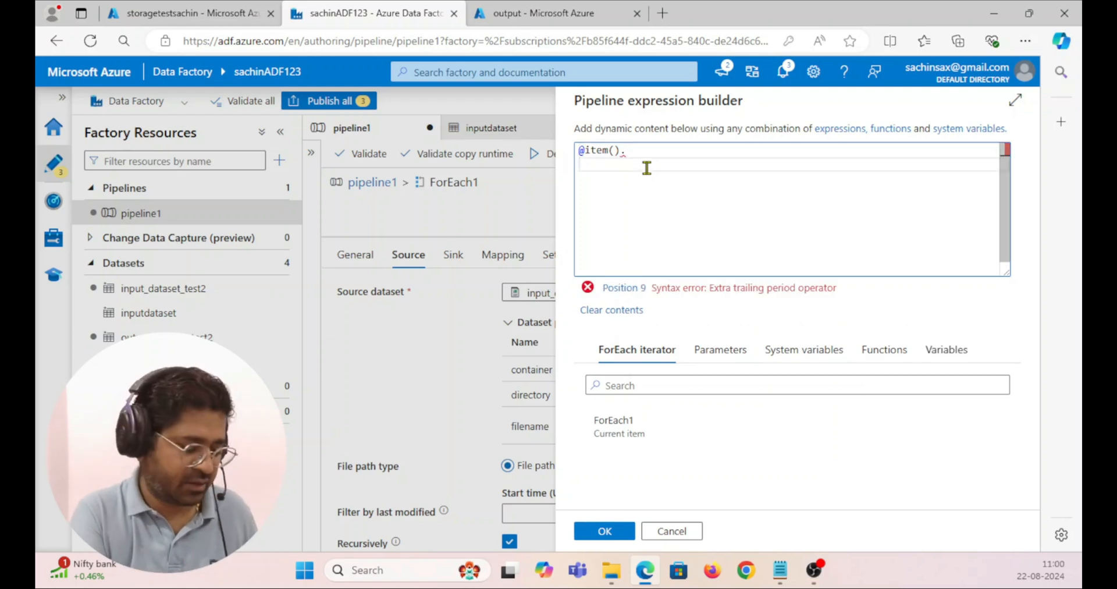
key(ctrl+v)
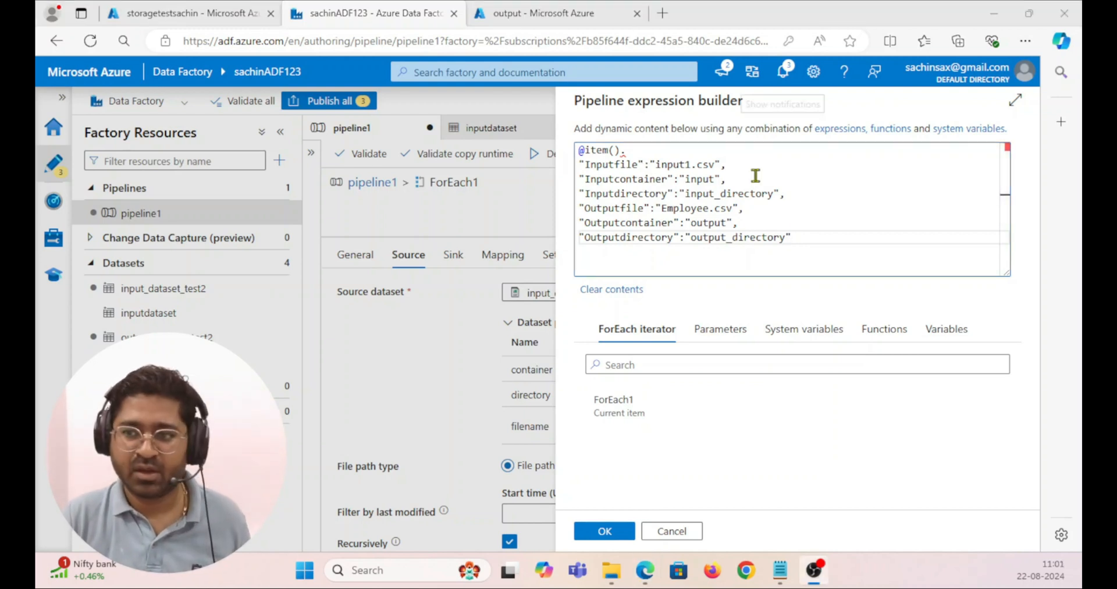
click(658, 154)
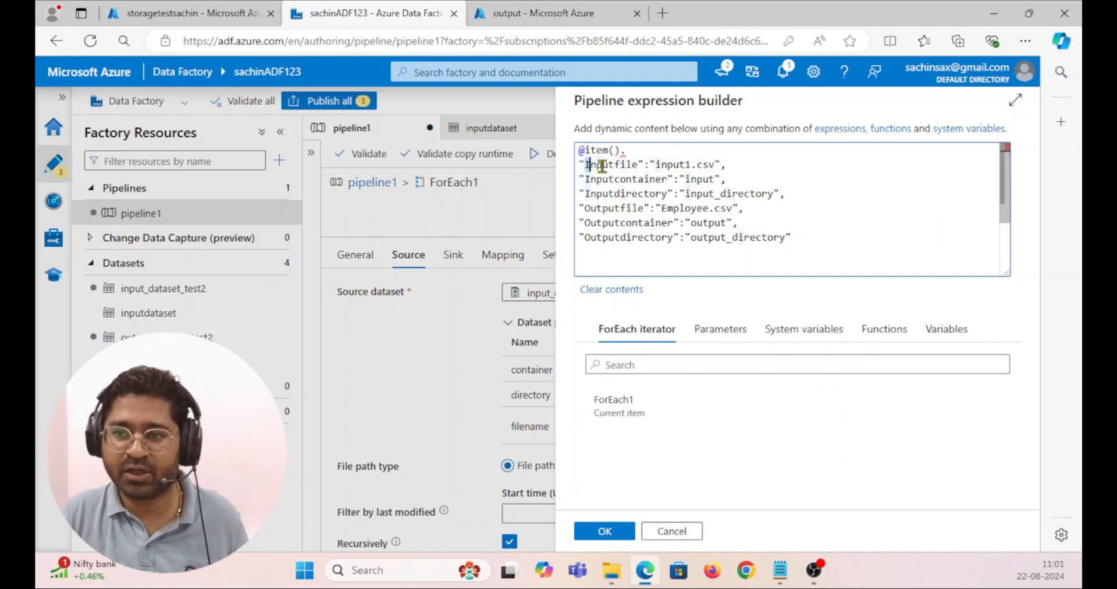
drag(586, 165, 640, 165)
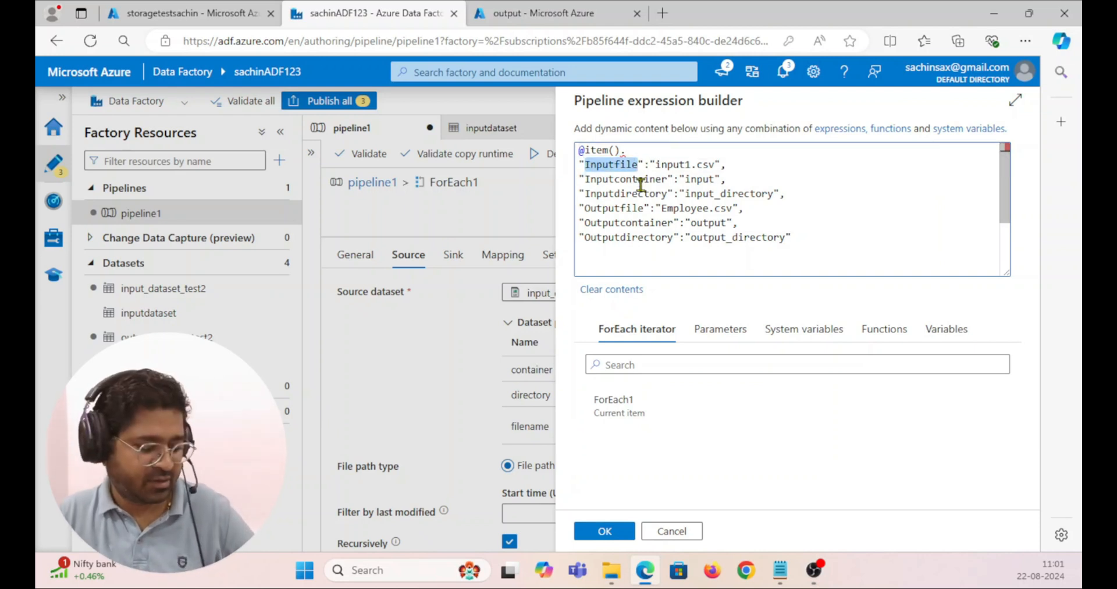
key(BackSpace)
text(Inputfile)
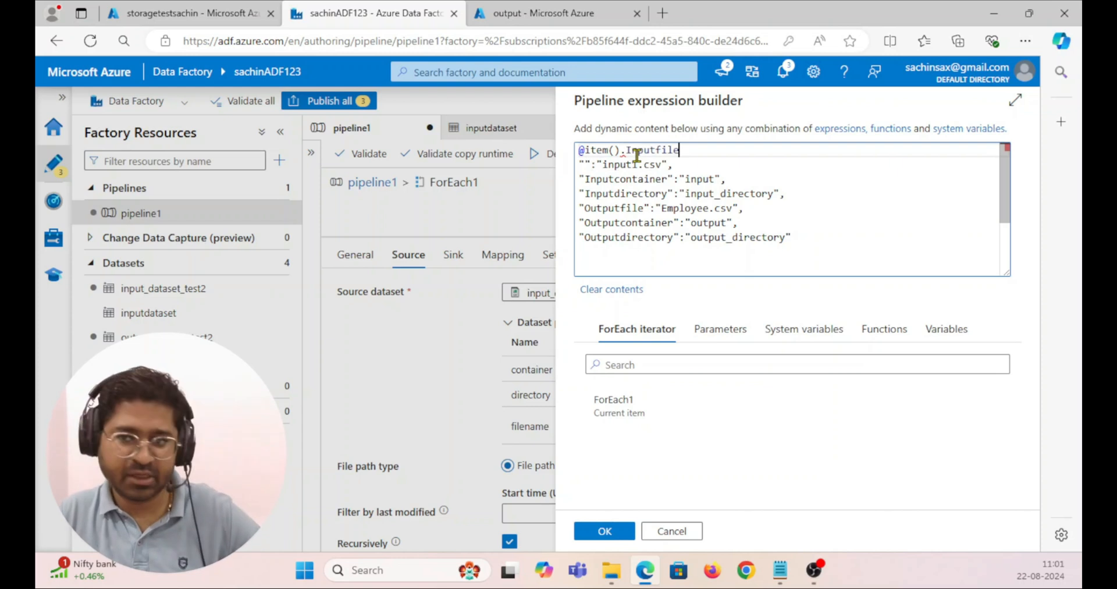
drag(795, 238, 577, 165)
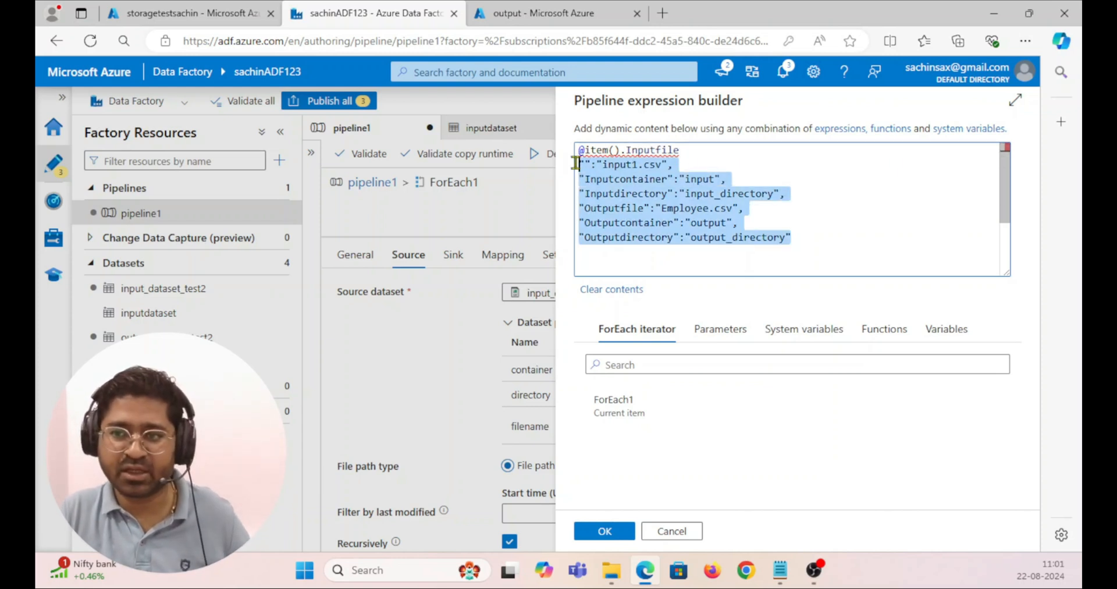
key(BackSpace)
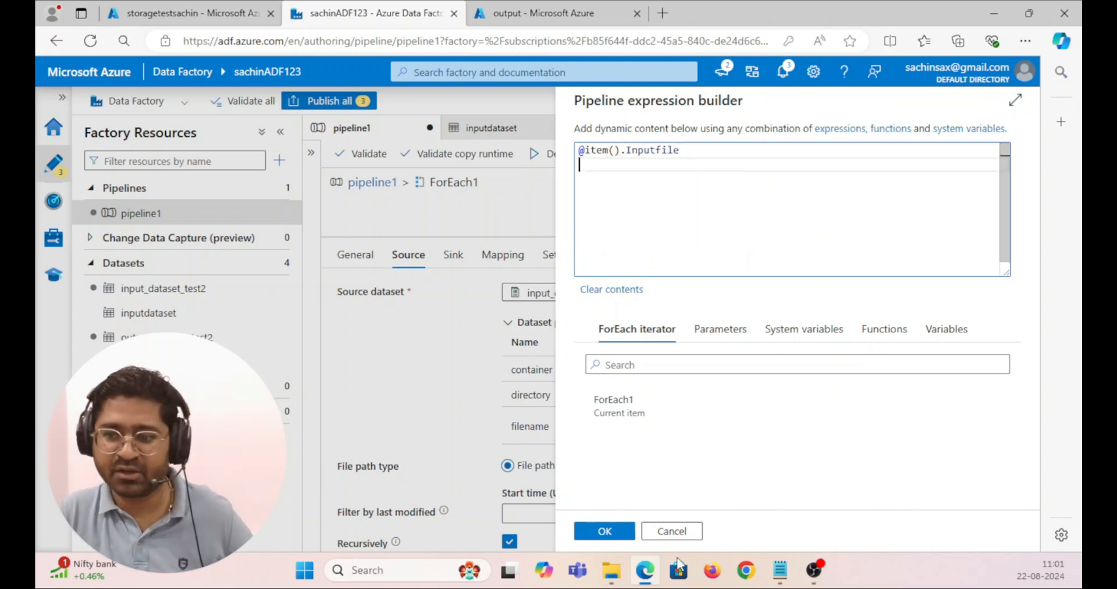
click(605, 531)
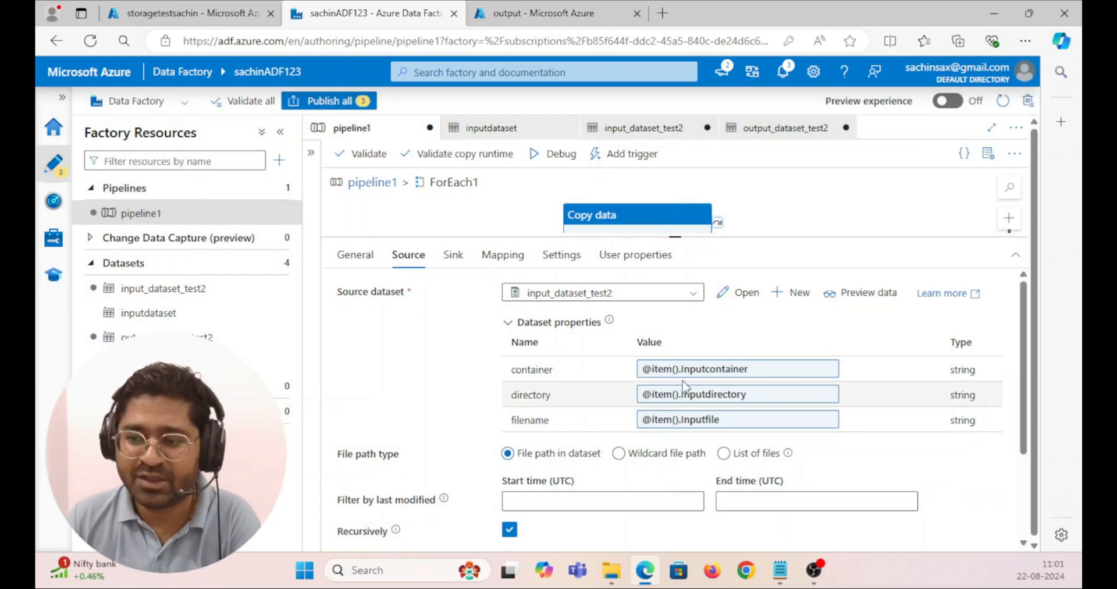
click(451, 262)
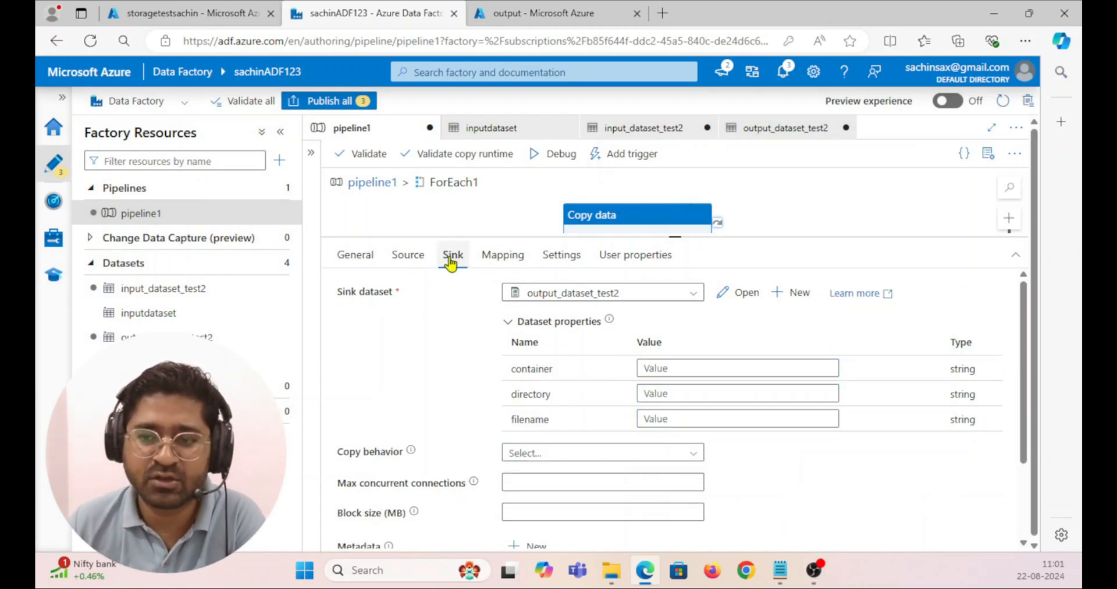
click(670, 370)
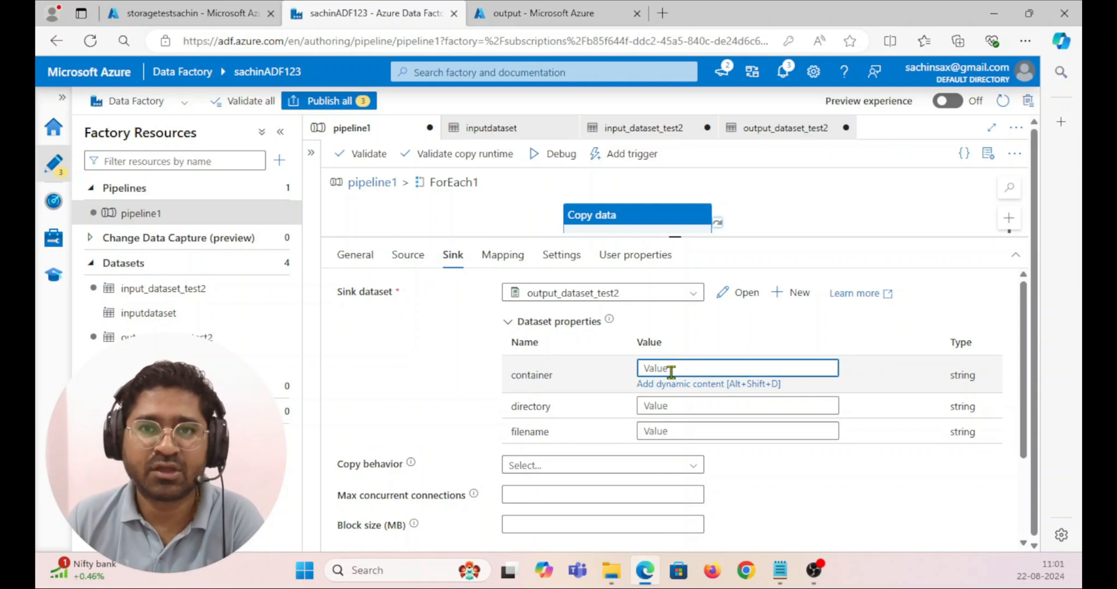
click(669, 384)
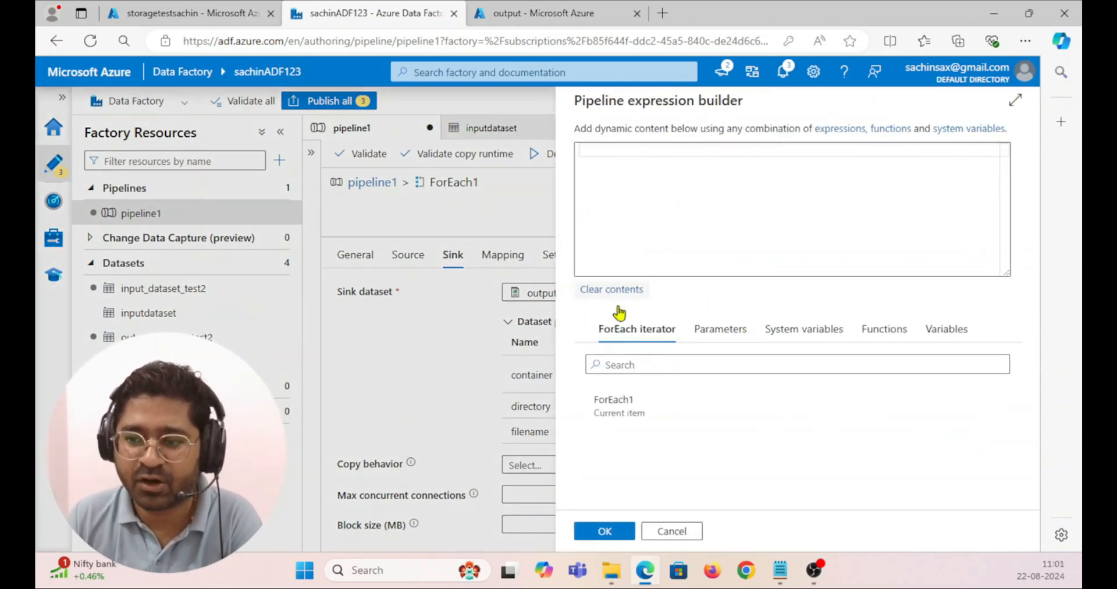
click(613, 405)
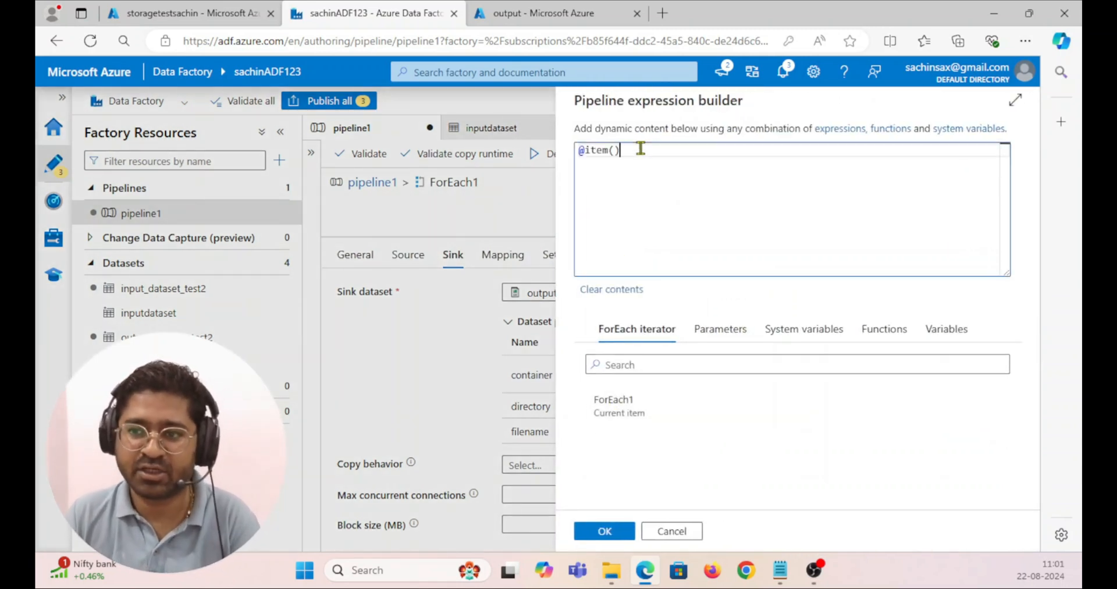
text(.)
key(Return)
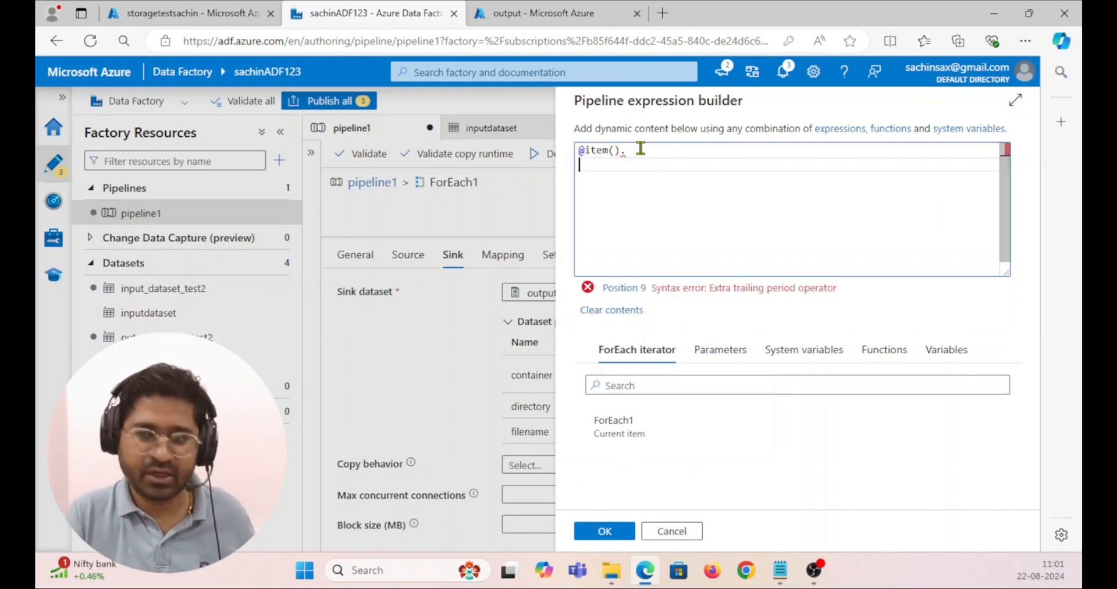
key(ctrl+v)
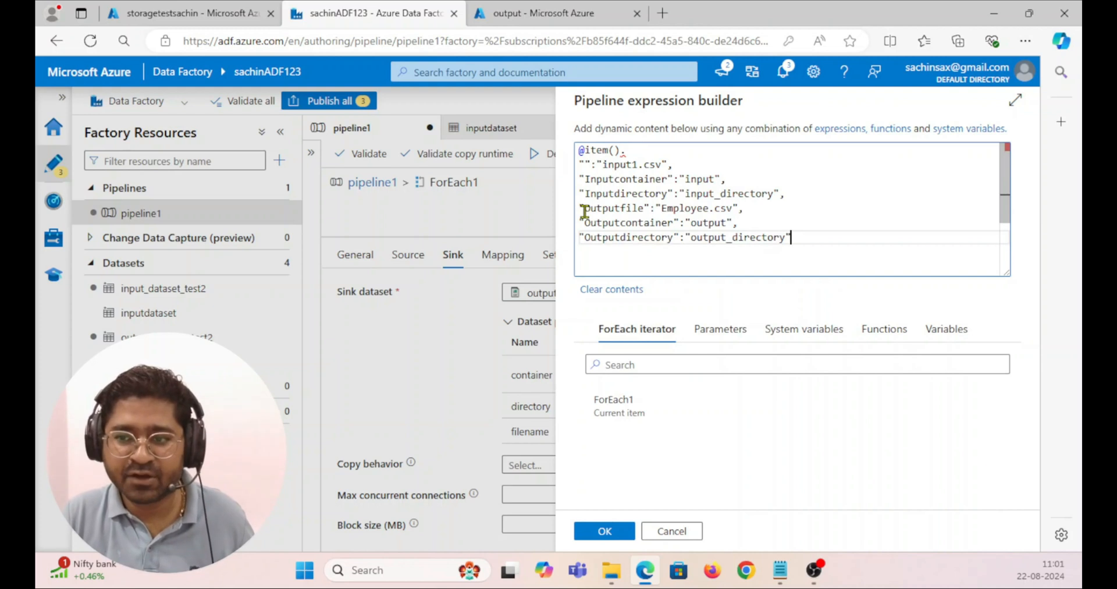
drag(583, 239, 649, 238)
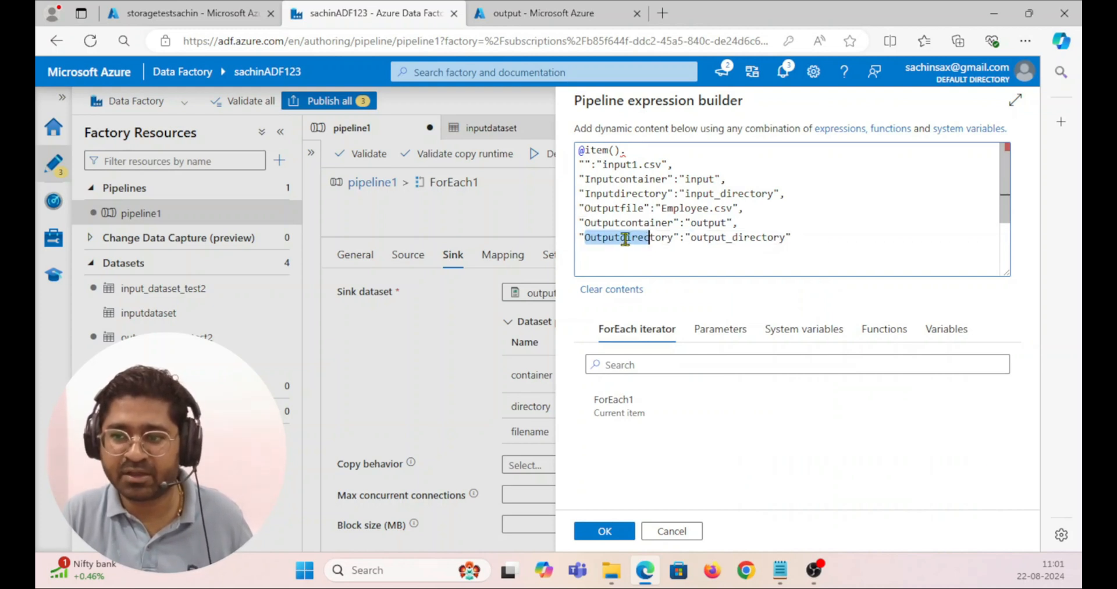
drag(585, 222, 674, 223)
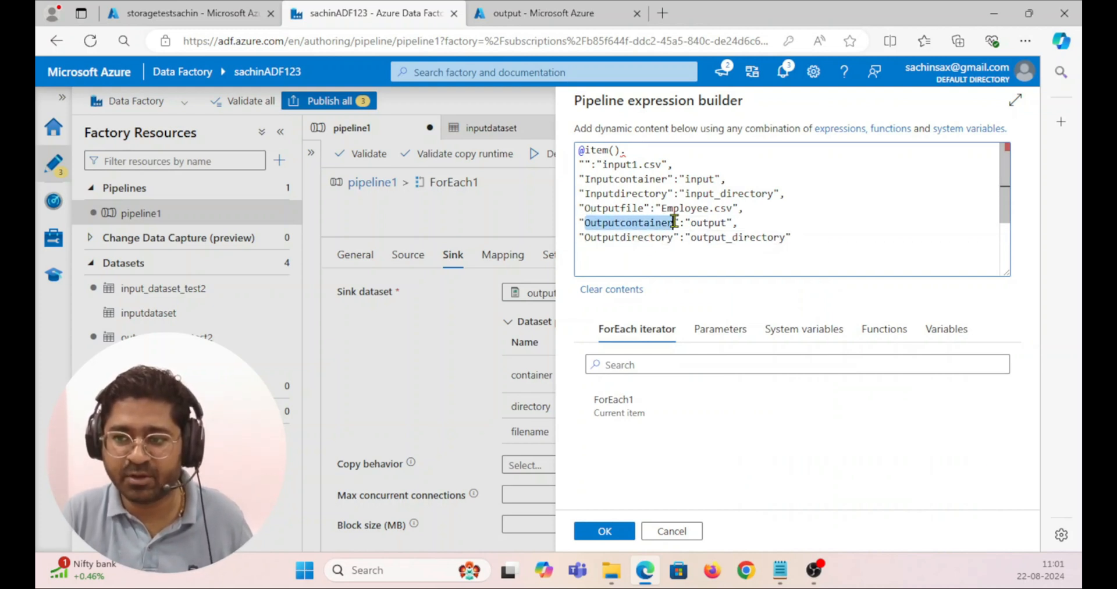
key(ctrl+x)
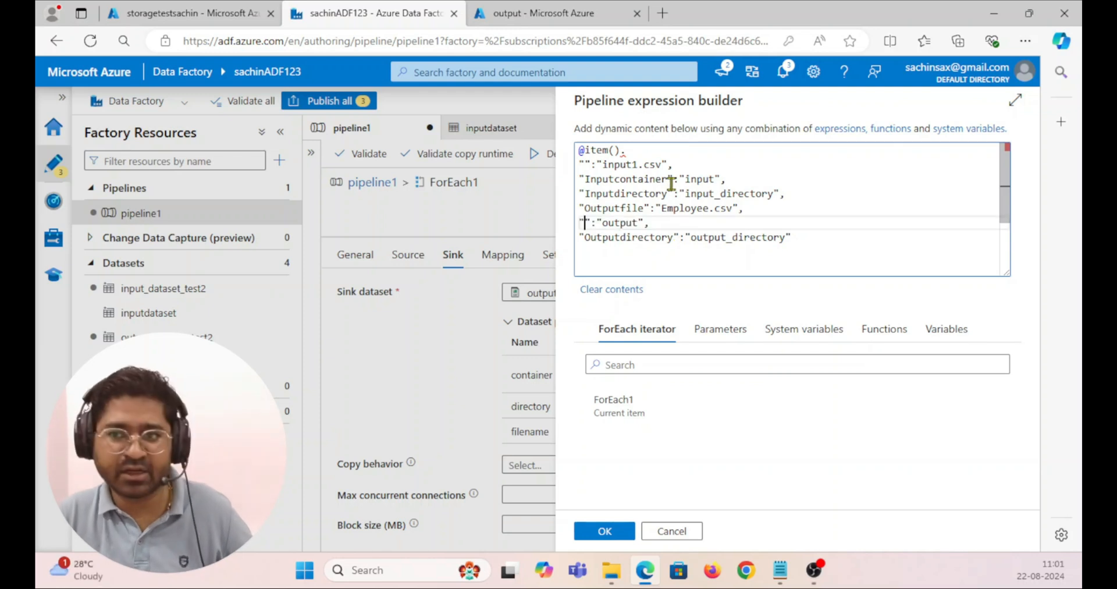
click(651, 150)
key(ctrl+v)
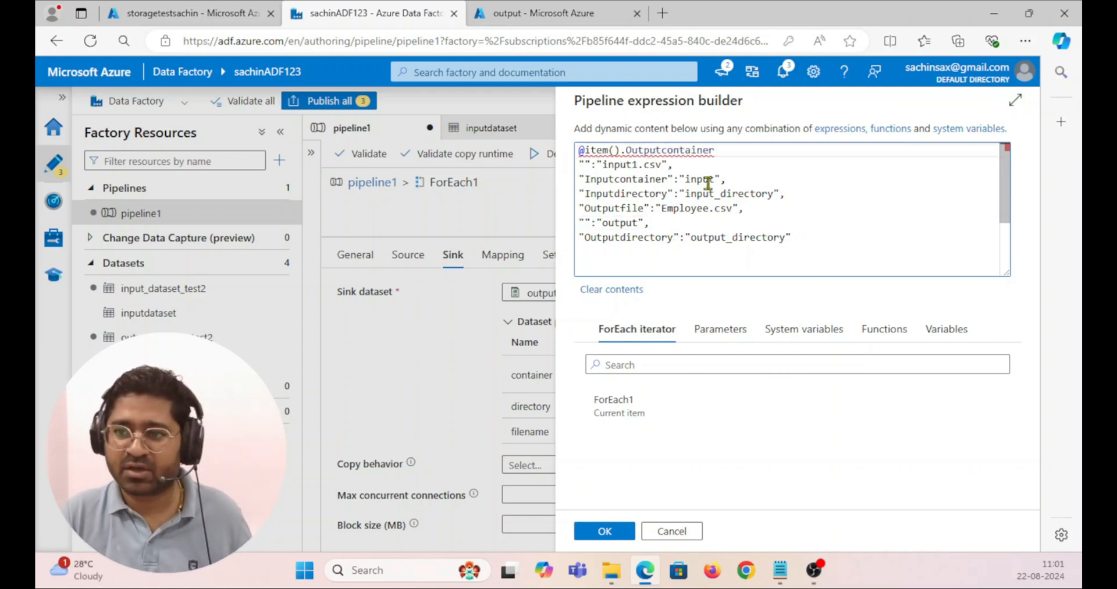
drag(792, 238, 572, 168)
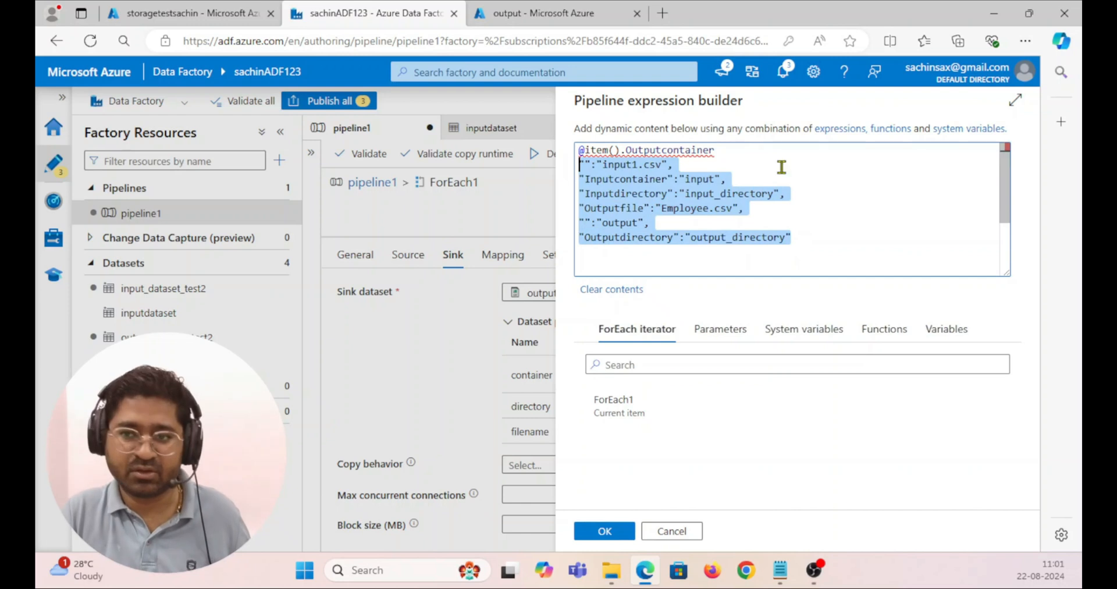
key(Delete)
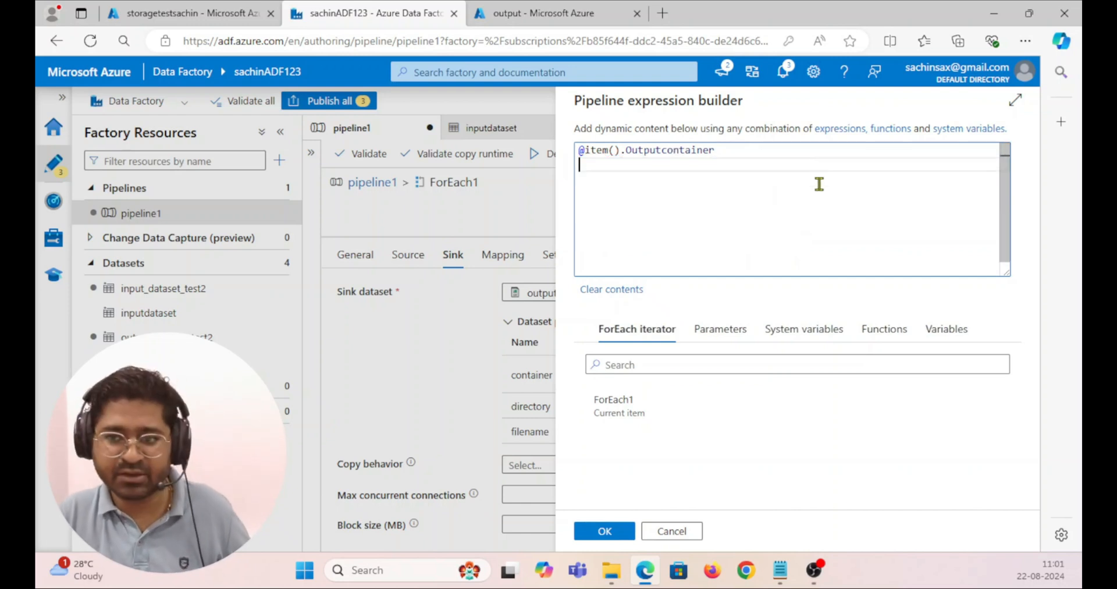
click(606, 531)
click(657, 393)
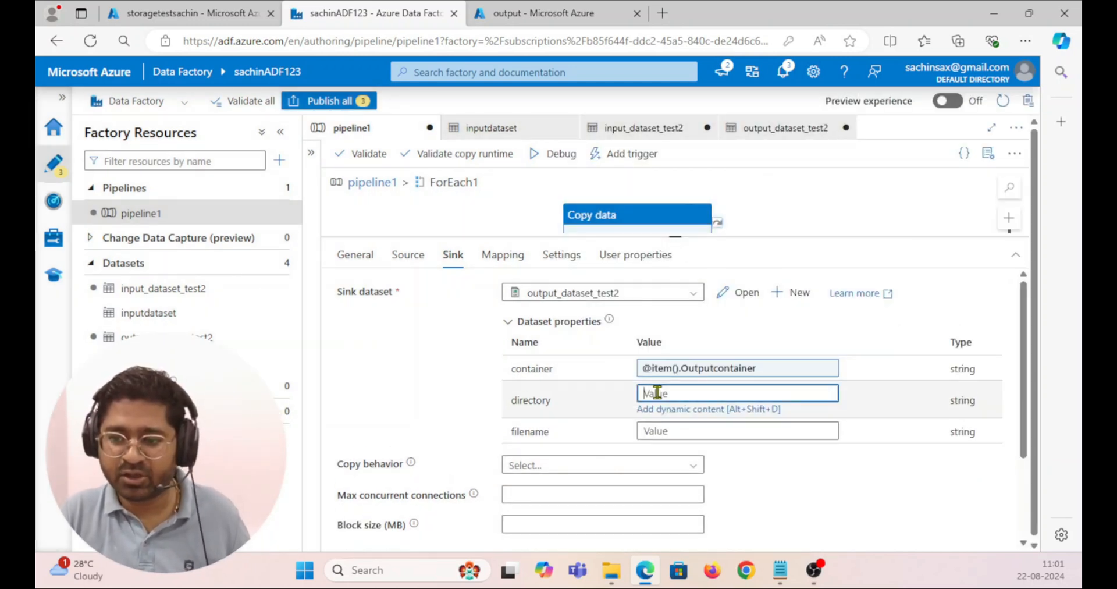
click(684, 415)
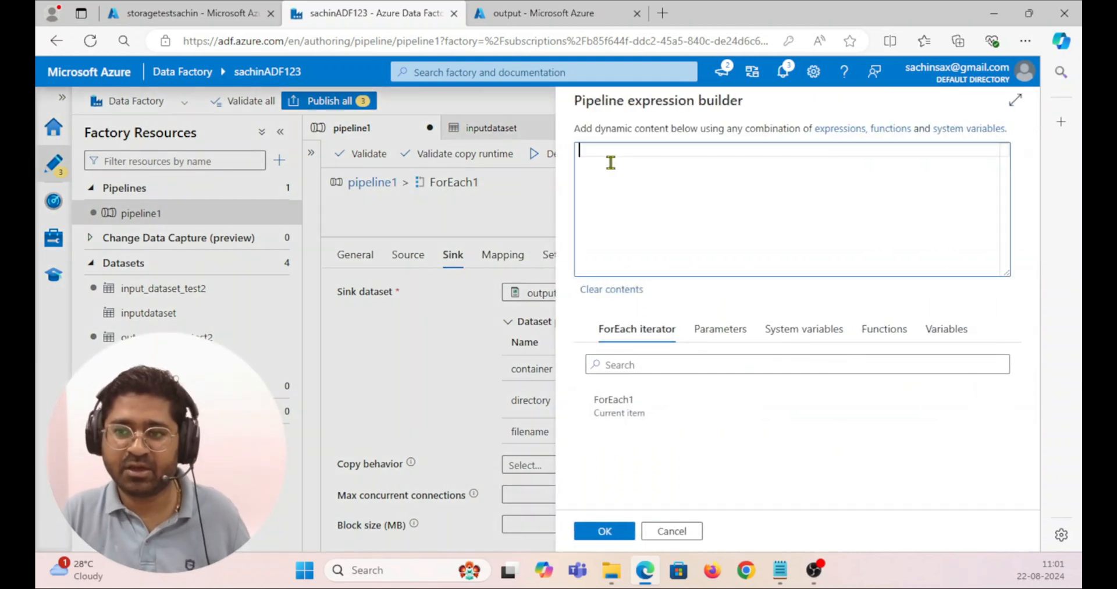
click(607, 414)
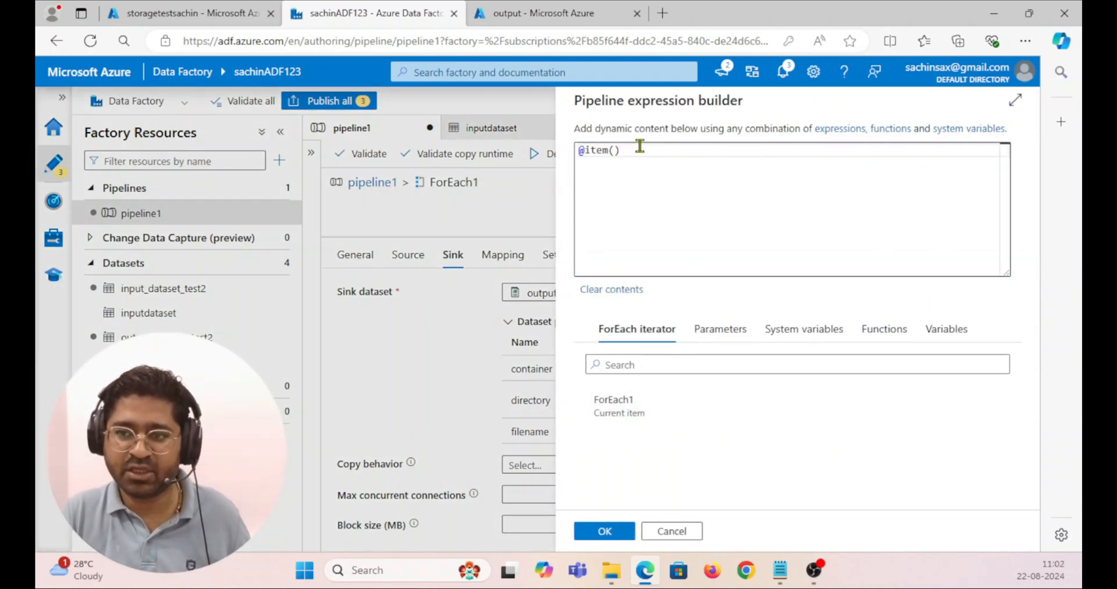
text(.)
key(Return)
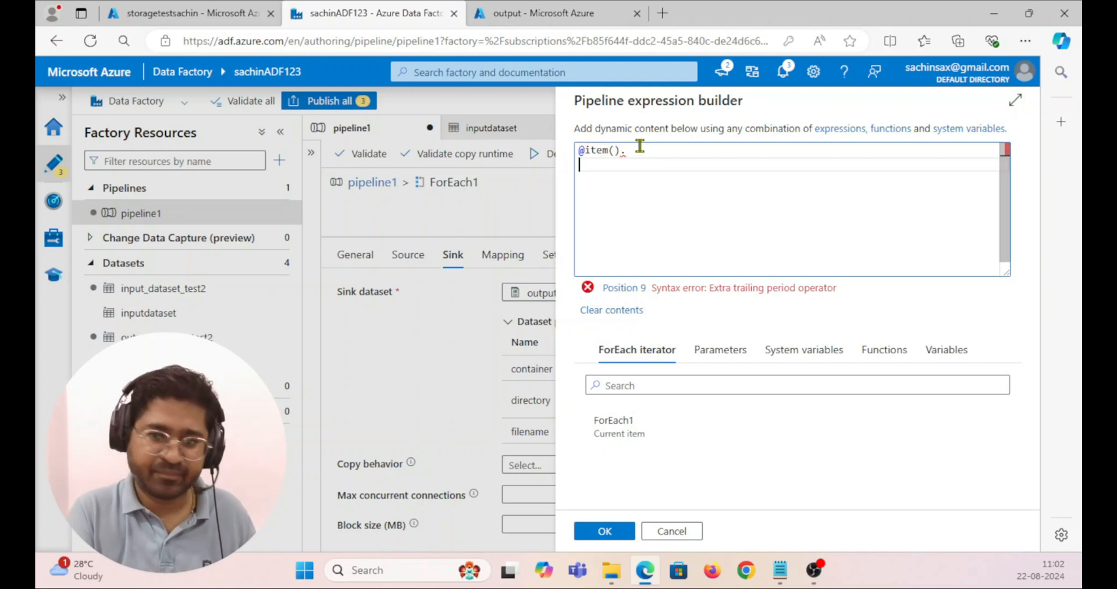
key(ctrl+v)
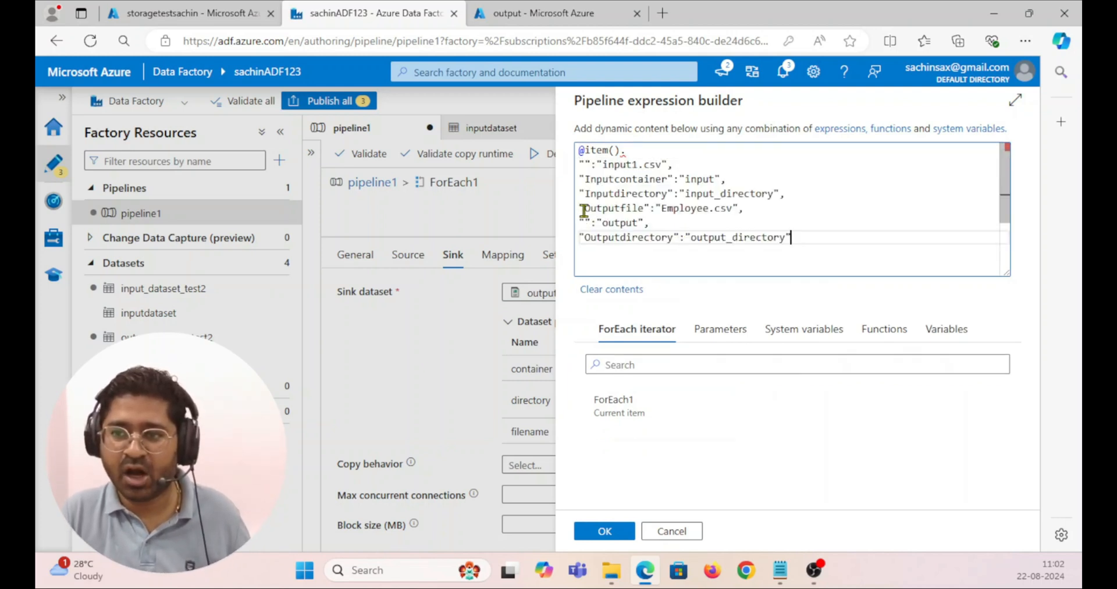
drag(585, 237, 673, 237)
key(ctrl+x)
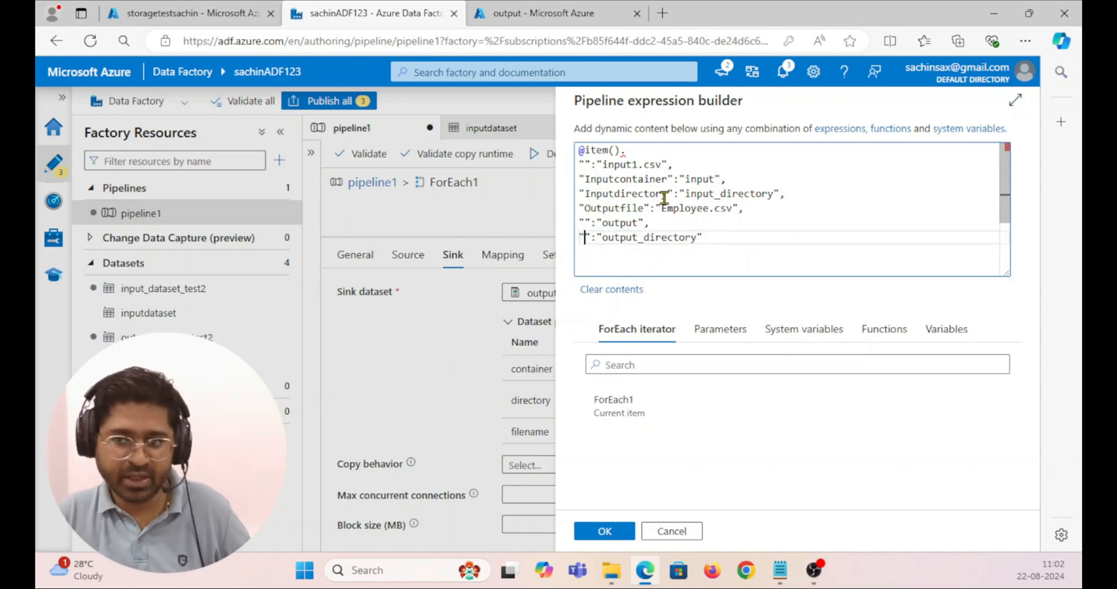
click(634, 153)
key(ctrl+v)
drag(718, 235, 581, 165)
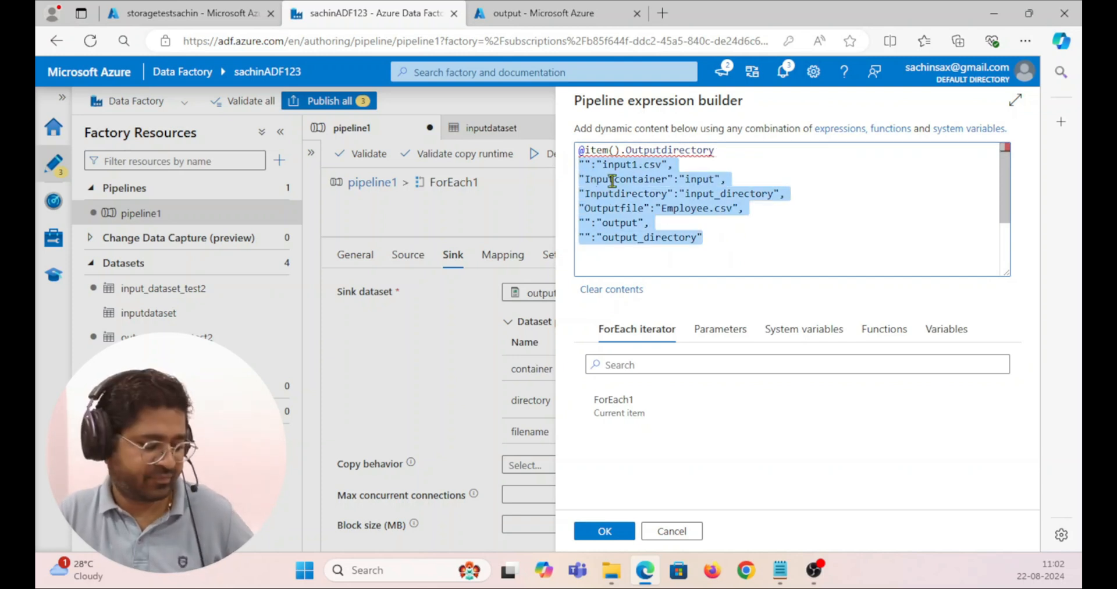
key(BackSpace)
click(603, 530)
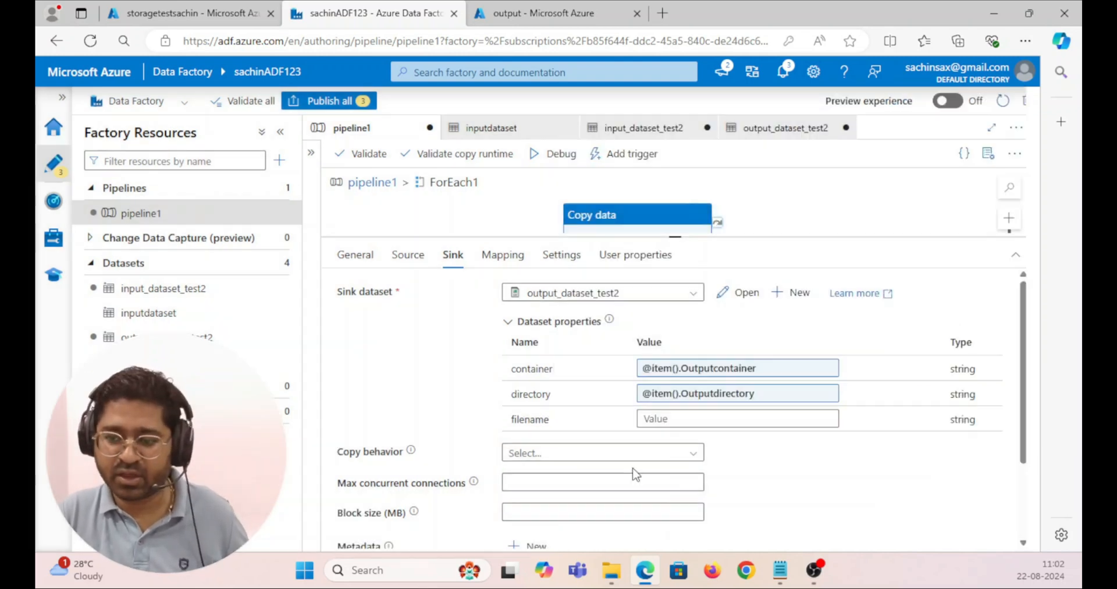
click(684, 421)
click(669, 436)
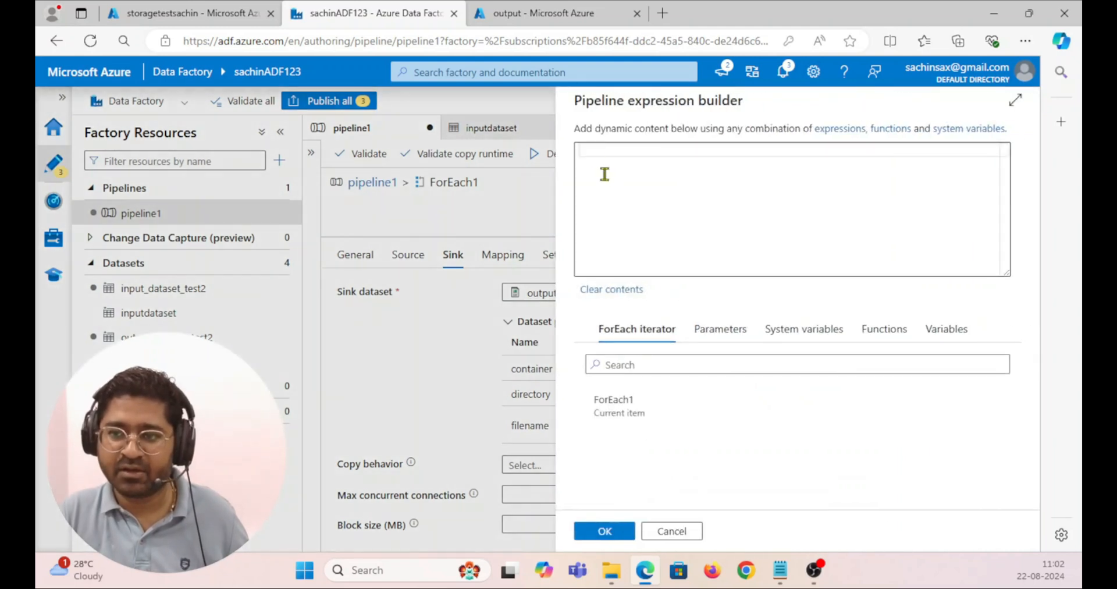
click(613, 405)
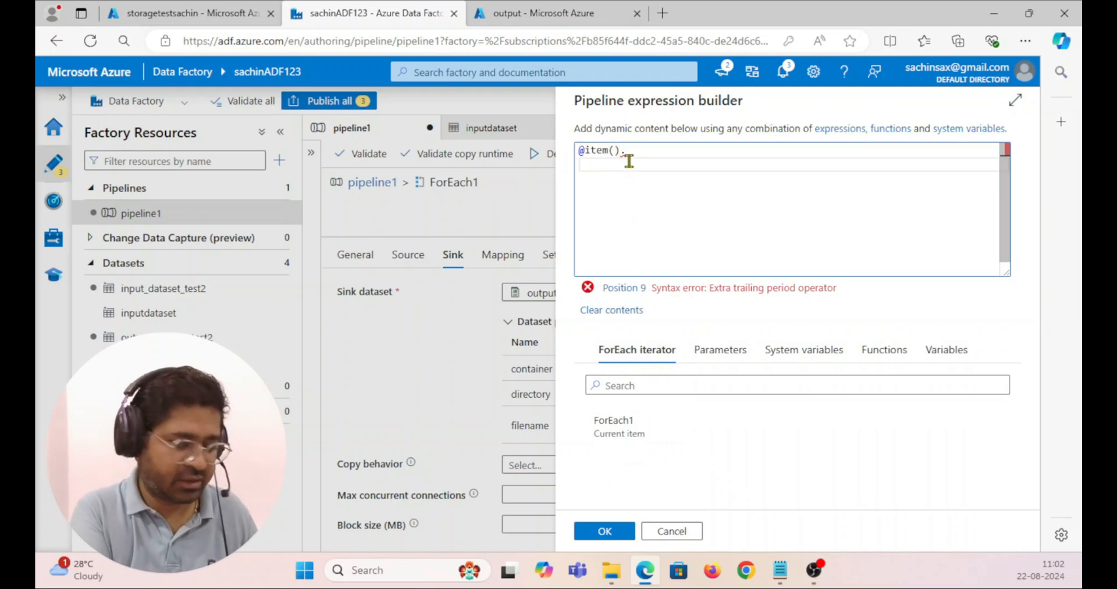
key(ctrl+v)
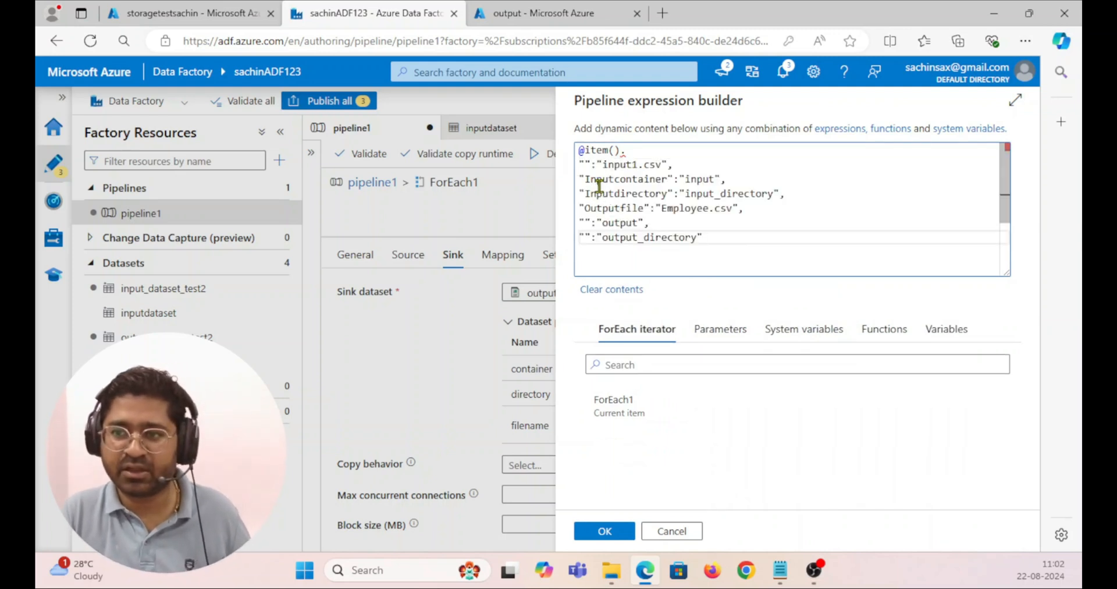
drag(584, 208, 641, 208)
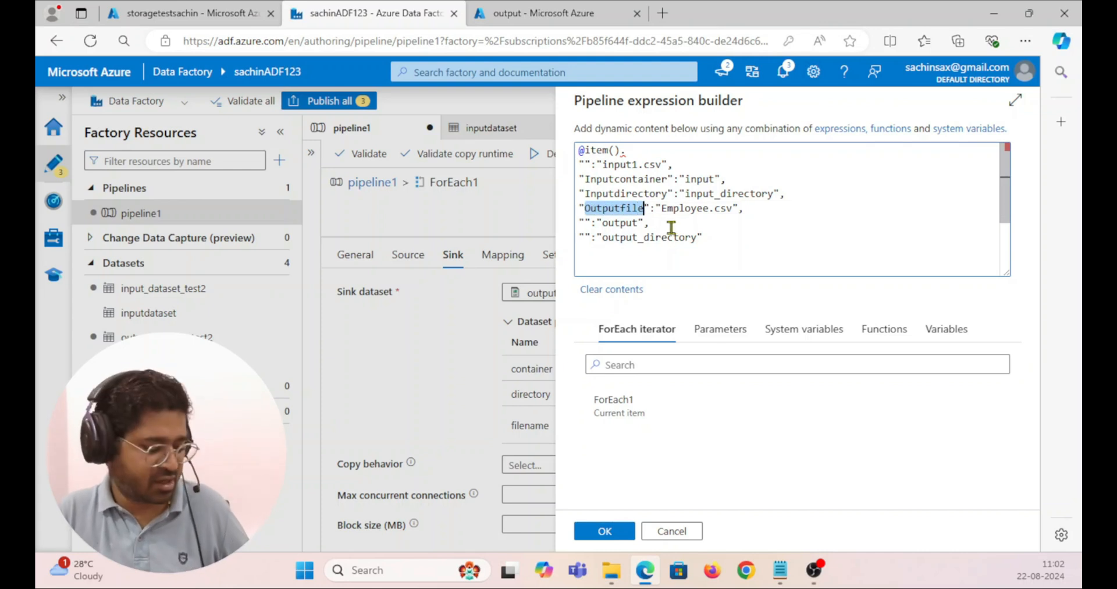
key(BackSpace)
key(ctrl+v)
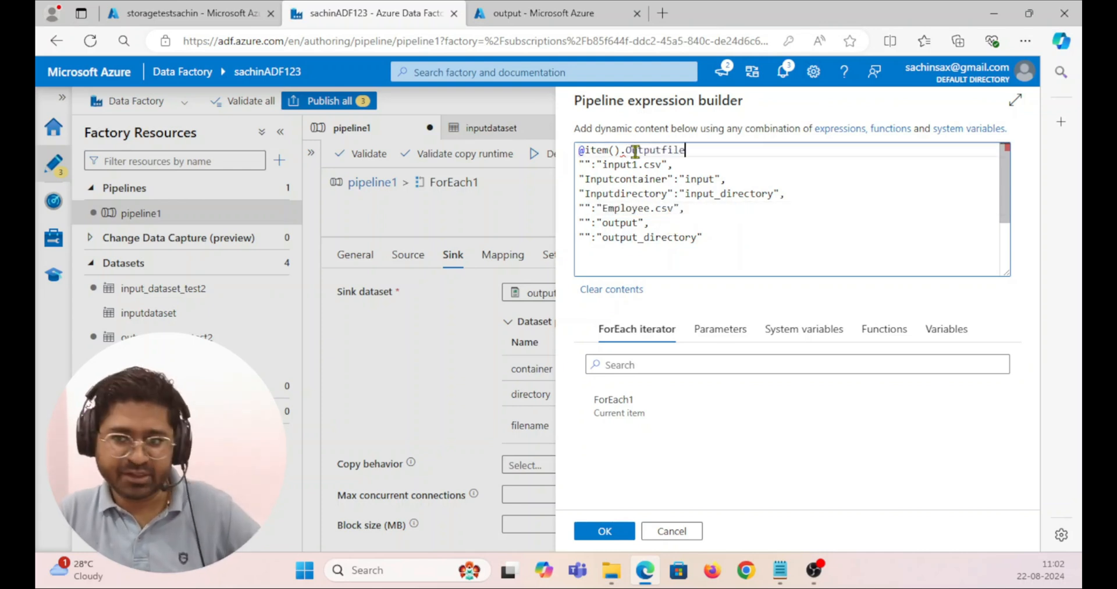
drag(711, 234, 580, 163)
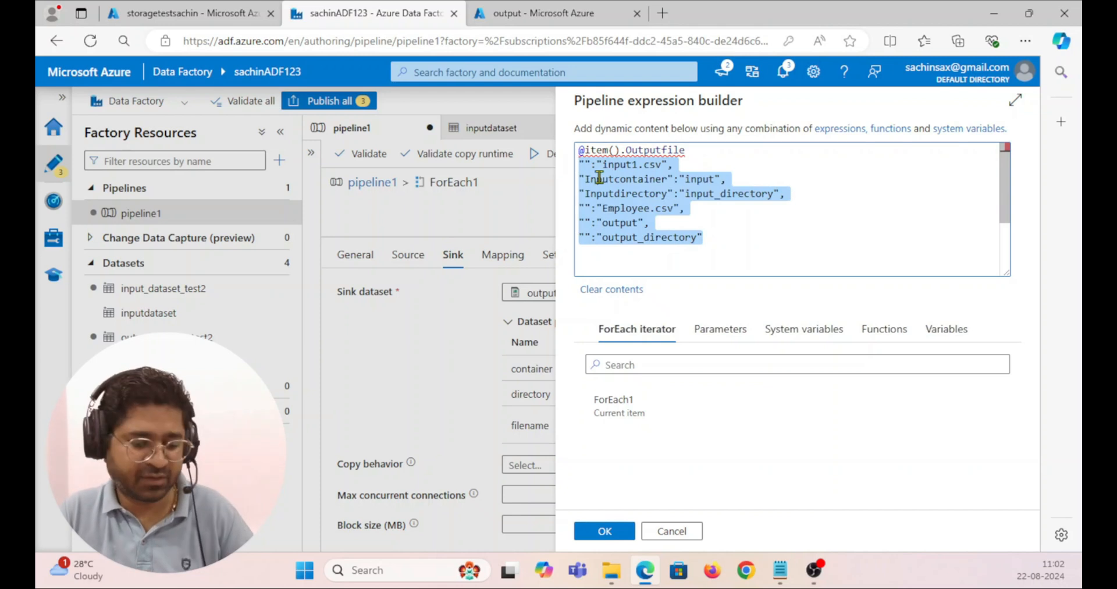
key(BackSpace)
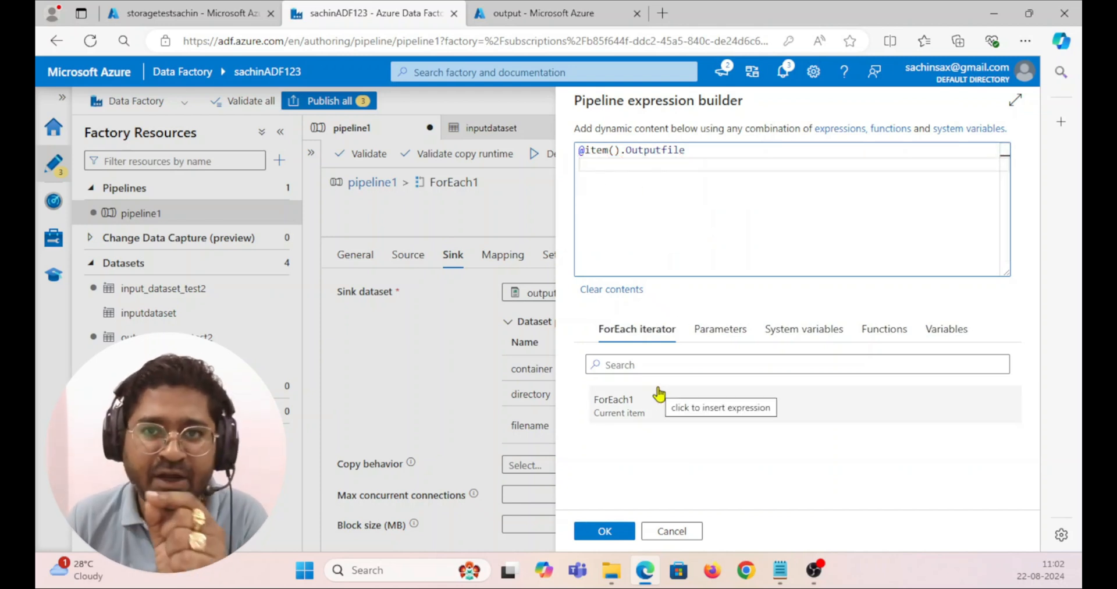
click(605, 531)
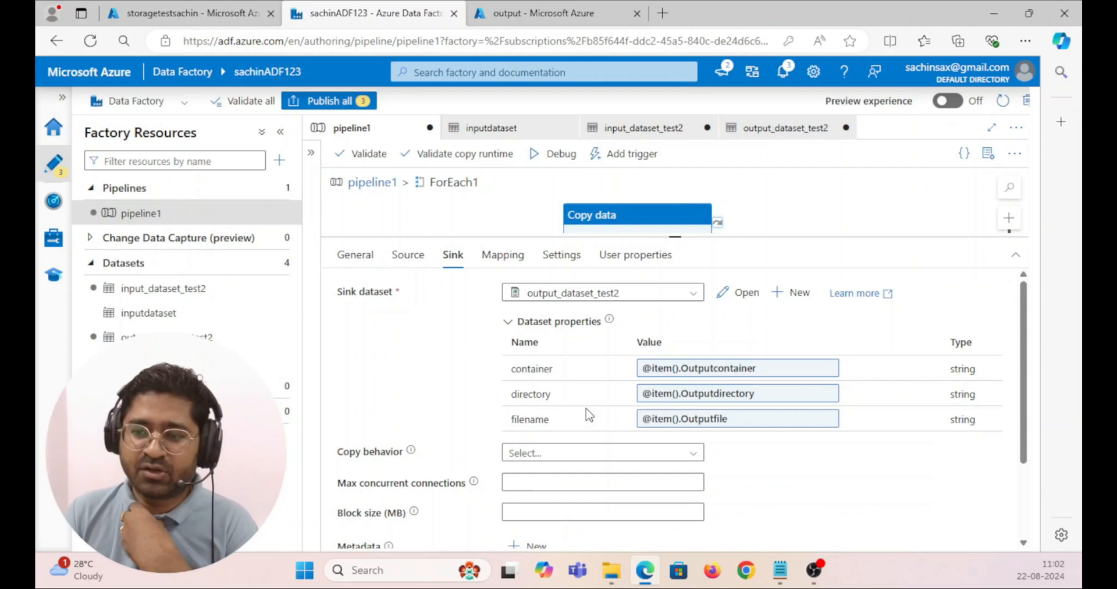
Step: Review the container, directory and filename mappings of the copy activity's source and sink datasets
click(411, 256)
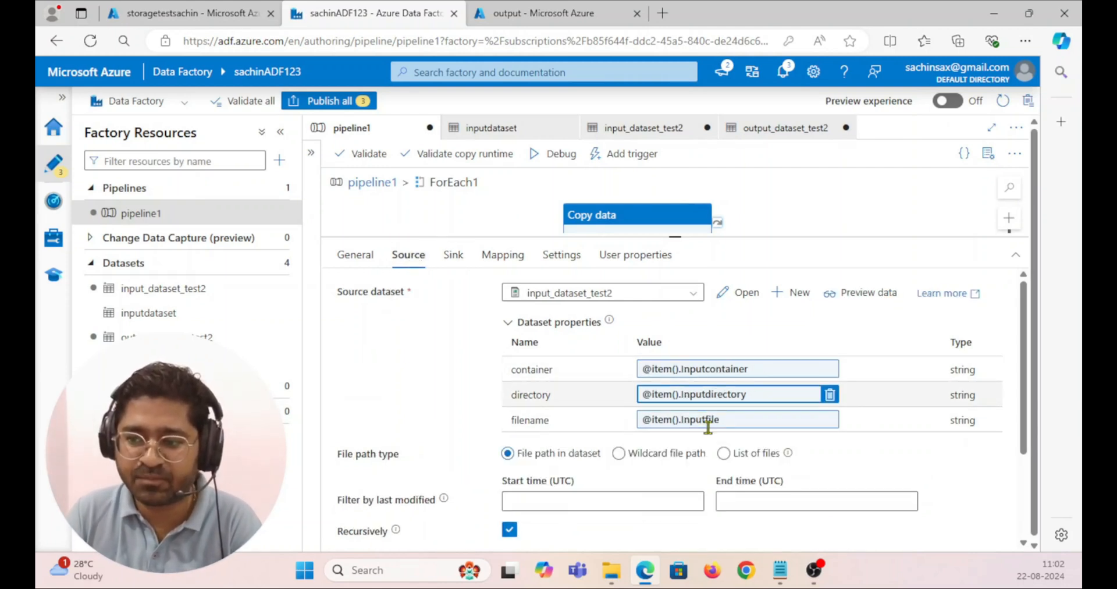
click(456, 256)
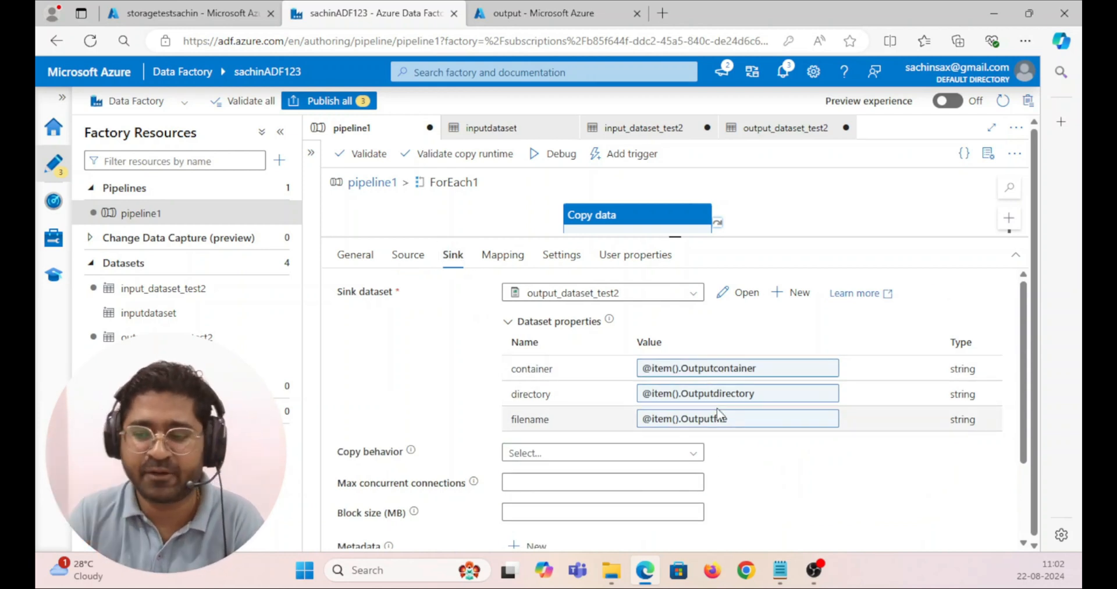
click(780, 570)
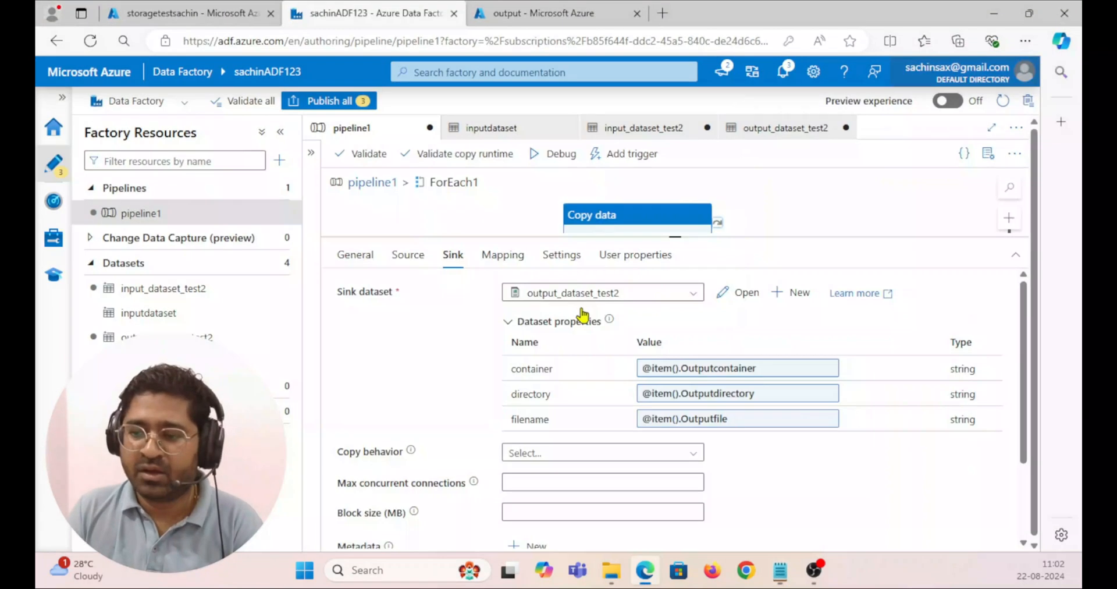
click(993, 12)
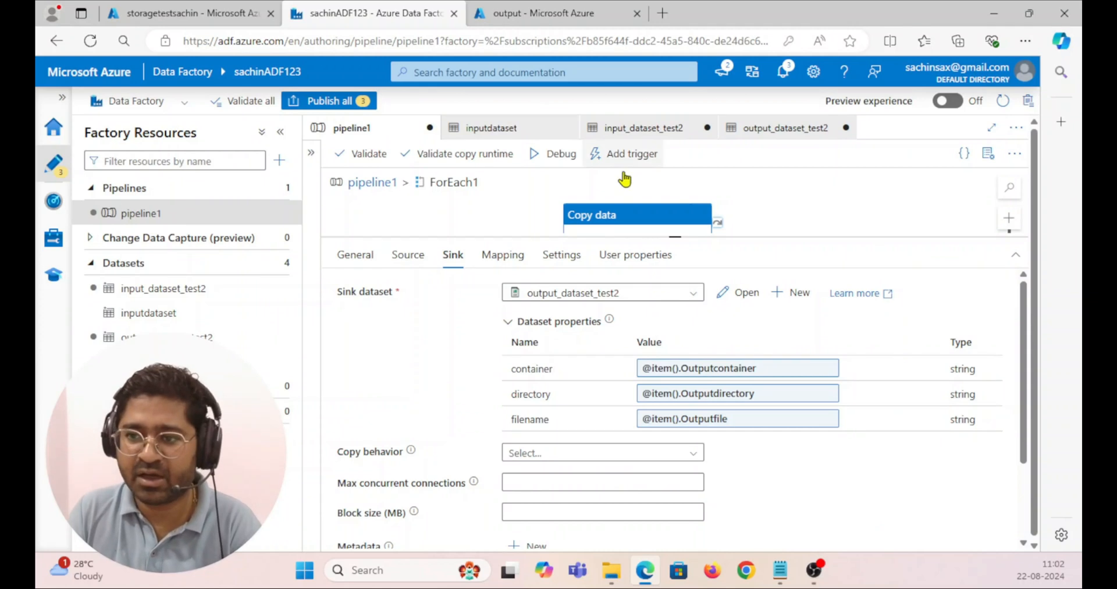
Step: Return from inside ForEach1 to the pipeline1 canvas and enlarge the canvas area to show the whole ForEach1 activity
click(886, 205)
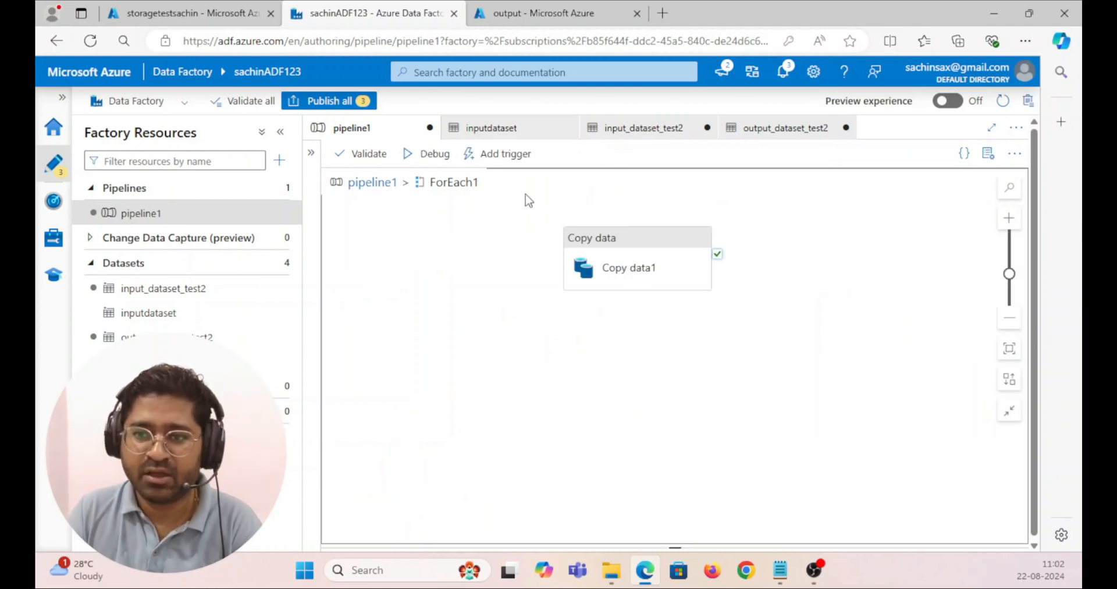
click(363, 184)
click(442, 219)
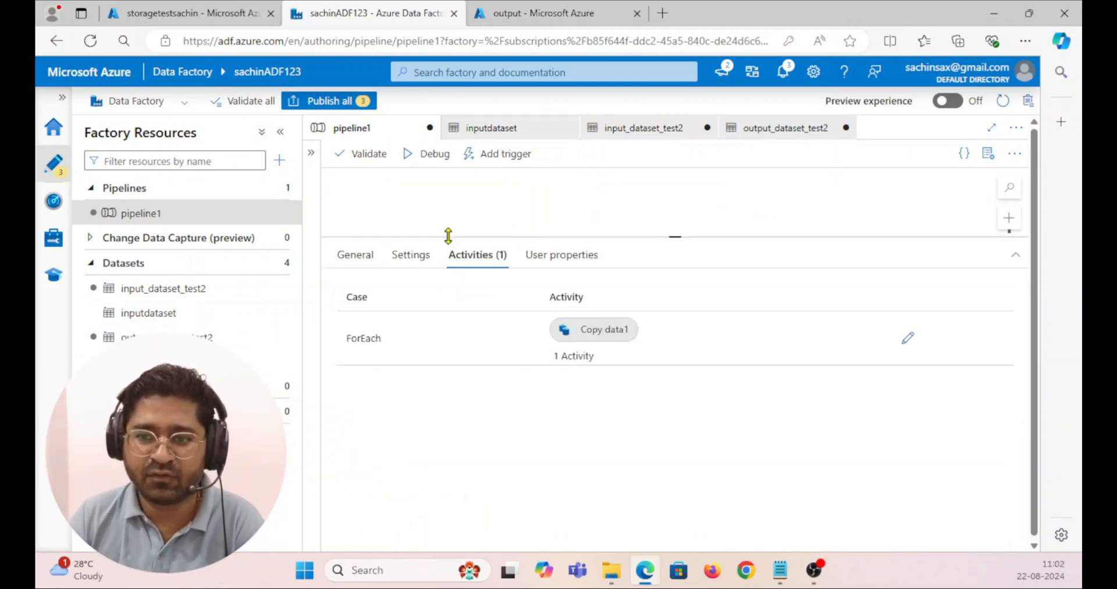
drag(677, 274, 639, 380)
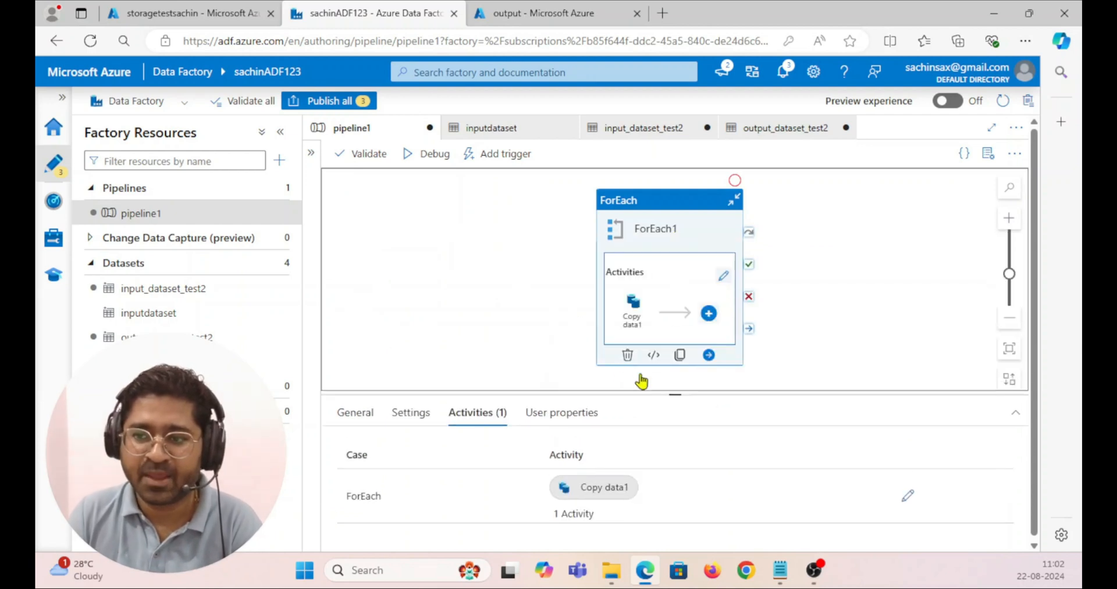
Step: Publish all pending changes to pipeline1, input_dataset_test2 and output_dataset_test2
click(474, 277)
click(329, 101)
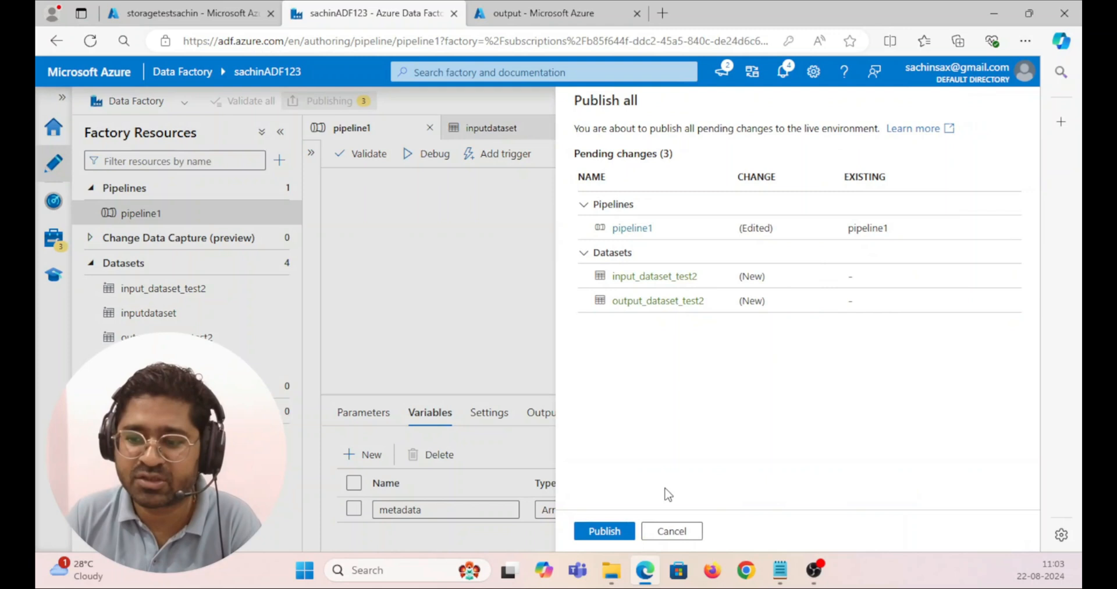
click(604, 530)
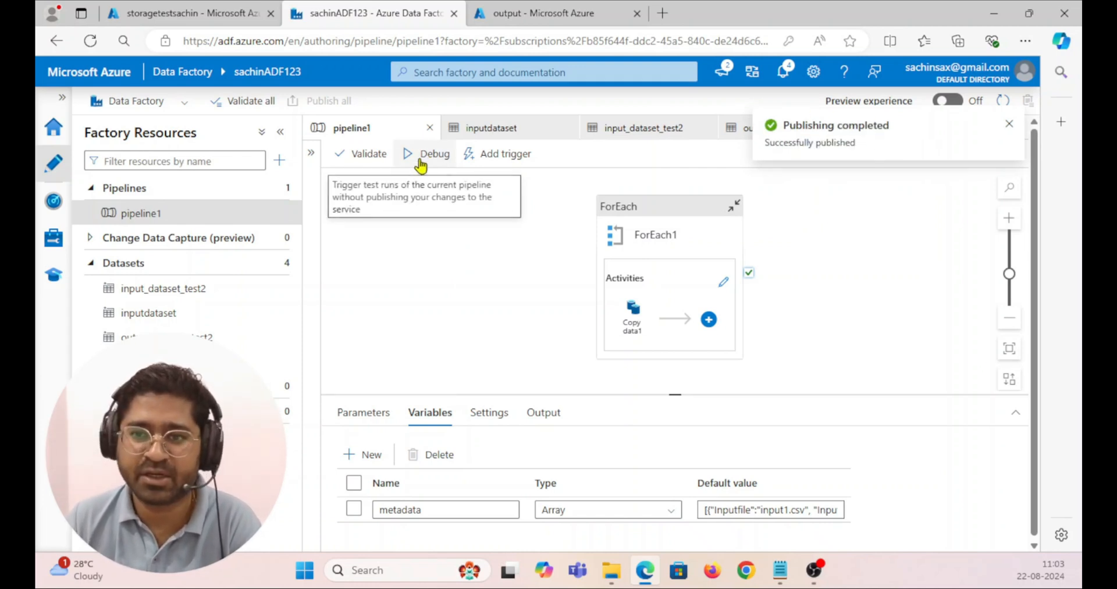
Step: Validate pipeline1, run it in debug mode and inspect the status of its activity runs
click(353, 157)
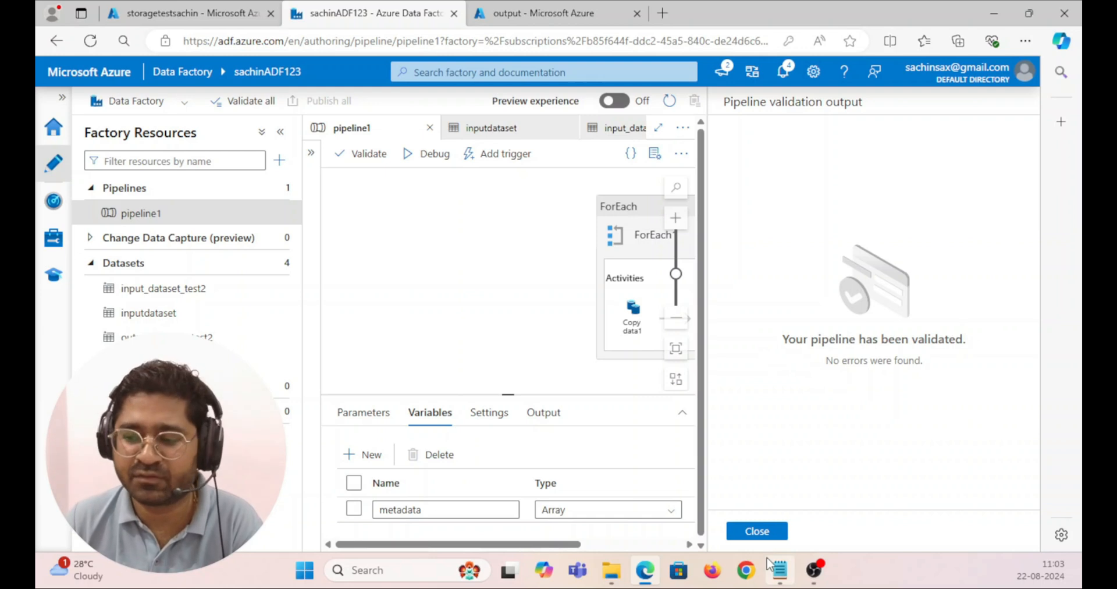
click(758, 530)
click(434, 156)
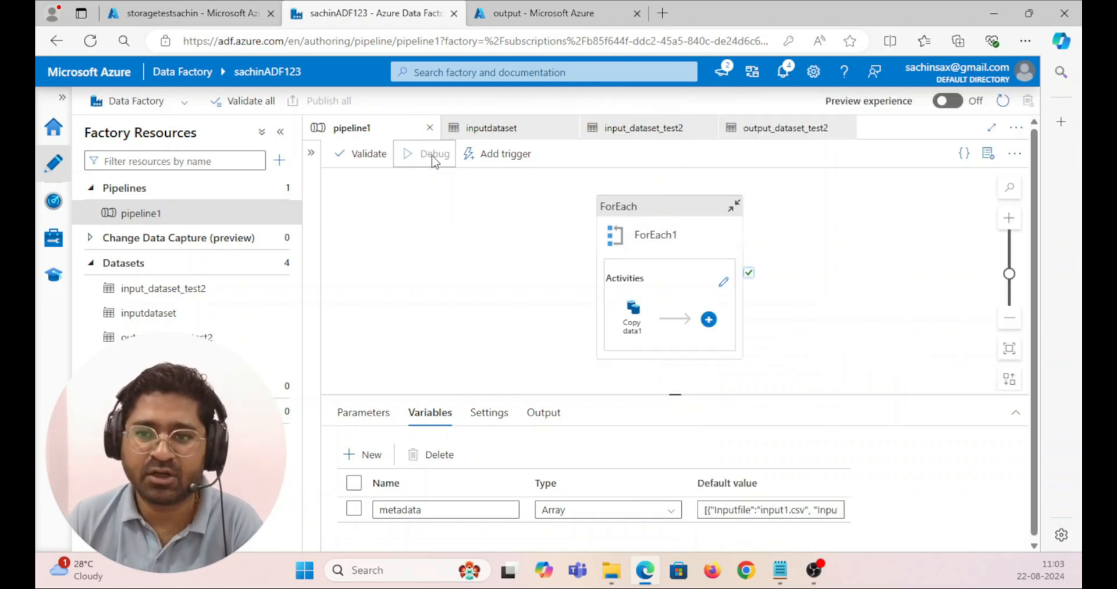
drag(679, 395, 675, 315)
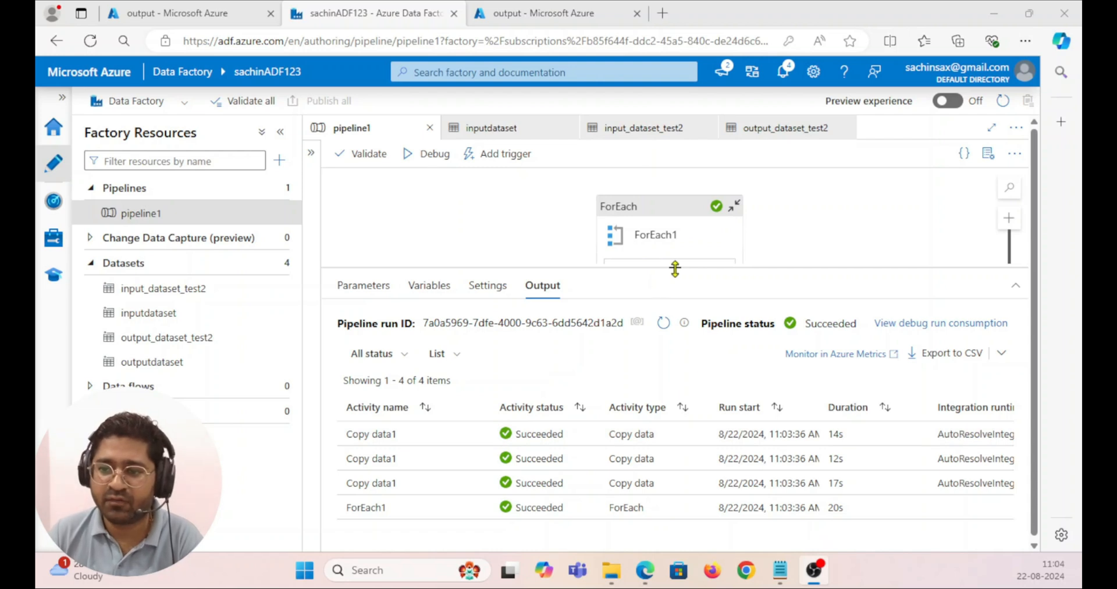
drag(675, 269, 667, 357)
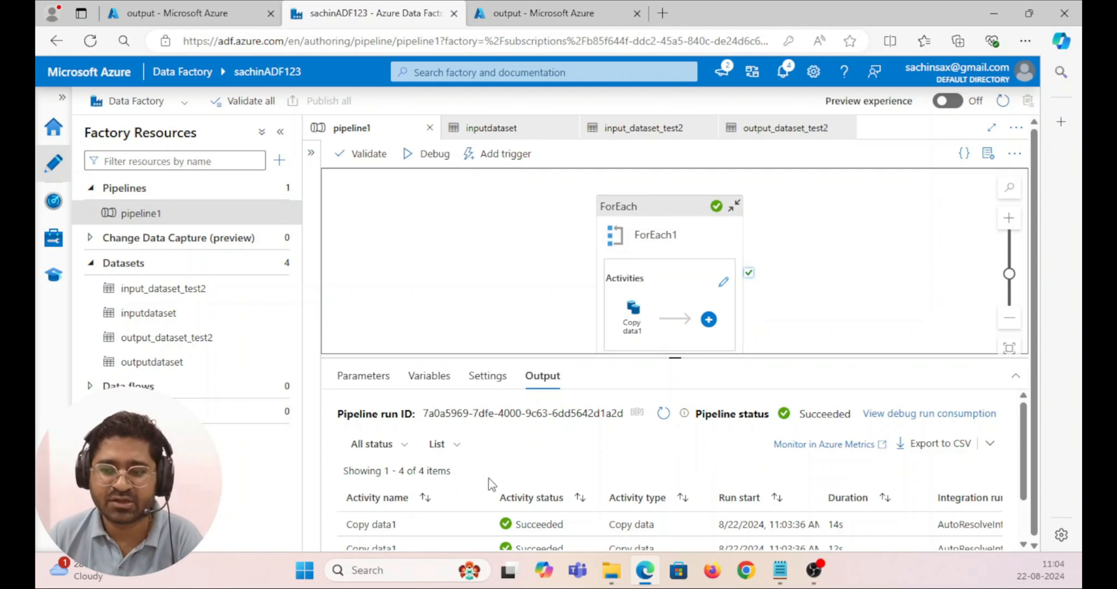
Step: Open output_directory in the output container of storage account storageaugust22test2 to check the copied files
click(168, 18)
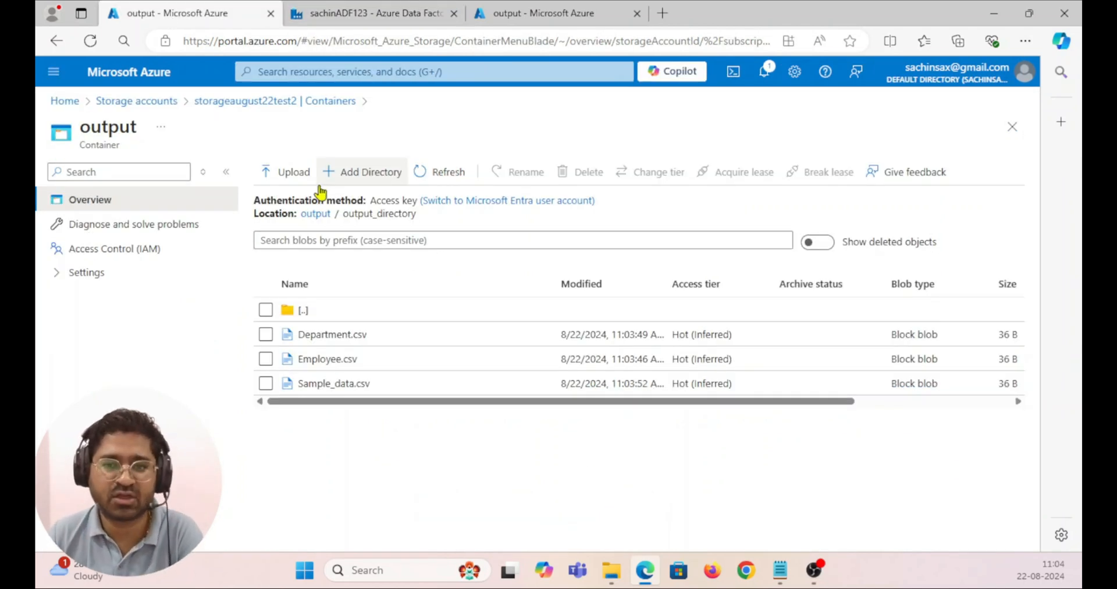
click(153, 103)
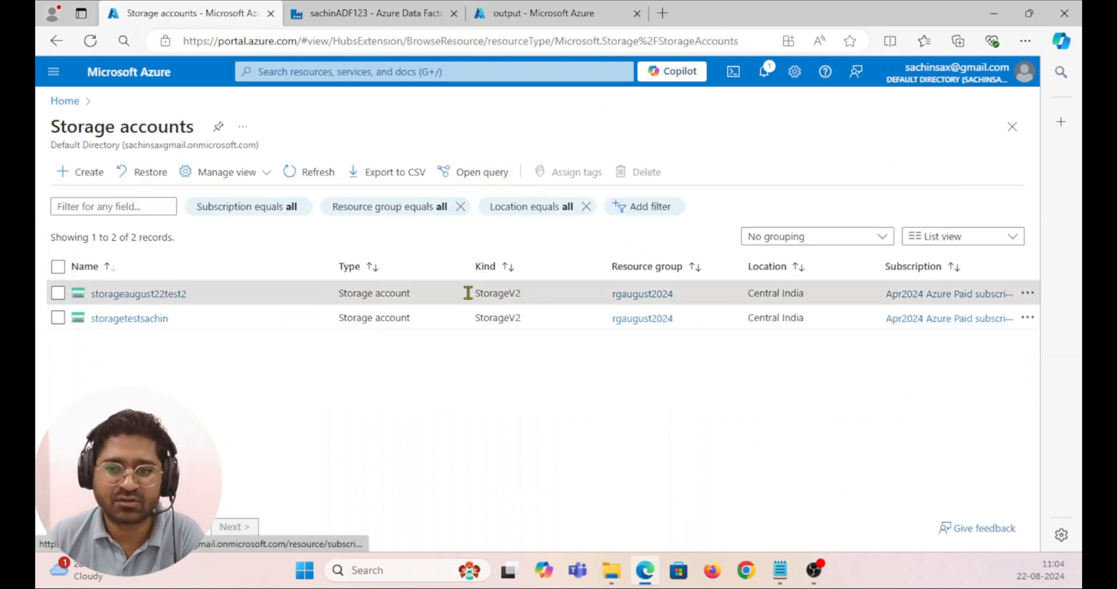
click(150, 295)
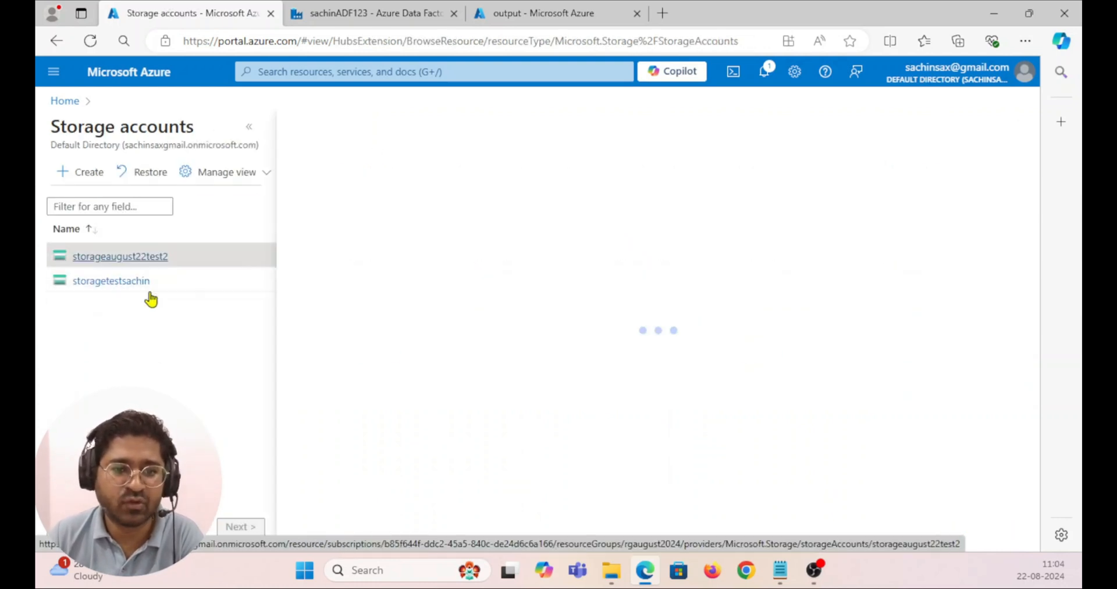
click(330, 425)
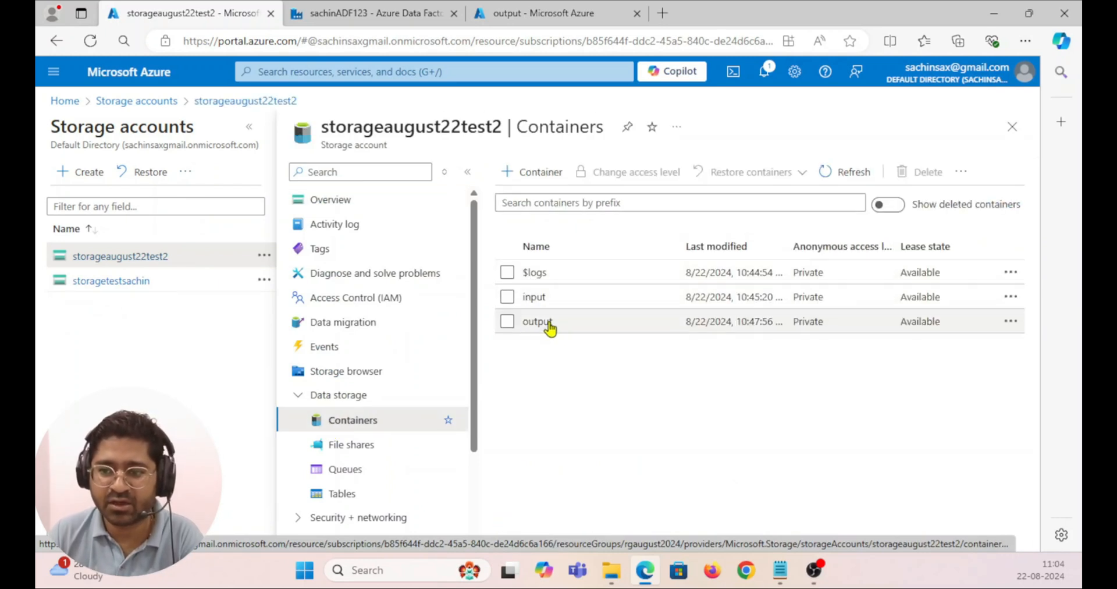
click(537, 321)
click(323, 312)
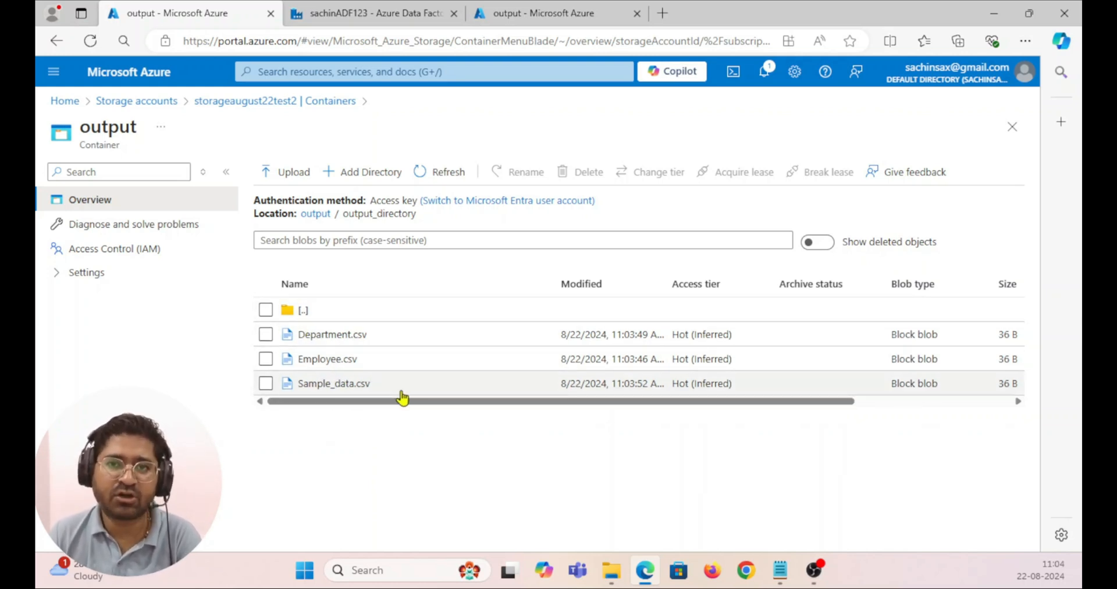
Step: Return to Data Factory, enlarge the pipeline1 canvas and look briefly at the inputdataset and input_dataset_test2 datasets
click(361, 17)
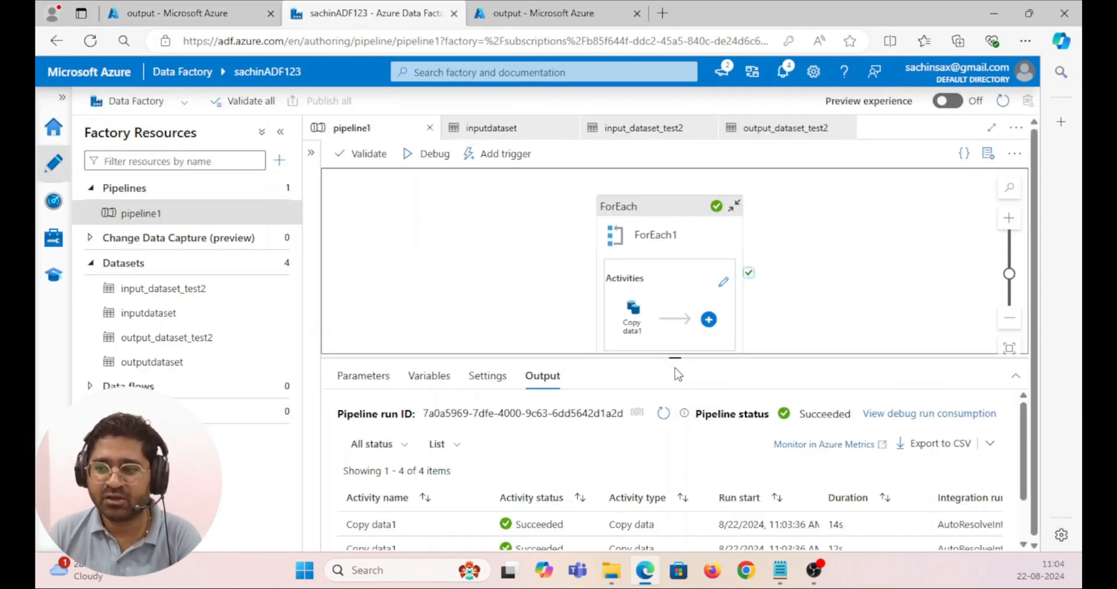
drag(675, 362, 675, 437)
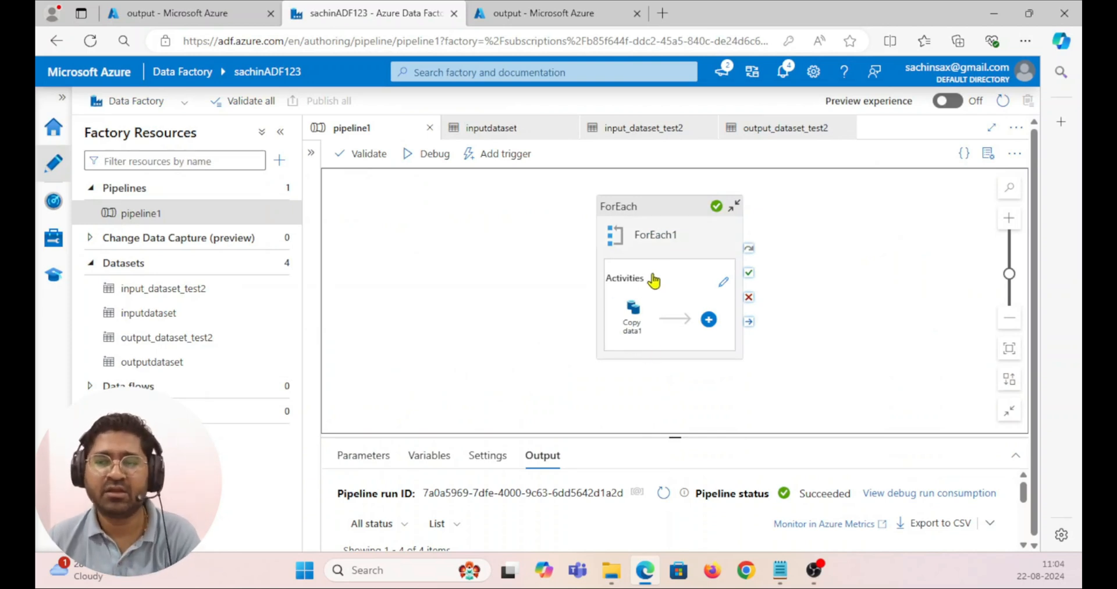
click(486, 128)
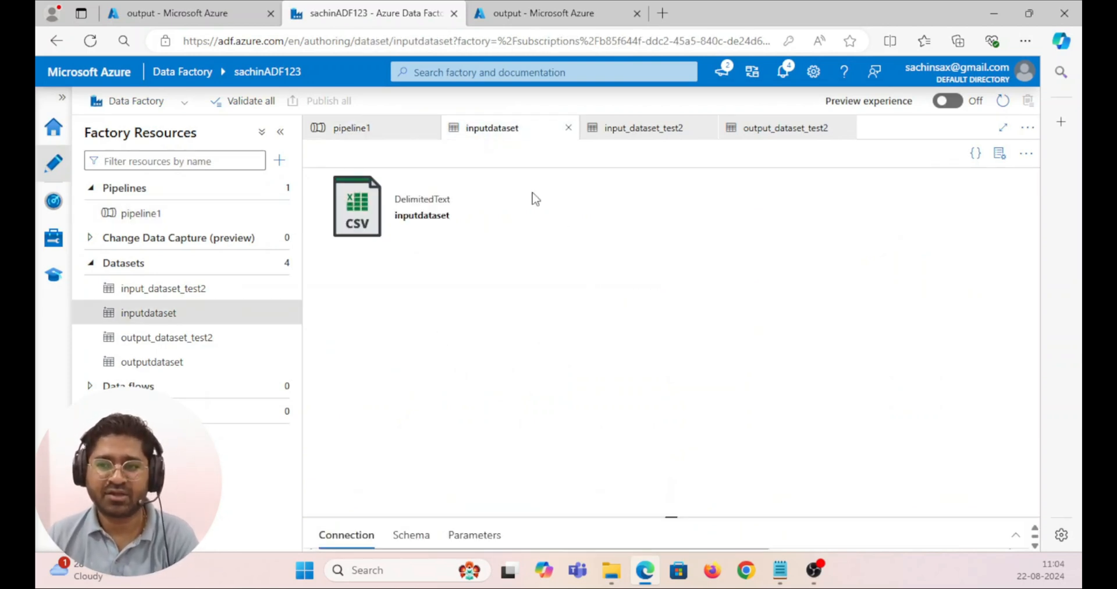
click(631, 126)
click(344, 134)
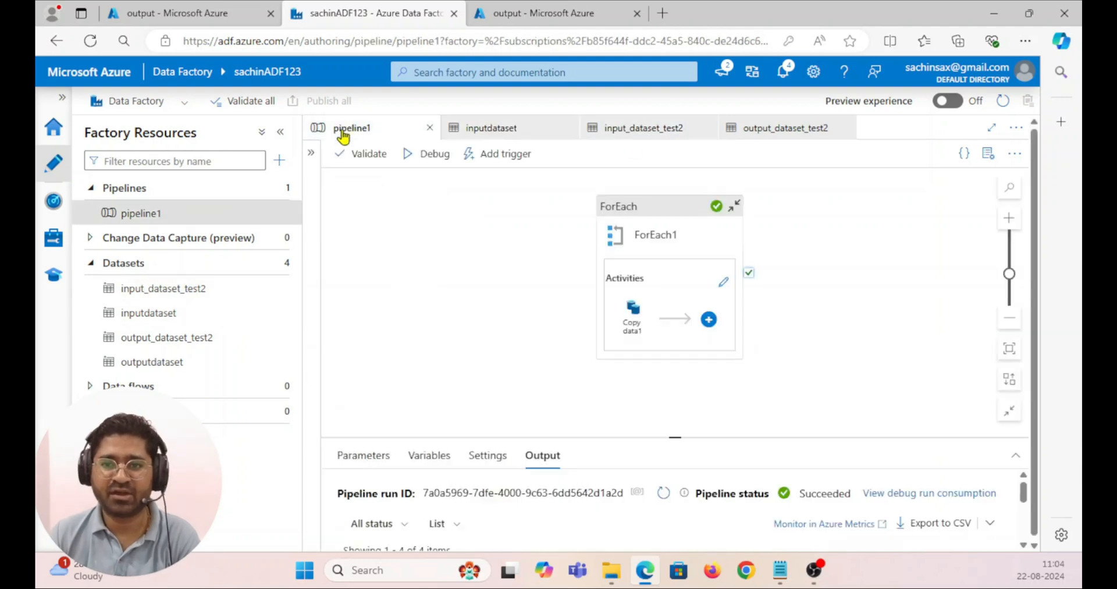
click(491, 272)
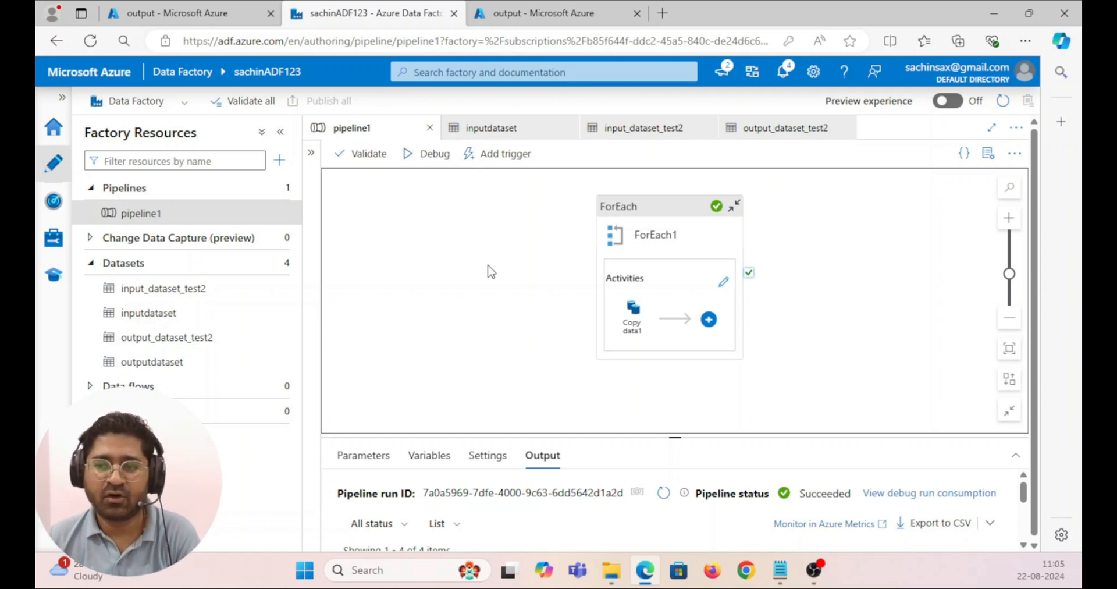
Step: Show pipeline1's variables and view the default value of the metadata array
drag(673, 437, 638, 342)
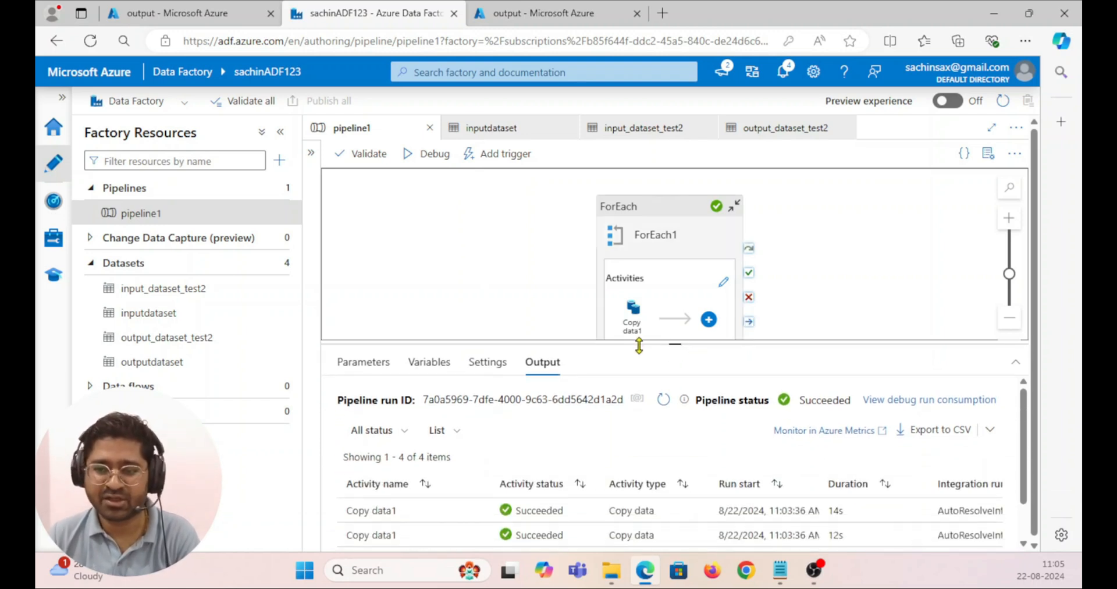
click(431, 366)
click(751, 458)
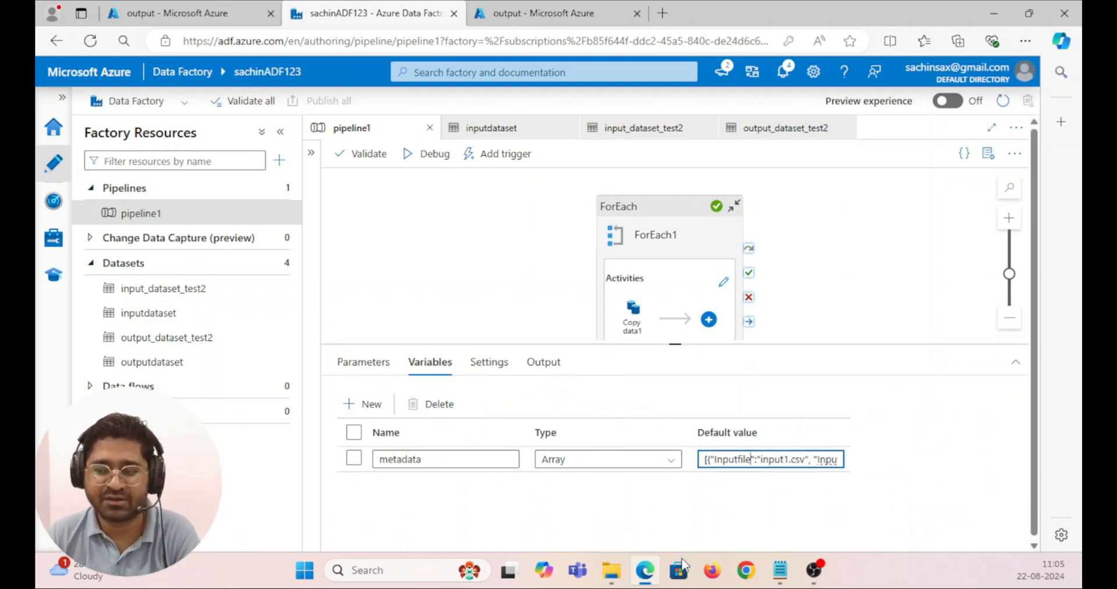
Step: Switch to the metadata notes in Notepad and remove the space from the first item's "Output container" key, making it "Outputcontainer"
click(780, 570)
click(207, 234)
click(150, 270)
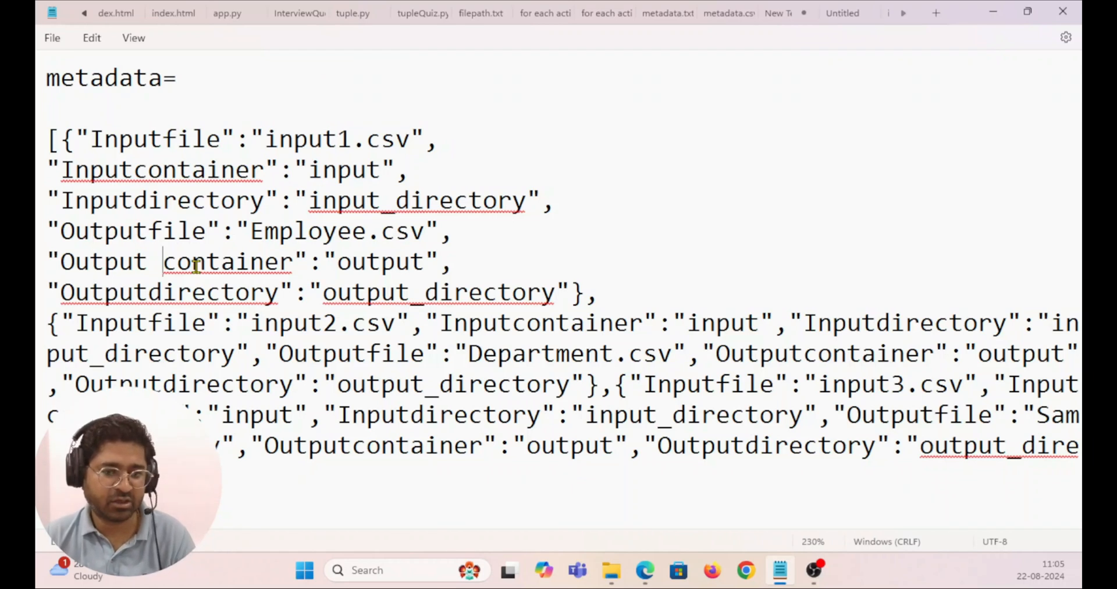
key(BackSpace)
click(469, 267)
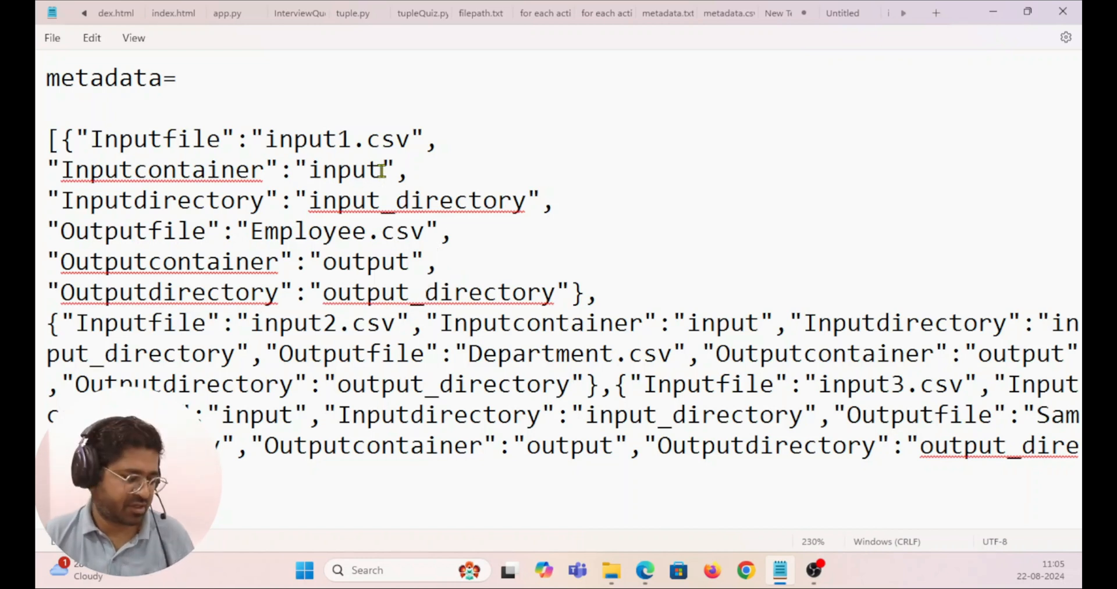
click(386, 169)
text(2)
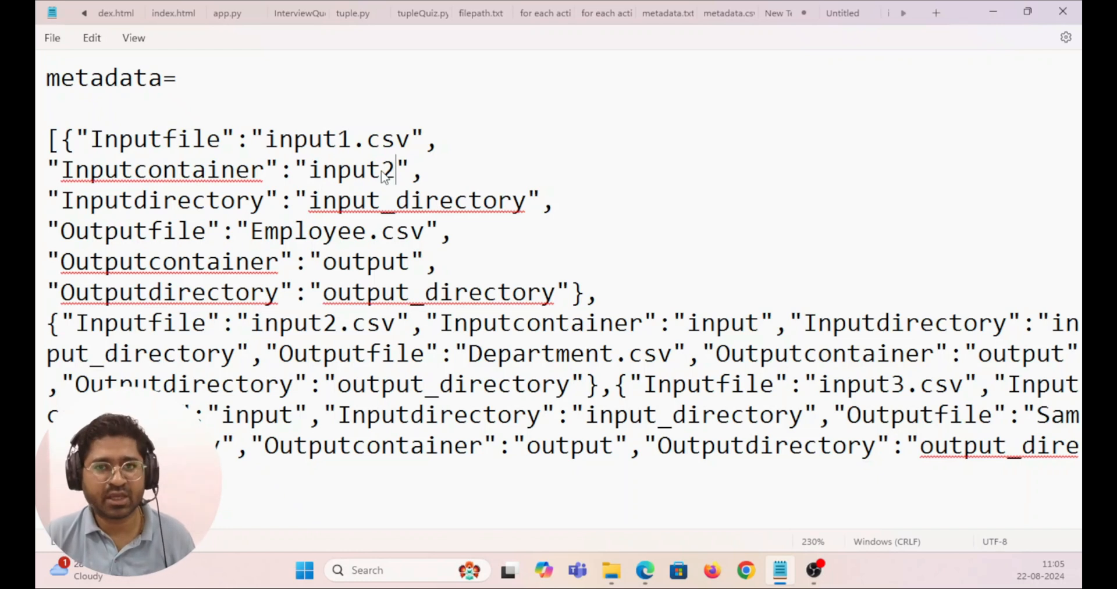
key(BackSpace)
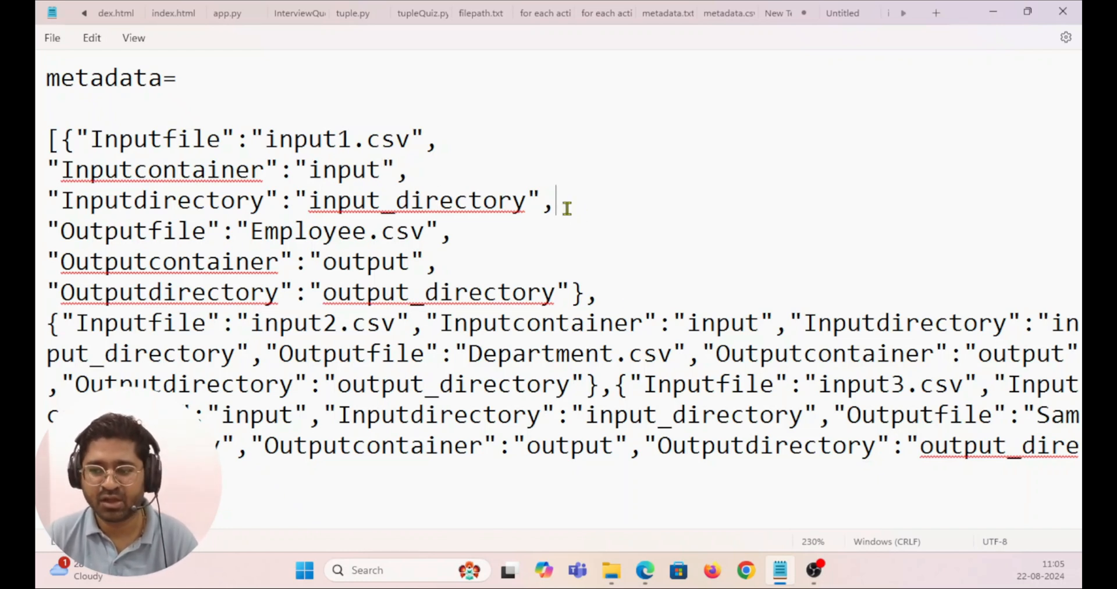
Step: Examine the third item's Outputcontainer value in the metadata notes
click(616, 447)
drag(615, 448, 526, 446)
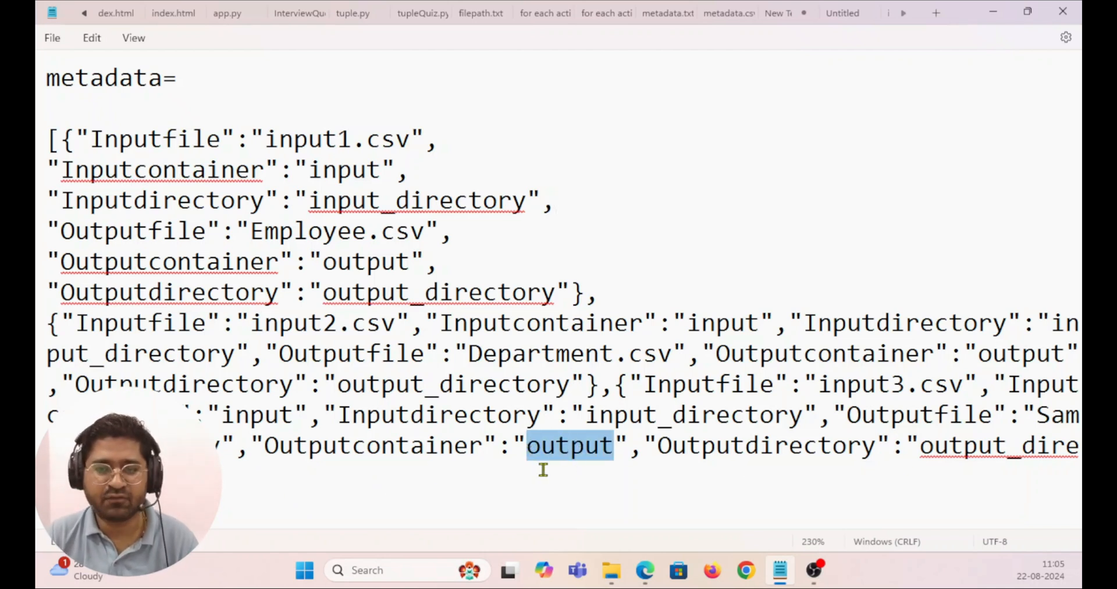
click(592, 465)
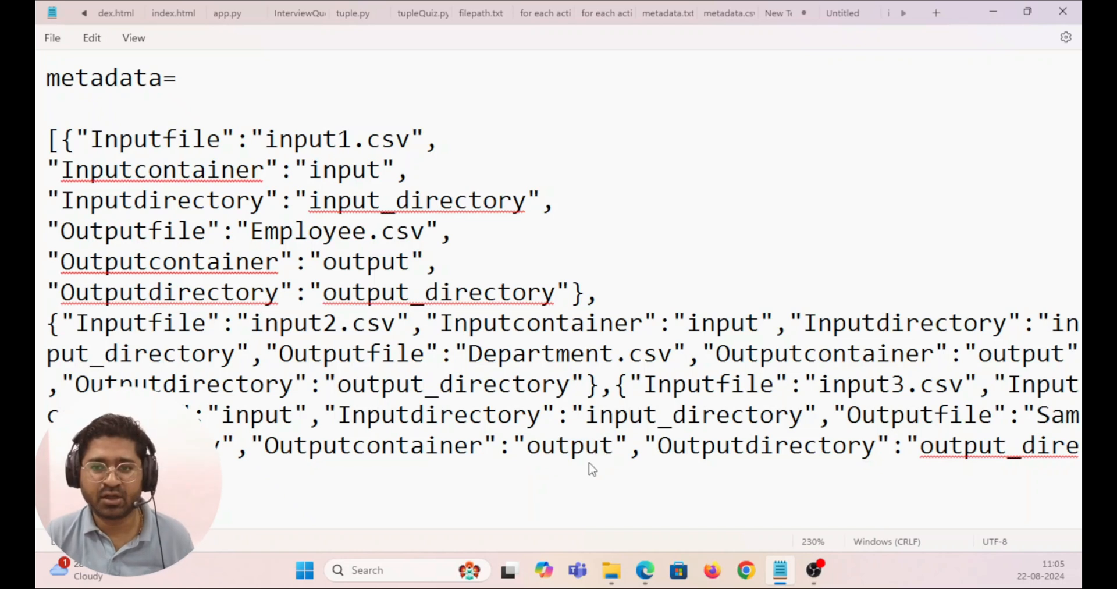
click(613, 453)
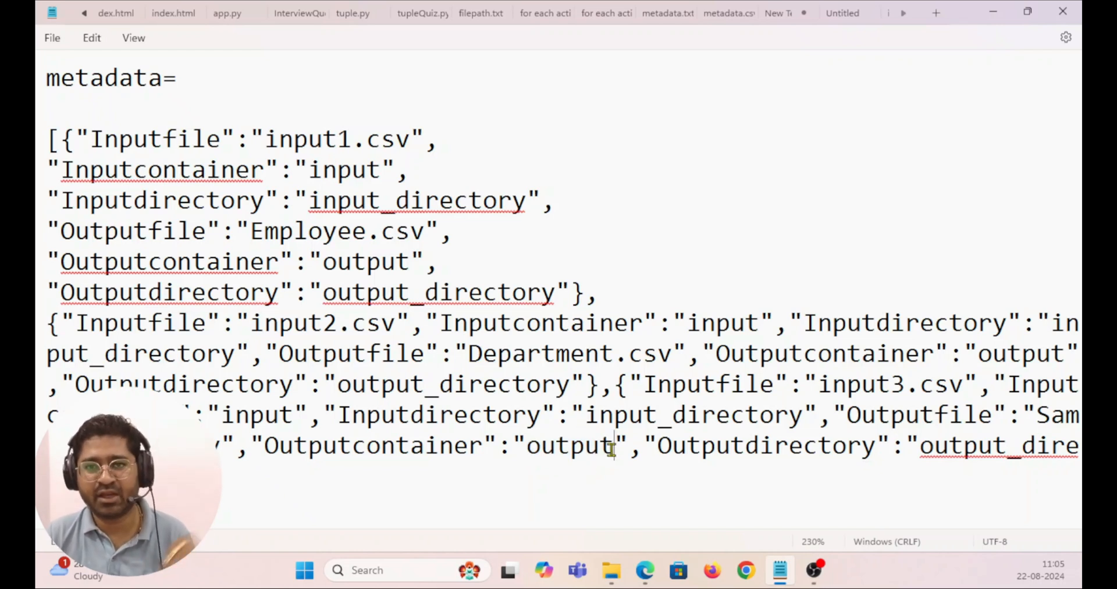
Step: Go back to Data Factory, review the parameterized file path of input_dataset_test2 and return to pipeline1
click(999, 10)
click(511, 256)
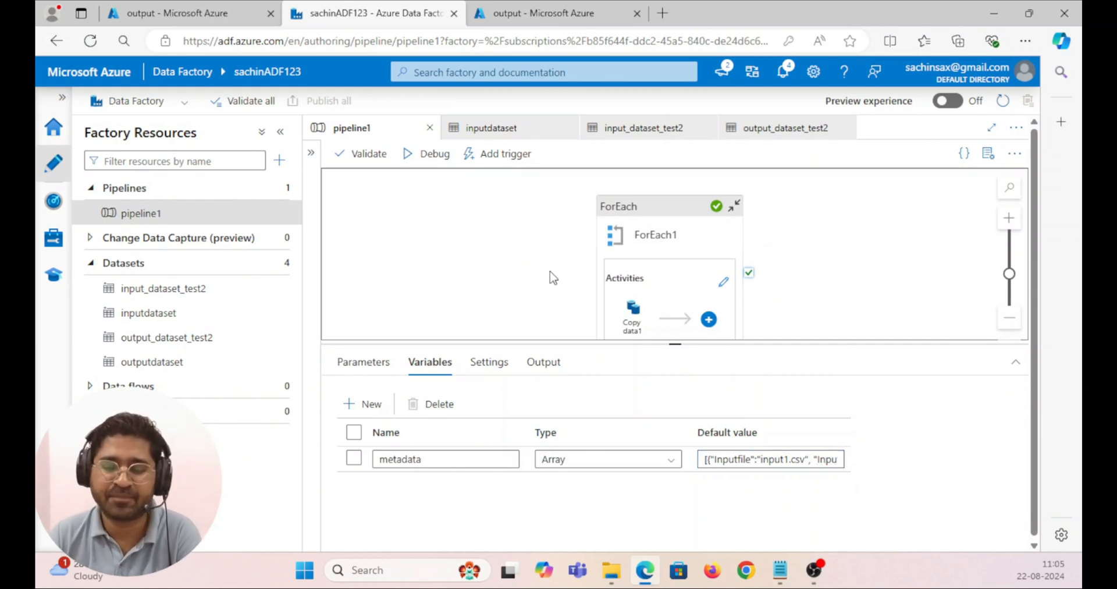
click(495, 128)
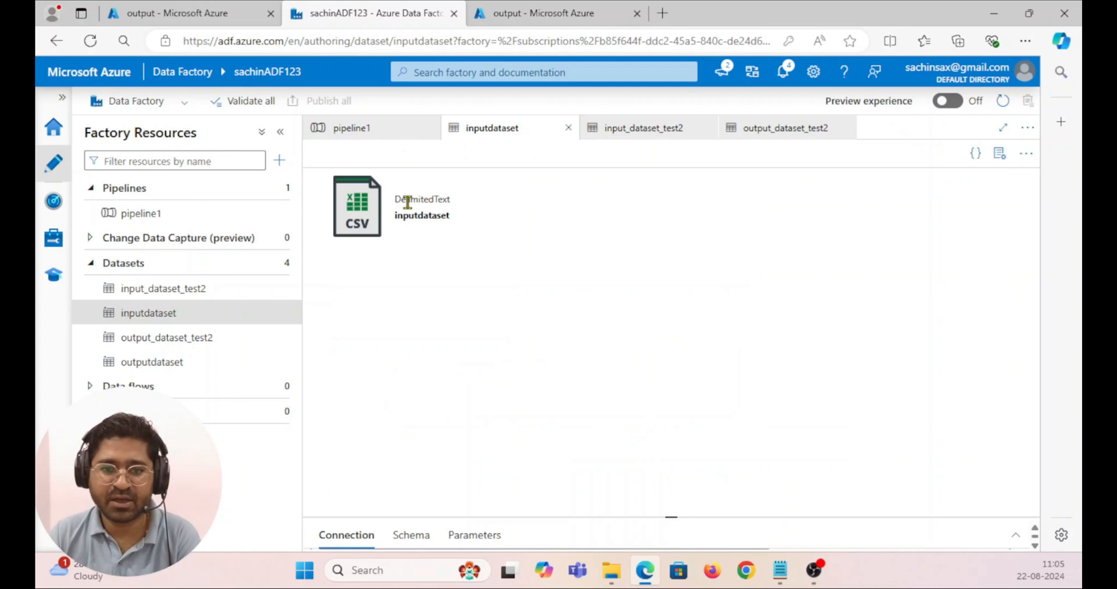
click(163, 291)
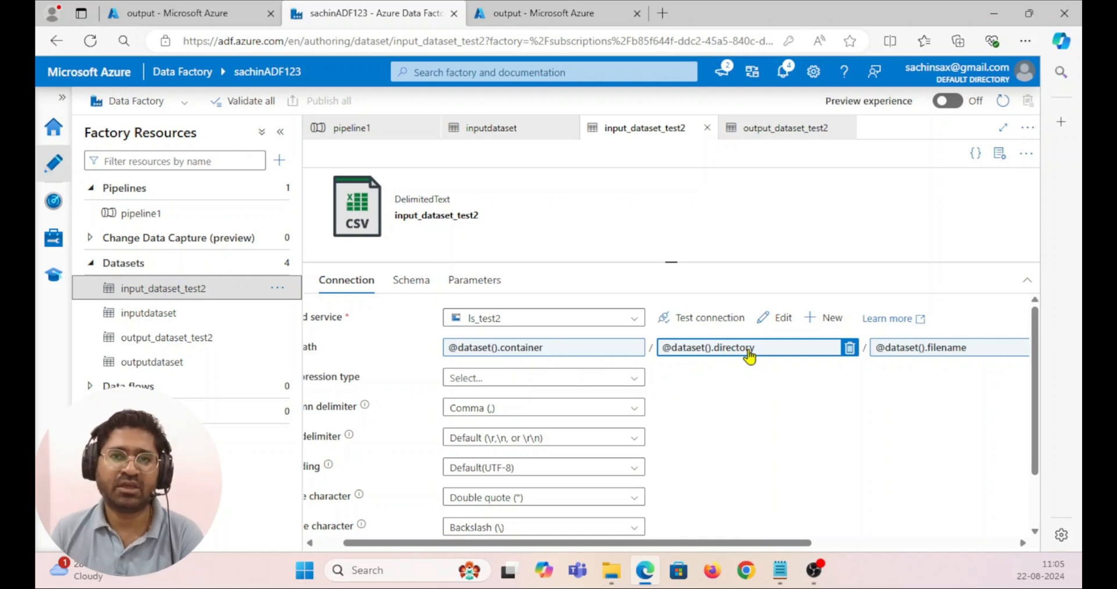
click(377, 129)
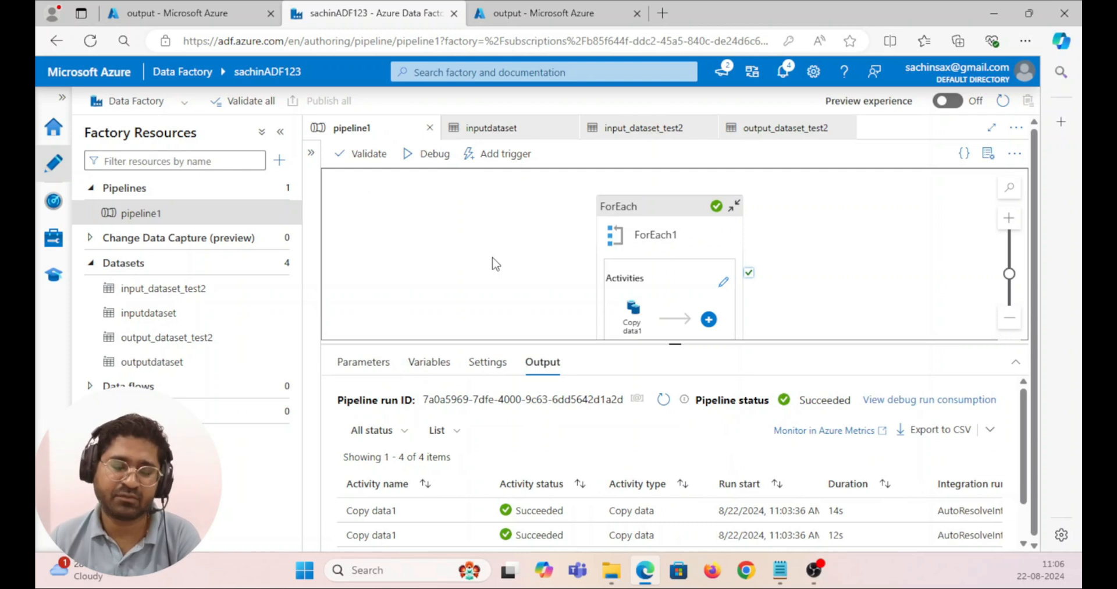